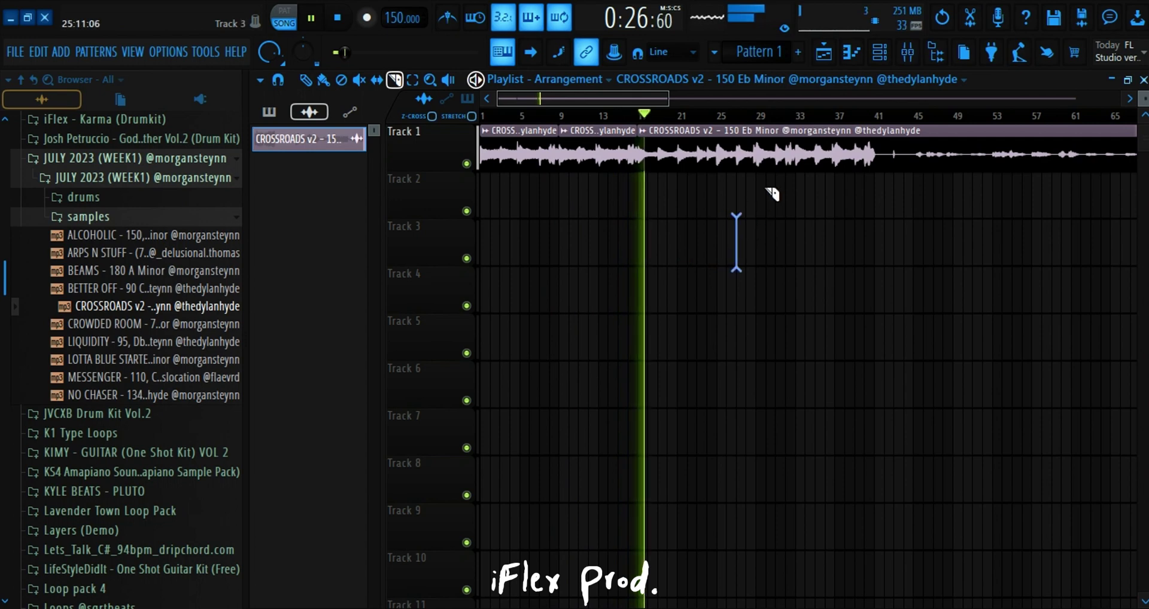
# Continue slicing the CROSSROADS v2 clip on Track 1 into eight-bar sections from bar 33 onward.
pyautogui.moveTo(760, 353); pyautogui.dragTo(796, 132)
pyautogui.moveTo(856, 315); pyautogui.dragTo(918, 261)
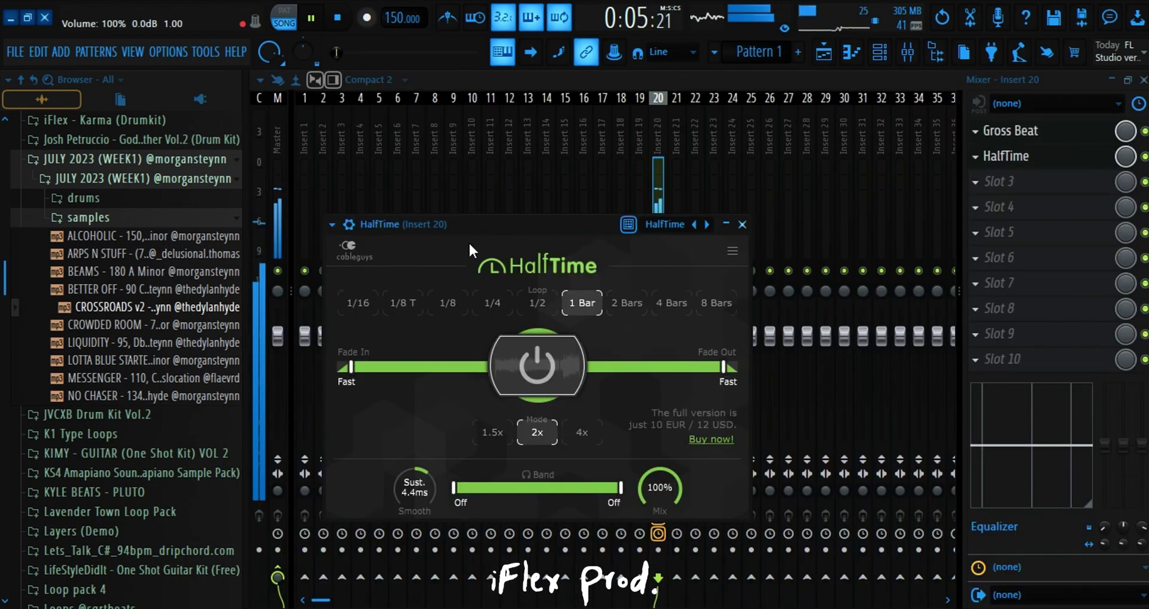
# Set HalfTime on Insert 20 to a 1/16 loop, trying the 1.5x mode before choosing 2x.
pyautogui.moveTo(463, 220); pyautogui.dragTo(580, 217)
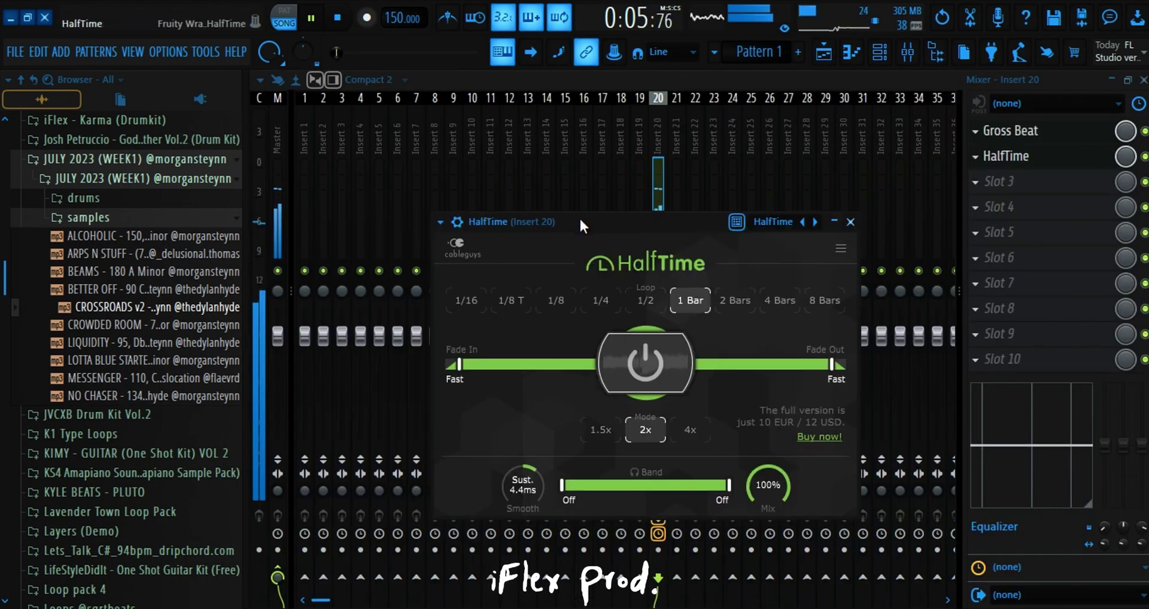
pyautogui.press('space')
pyautogui.click(482, 301)
pyautogui.click(603, 432)
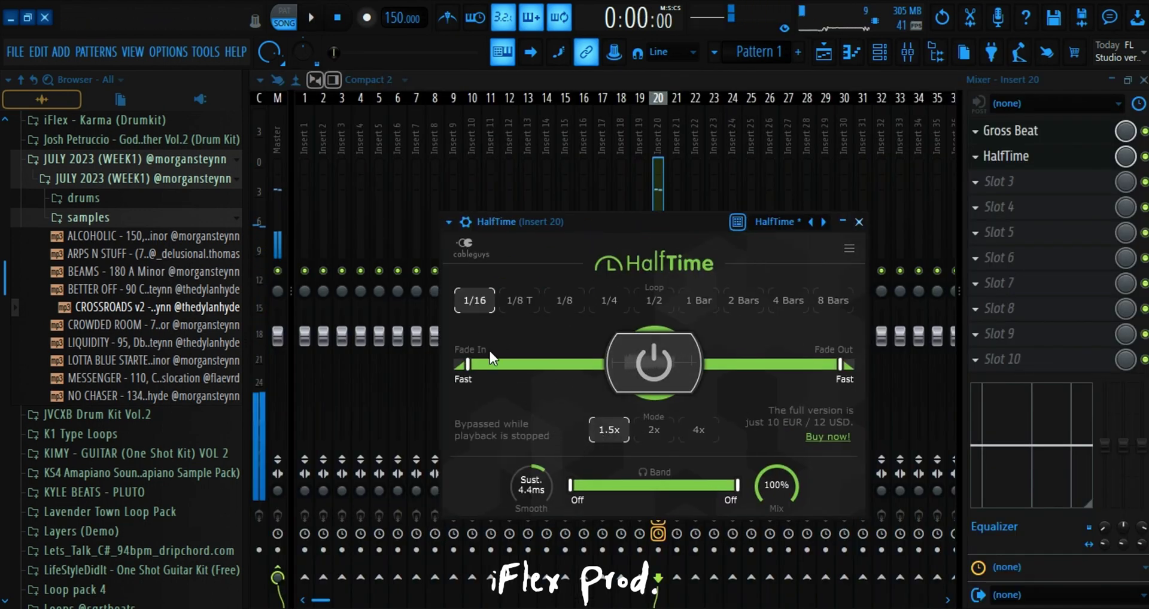
pyautogui.press('space')
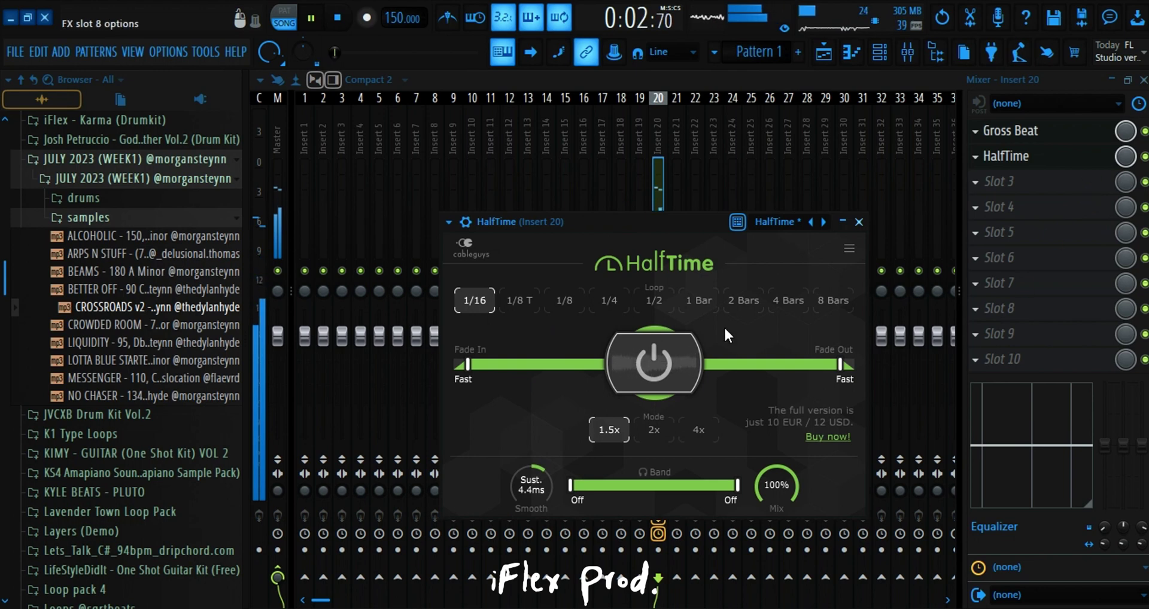
pyautogui.click(662, 433)
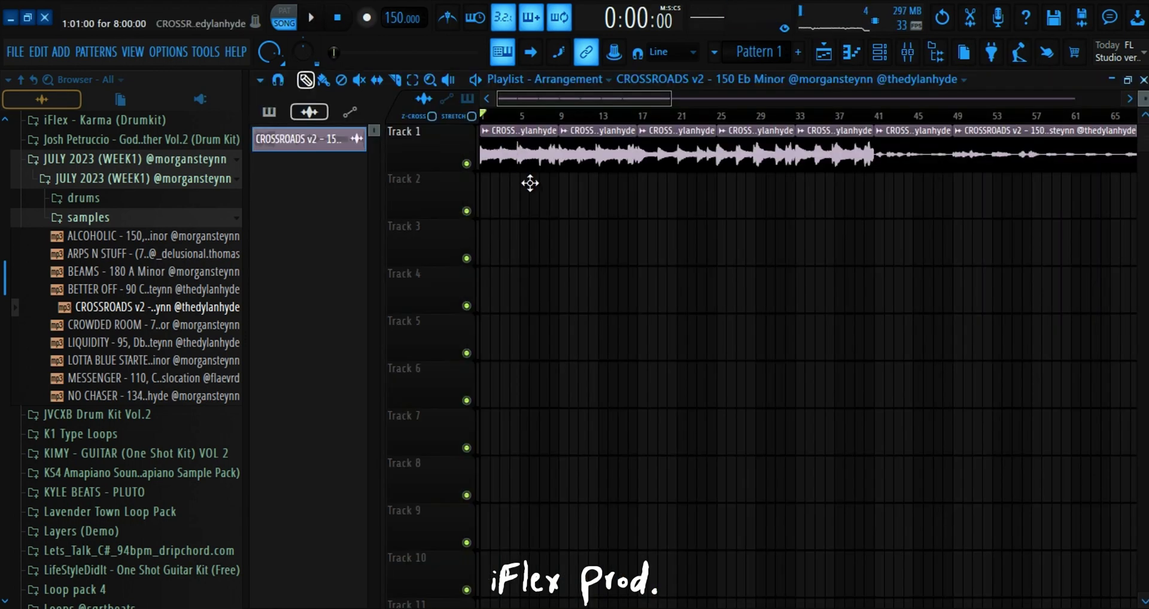
# Pitch the CROSSROADS v2 sample up 1200 cents and set its time-stretching mode to Auto.
pyautogui.doubleClick(529, 163)
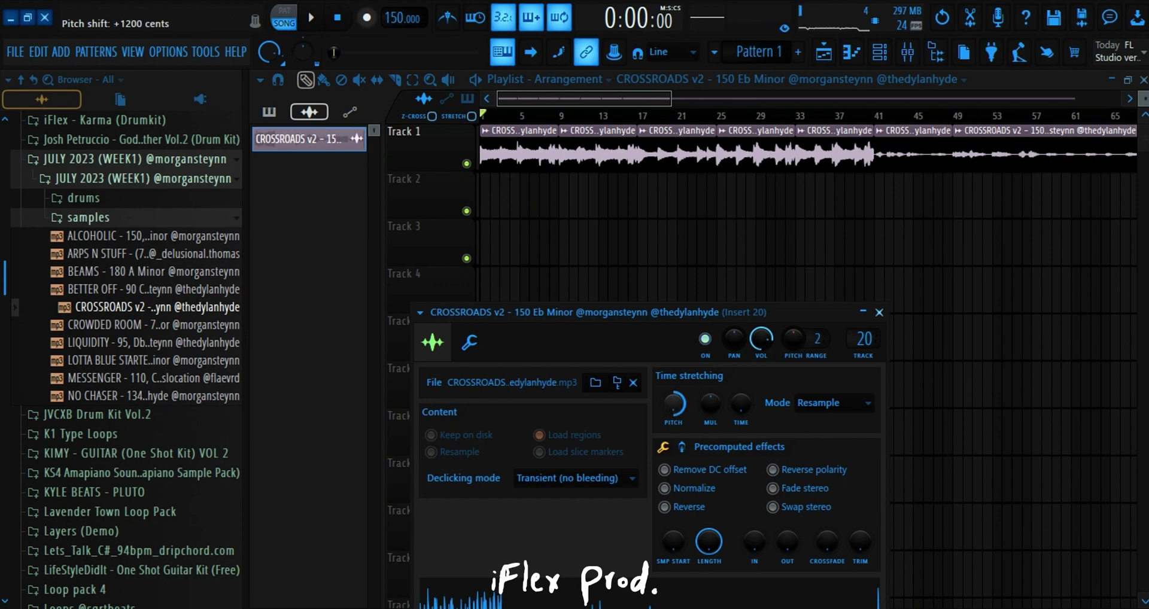
pyautogui.click(315, 20)
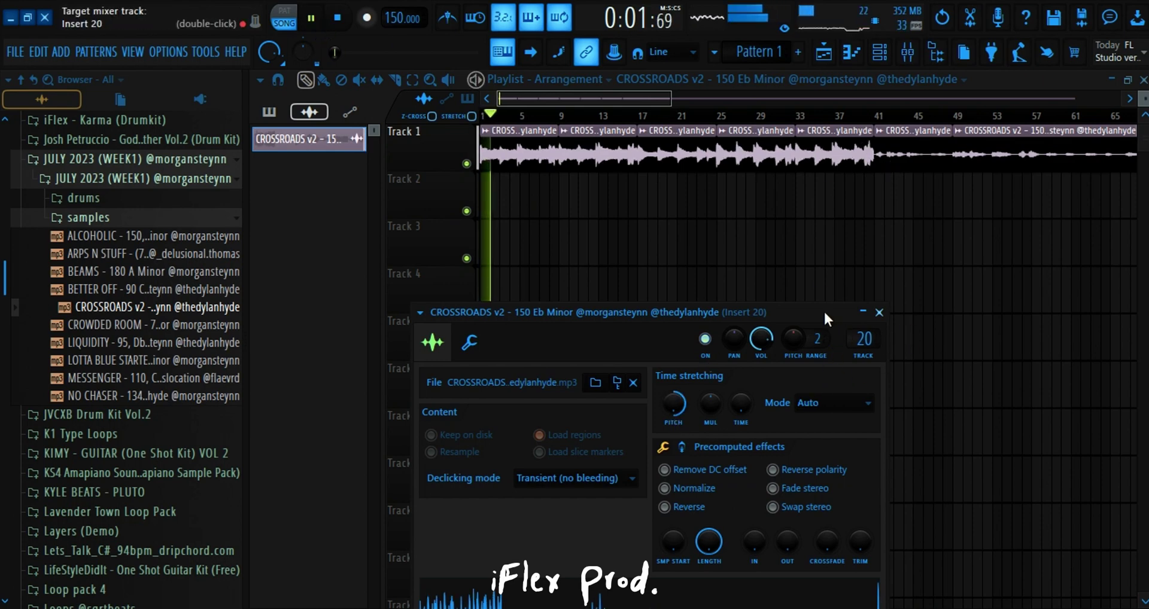
pyautogui.moveTo(823, 310); pyautogui.dragTo(848, 243)
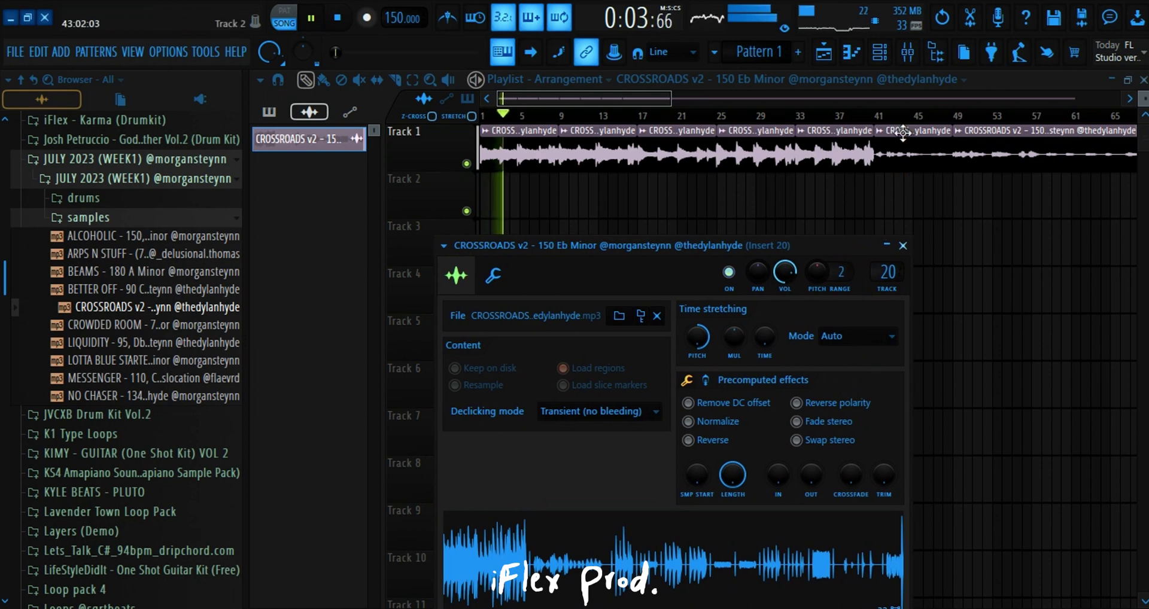
pyautogui.click(909, 60)
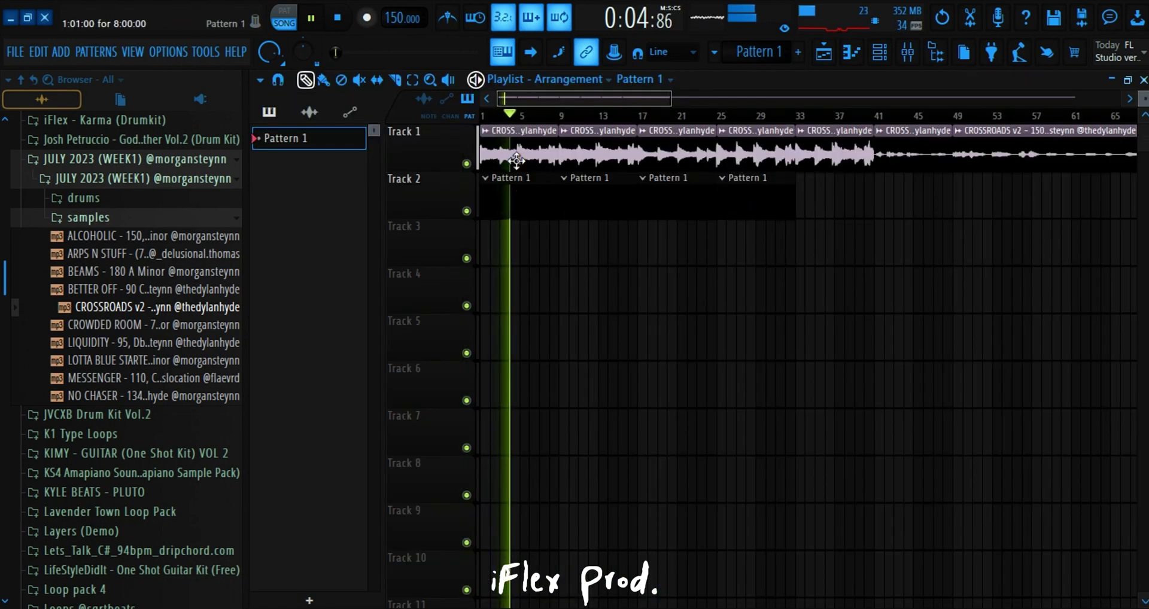
# Place a copy of the first CROSSROADS v2 section at the start of Track 3 and make it unique.
pyautogui.press('space')
pyautogui.click(506, 168)
pyautogui.click(493, 242)
pyautogui.rightClick(486, 237)
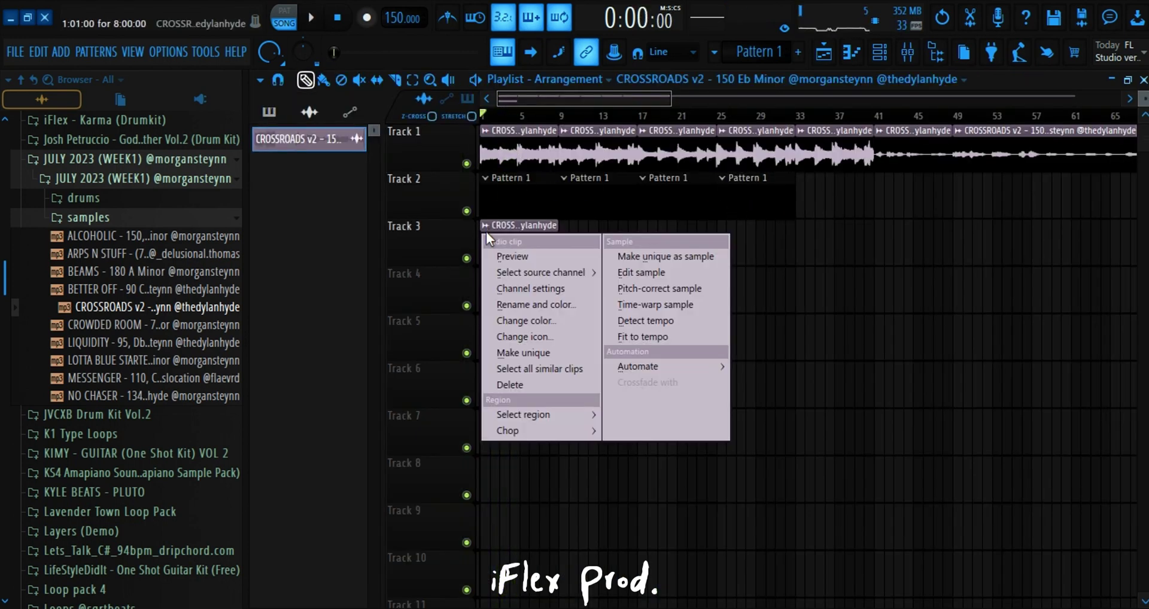
pyautogui.click(527, 359)
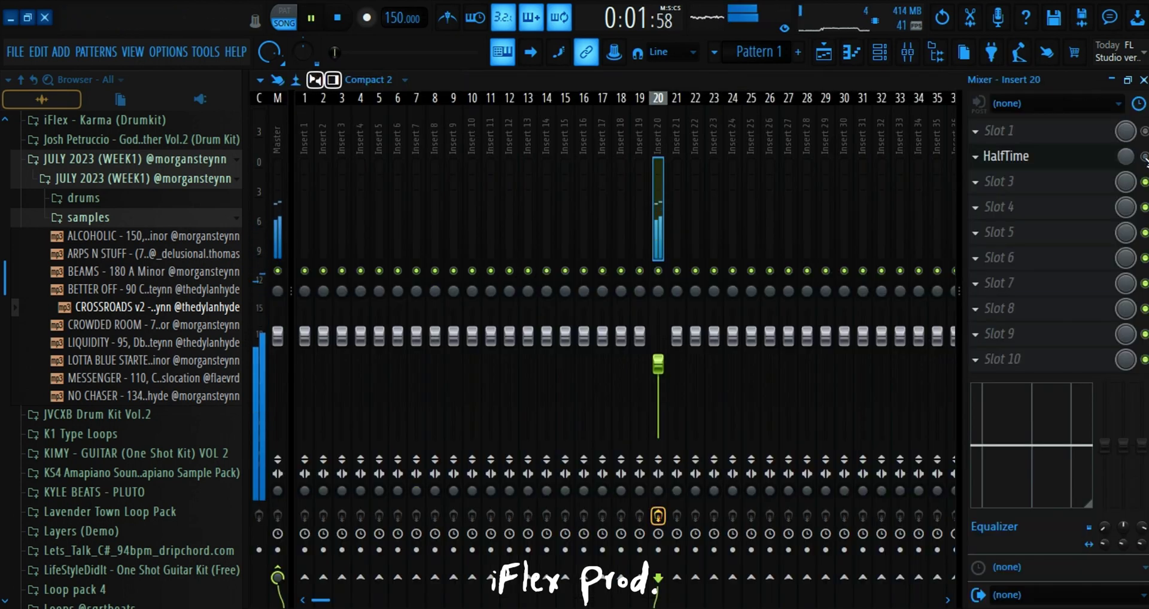
# Route the unique CROSSROADS v2 copy on Track 3 to mixer Insert 21.
pyautogui.click(1142, 81)
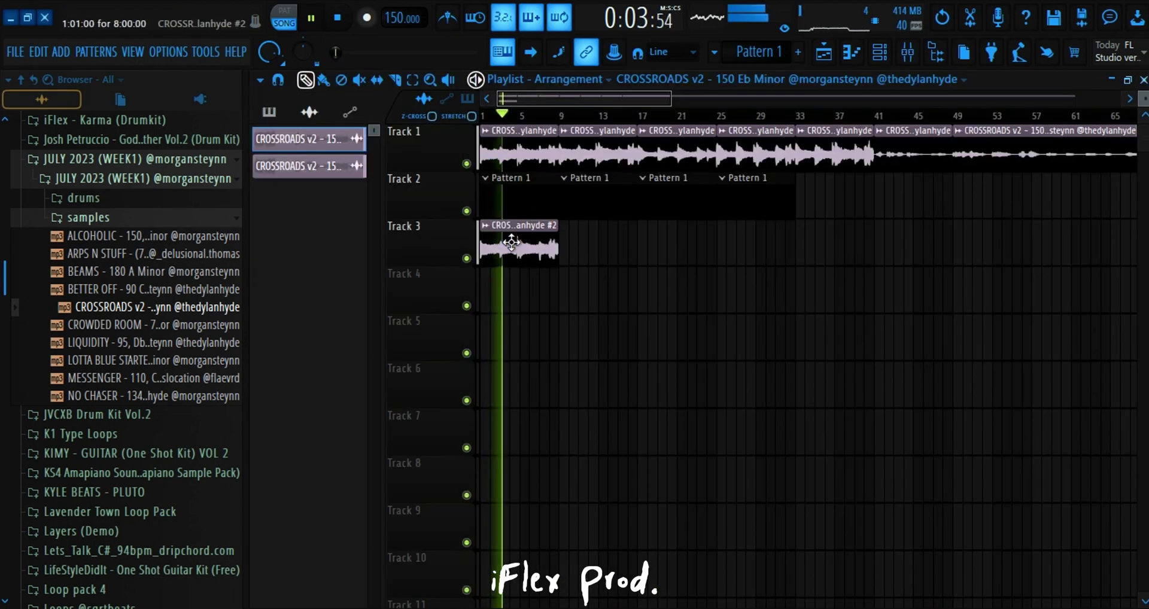
pyautogui.doubleClick(511, 240)
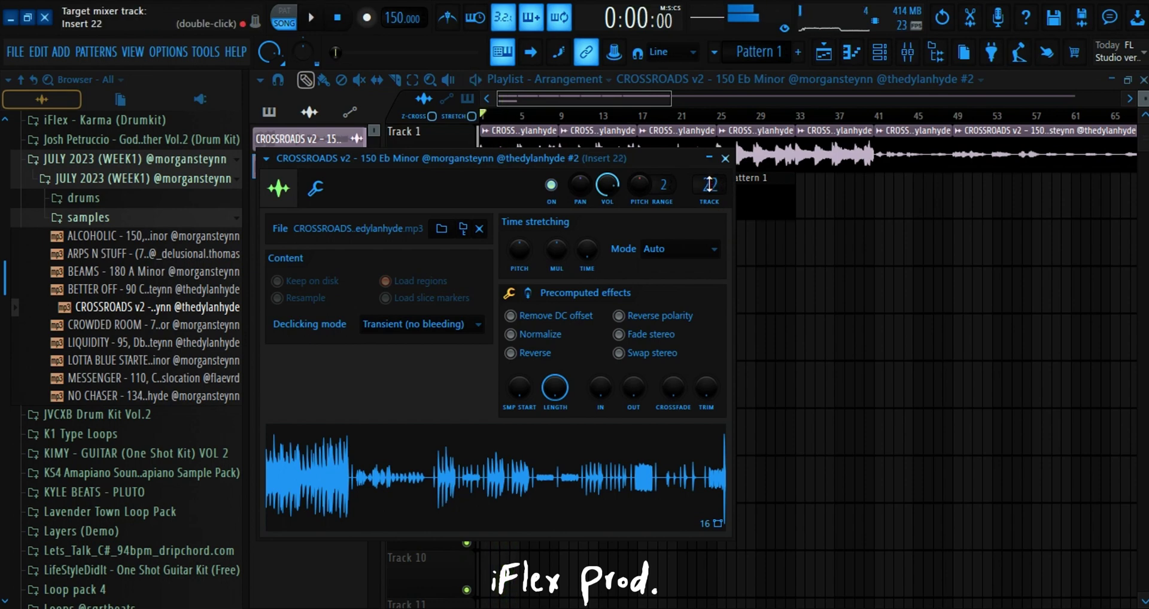
pyautogui.click(726, 159)
pyautogui.click(909, 53)
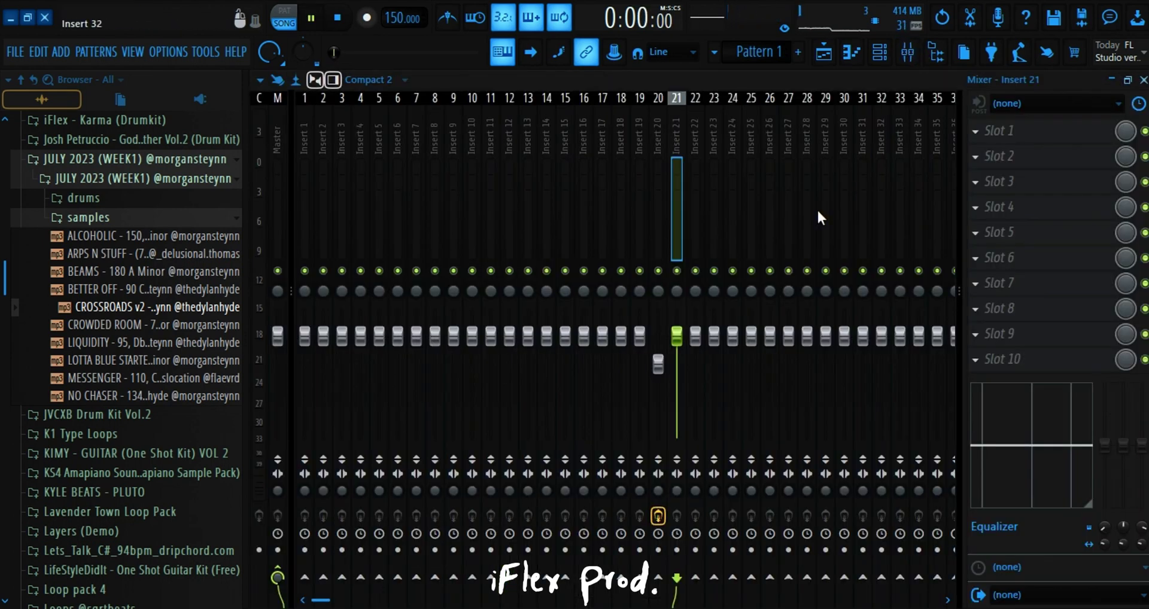
# Lower the Insert 21 volume to about 36% (-17.3 dB) while the arrangement plays.
pyautogui.press('space')
pyautogui.moveTo(677, 336); pyautogui.dragTo(659, 363)
pyautogui.moveTo(677, 405); pyautogui.dragTo(677, 402)
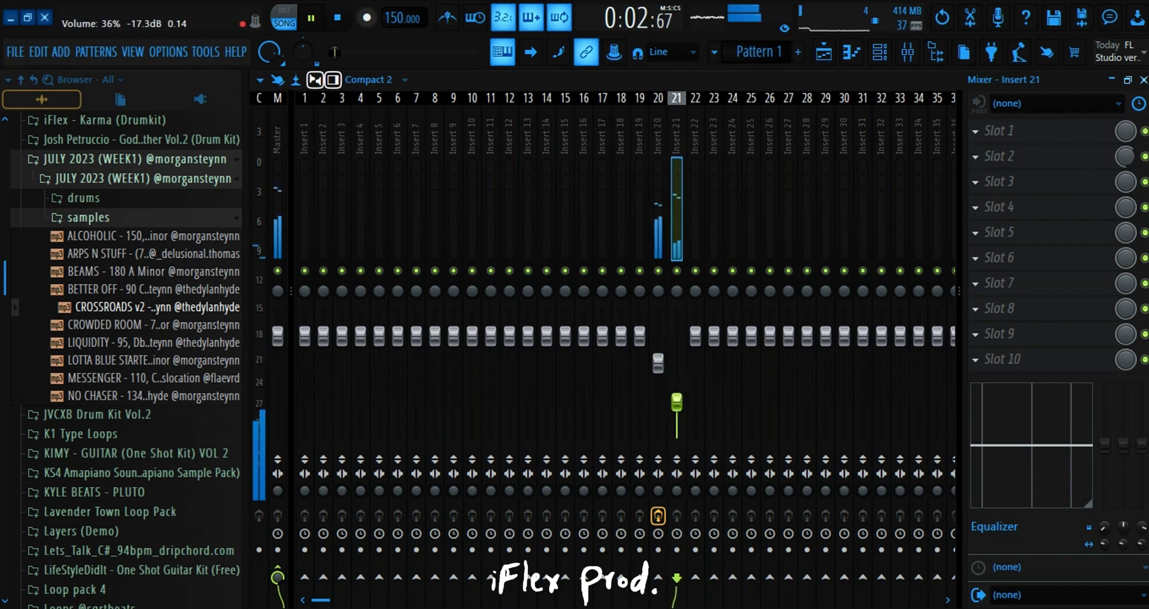
# Load Fruity Reeverb 2 into slot 3 of Insert 20 and reduce that slot's mix level.
pyautogui.click(657, 207)
pyautogui.click(979, 186)
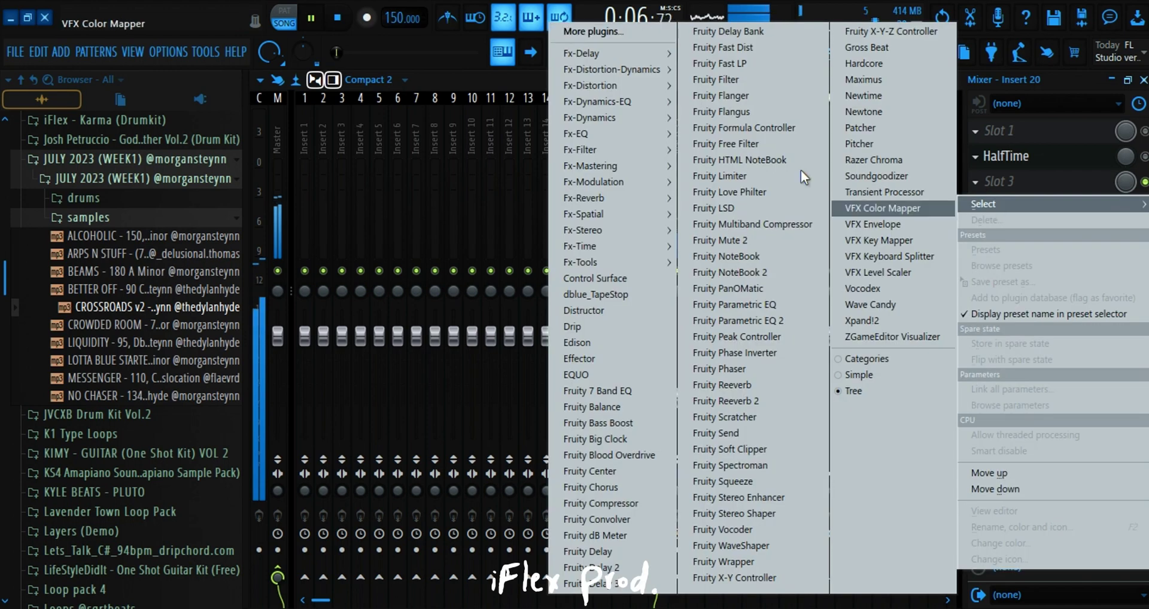
pyautogui.click(739, 405)
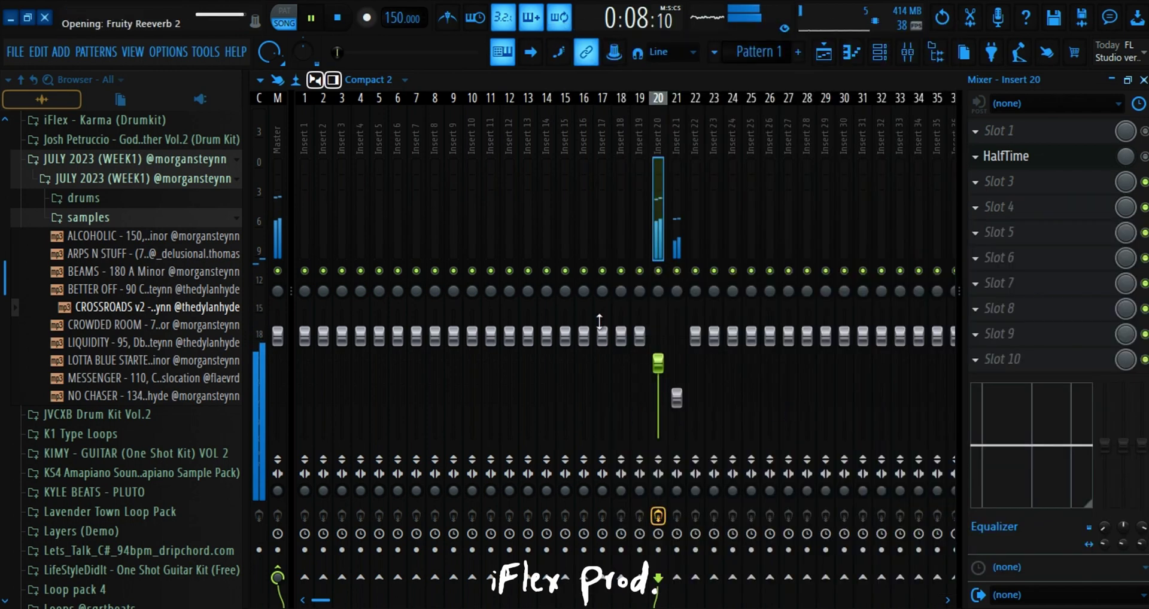
pyautogui.click(880, 246)
pyautogui.moveTo(1125, 181); pyautogui.dragTo(1125, 209)
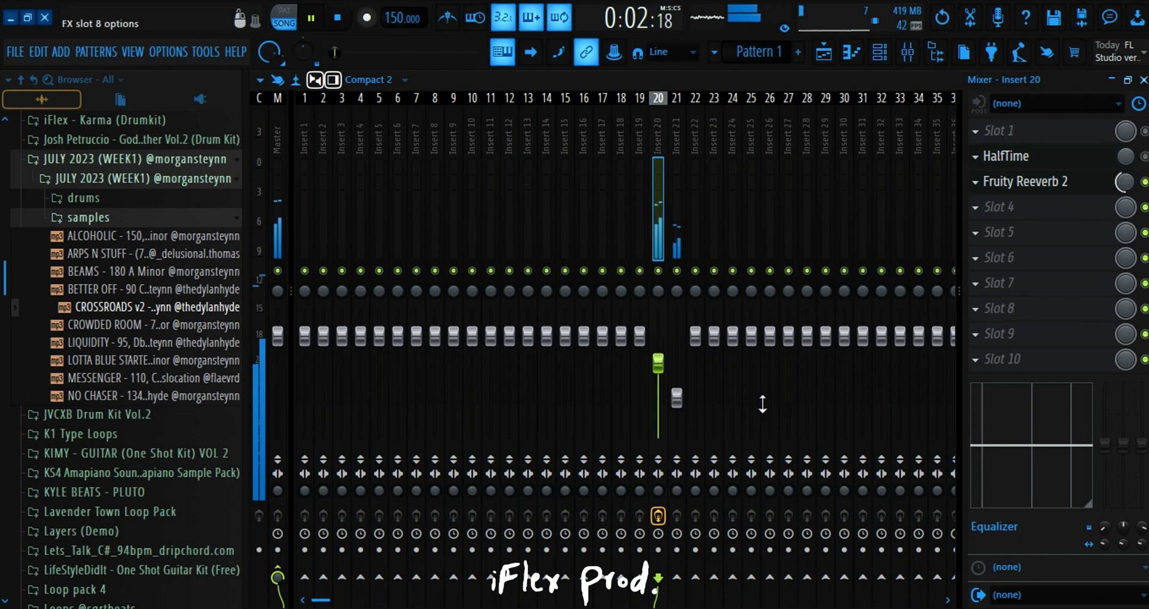
# Raise the Insert 21 volume slightly to balance it against Insert 20.
pyautogui.moveTo(677, 398); pyautogui.dragTo(676, 394)
pyautogui.click(662, 242)
pyautogui.click(659, 236)
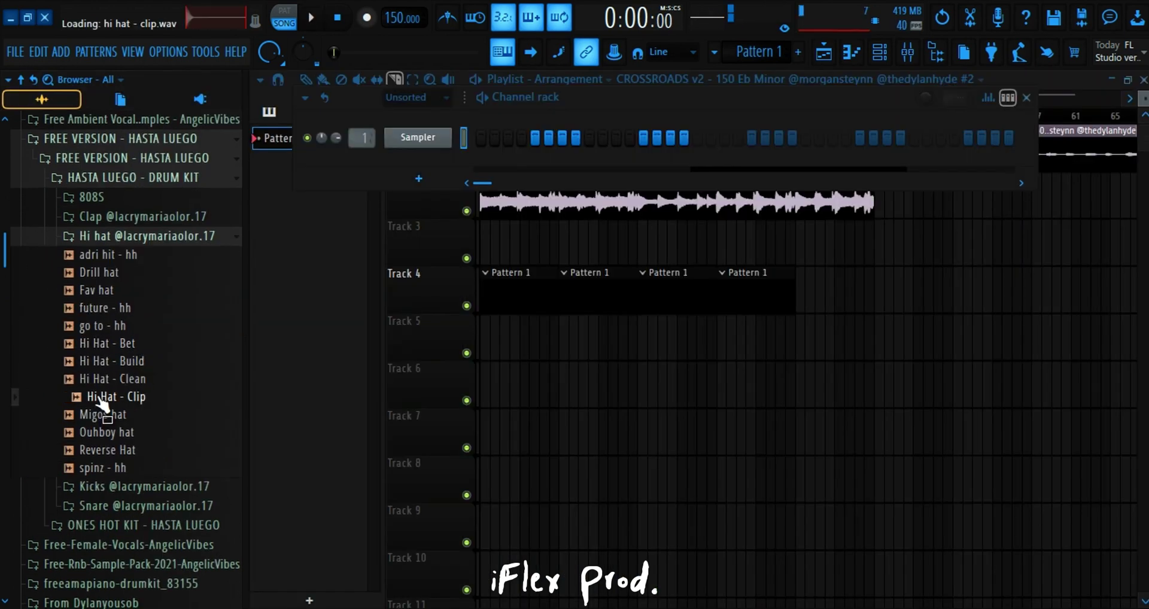
# Load the Hi Hat - Clean sample into the Sampler channel and open that channel's piano roll.
pyautogui.click(117, 380)
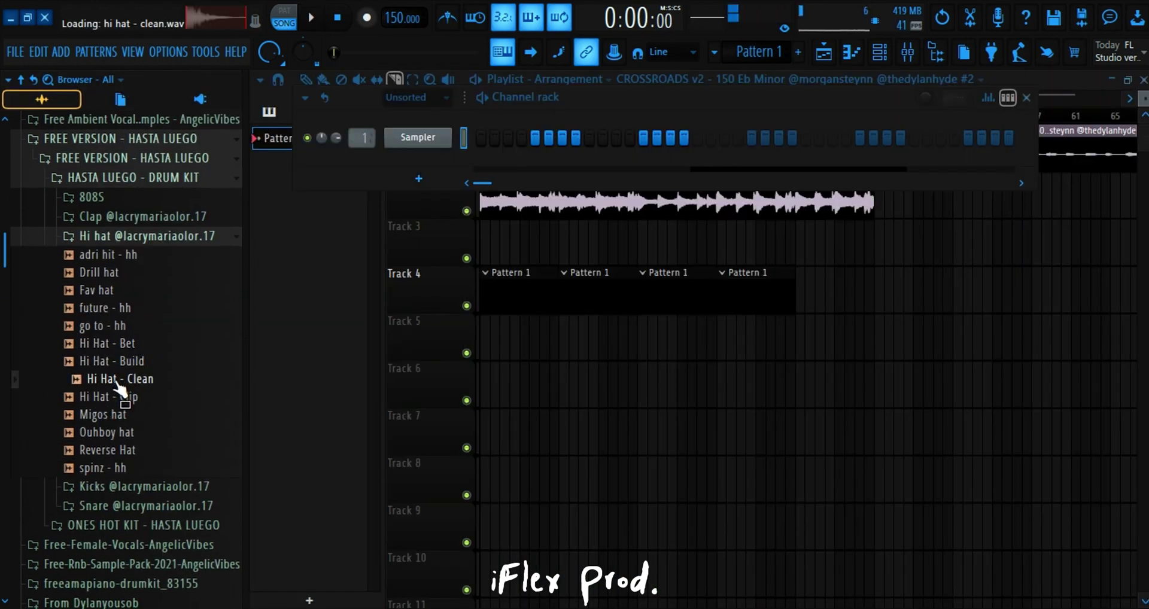
pyautogui.moveTo(412, 141); pyautogui.dragTo(413, 143)
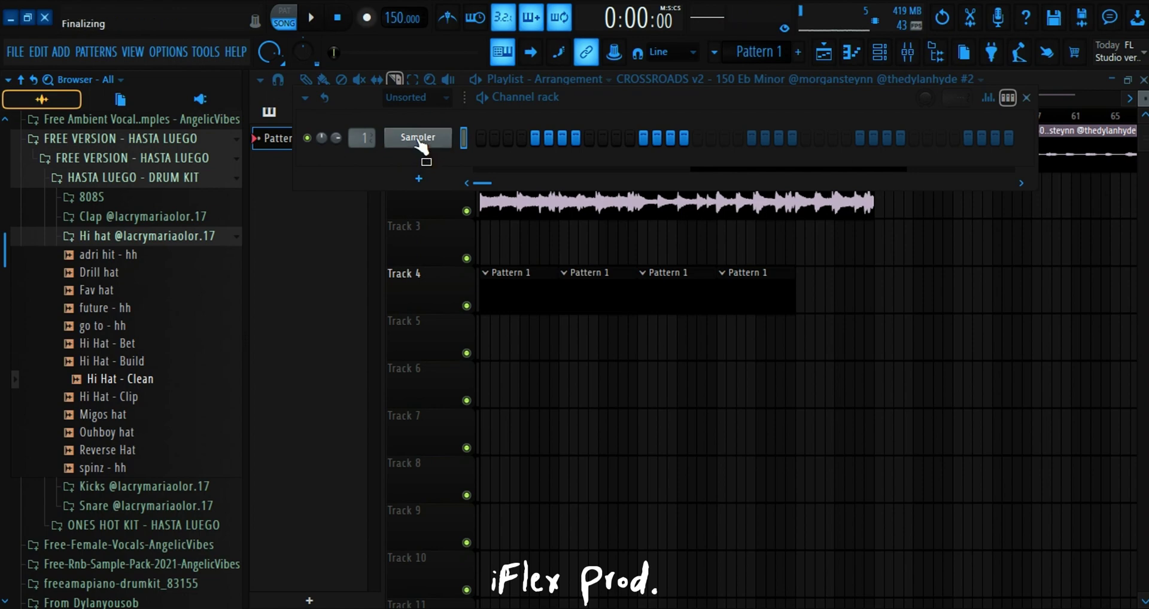
pyautogui.rightClick(441, 137)
pyautogui.click(461, 143)
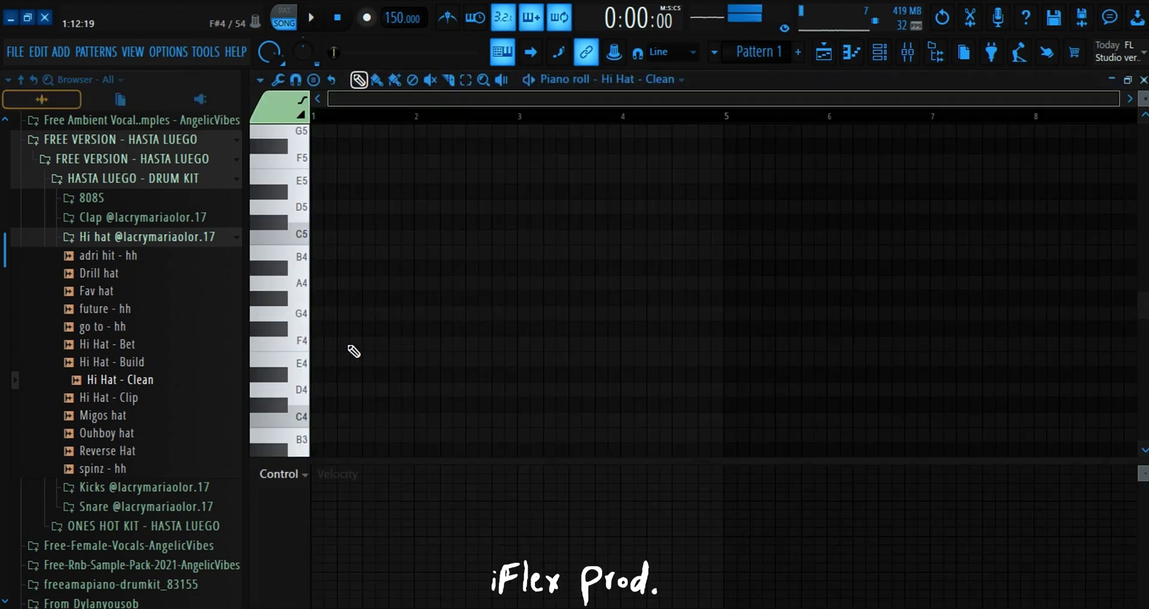
# Draw two consecutive C5 hi-hat notes at the start of bar 1, with the second note's velocity at about 47%.
pyautogui.moveTo(332, 242); pyautogui.dragTo(320, 242)
pyautogui.press('space')
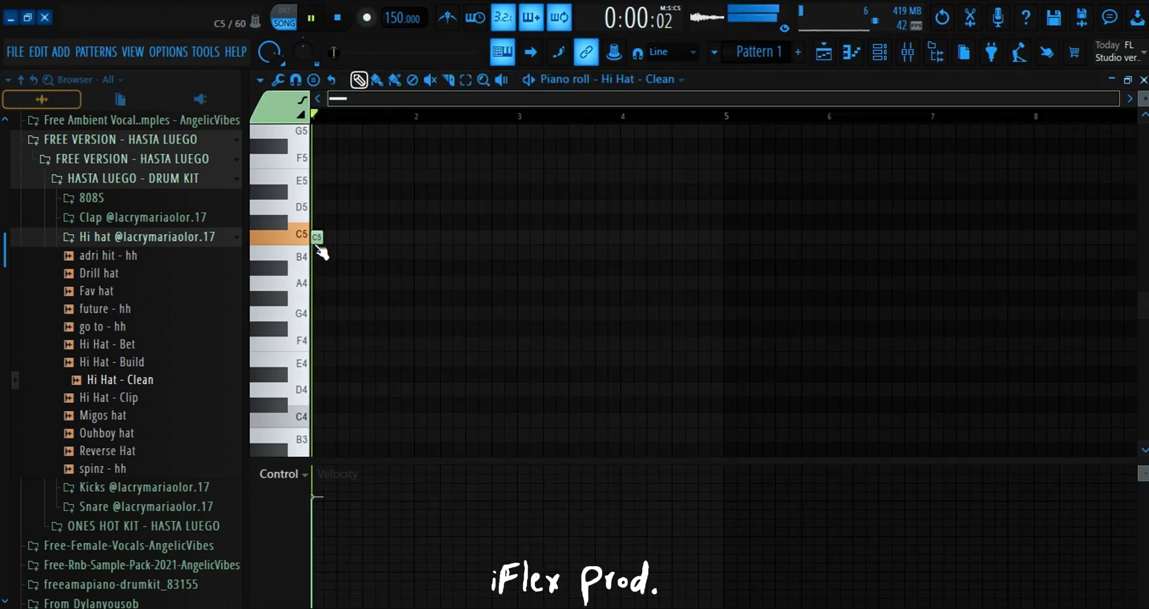
pyautogui.click(330, 238)
pyautogui.click(325, 516)
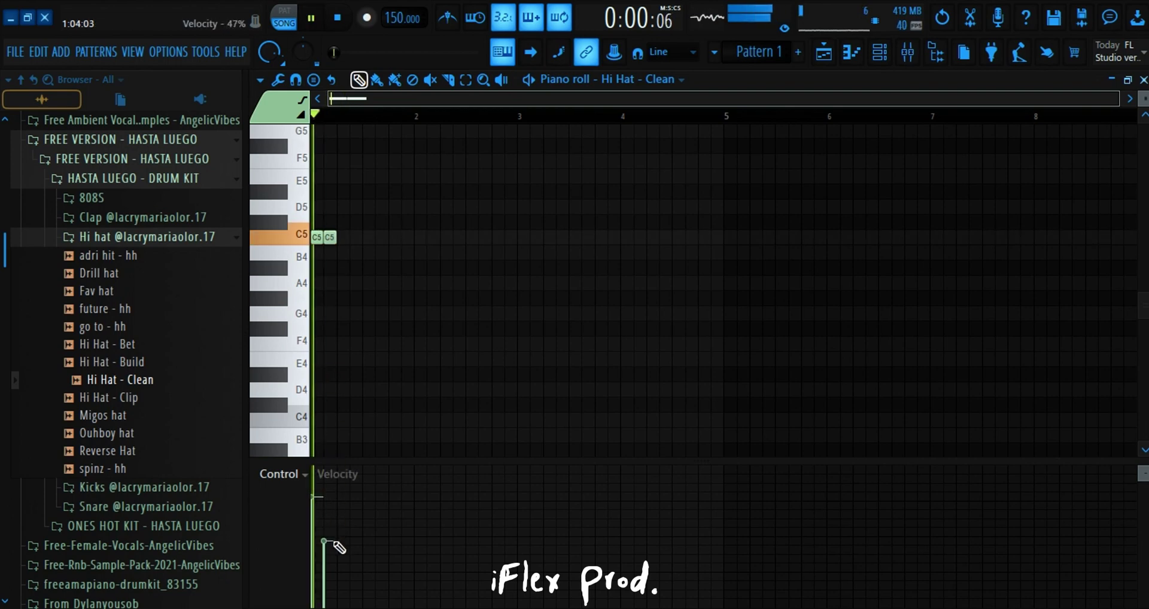
pyautogui.press('space')
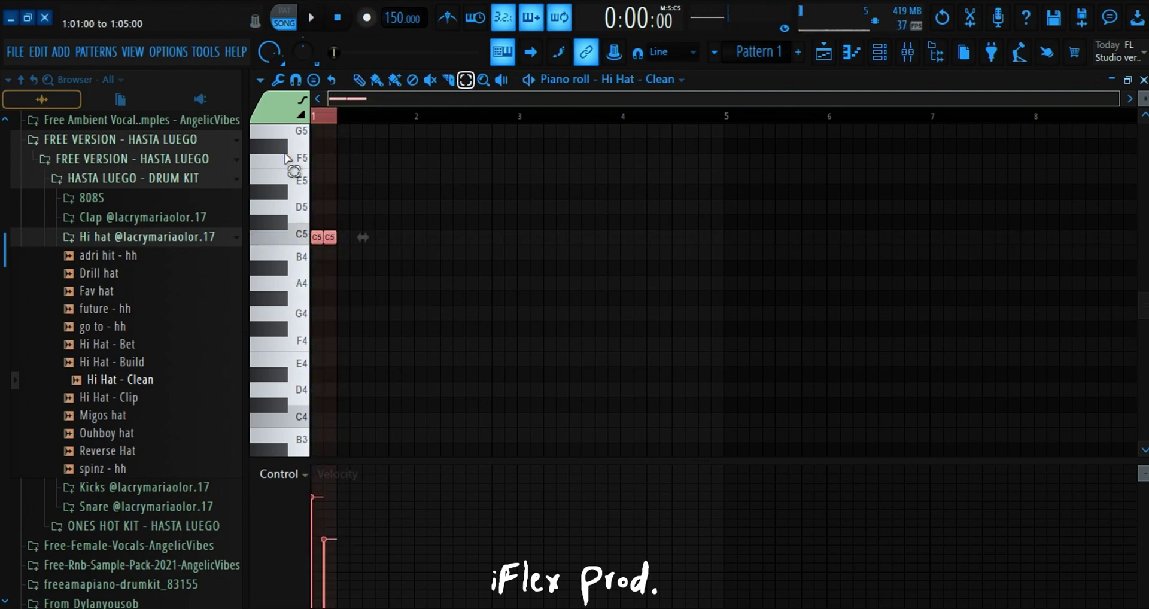
# Duplicate the two-note hi-hat figure repeatedly along the eight-bar pattern.
pyautogui.hotkey('ctrl', 'b')
pyautogui.hotkey('ctrl', 'b')
pyautogui.hotkey('ctrl', 'b')
# Play the arrangement in the playlist to check the hi-hats against the two CROSSROADS v2 layers.
pyautogui.scroll(1, 587, 121)
pyautogui.press('F5')
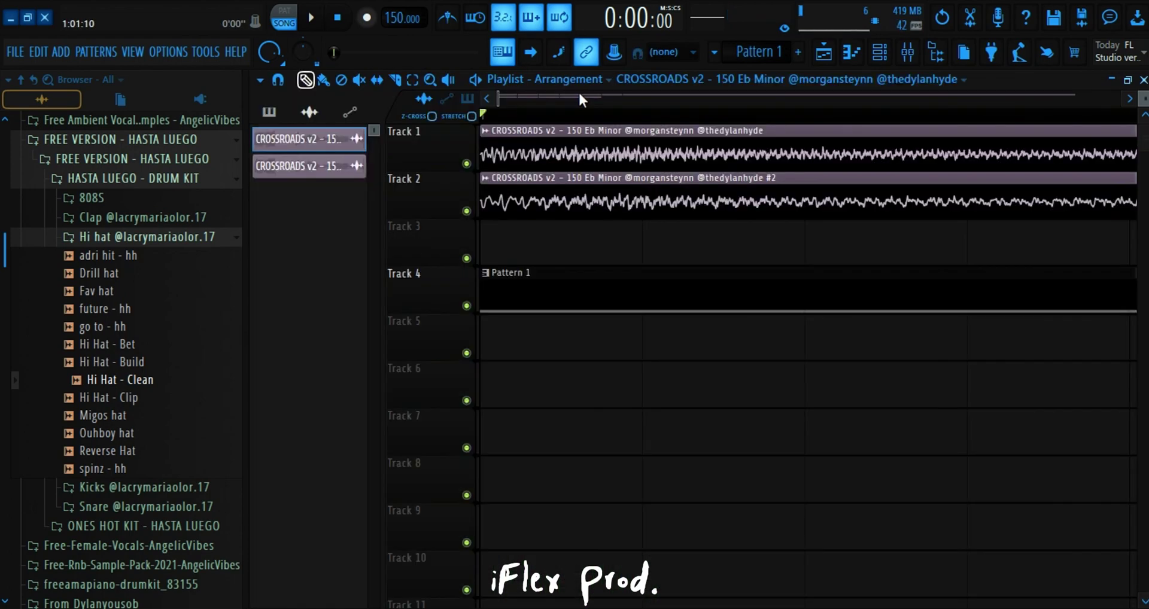
pyautogui.press('space')
pyautogui.scroll(-8, 507, 121)
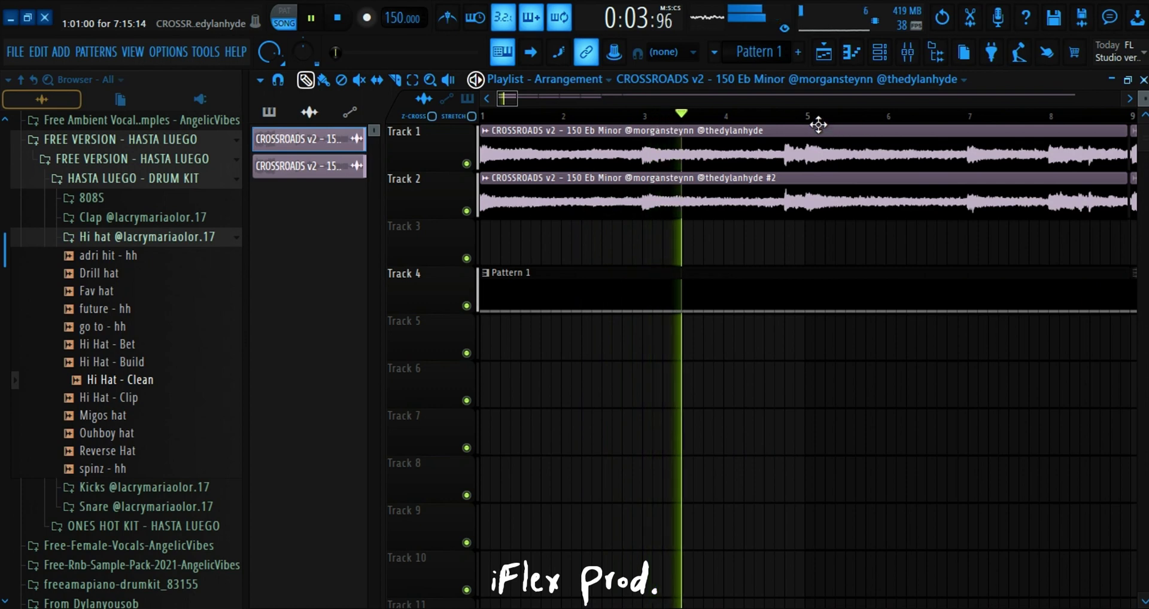
pyautogui.scroll(3, 812, 122)
# Replace the hi-hat channel's sample with future - hh and audition other hi-hats from the kit.
pyautogui.moveTo(105, 291); pyautogui.dragTo(110, 305)
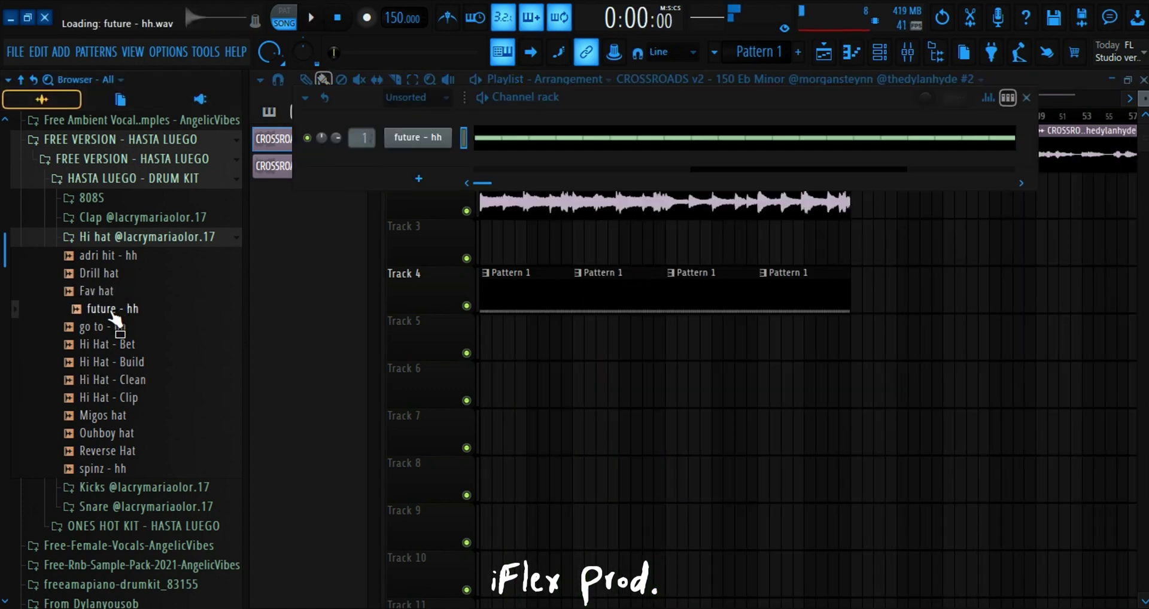
pyautogui.moveTo(123, 383); pyautogui.dragTo(126, 419)
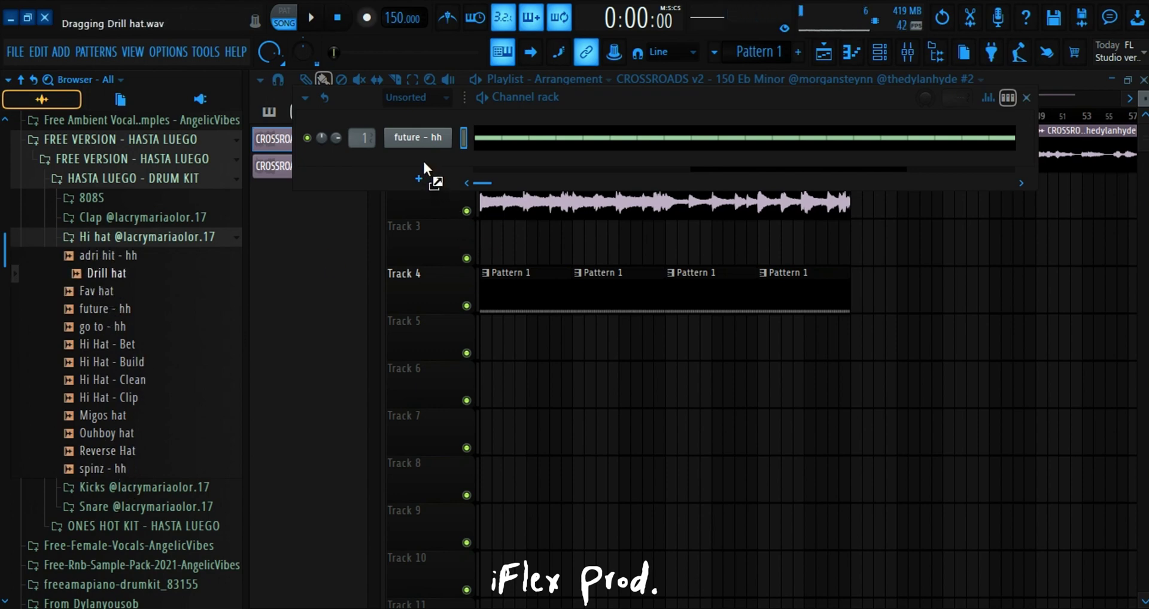
# Add the Drill hat sample as a second channel and open its piano roll.
pyautogui.moveTo(423, 159); pyautogui.dragTo(423, 161)
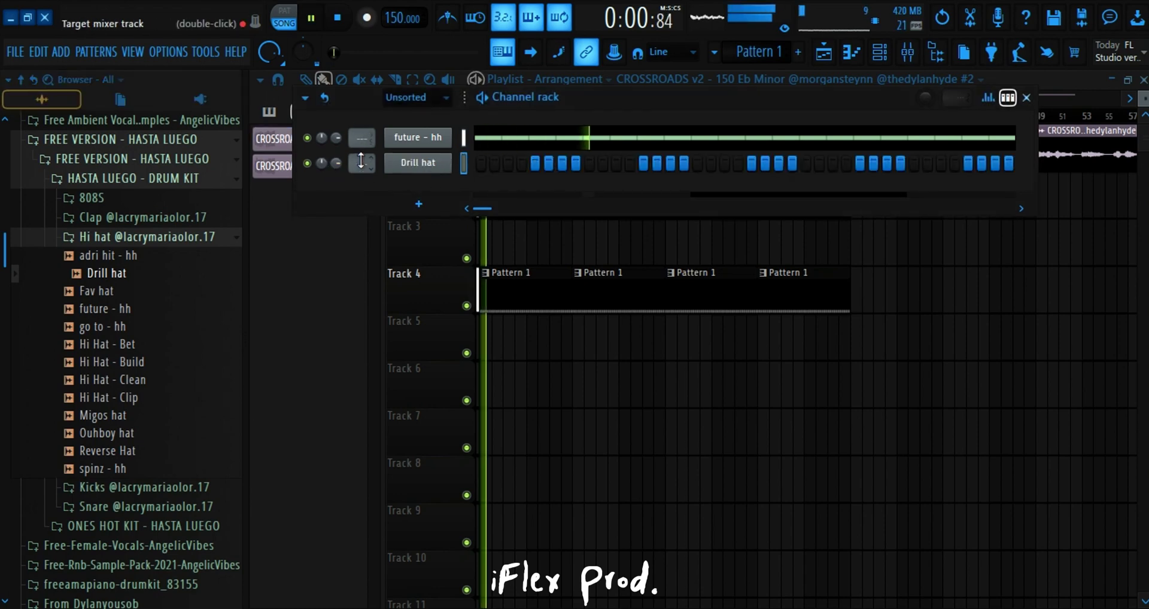
pyautogui.rightClick(449, 162)
pyautogui.click(479, 158)
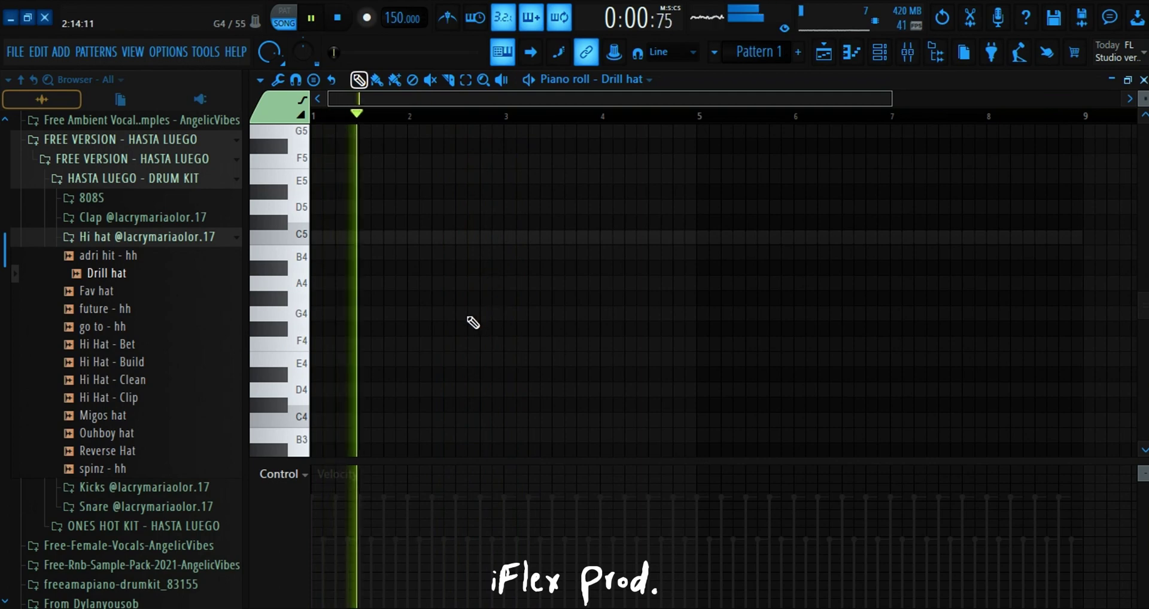
pyautogui.click(357, 313)
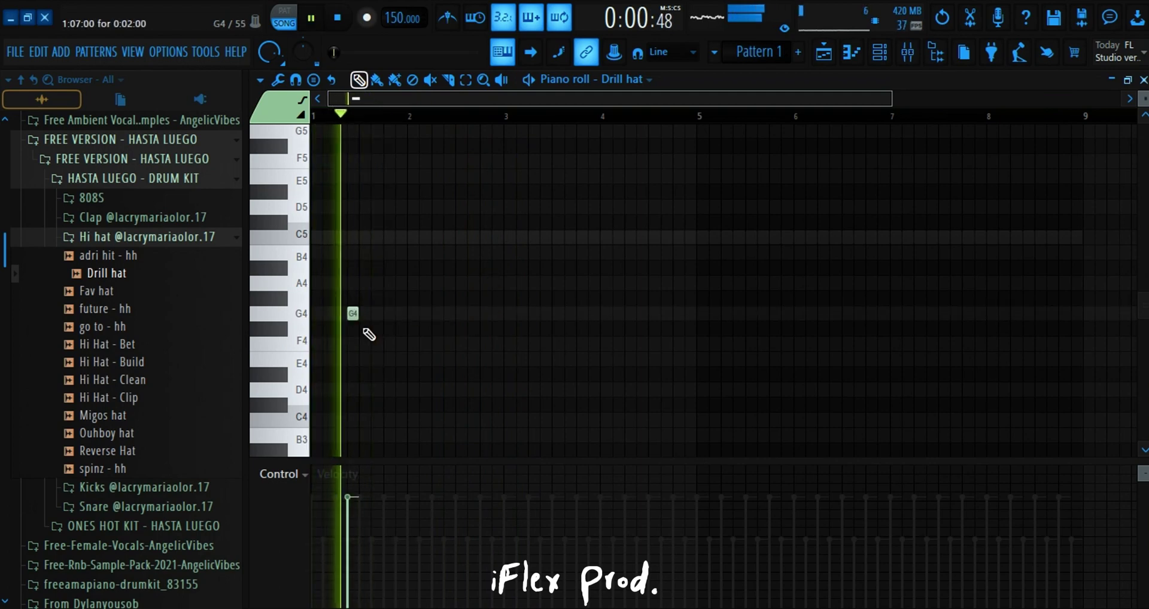
pyautogui.click(398, 314)
pyautogui.rightClick(353, 314)
pyautogui.rightClick(400, 314)
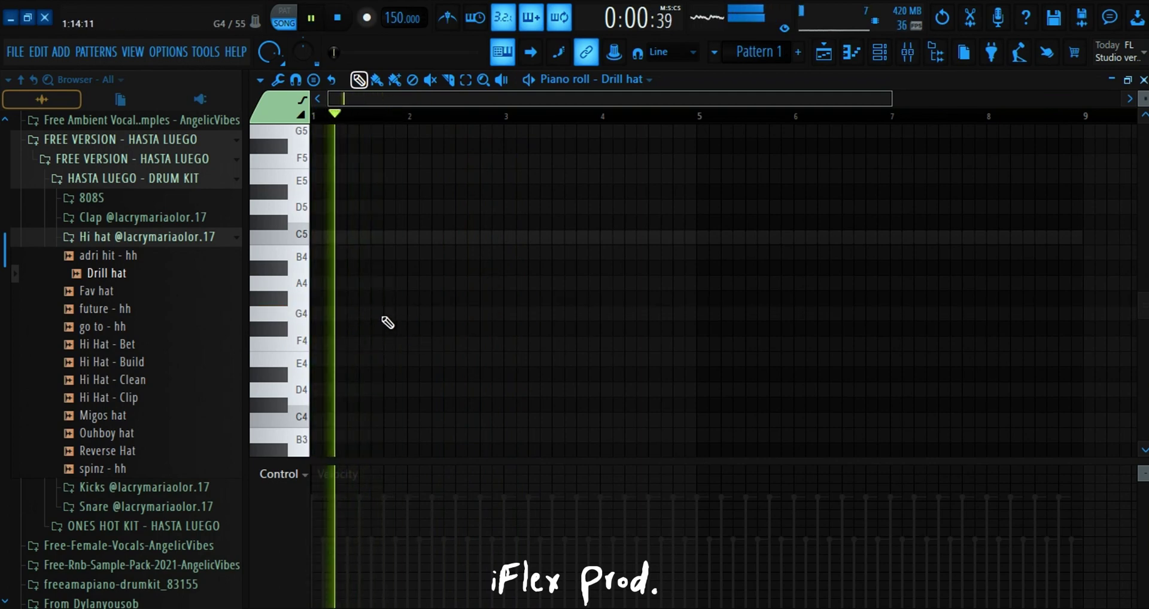
pyautogui.click(340, 314)
pyautogui.rightClick(346, 314)
# Place two G4 Drill hat notes in bar 1 and a descending A4, G4, F#4 run starting late in bar 2.
pyautogui.click(350, 314)
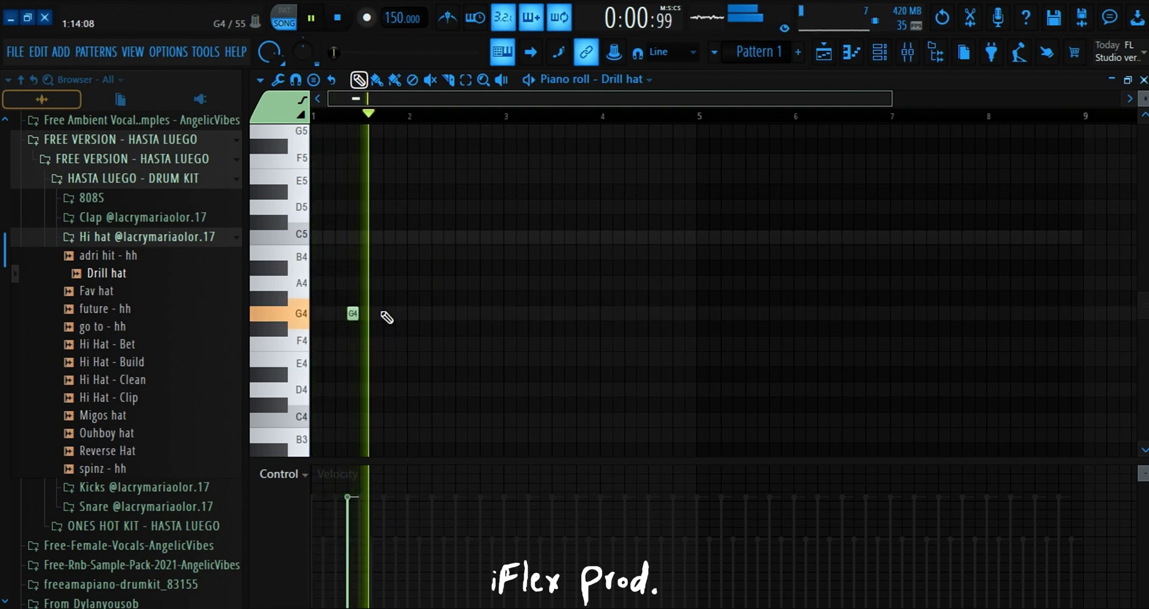
pyautogui.click(388, 313)
pyautogui.click(473, 283)
pyautogui.click(485, 313)
pyautogui.click(507, 329)
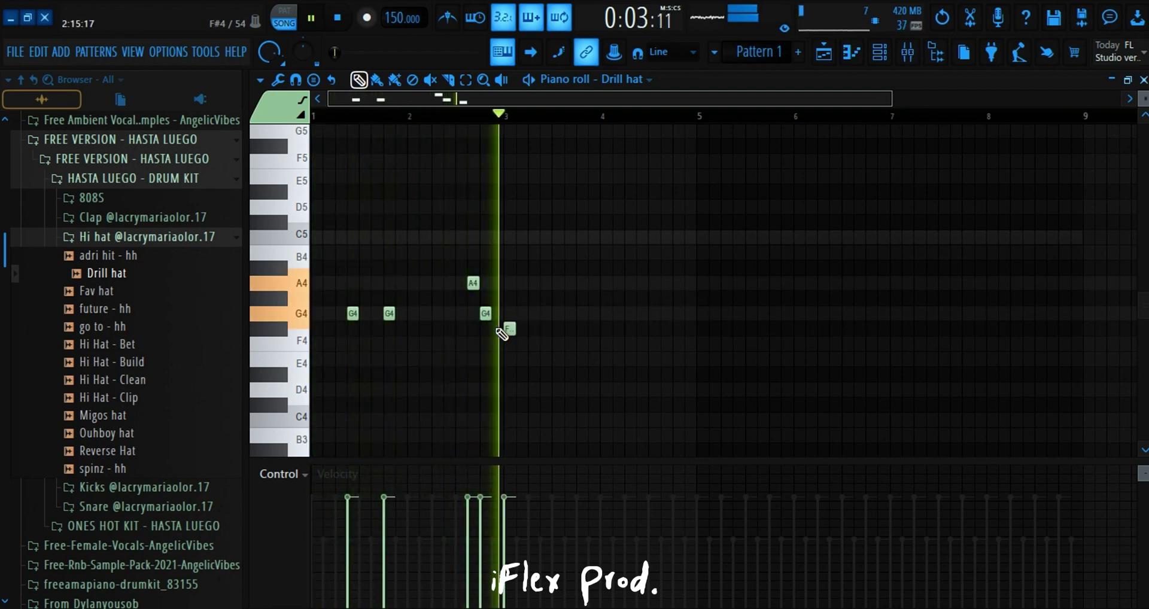
# Shorten the G4 note in the bar 2 run and replace the F#4 with shorter F4 and E4 notes.
pyautogui.scroll(3, 469, 121)
pyautogui.scroll(-2, 510, 217)
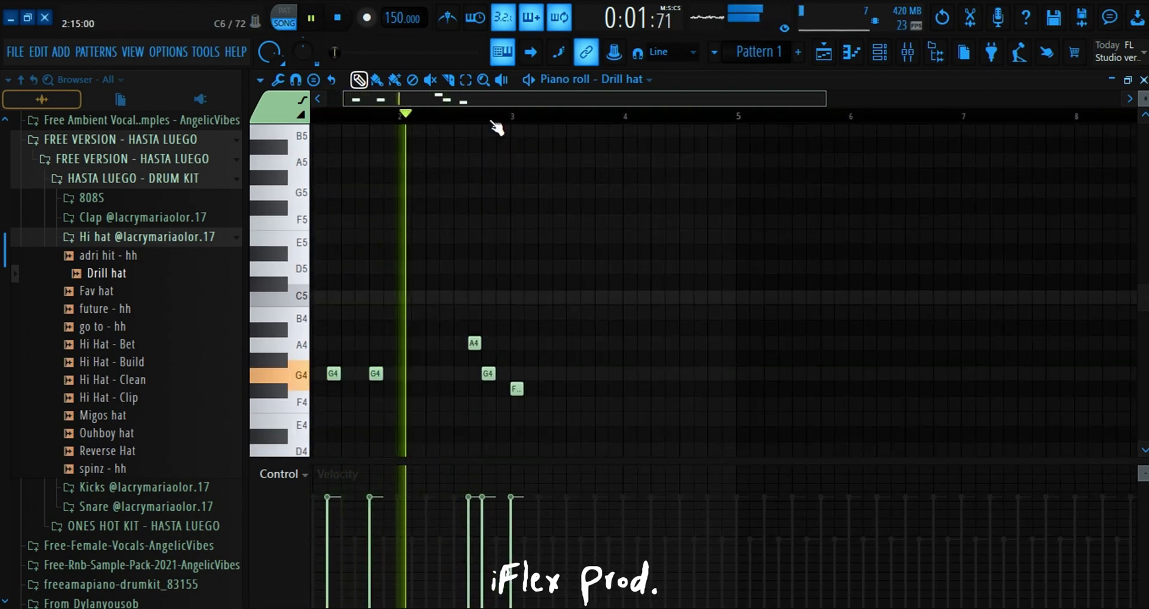
pyautogui.scroll(2, 497, 128)
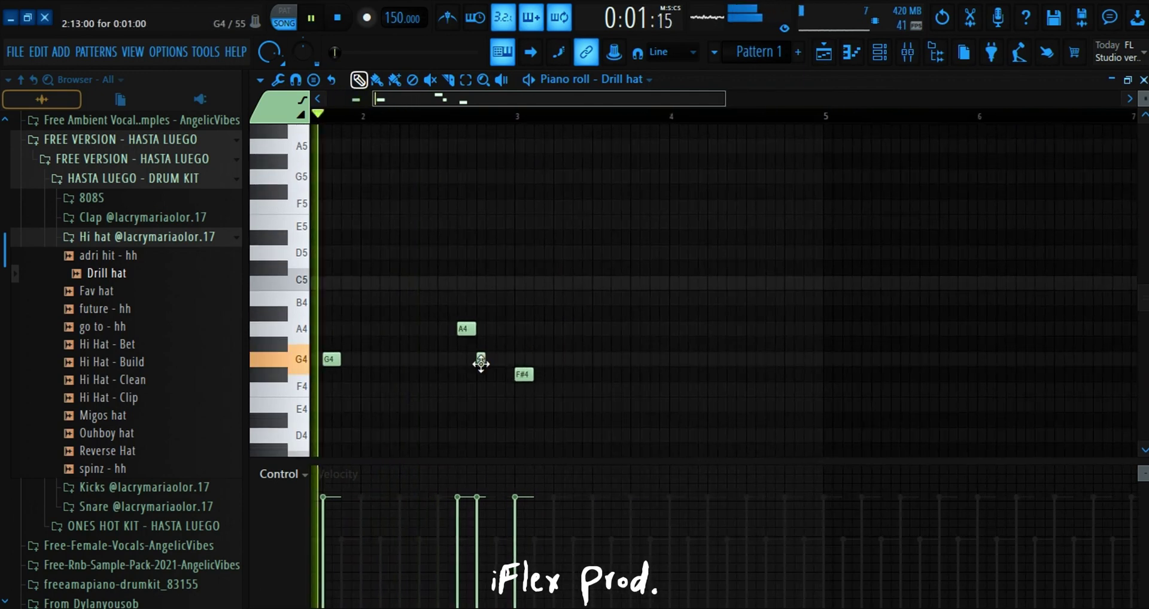
pyautogui.rightClick(520, 375)
pyautogui.click(490, 375)
pyautogui.click(501, 404)
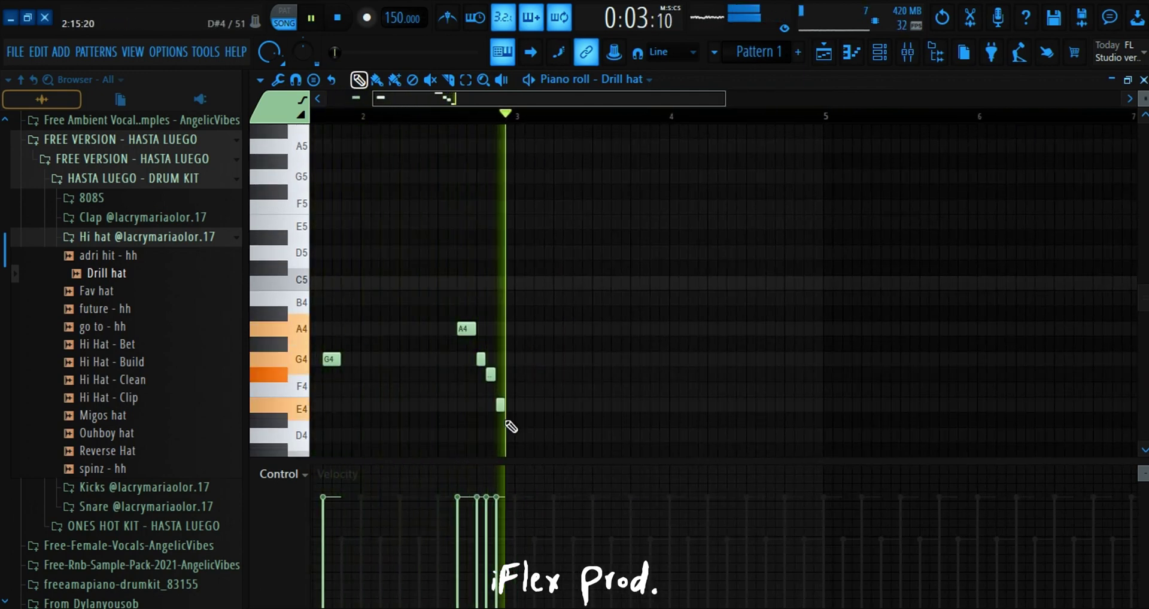
pyautogui.moveTo(490, 375); pyautogui.dragTo(488, 389)
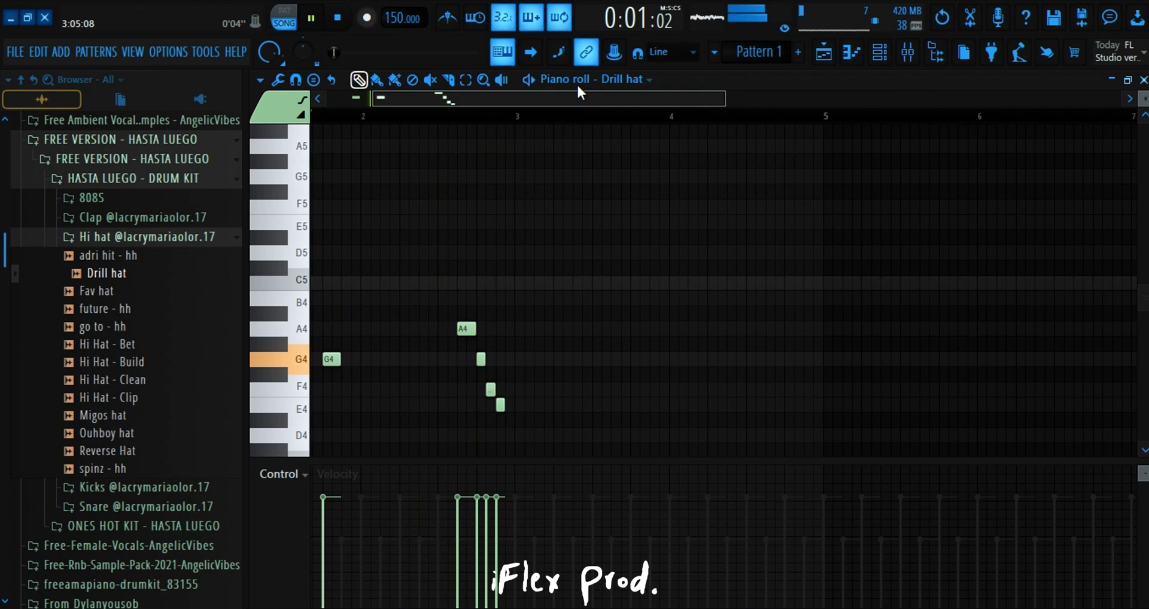
# Add three short A4 Drill hat notes in bar 4, with two close together near the bar's end.
pyautogui.rightClick(620, 85)
pyautogui.rightClick(610, 274)
pyautogui.click(639, 282)
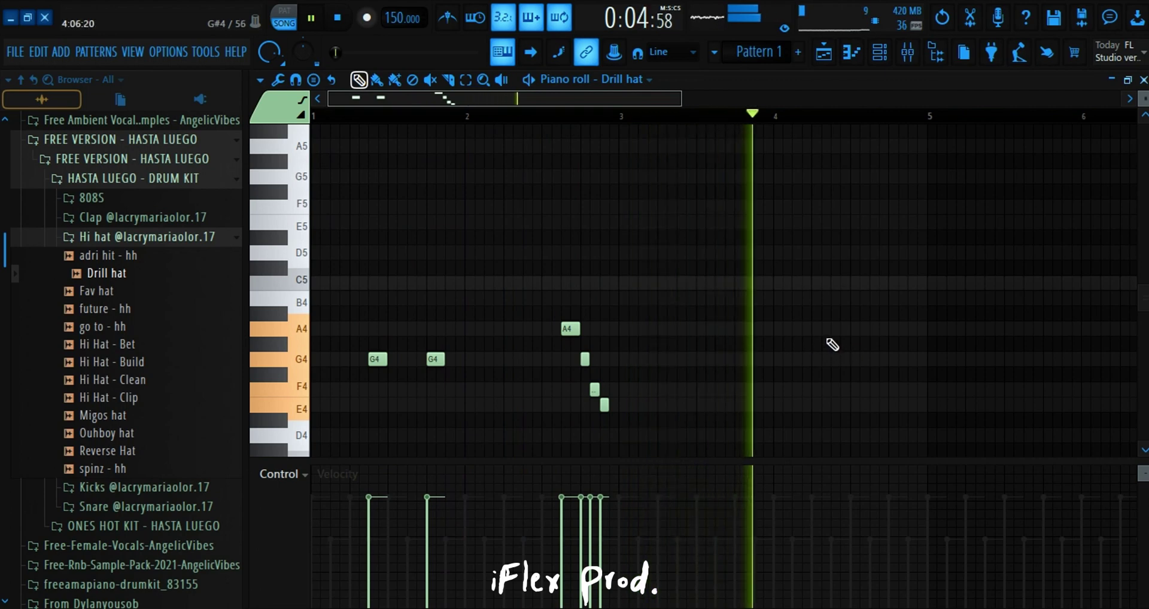
pyautogui.click(835, 329)
pyautogui.click(902, 328)
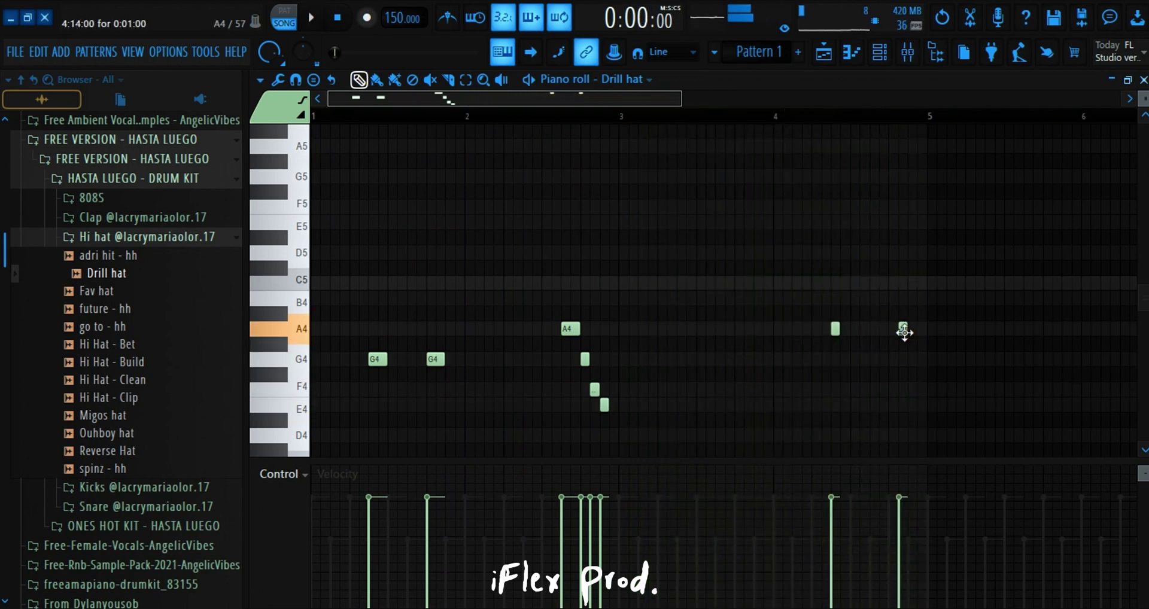
pyautogui.rightClick(902, 333)
pyautogui.click(893, 329)
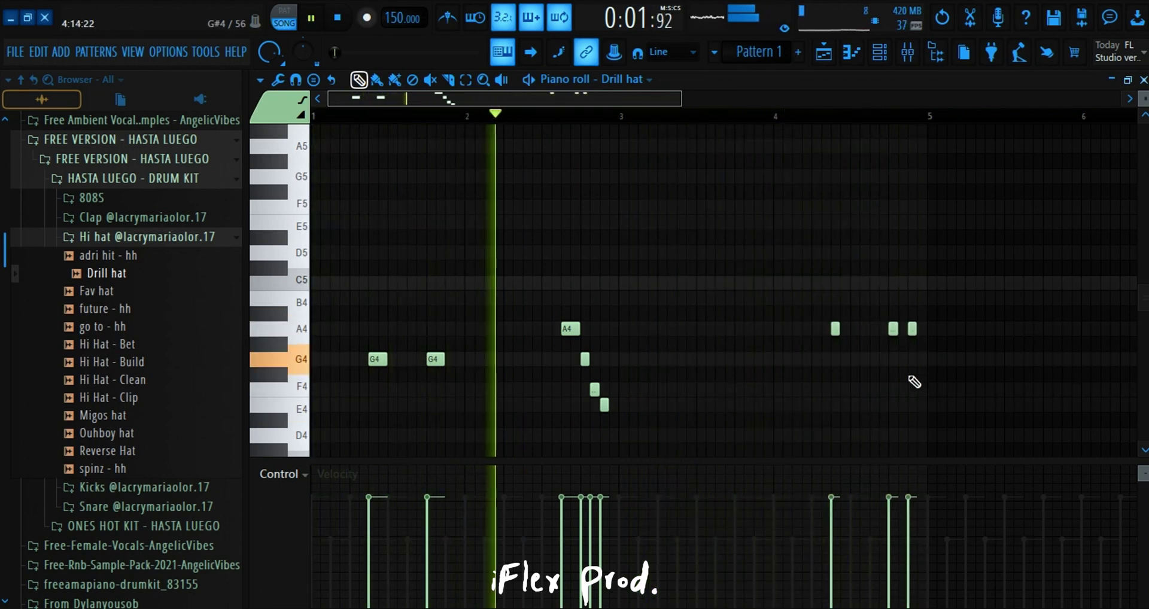
pyautogui.click(912, 328)
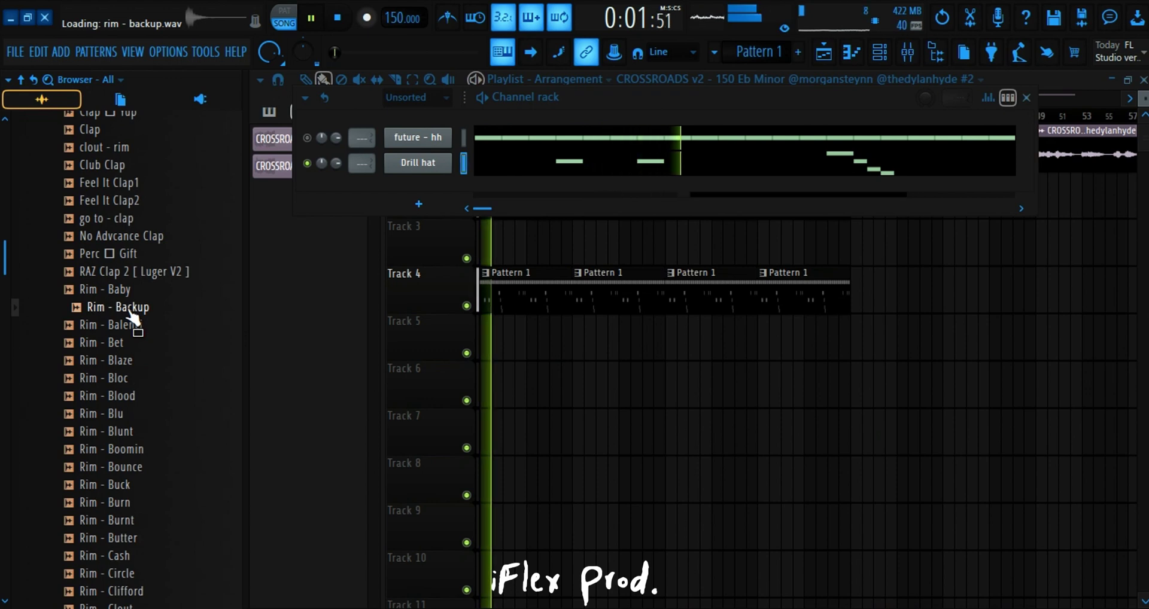
# Audition rim samples from the kit and add Rim - Butter as a new sampler channel.
pyautogui.press('space')
pyautogui.click(129, 468)
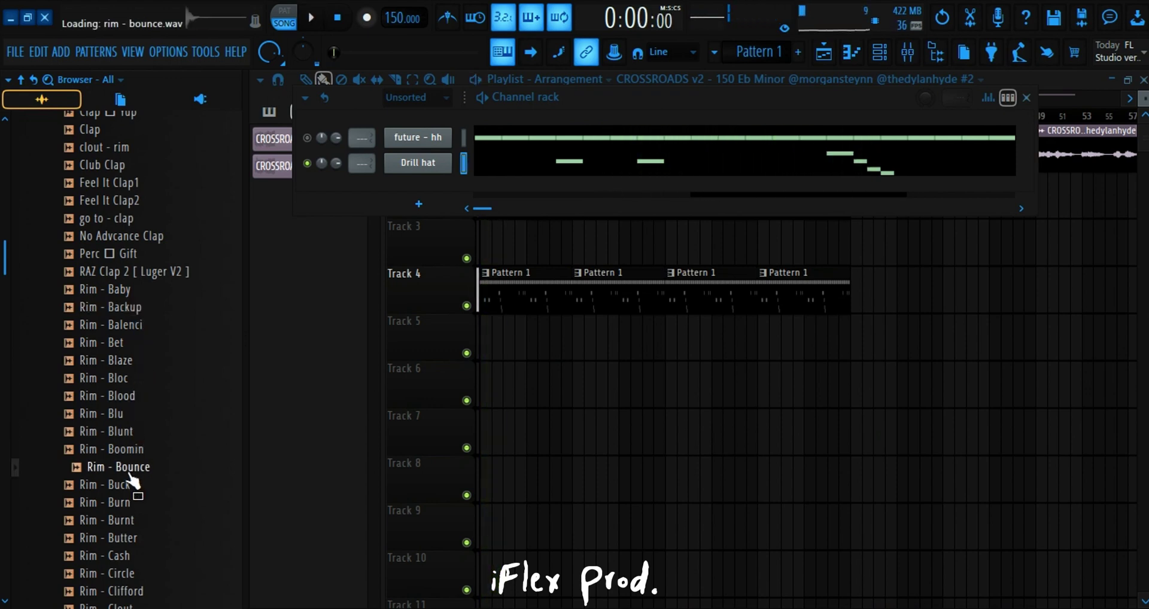
pyautogui.rightClick(137, 550)
pyautogui.click(181, 416)
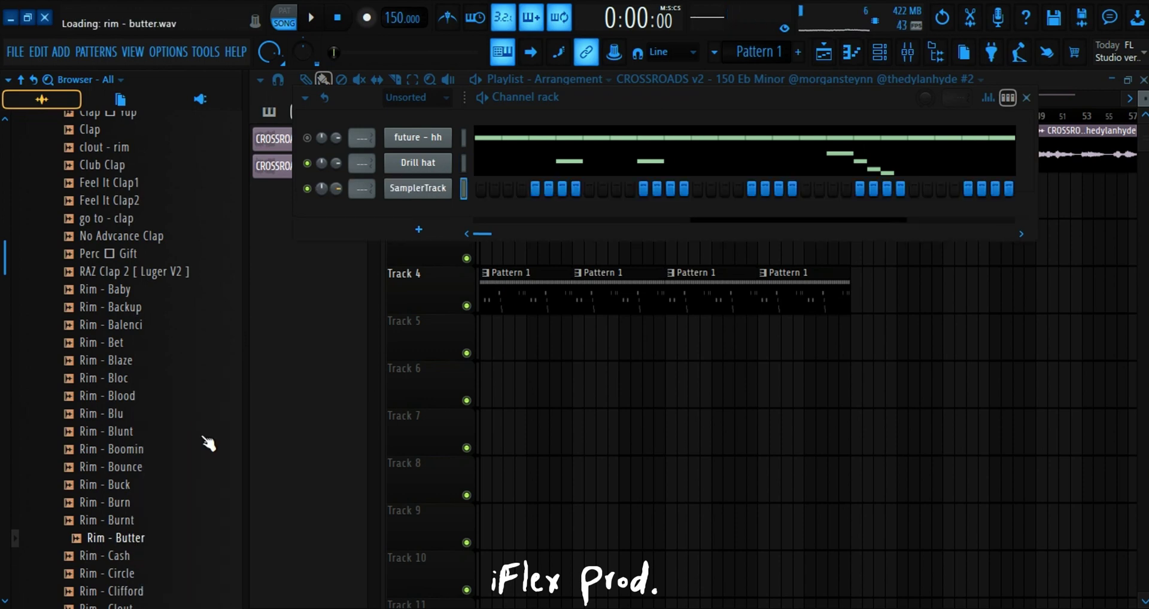
# Add the hard spinz - 808 sample from the kit's 808s folder as a channel above future - hh.
pyautogui.scroll(20, 33, 295)
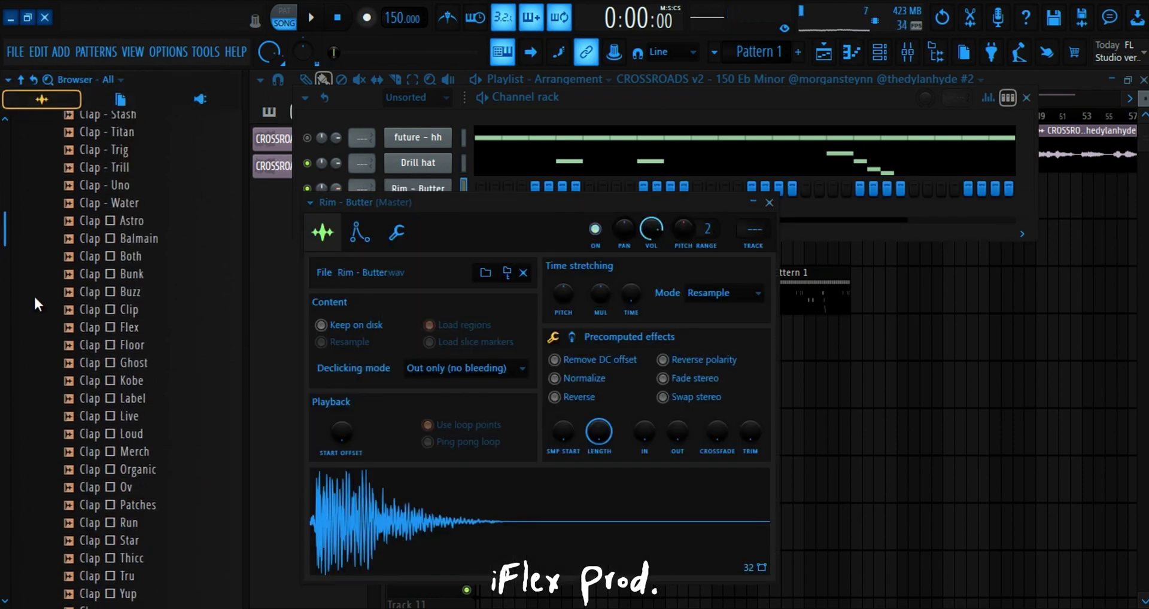
pyautogui.scroll(5, 73, 290)
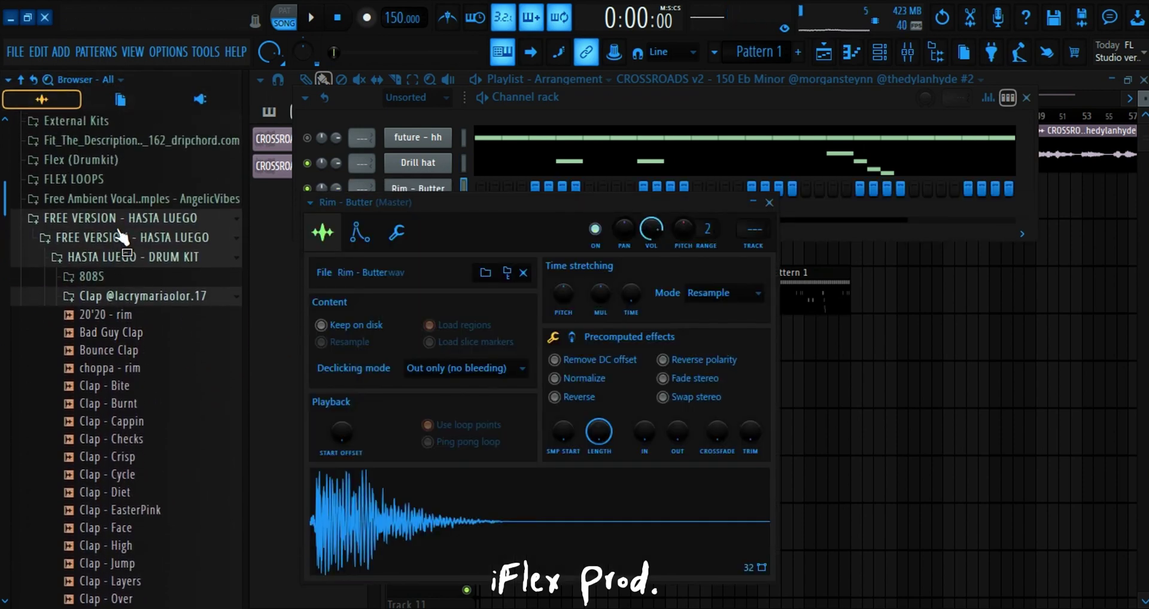
pyautogui.click(95, 277)
pyautogui.moveTo(122, 354); pyautogui.dragTo(263, 289)
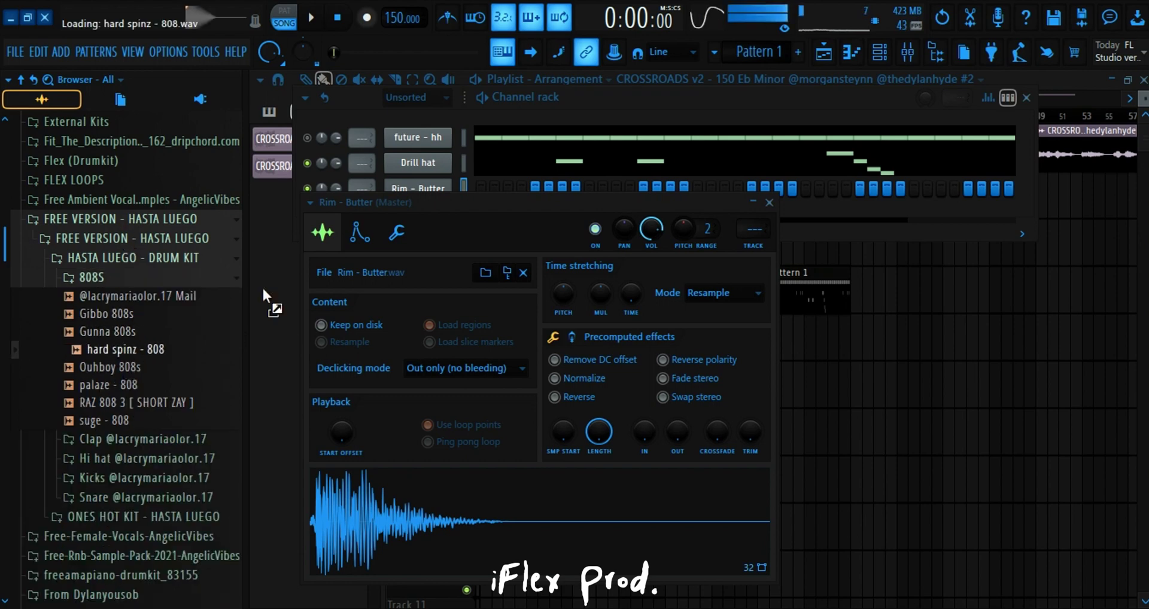
pyautogui.moveTo(342, 120); pyautogui.dragTo(343, 120)
# Replace the Drill hat sample with HH5 from the Drum Maven hi-hats in Lavender Town Loop Pack and play it.
pyautogui.click(141, 199)
pyautogui.scroll(-5, 206, 254)
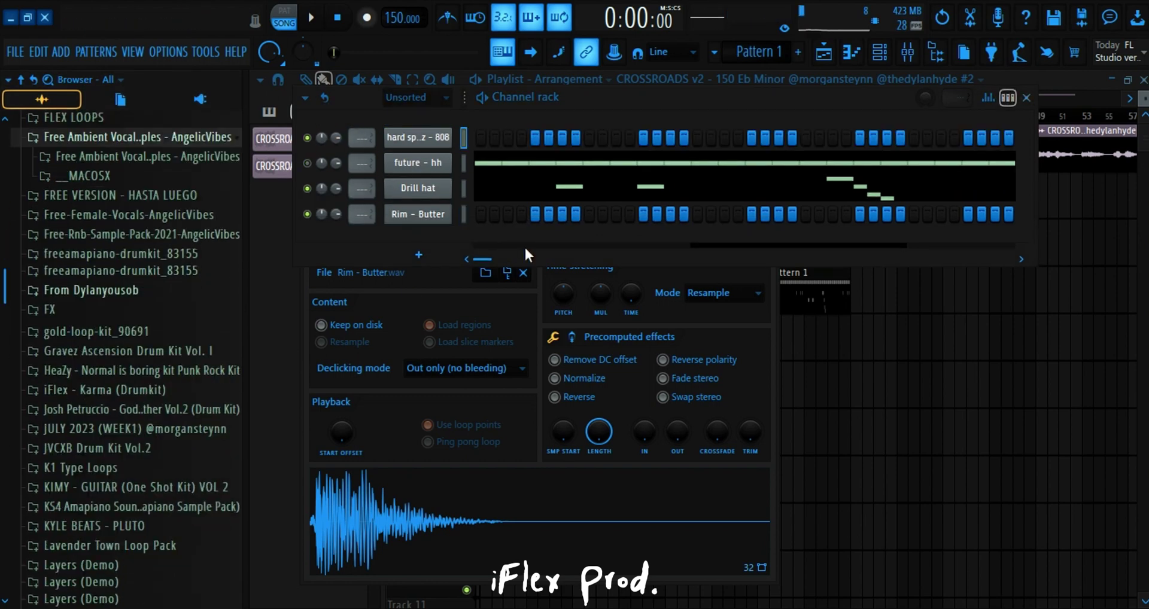
pyautogui.click(763, 277)
pyautogui.click(771, 202)
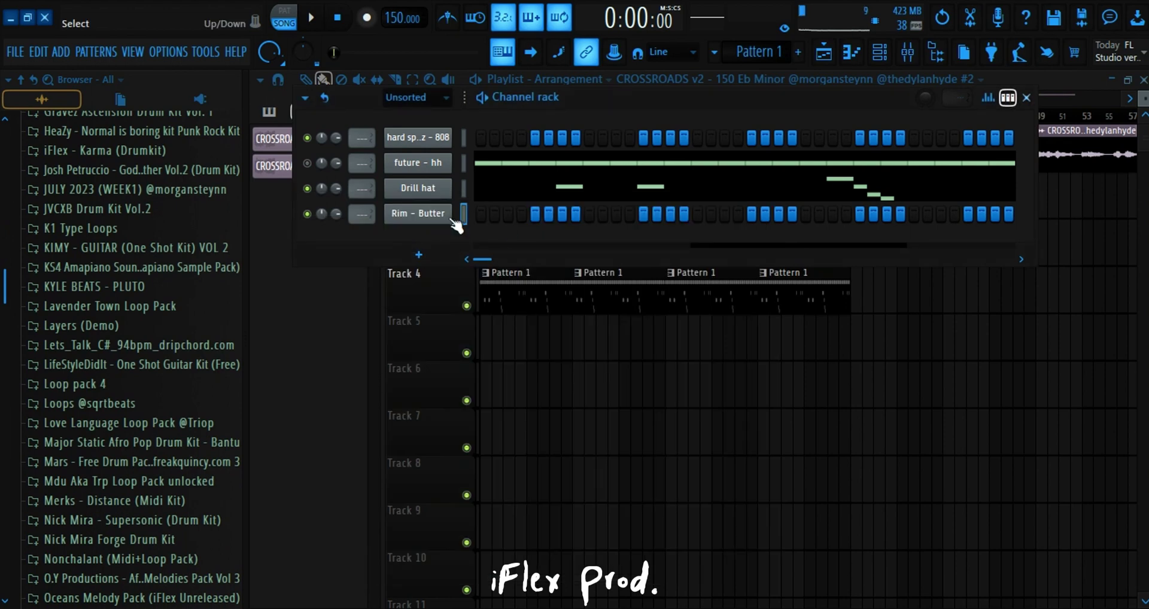
pyautogui.click(101, 323)
pyautogui.click(102, 306)
pyautogui.click(89, 326)
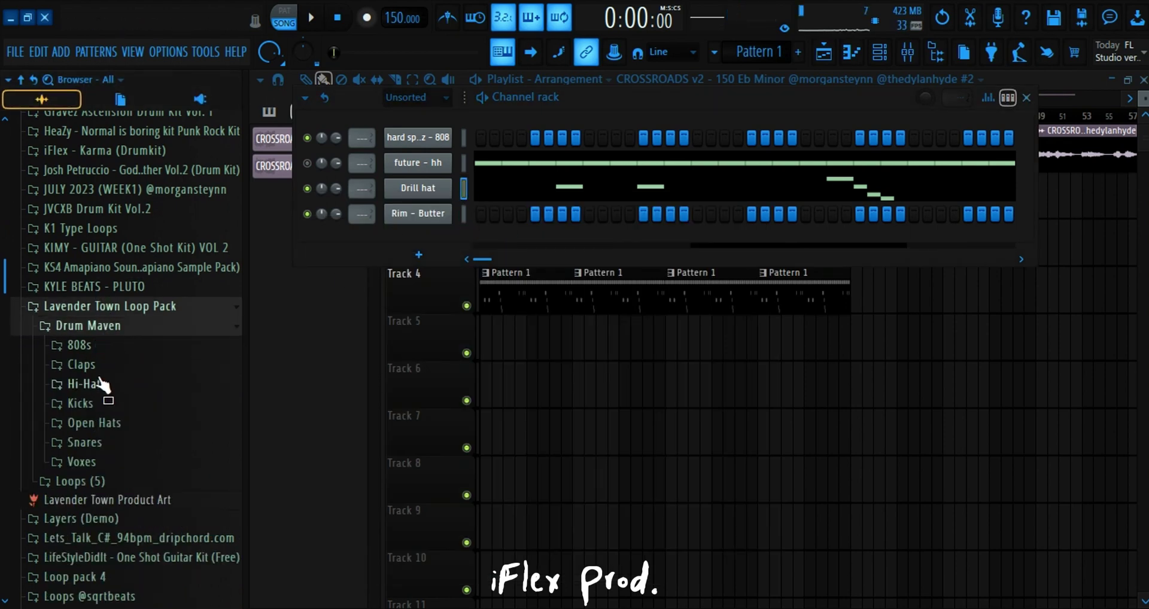
pyautogui.click(102, 384)
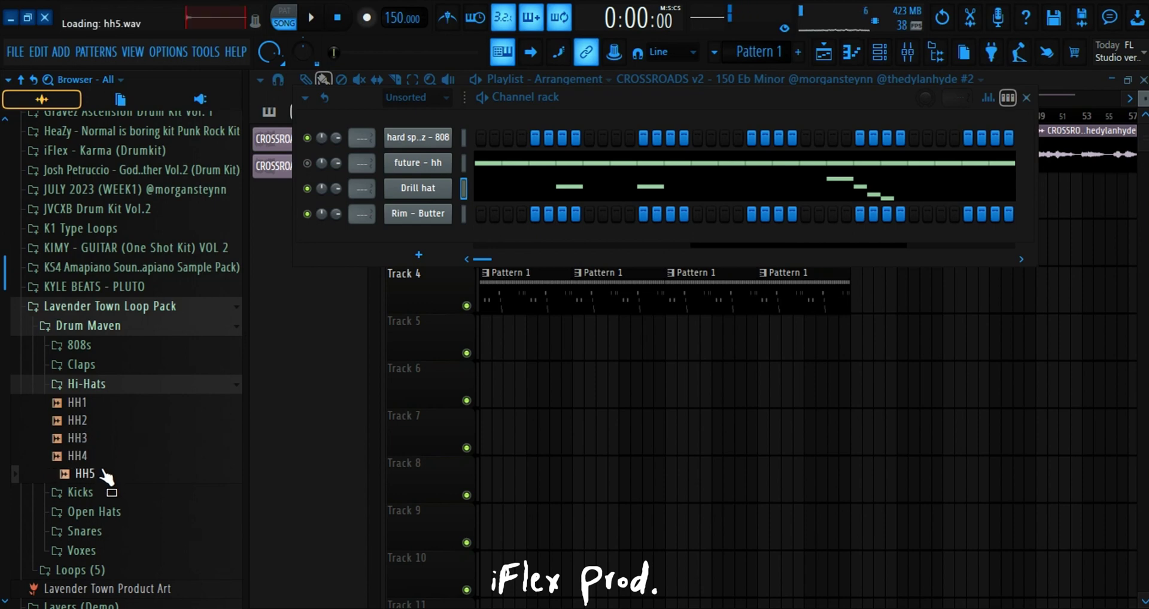
pyautogui.press('space')
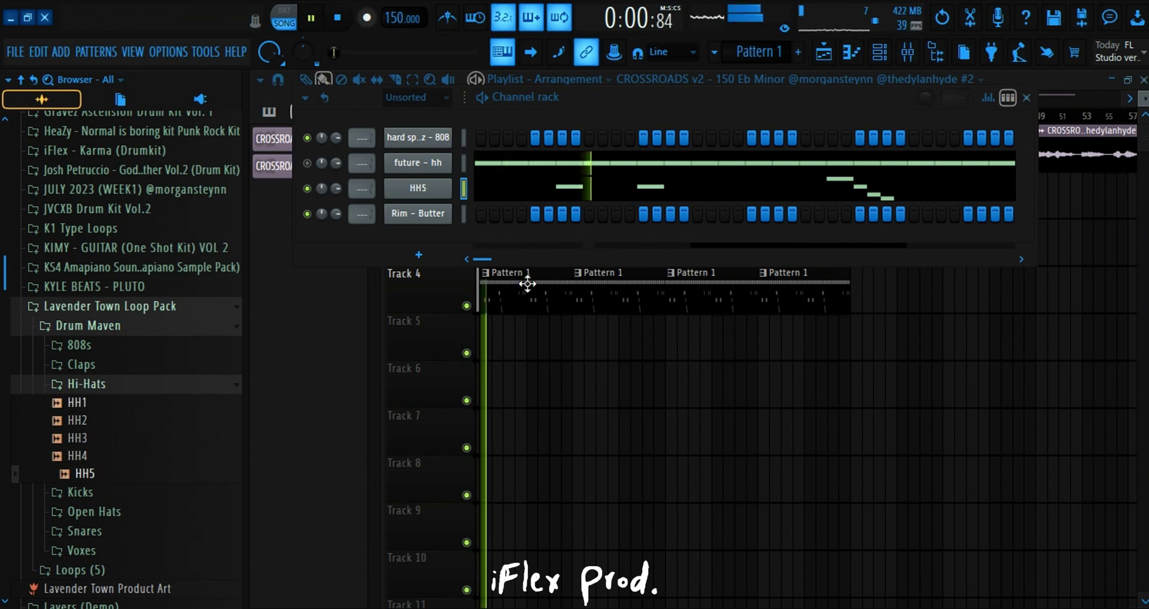
# Set the HH5 channel's time-stretching time to none and normalize the sample.
pyautogui.rightClick(614, 271)
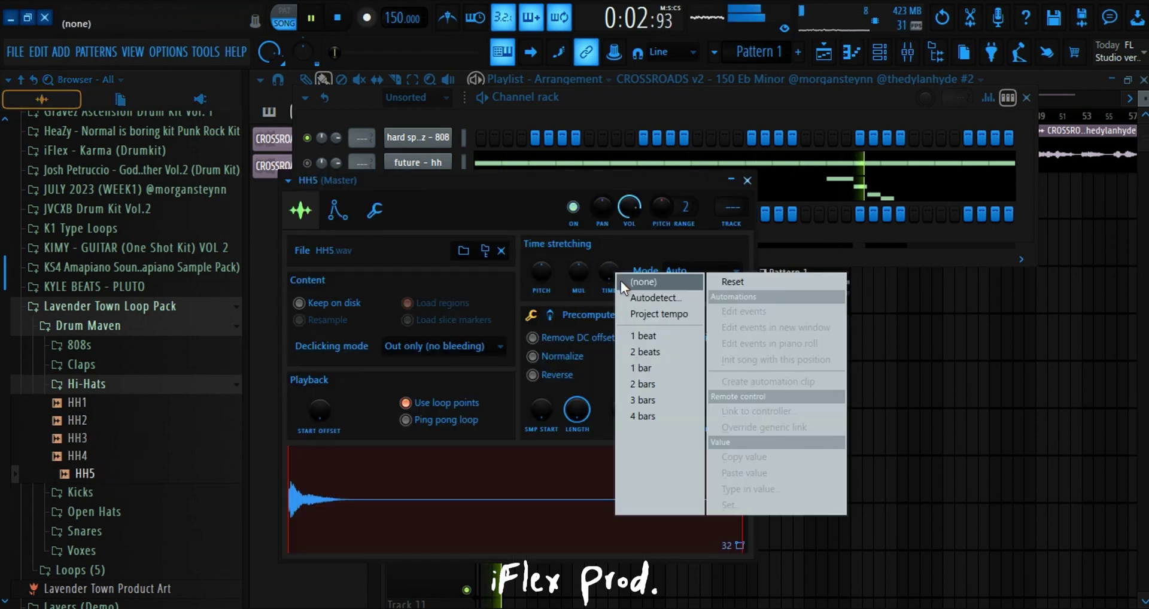
pyautogui.click(620, 281)
pyautogui.click(747, 181)
pyautogui.click(418, 193)
pyautogui.press('space')
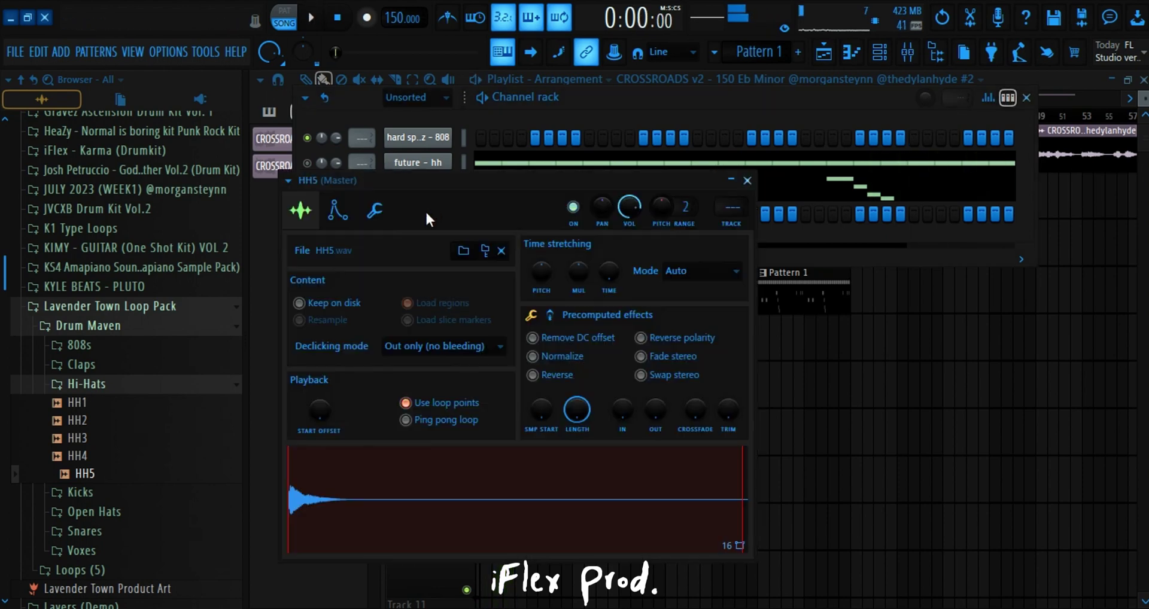
pyautogui.click(539, 358)
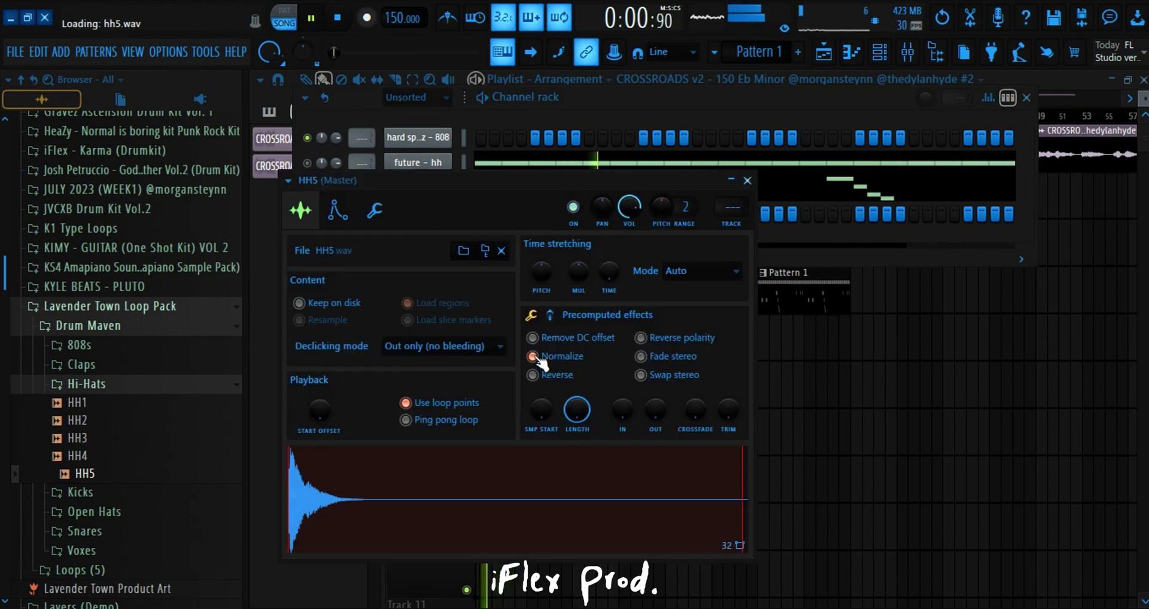
pyautogui.click(750, 183)
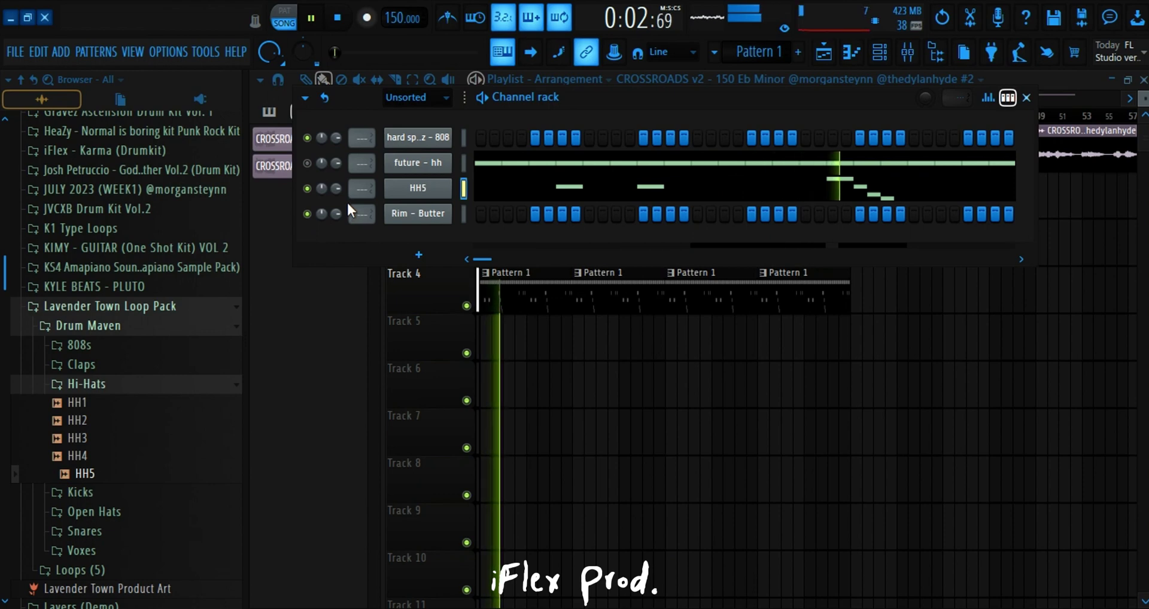
# Add KICK1 (GODKICK) from the Drum Maven Kicks folder as a channel above the 808.
pyautogui.click(180, 388)
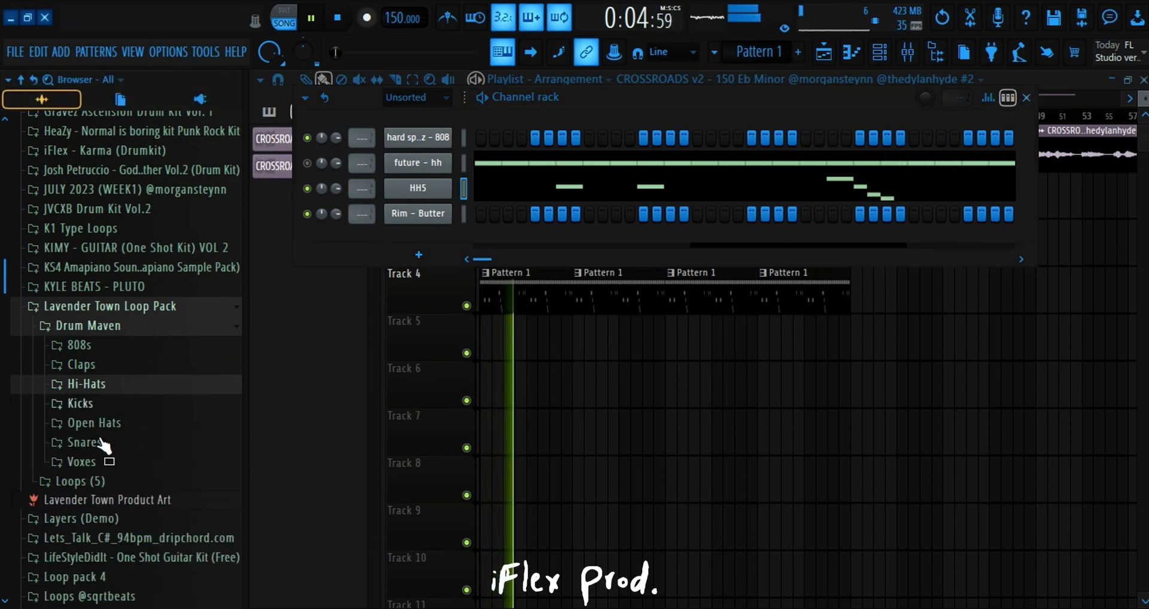
pyautogui.click(84, 403)
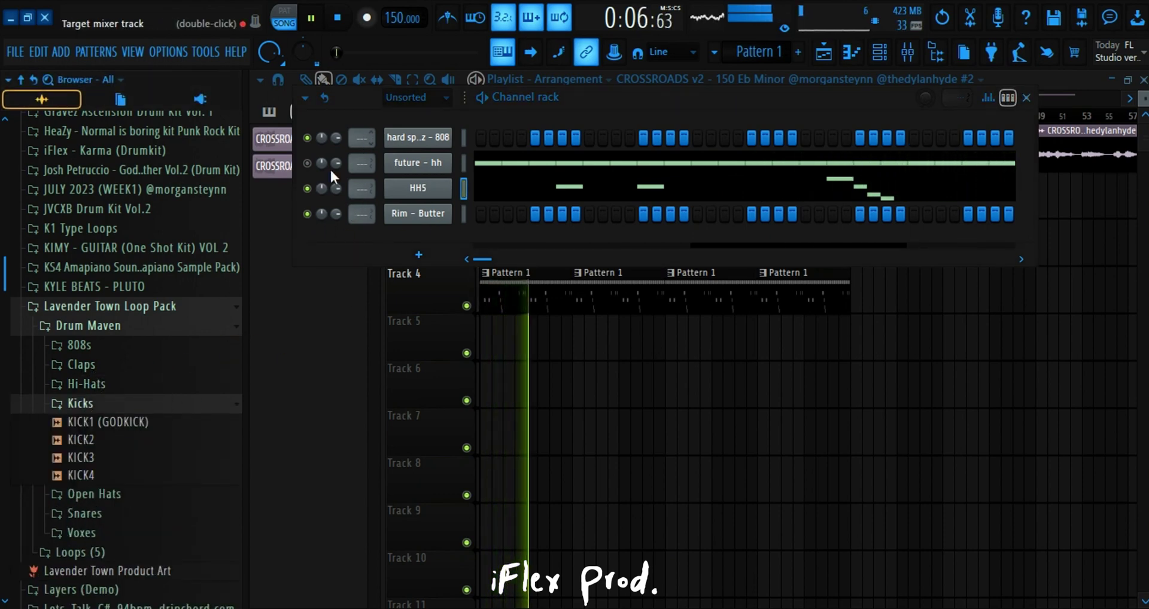
pyautogui.moveTo(108, 431); pyautogui.dragTo(333, 116)
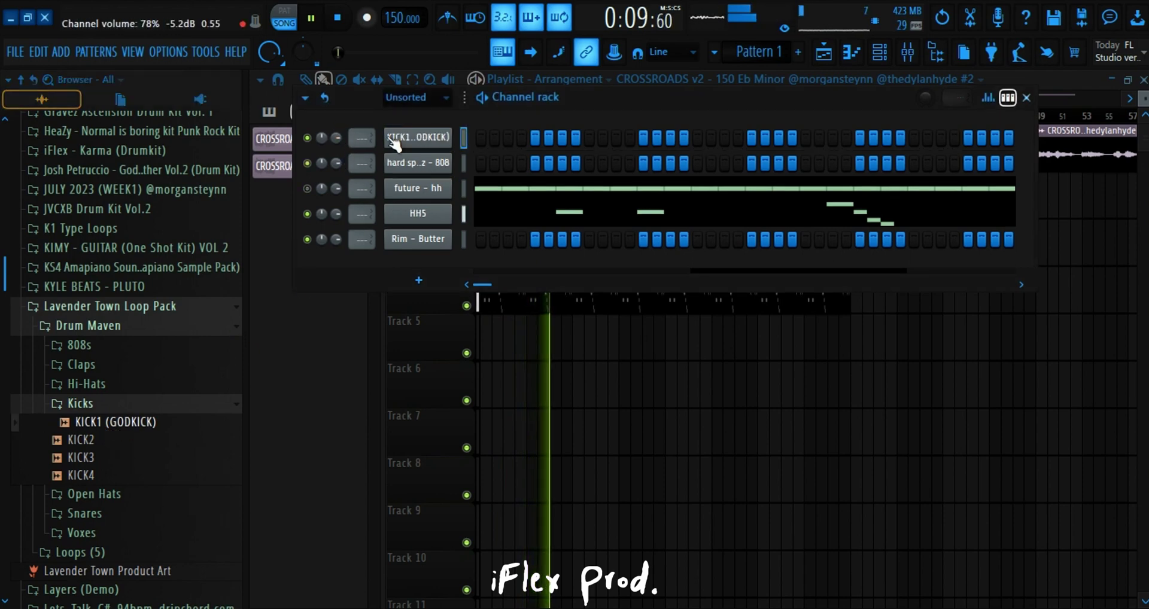
# Place a C5 note on the third beat of bars 1 to 4 in Rim - Butter's piano roll.
pyautogui.click(464, 240)
pyautogui.press('space')
pyautogui.rightClick(446, 237)
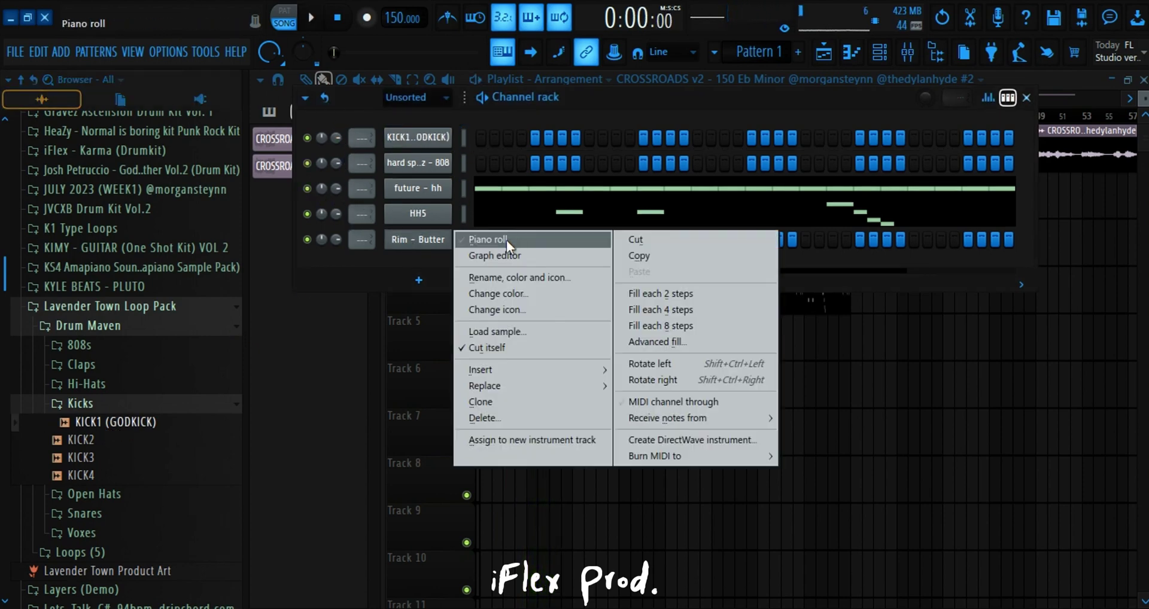
pyautogui.click(507, 236)
pyautogui.press('space')
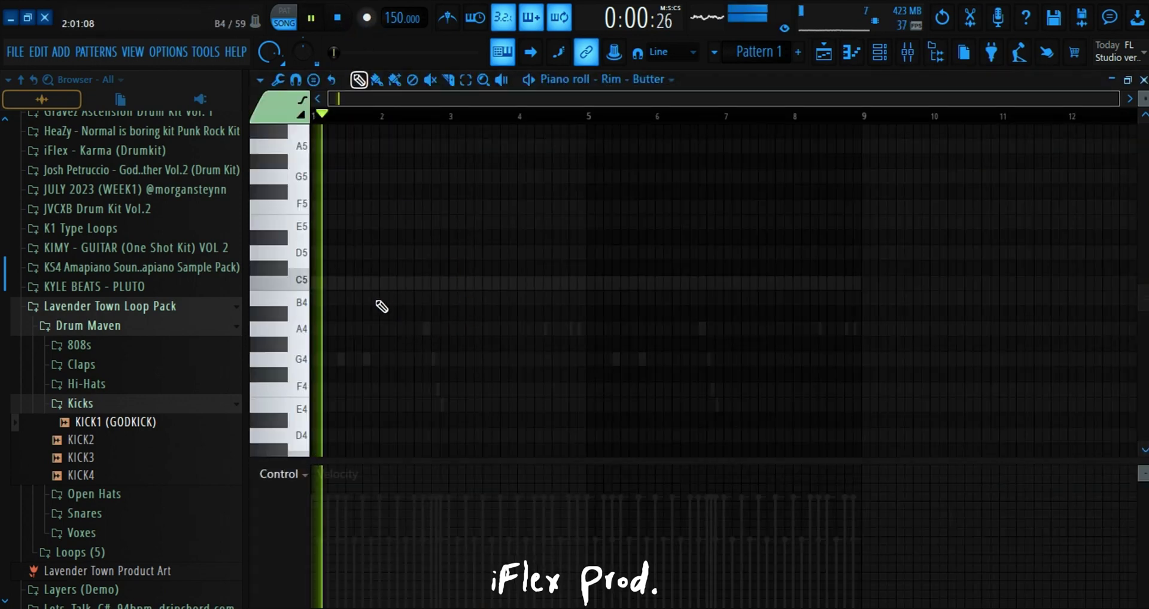
pyautogui.click(347, 282)
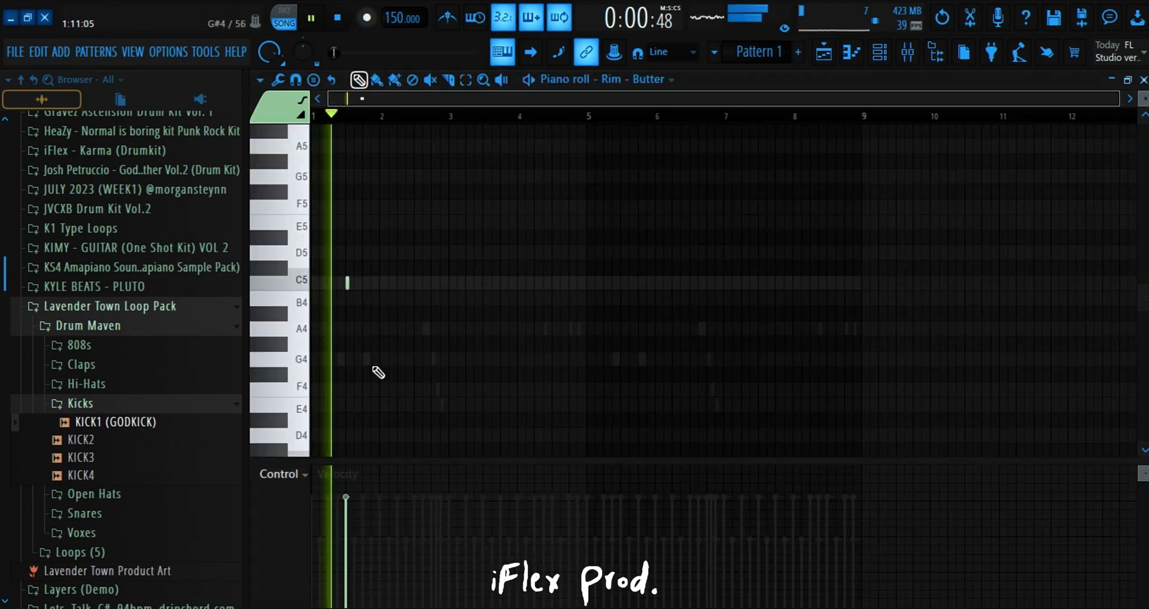
pyautogui.press('space')
pyautogui.click(418, 282)
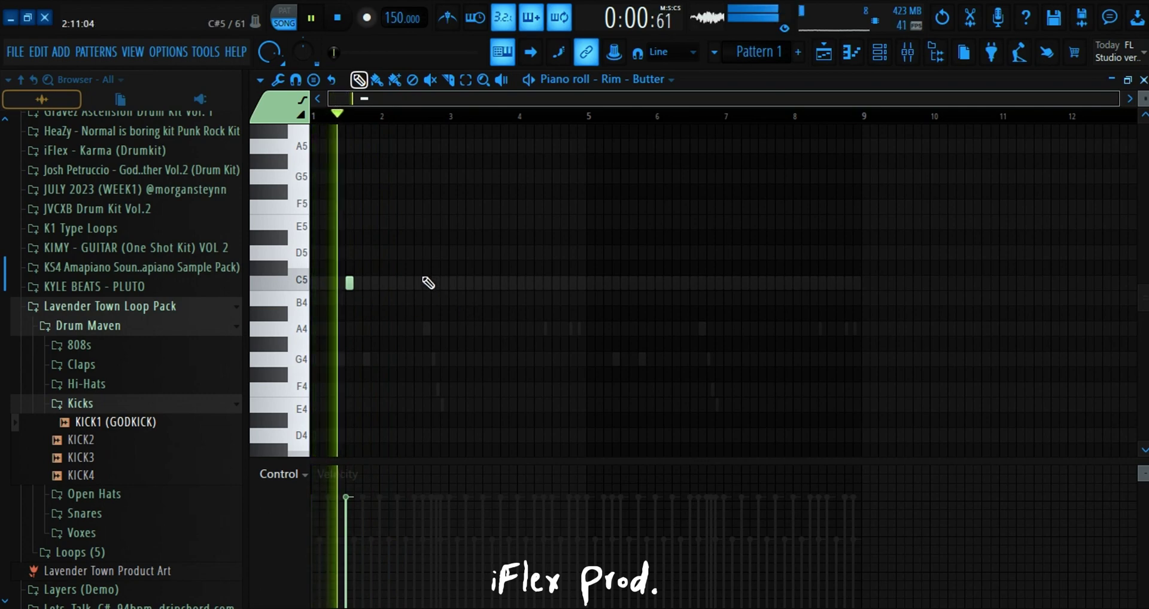
pyautogui.click(487, 283)
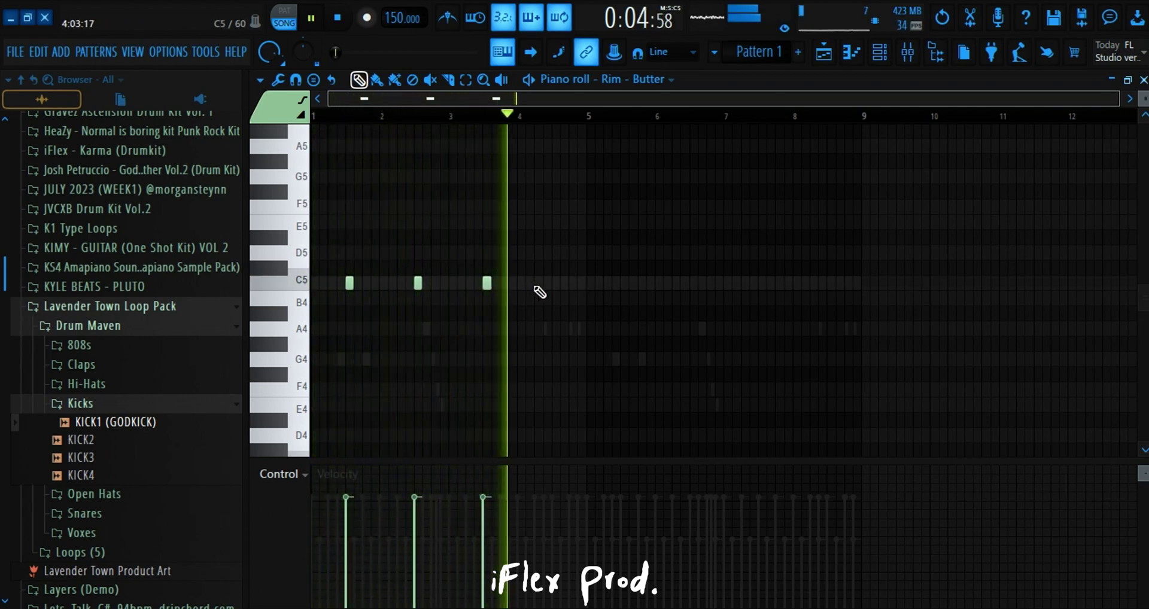
pyautogui.press('space')
pyautogui.click(555, 282)
pyautogui.press('space')
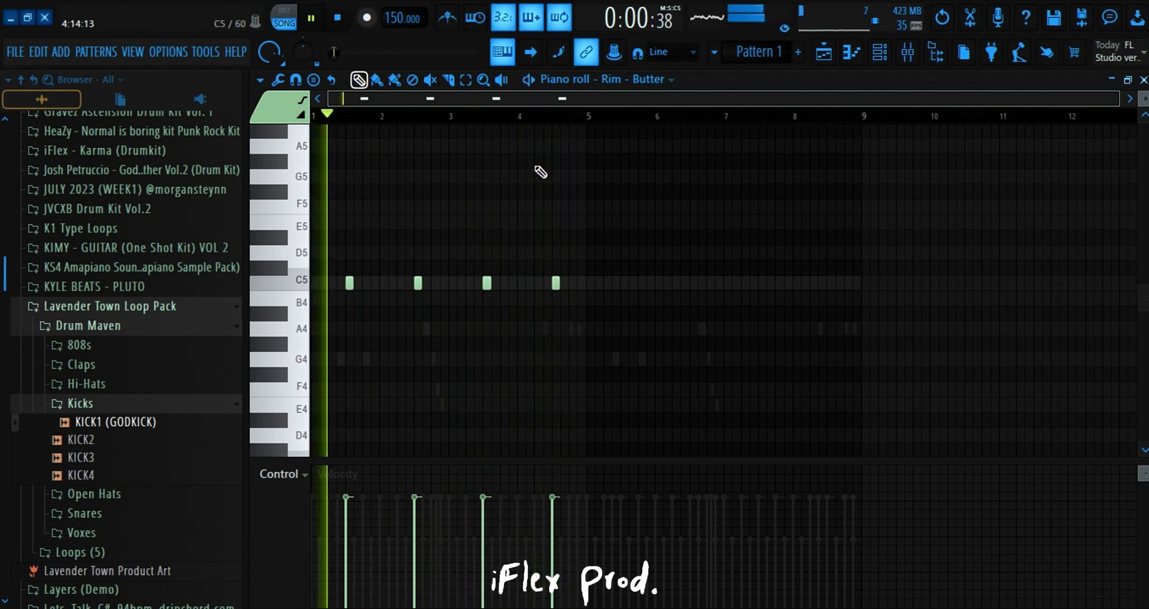
# Duplicate the four-bar rim pattern into bars 5 to 8.
pyautogui.click(466, 79)
pyautogui.hotkey('ctrl', 'a')
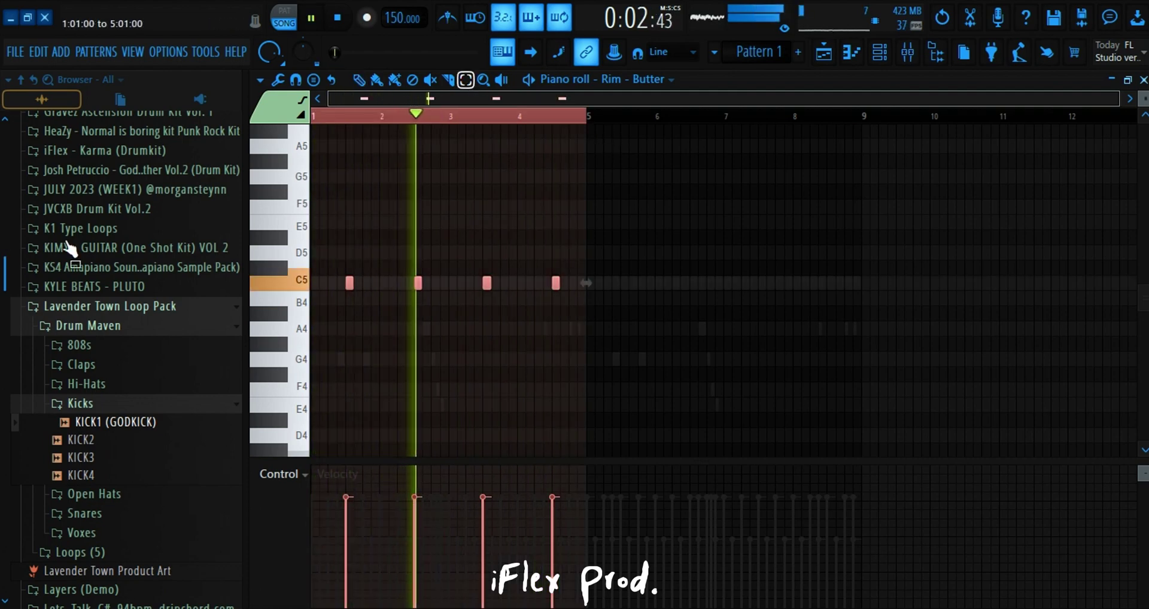
pyautogui.hotkey('ctrl', 'b')
pyautogui.click(613, 143)
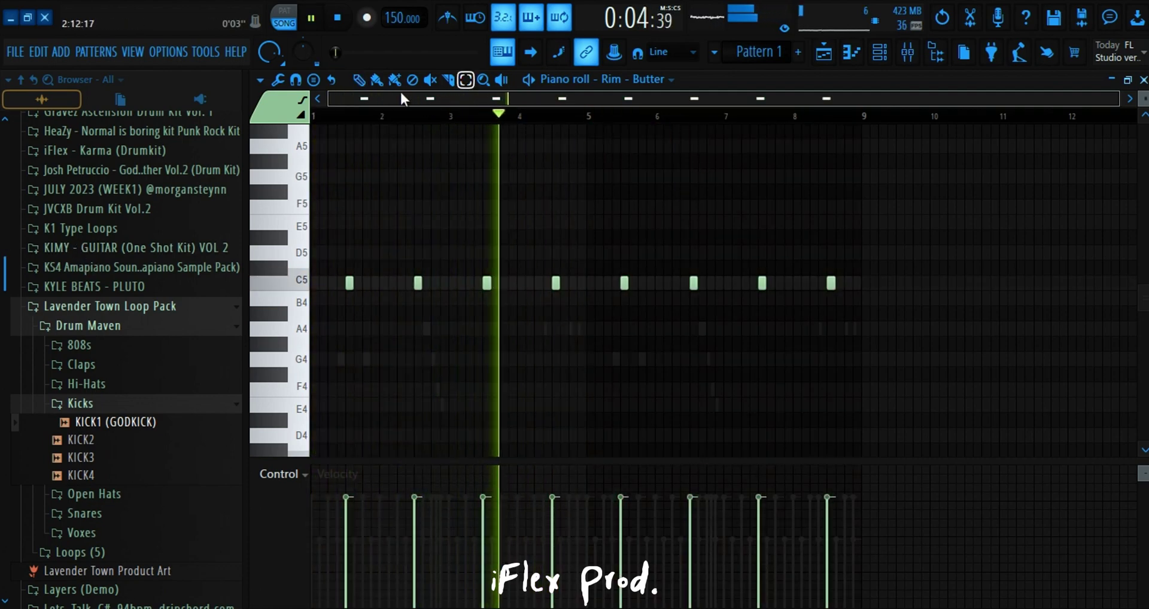
# Mute mixer Insert 20 and raise the volume of Insert 21 to 51% (-12.5 dB).
pyautogui.press('p')
pyautogui.press('F9')
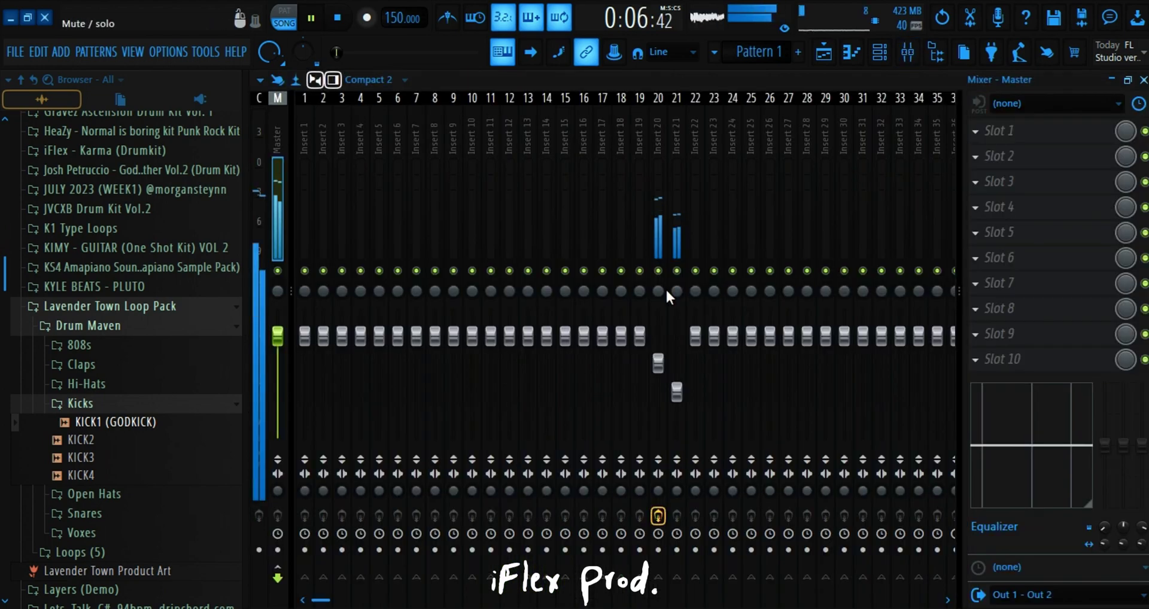
pyautogui.click(659, 271)
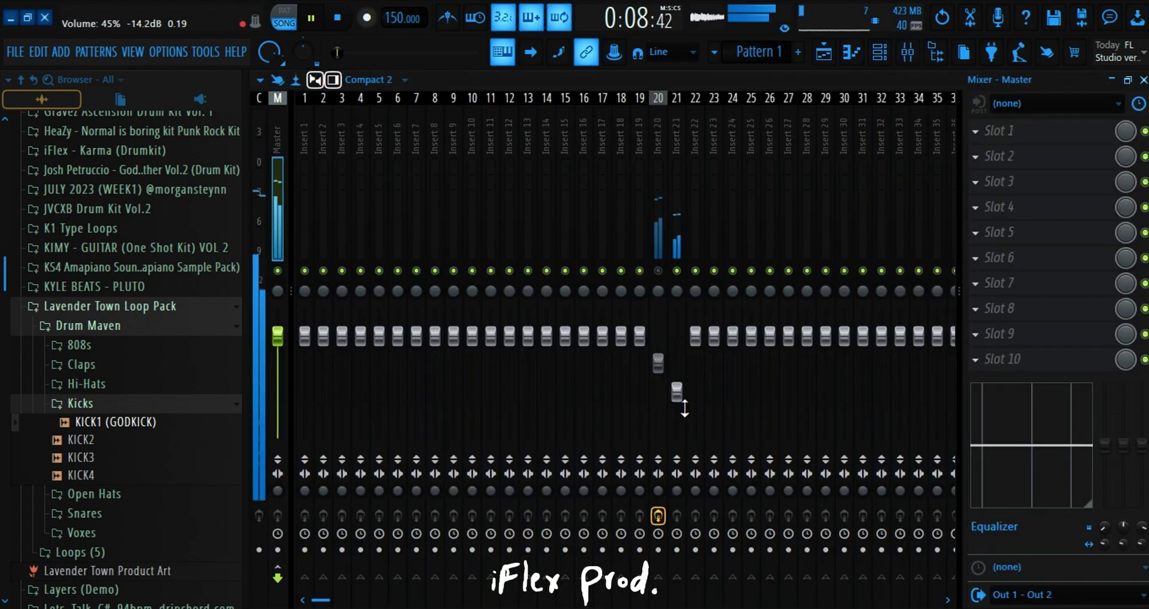
pyautogui.moveTo(684, 408); pyautogui.dragTo(684, 405)
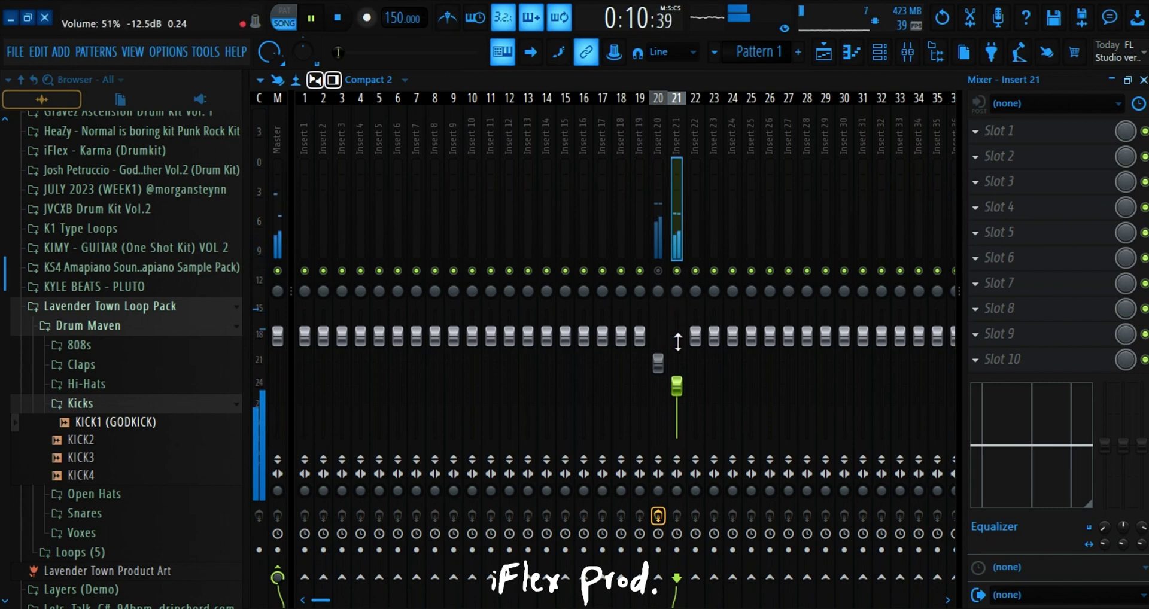
pyautogui.click(1143, 80)
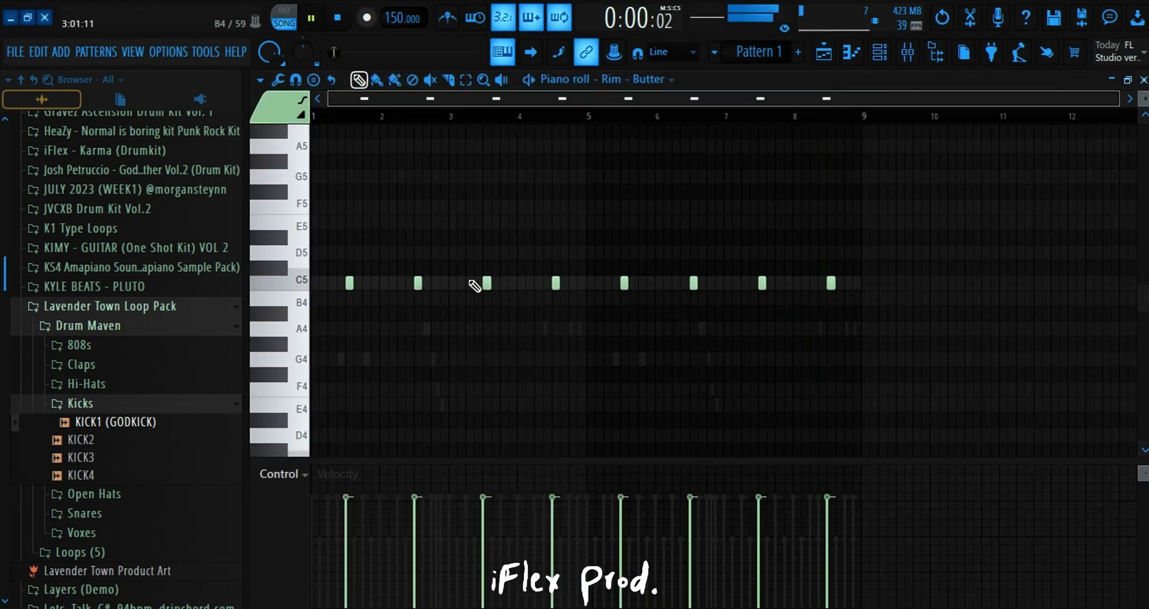
pyautogui.press('F9')
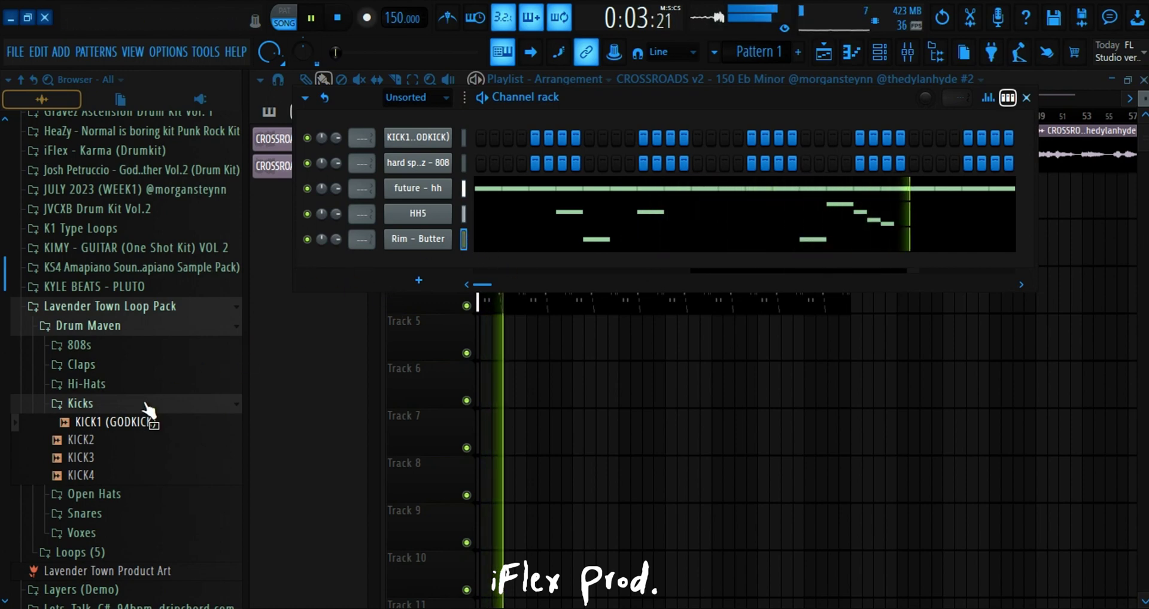
# Browse the Drum Maven Snares and Open Hats folders and audition OH4.
pyautogui.click(147, 404)
pyautogui.scroll(-3, 102, 455)
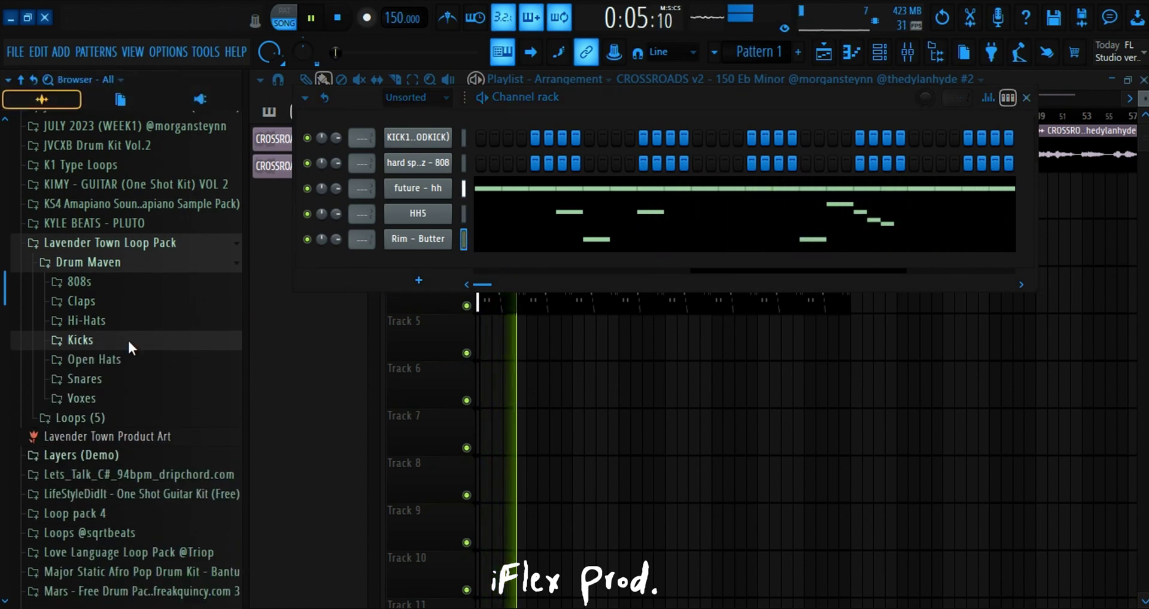
pyautogui.scroll(-2, 108, 339)
pyautogui.click(90, 336)
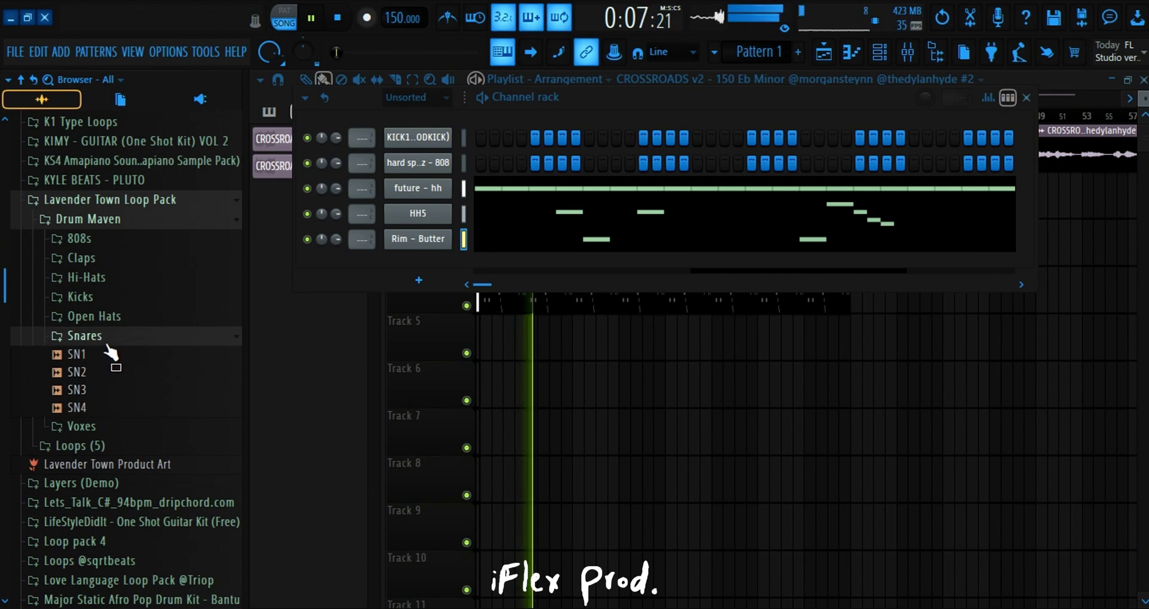
pyautogui.click(98, 336)
pyautogui.click(93, 316)
pyautogui.click(89, 386)
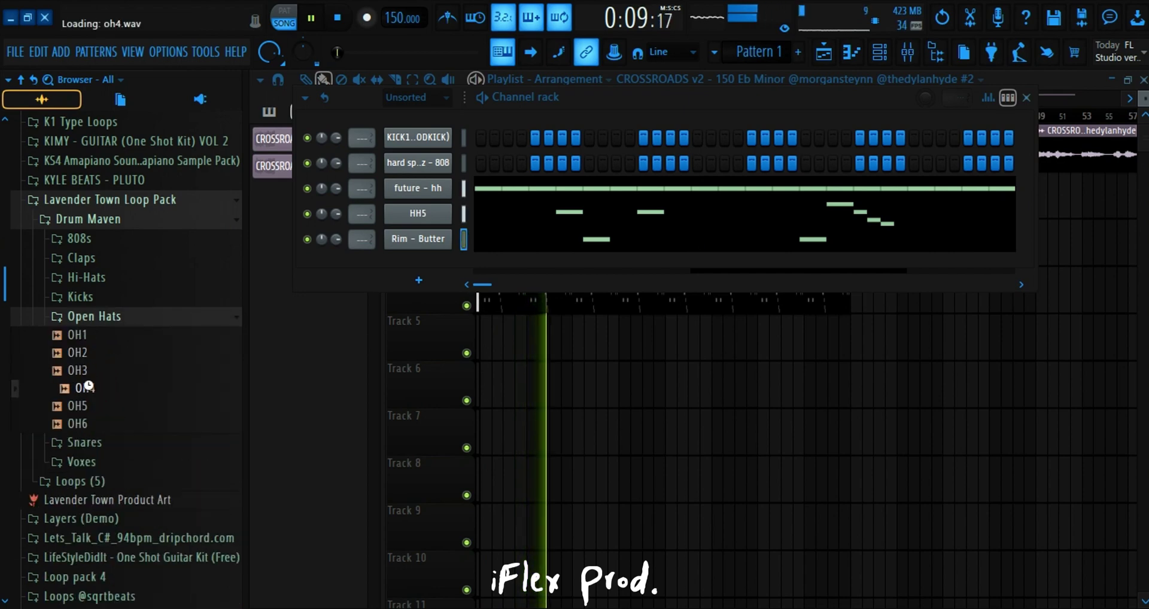
pyautogui.press('space')
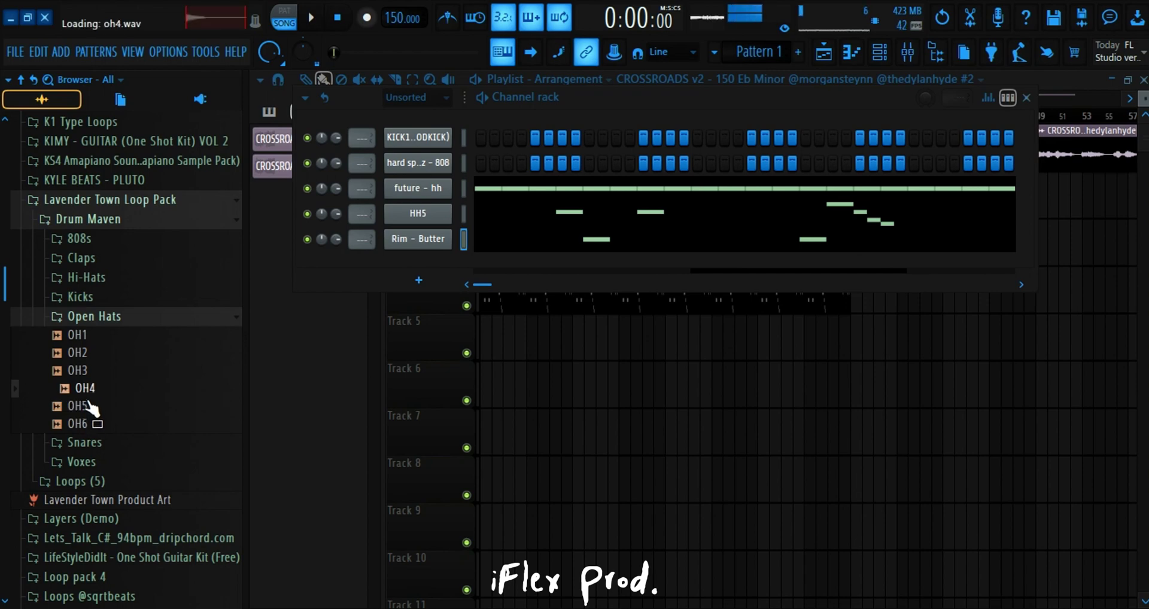
pyautogui.press('space')
pyautogui.press('space')
# Add OH1 from the Drum Maven Open Hats folder as a new channel.
pyautogui.rightClick(83, 335)
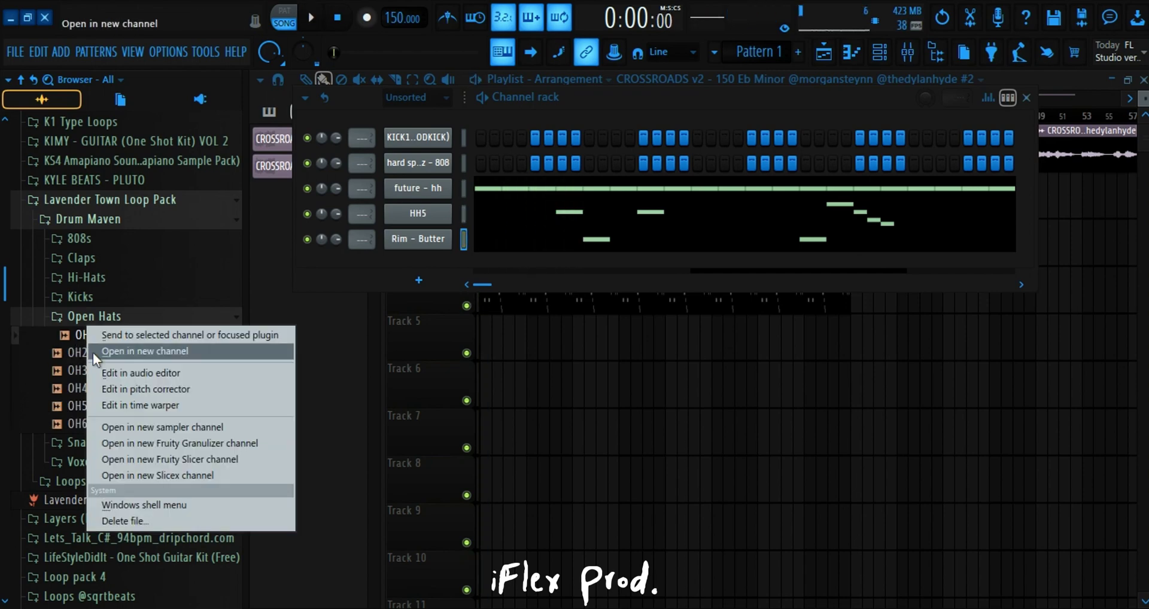
pyautogui.click(96, 352)
pyautogui.click(837, 269)
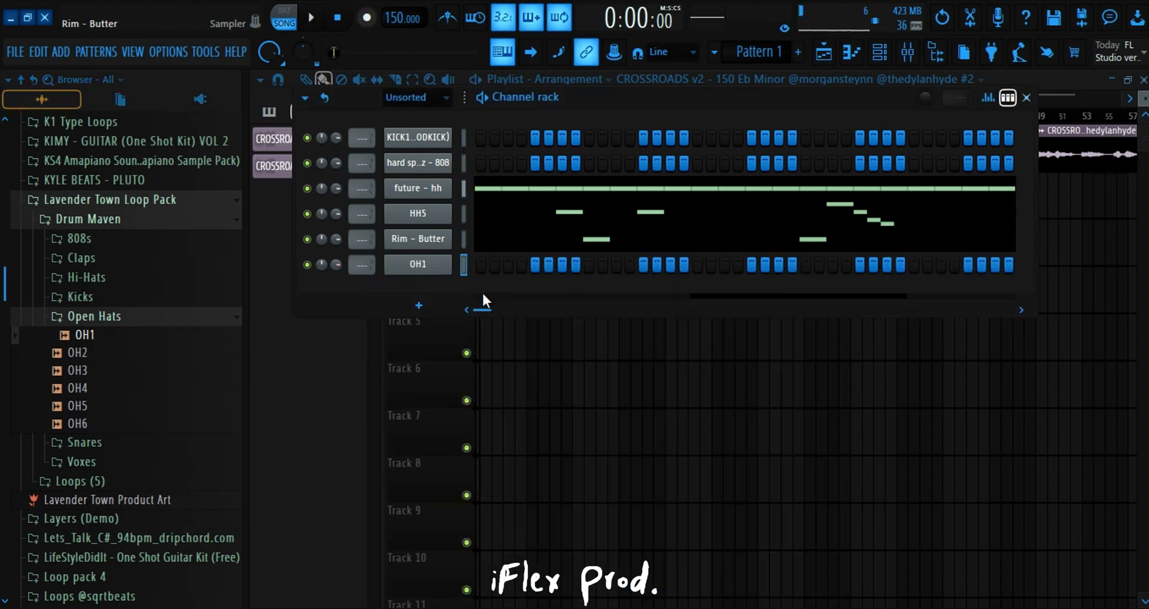
# Check the cut group settings of Rim - Butter and set OH1 to be cut by group 1.
pyautogui.click(418, 239)
pyautogui.click(396, 231)
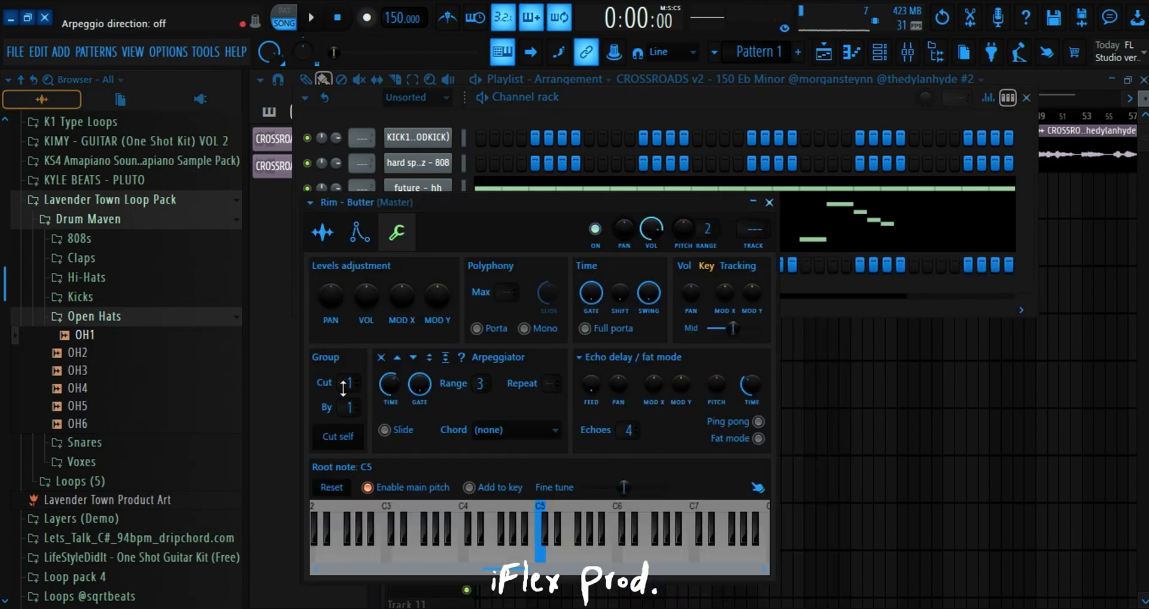
pyautogui.click(771, 203)
pyautogui.click(426, 265)
pyautogui.click(462, 299)
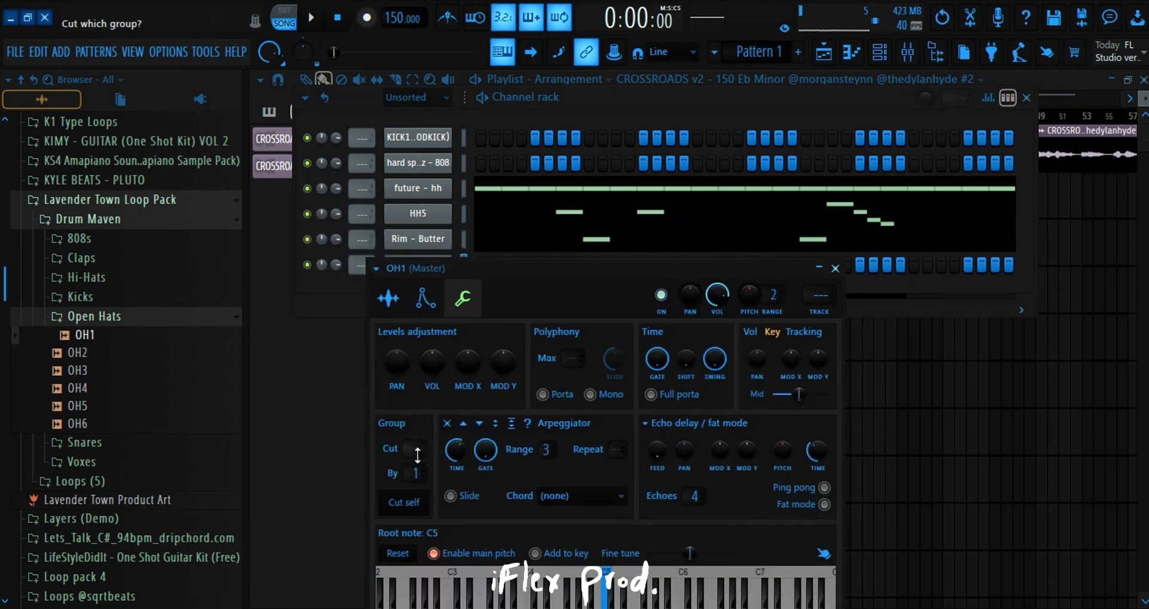
pyautogui.click(836, 269)
pyautogui.press('space')
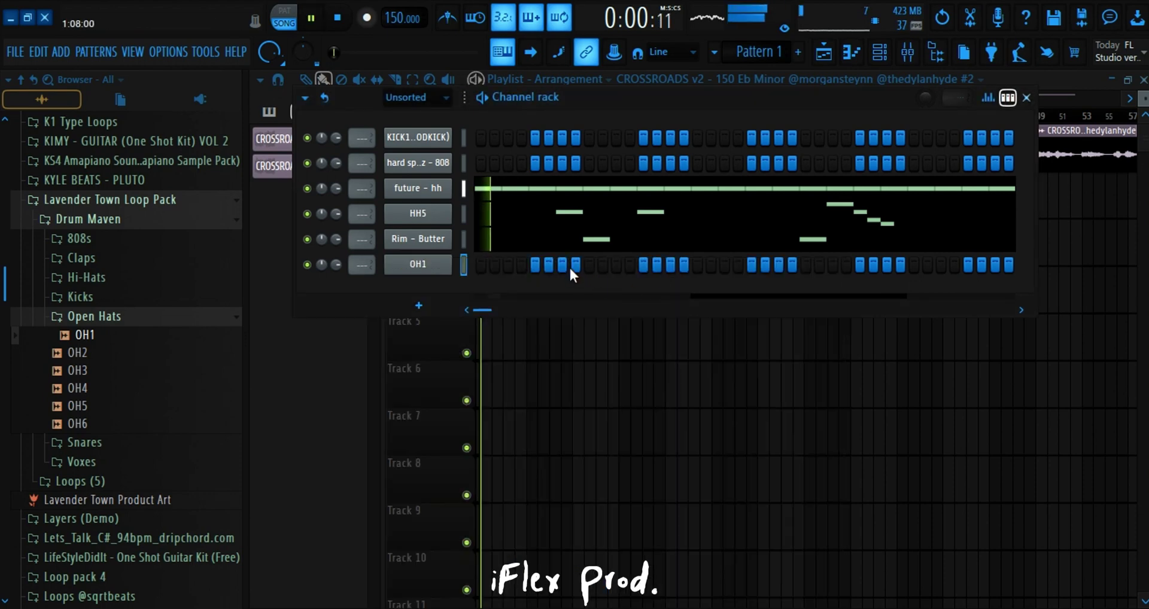
# Place a C5 note on step 7 of bars 1 and 3 in OH1's piano roll.
pyautogui.rightClick(443, 264)
pyautogui.click(481, 265)
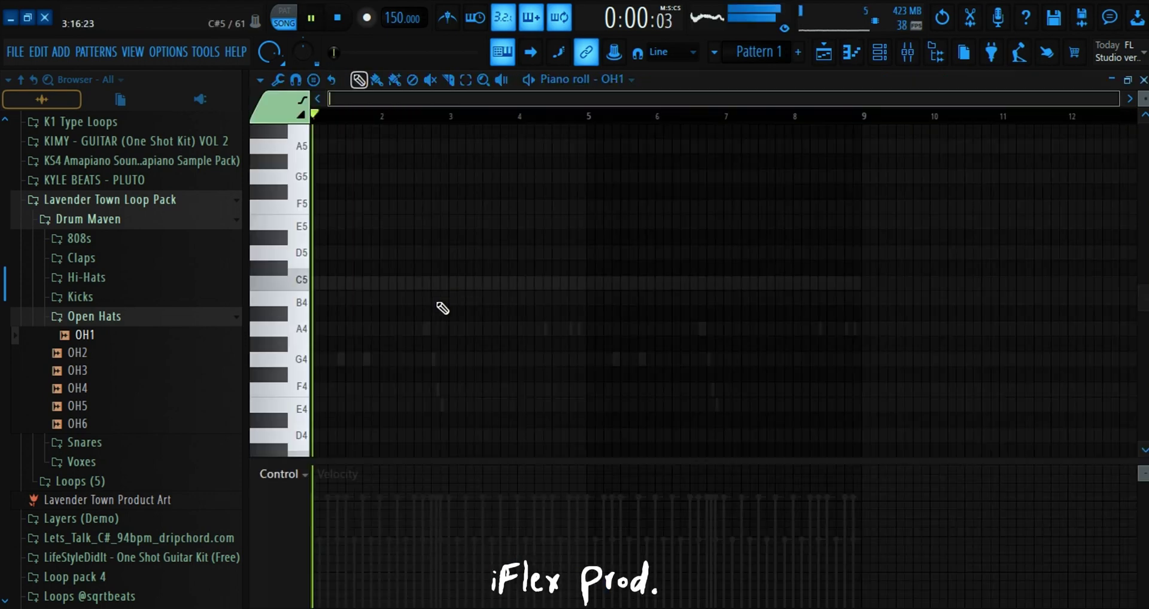
pyautogui.click(345, 291)
pyautogui.press('space')
pyautogui.scroll(5, 336, 114)
pyautogui.keyDown('ctrl'); pyautogui.scroll(2, 364, 224); pyautogui.keyUp('ctrl')
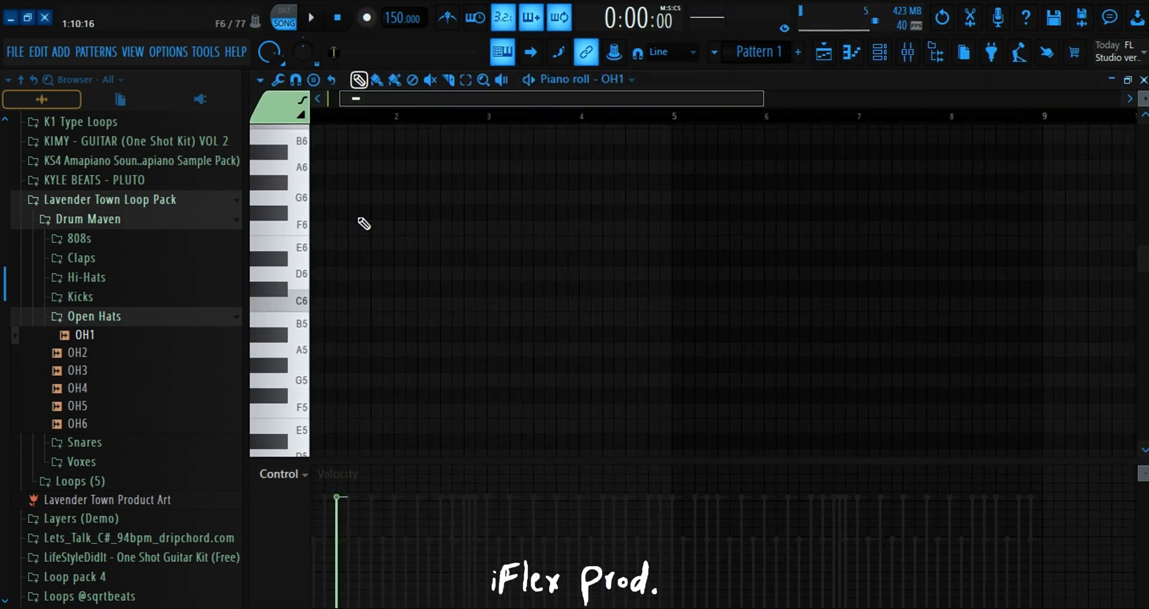
pyautogui.scroll(-4, 364, 224)
pyautogui.press('space')
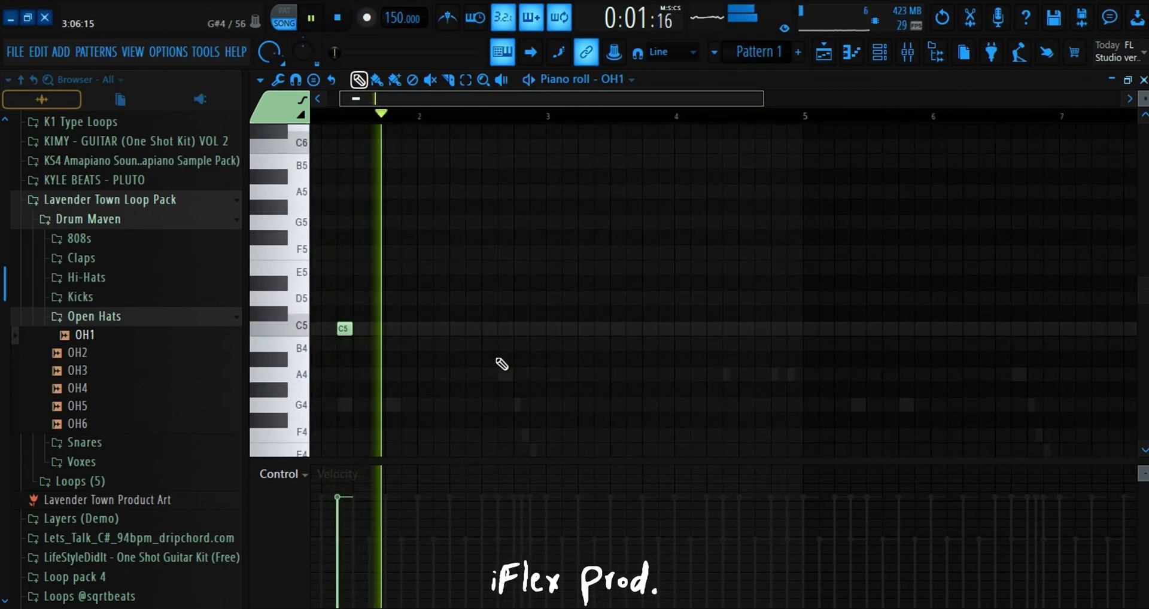
pyautogui.moveTo(328, 333); pyautogui.dragTo(344, 332)
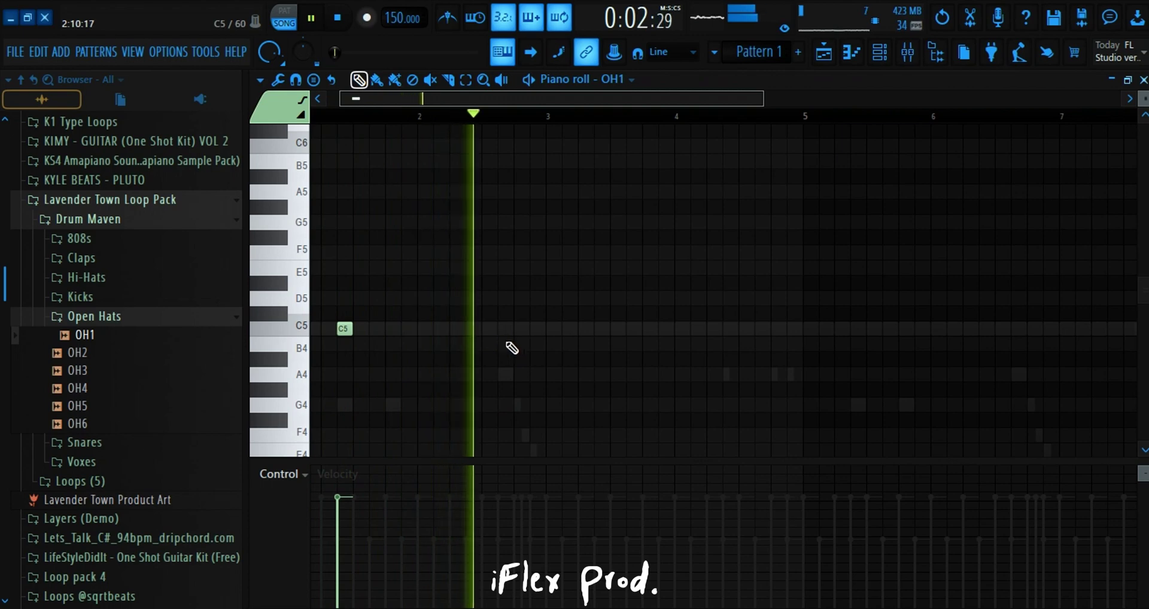
pyautogui.click(601, 328)
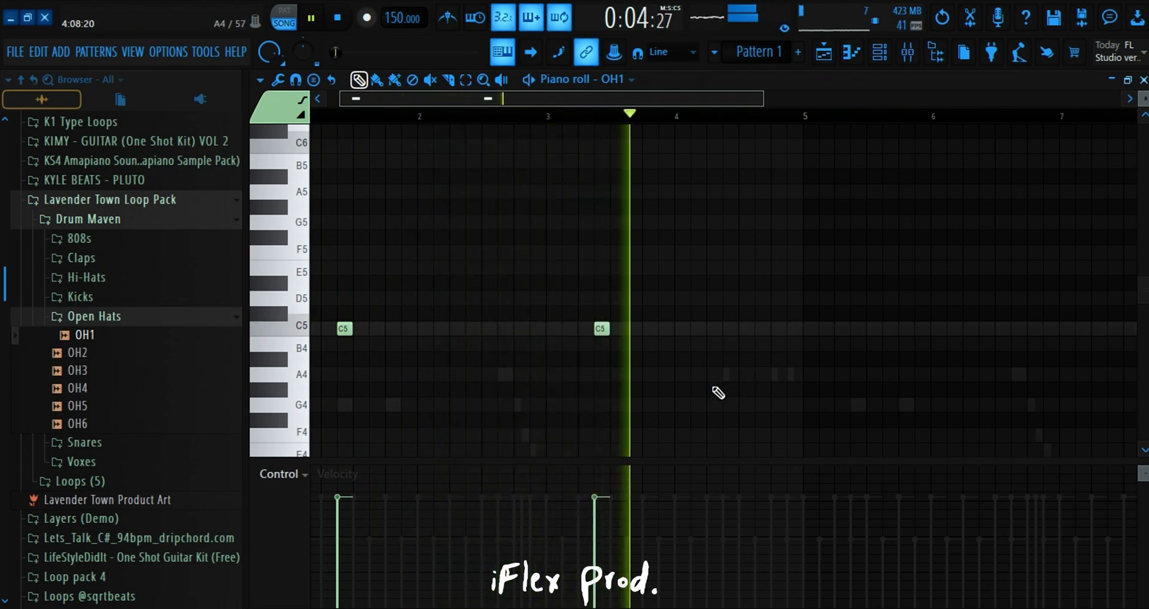
# Duplicate the four-bar OH1 pattern into bars 5 to 8.
pyautogui.click(467, 80)
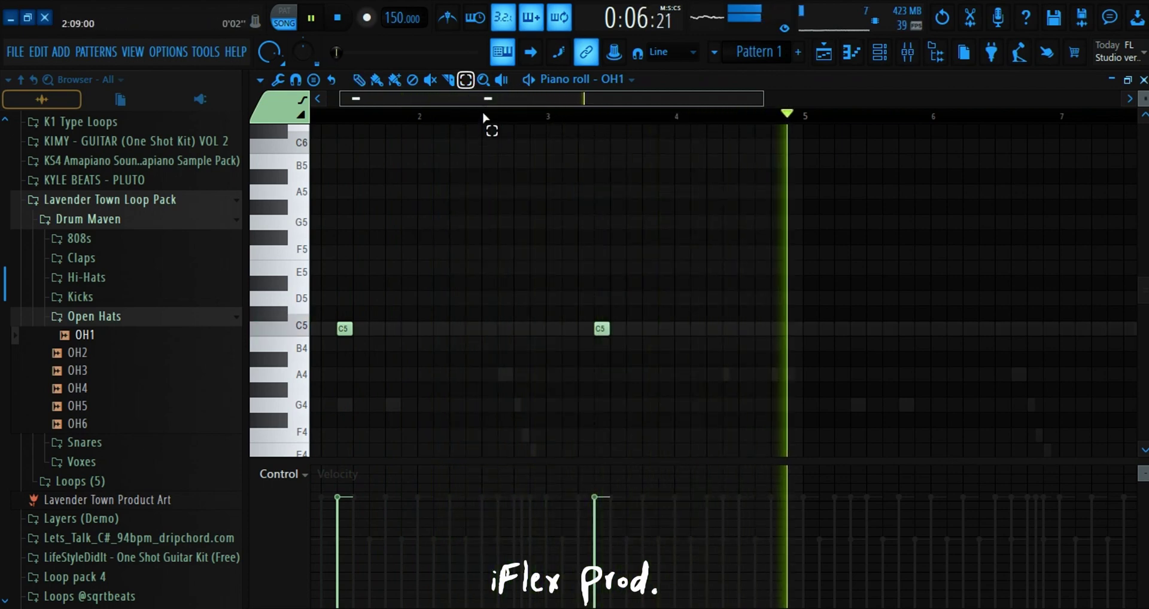
pyautogui.scroll(-2, 485, 117)
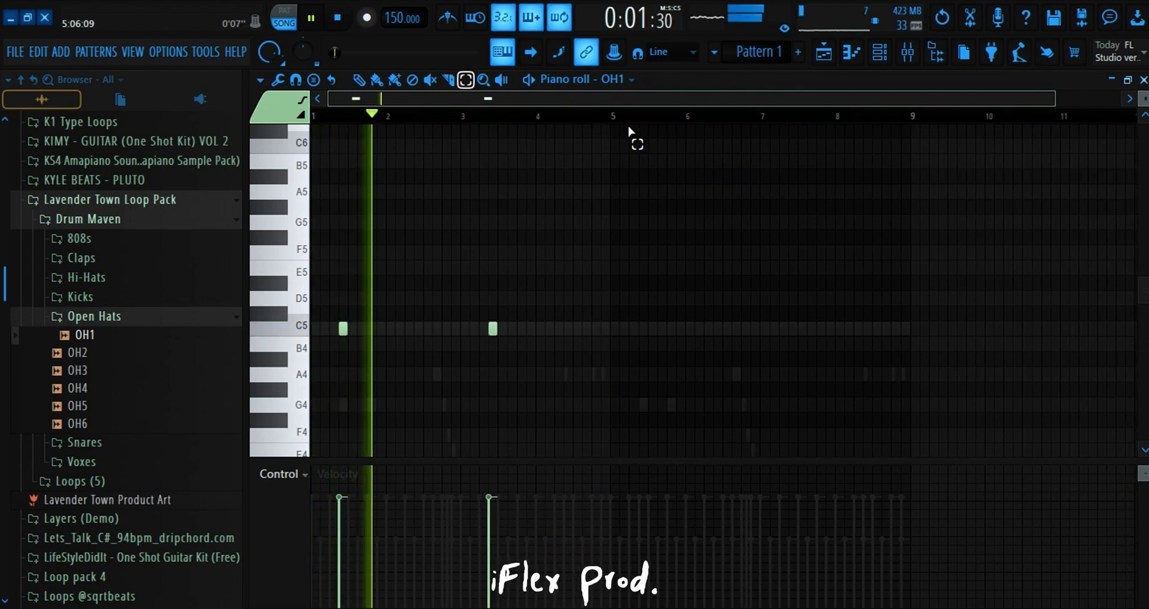
pyautogui.hotkey('ctrl', 'a')
pyautogui.hotkey('ctrl', 'b')
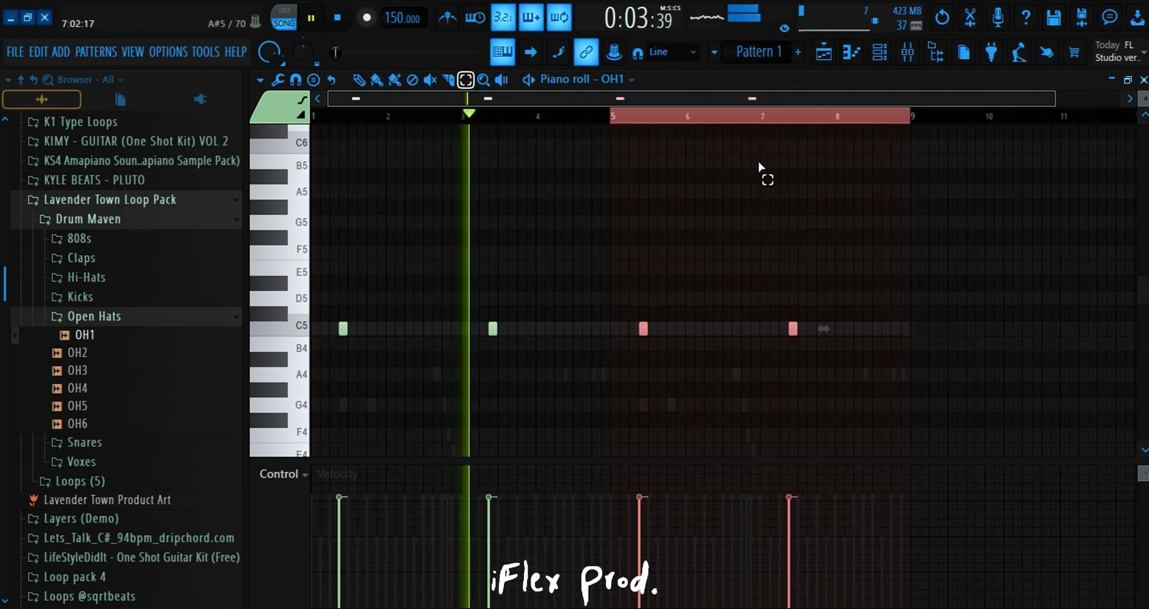
pyautogui.hotkey('ctrl', 'd')
pyautogui.click(1143, 80)
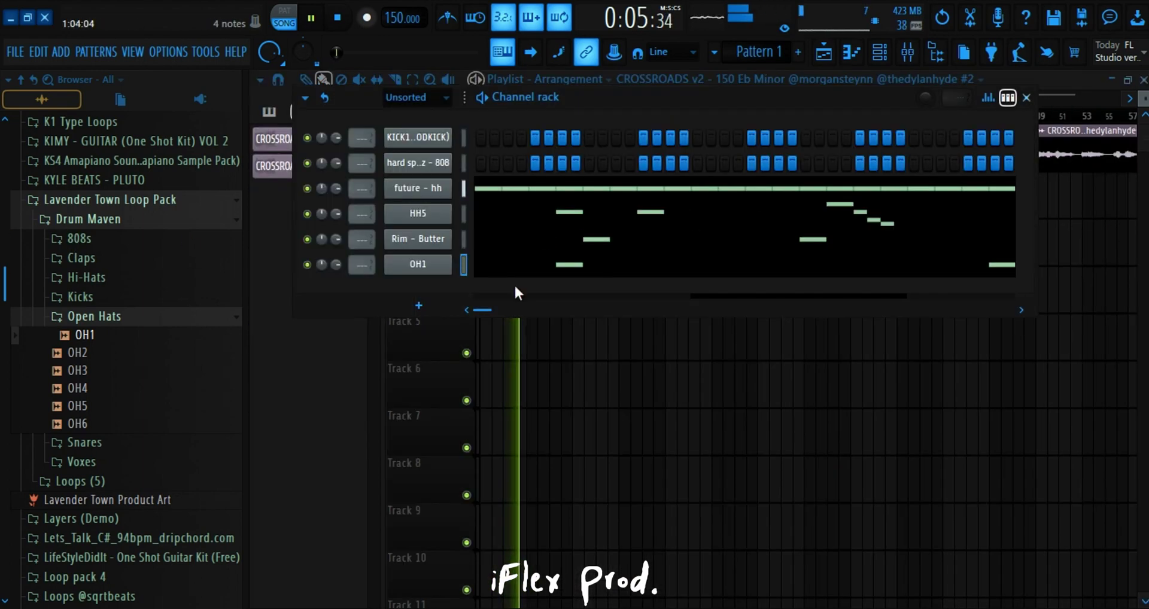
# Audition the Drum Maven snares and add SN4 as a new channel.
pyautogui.click(134, 316)
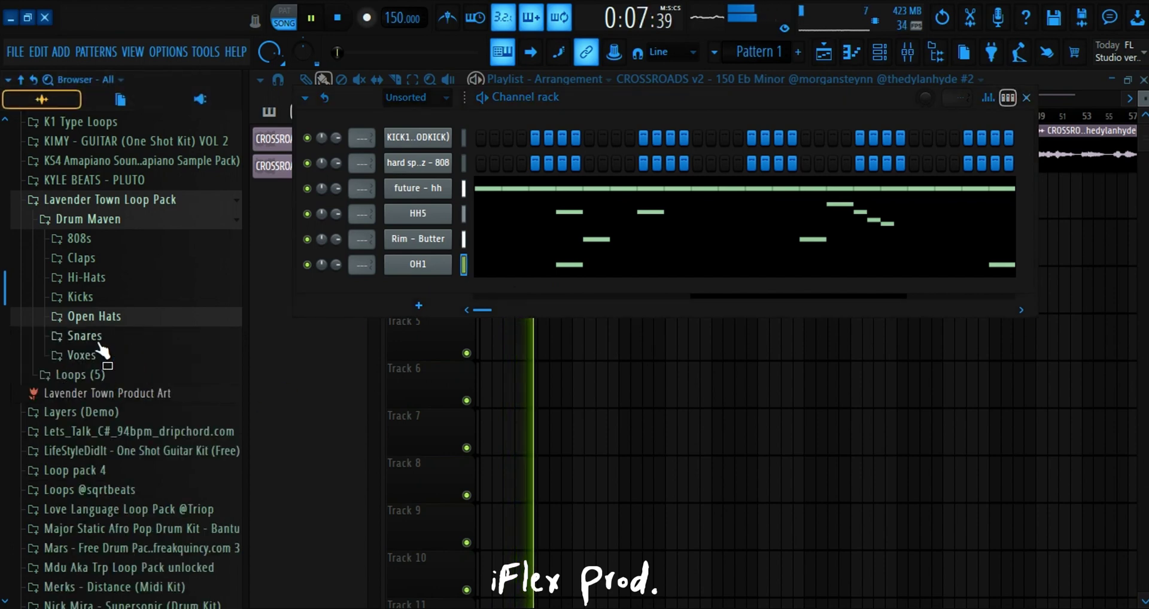
pyautogui.click(100, 339)
pyautogui.click(99, 362)
pyautogui.click(96, 376)
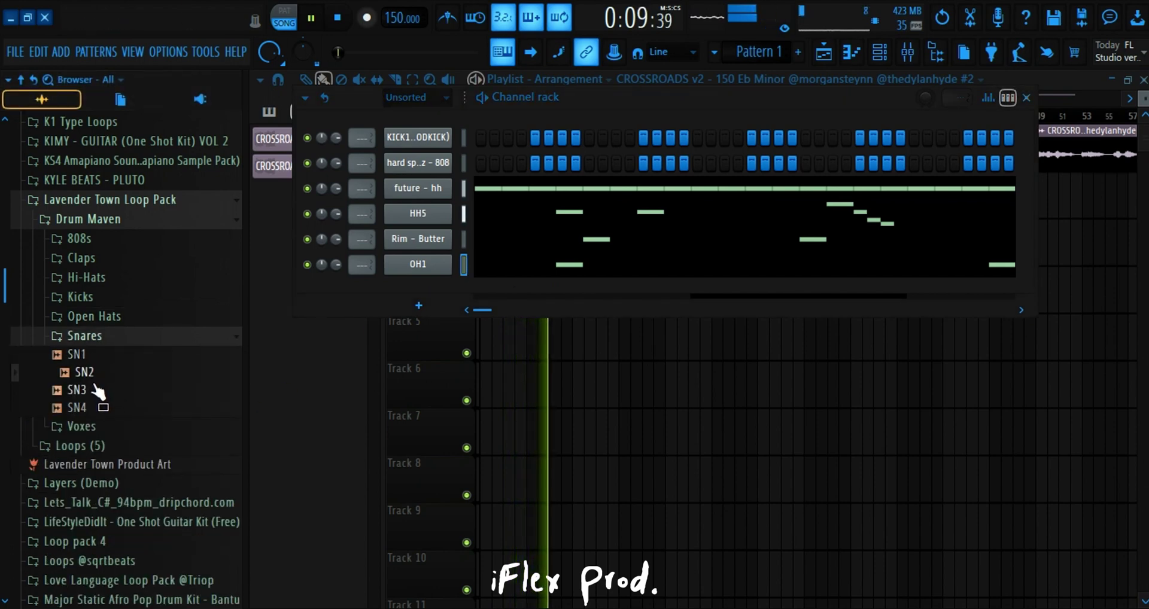
pyautogui.click(94, 388)
pyautogui.click(89, 408)
pyautogui.rightClick(89, 409)
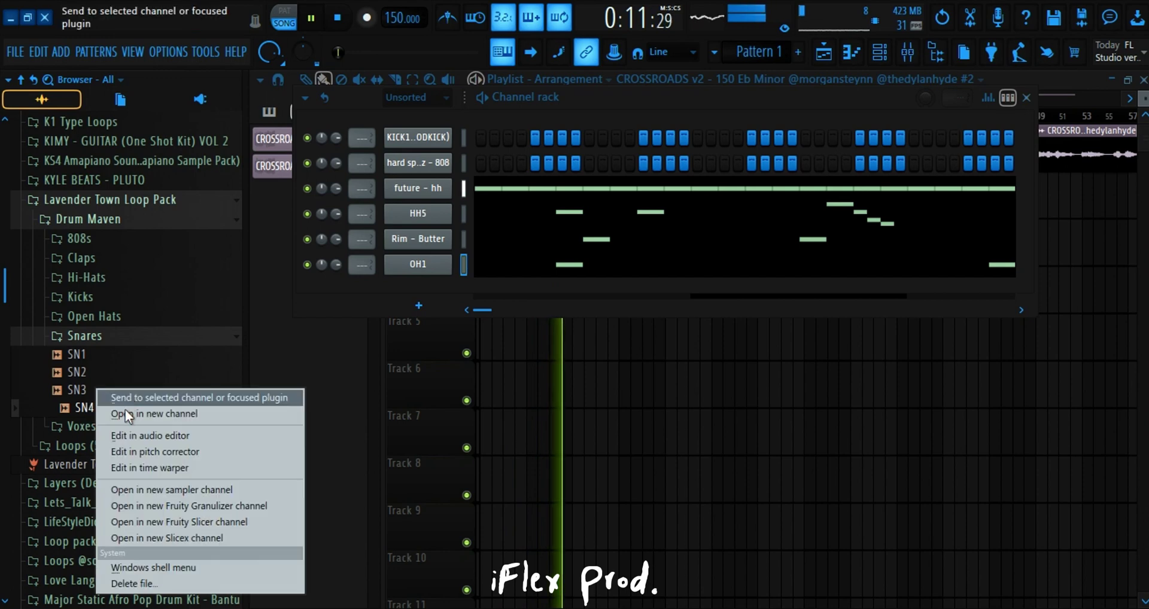
pyautogui.click(125, 410)
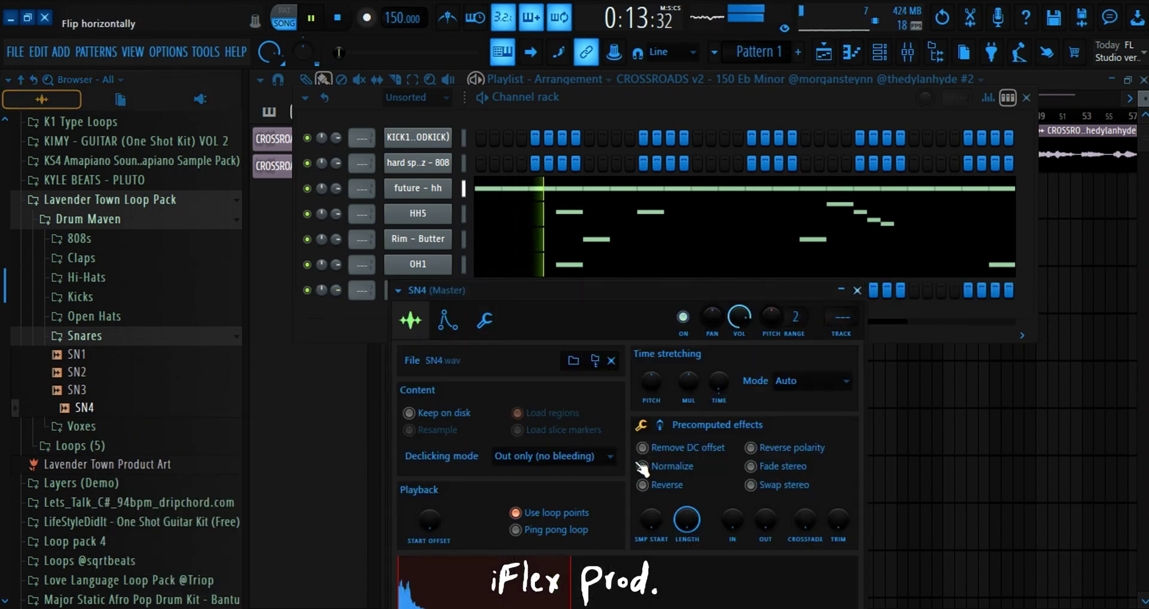
# Turn off loop points for the SN4 channel's sample.
pyautogui.rightClick(729, 382)
pyautogui.click(515, 513)
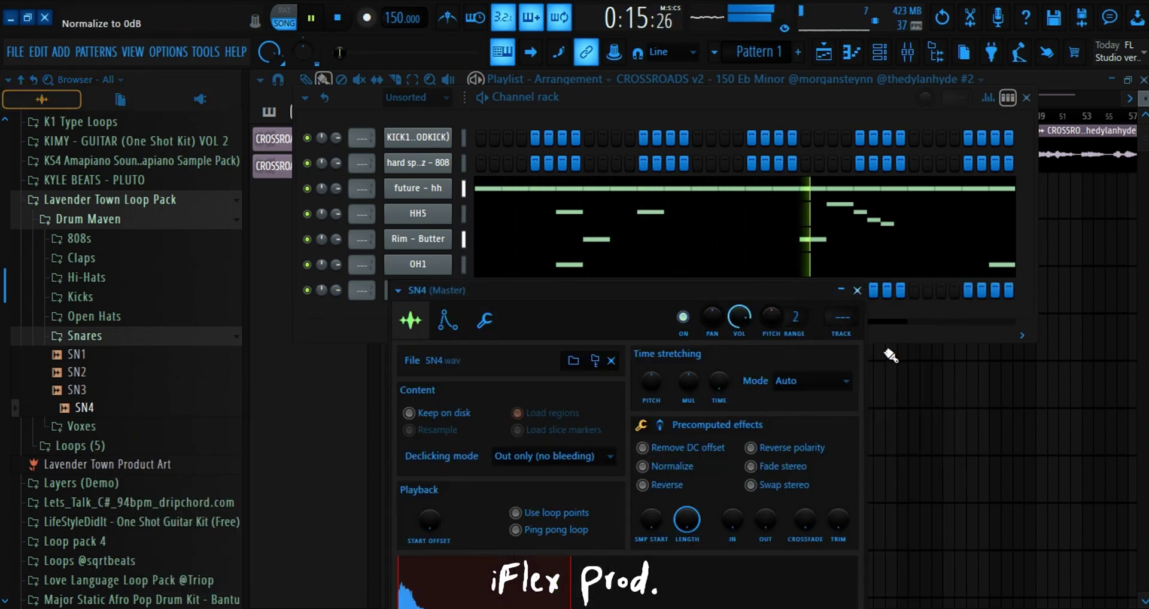
pyautogui.click(858, 290)
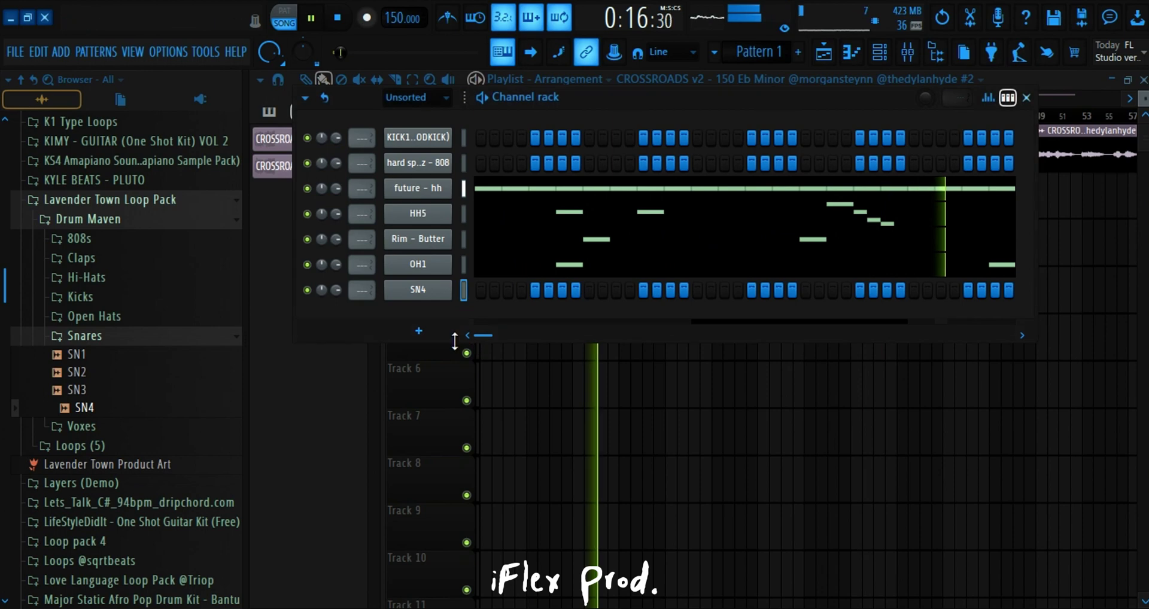
# Select bars 1 to 32 of the playlist, covering both CROSSROADS clips and the four Pattern 1 clips.
pyautogui.rightClick(437, 291)
pyautogui.click(974, 455)
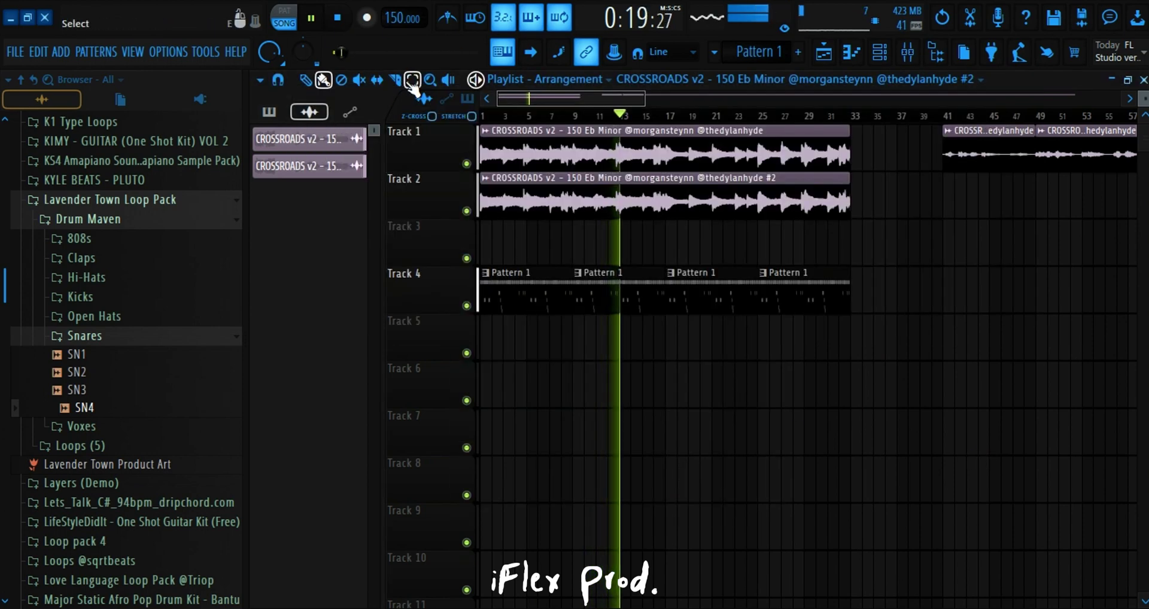
pyautogui.click(412, 80)
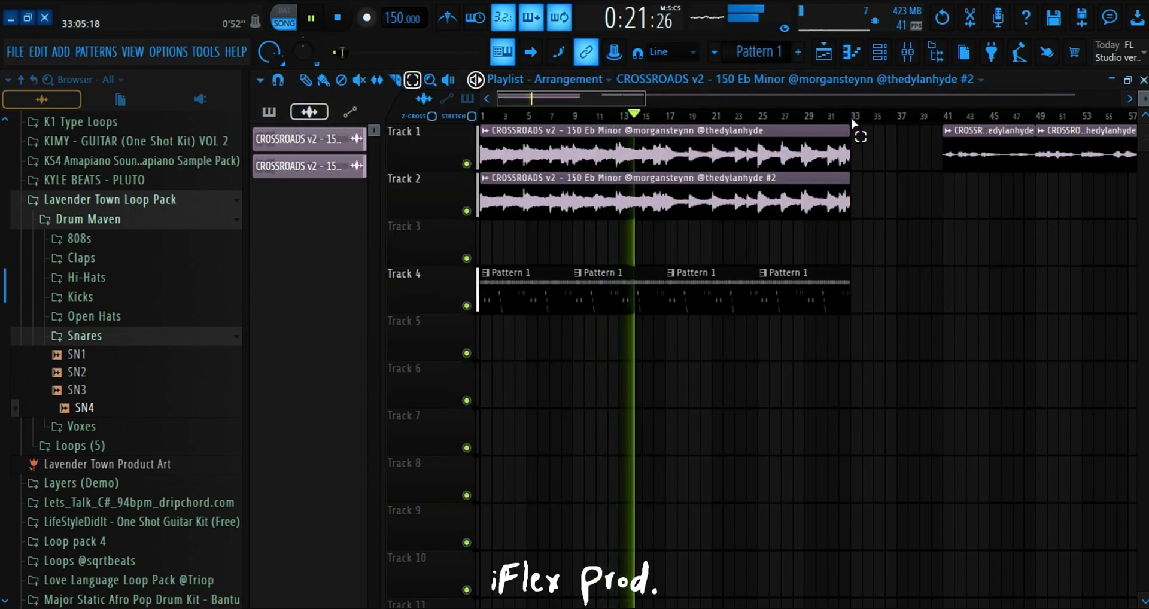
pyautogui.hotkey('ctrl', 'a')
pyautogui.click(305, 80)
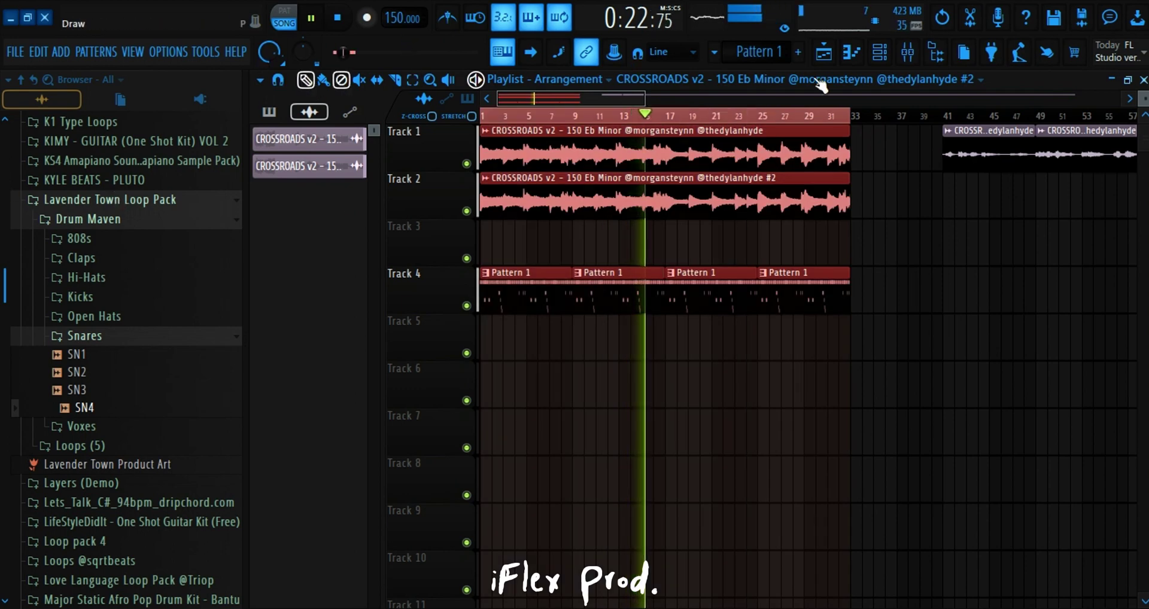
# Place a C5 note on step 3 of bars 2 and 4 in SN4's piano roll.
pyautogui.click(879, 53)
pyautogui.rightClick(446, 295)
pyautogui.click(473, 288)
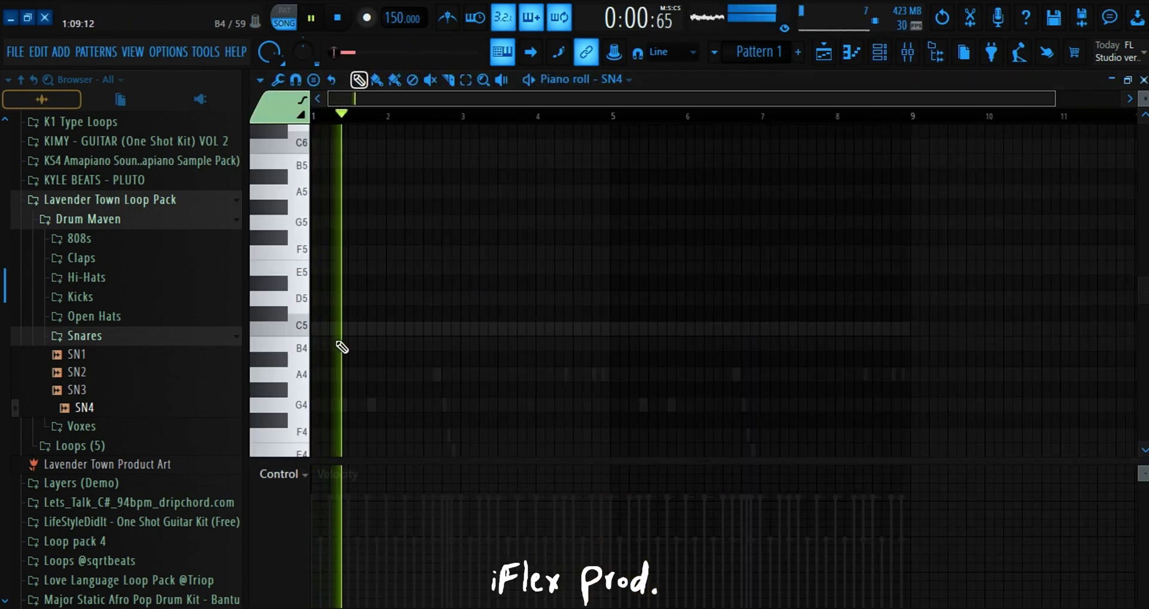
pyautogui.click(400, 329)
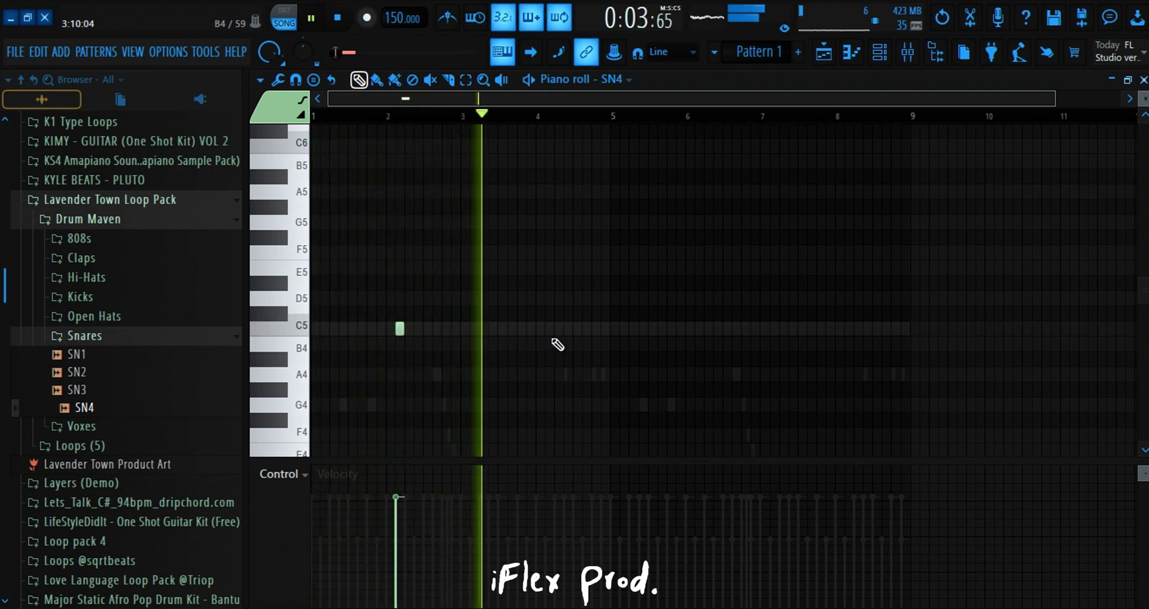
pyautogui.click(550, 329)
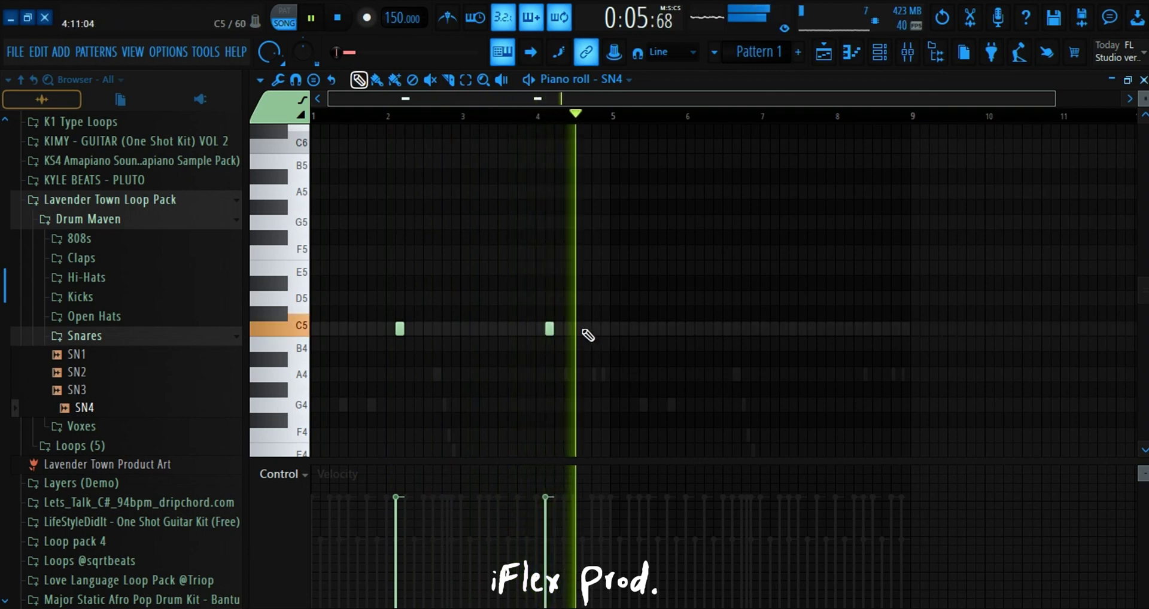
# In SN4's piano roll, add C5 notes on step 11 and steps 14 to 16 of bar 4, the last three with falling velocities.
pyautogui.click(587, 329)
pyautogui.scroll(5, 599, 125)
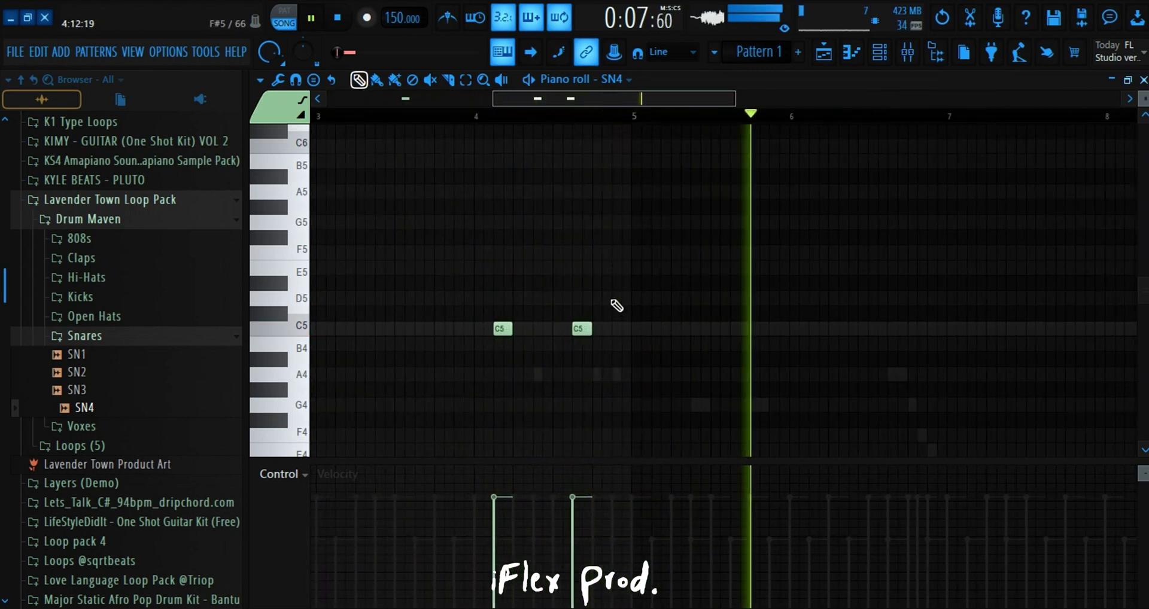
pyautogui.scroll(3, 617, 119)
pyautogui.press('space')
pyautogui.scroll(3, 618, 331)
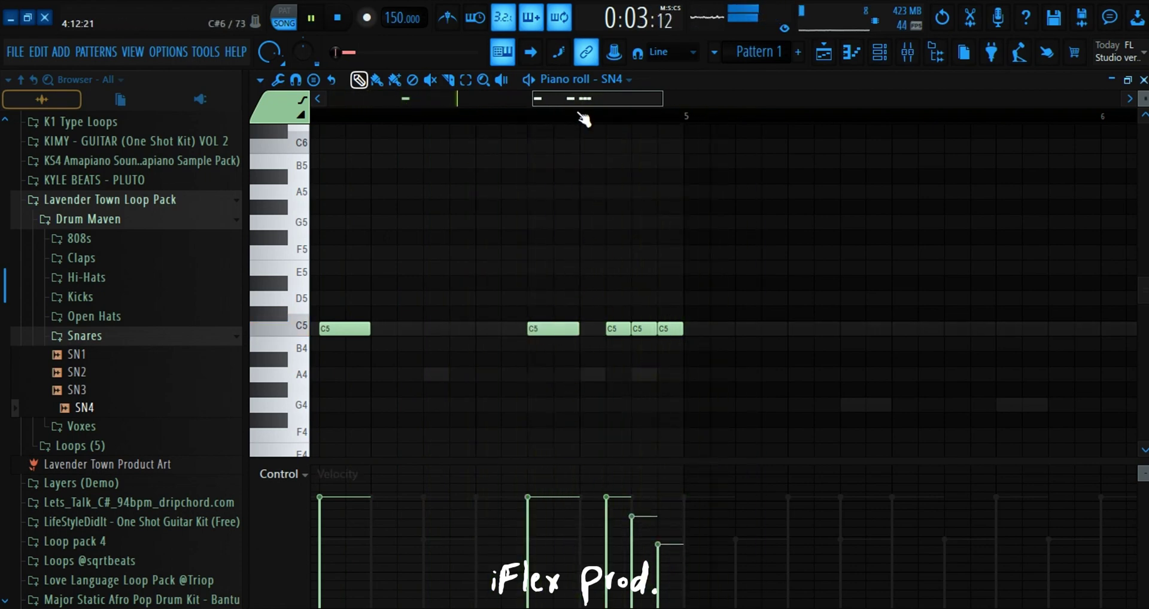
# Add SN4 C5 notes on step 3 of bars 6 and 8, plus one-step notes on steps 13 and 15 of bar 8.
pyautogui.scroll(-5, 584, 120)
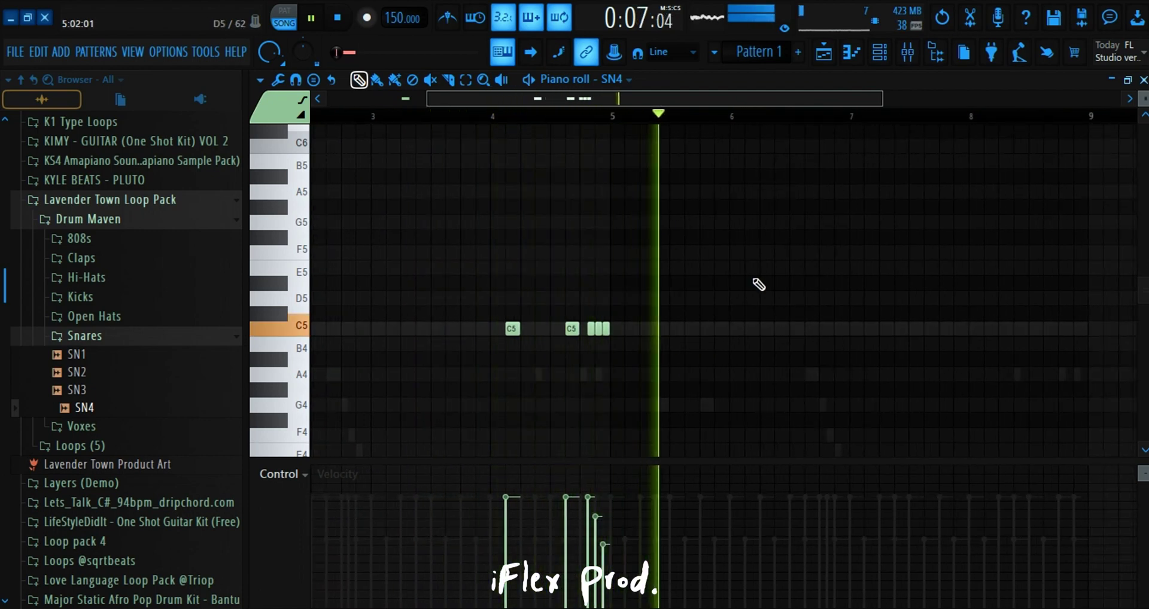
pyautogui.click(748, 328)
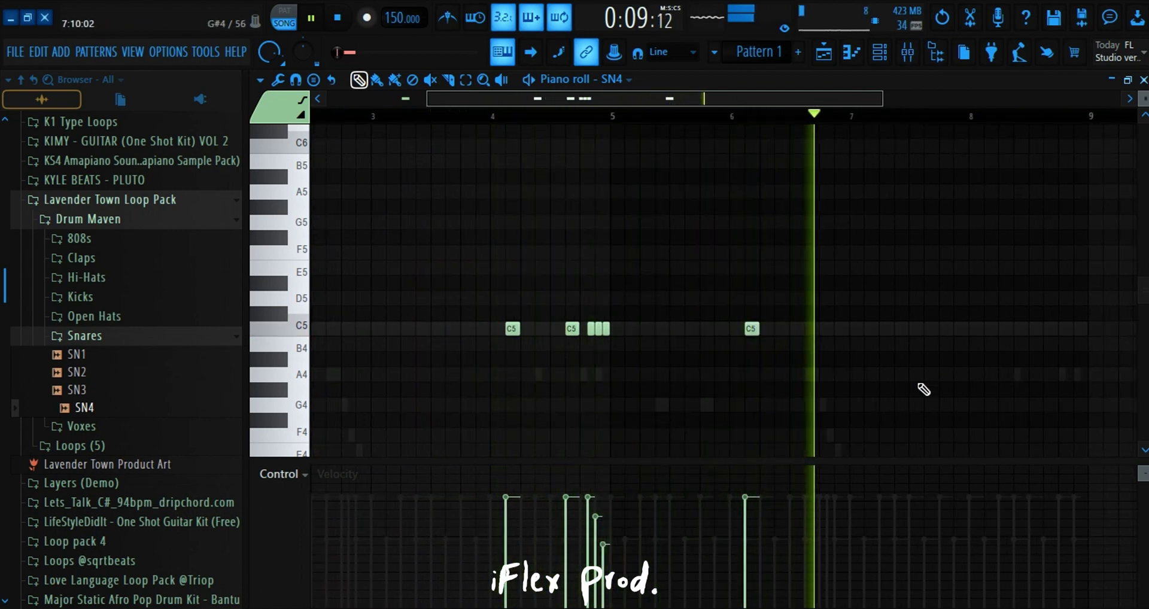
pyautogui.click(992, 328)
pyautogui.click(1065, 328)
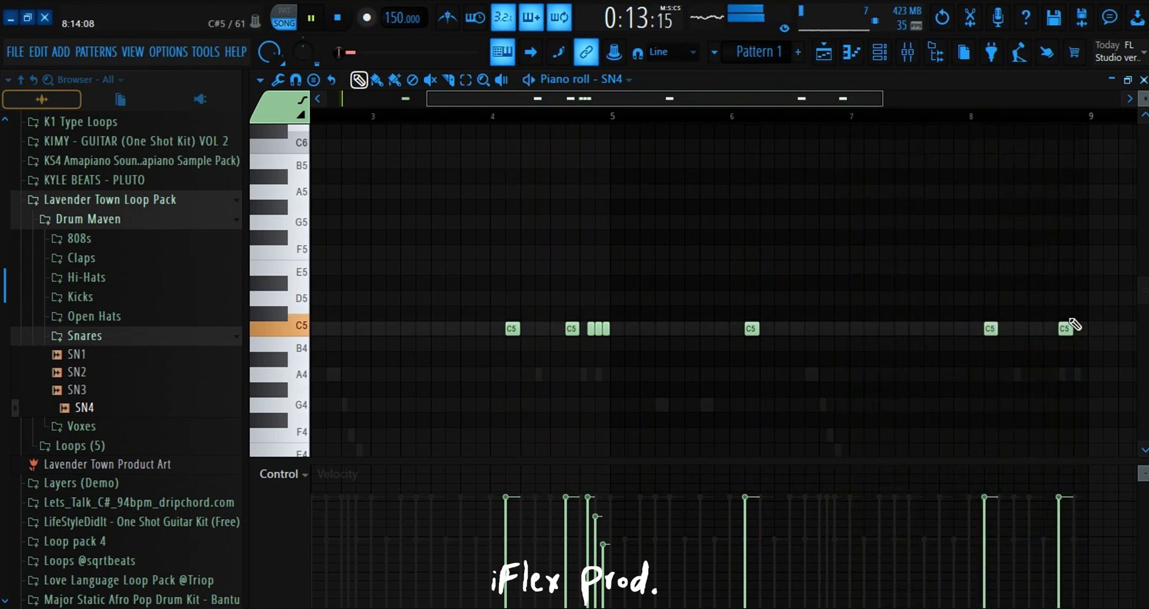
pyautogui.scroll(5, 1084, 126)
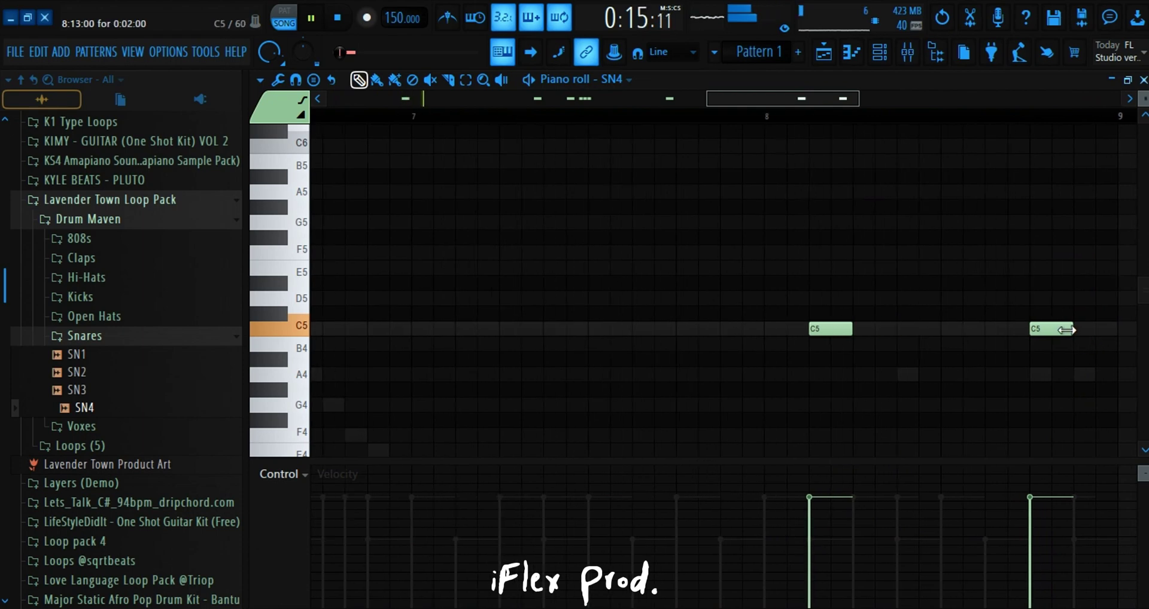
pyautogui.scroll(-5, 956, 126)
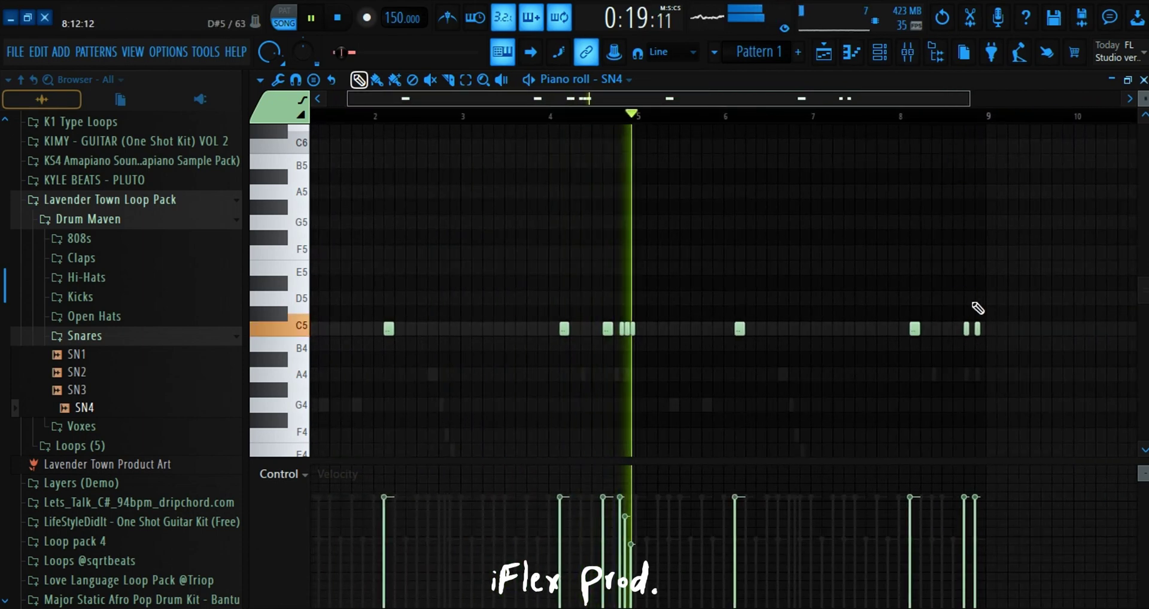
# Play the song back with the new snare pattern and mute the future - hh and HH5 hi-hat channels.
pyautogui.click(1144, 79)
pyautogui.press('space')
pyautogui.press('space')
pyautogui.press('space')
pyautogui.click(307, 188)
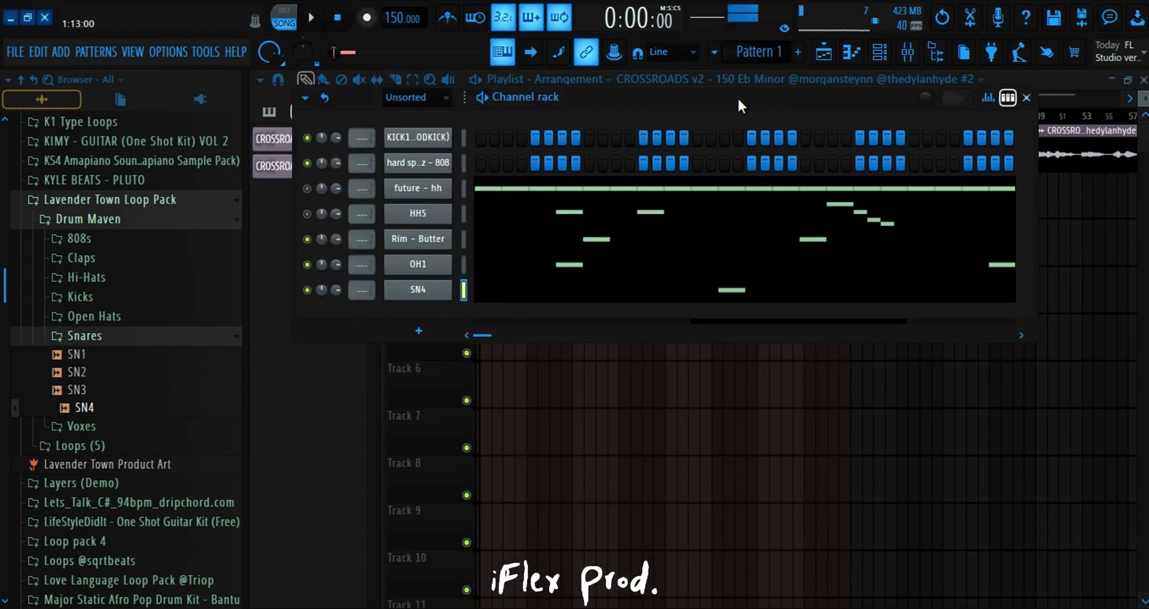
# Route the seven drum channels, from the kick down to SN4, to mixer inserts 1 through 7 in order.
pyautogui.click(890, 59)
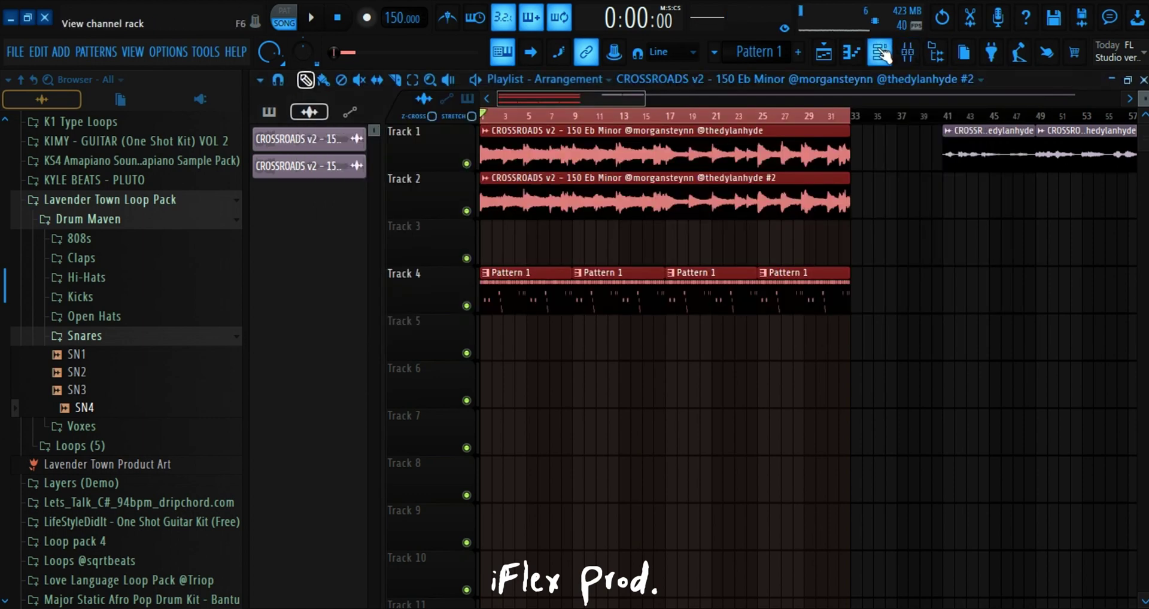
pyautogui.click(883, 53)
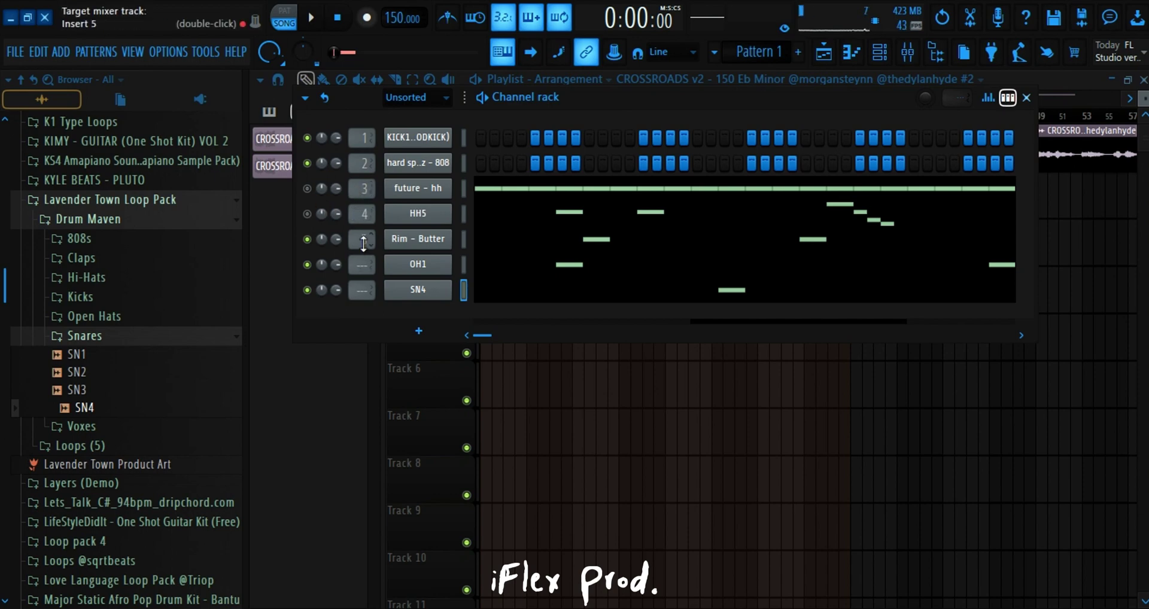
# Add Fruity Parametric EQ 2 to the first effect slot of SN4's mixer insert 7.
pyautogui.click(912, 56)
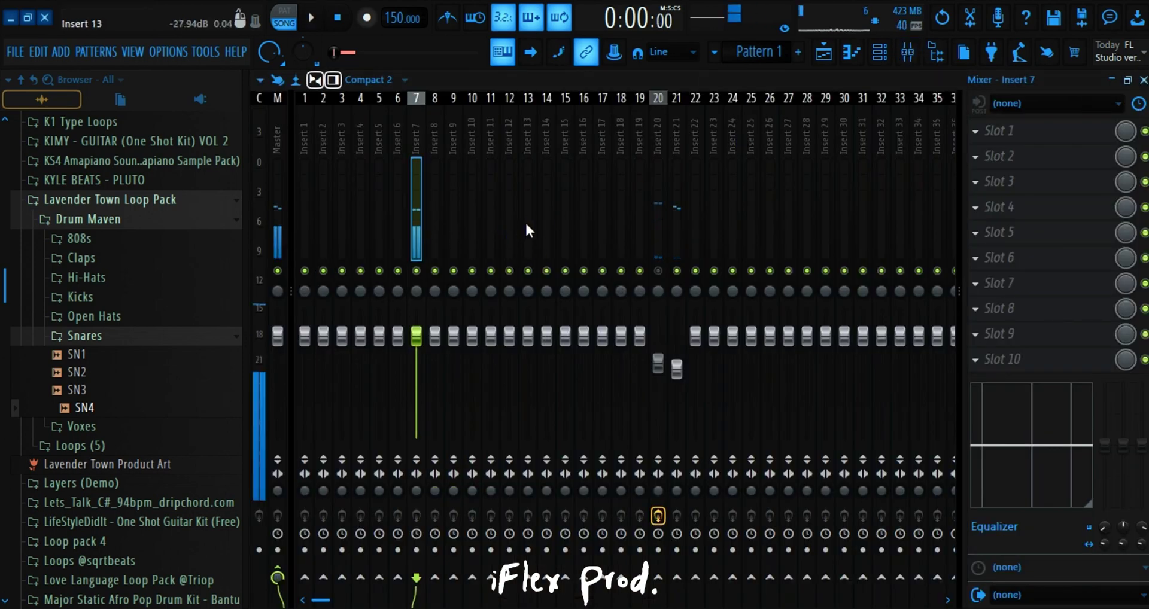
pyautogui.click(980, 142)
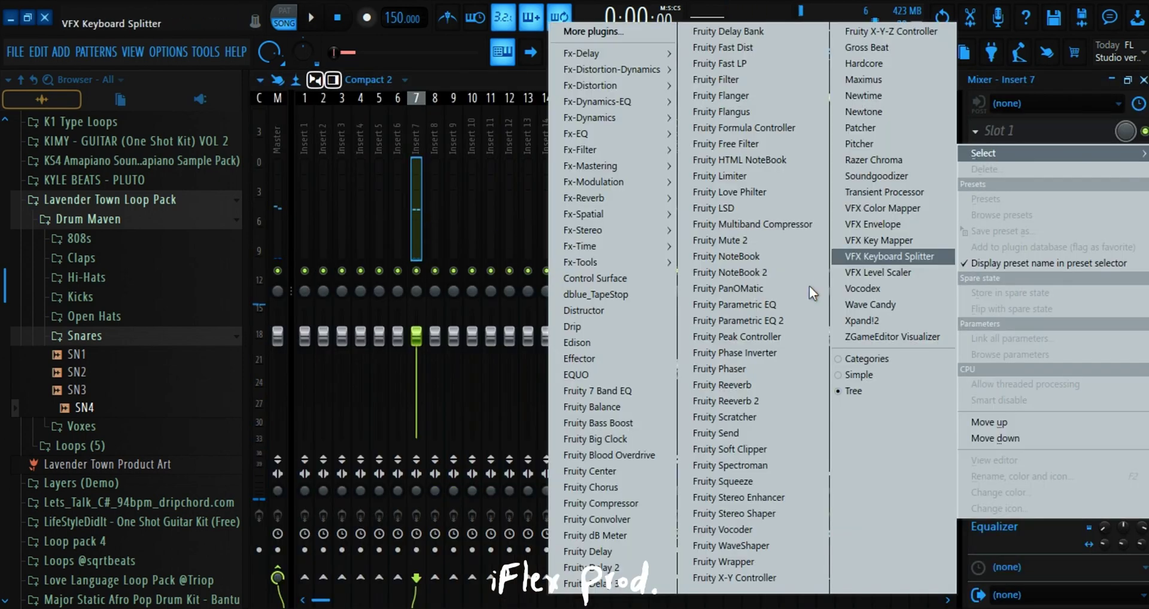
pyautogui.click(779, 317)
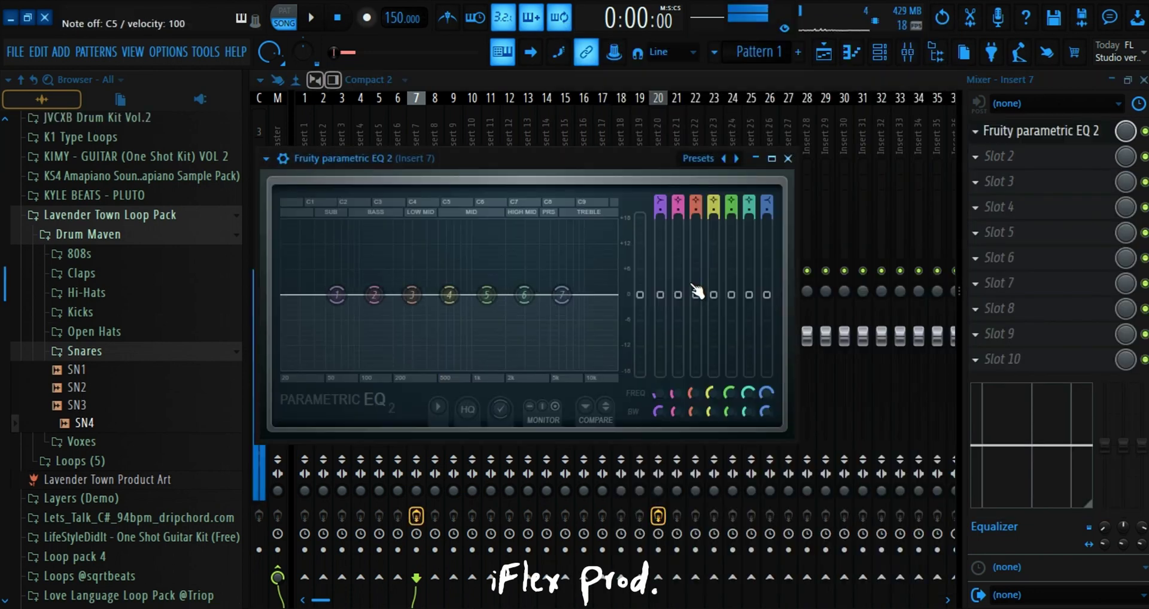
# Load the 30Hz + 18kHz cut preset in insert 7's EQ and raise its main level by about 4 dB.
pyautogui.click(737, 160)
pyautogui.moveTo(748, 180)
pyautogui.click(885, 217)
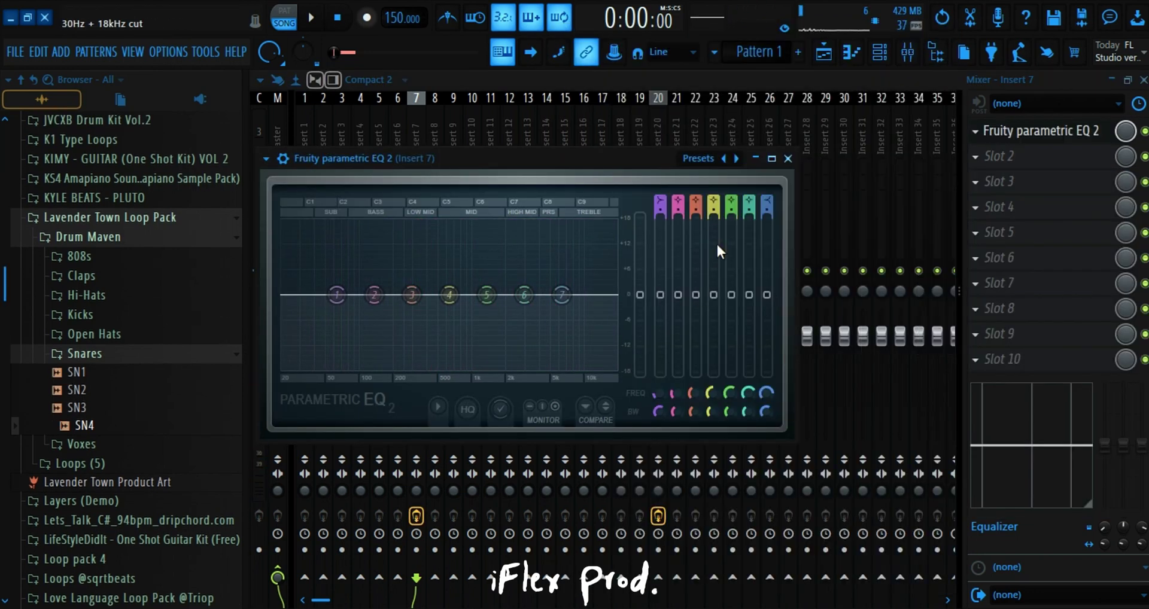
pyautogui.moveTo(545, 295); pyautogui.dragTo(546, 276)
pyautogui.press('space')
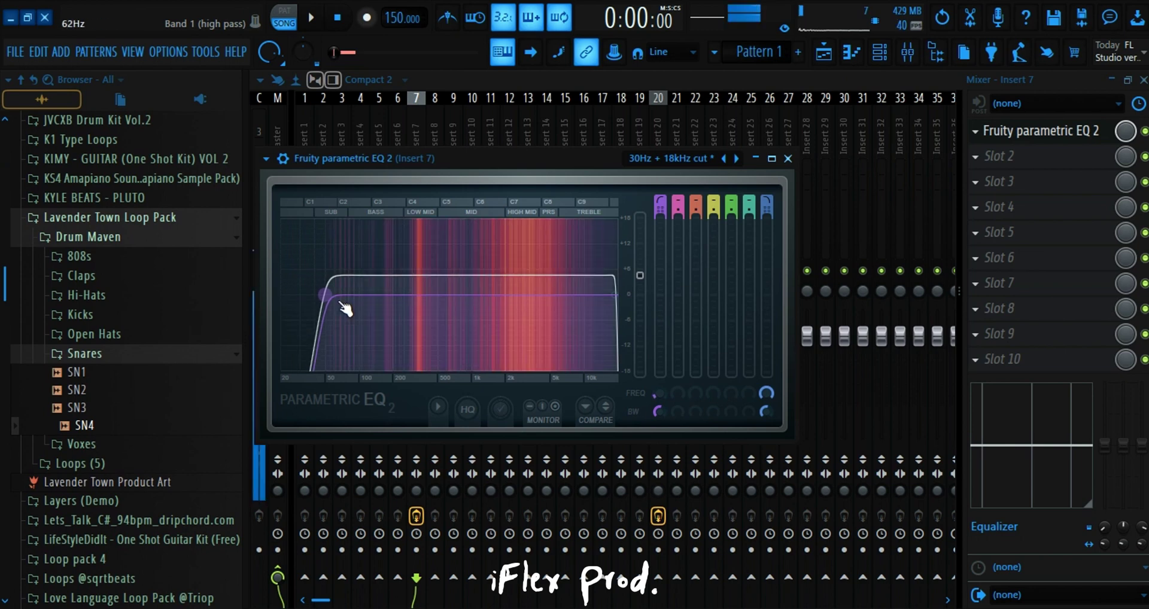
pyautogui.click(788, 159)
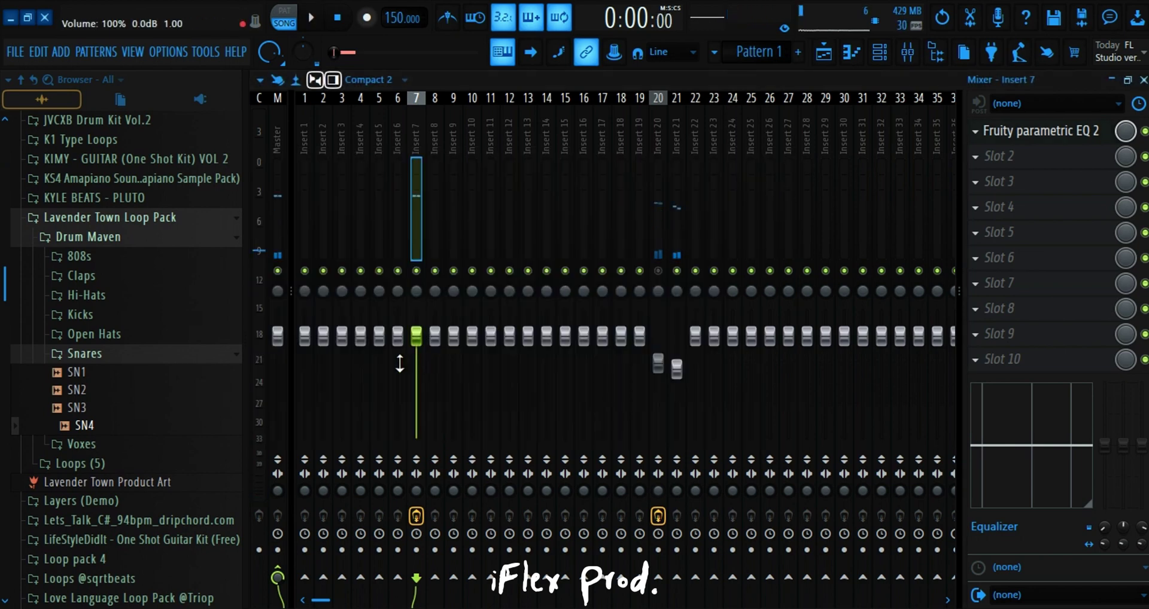
# Lower the SN4 fader on mixer insert 7 to about 80% while playing it against the sample.
pyautogui.moveTo(419, 350); pyautogui.dragTo(418, 346)
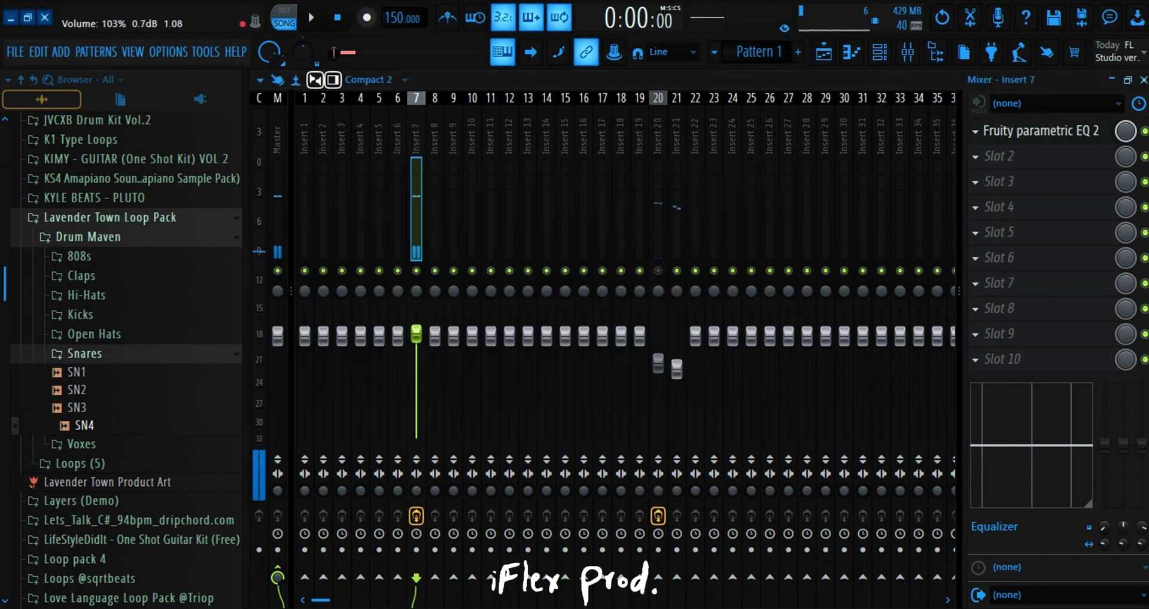
pyautogui.click(1061, 141)
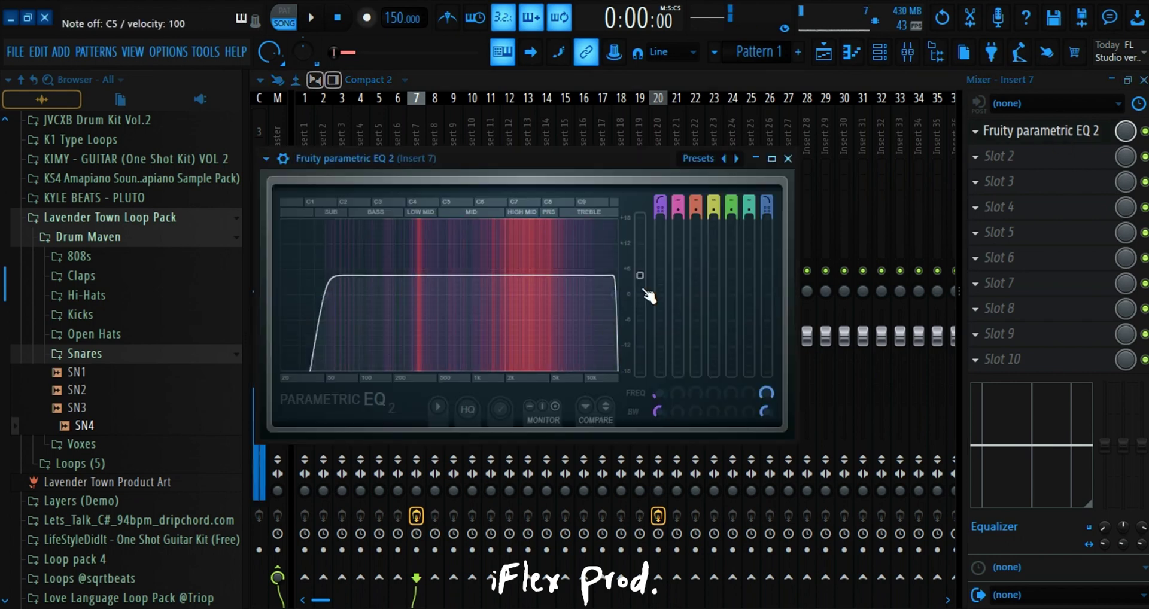
pyautogui.click(788, 159)
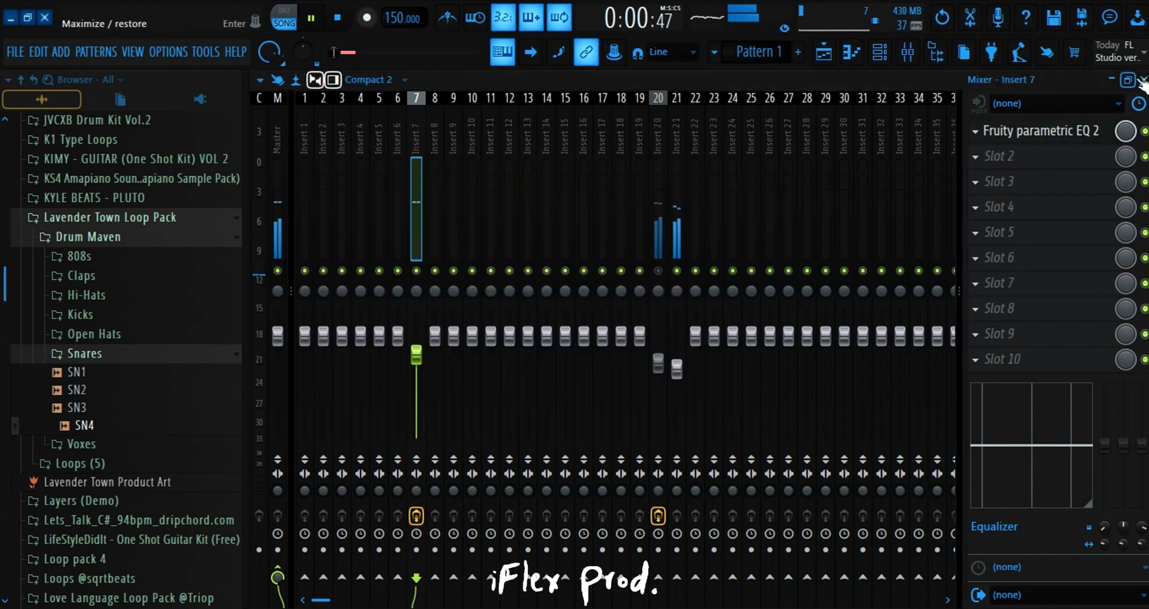
pyautogui.click(1144, 80)
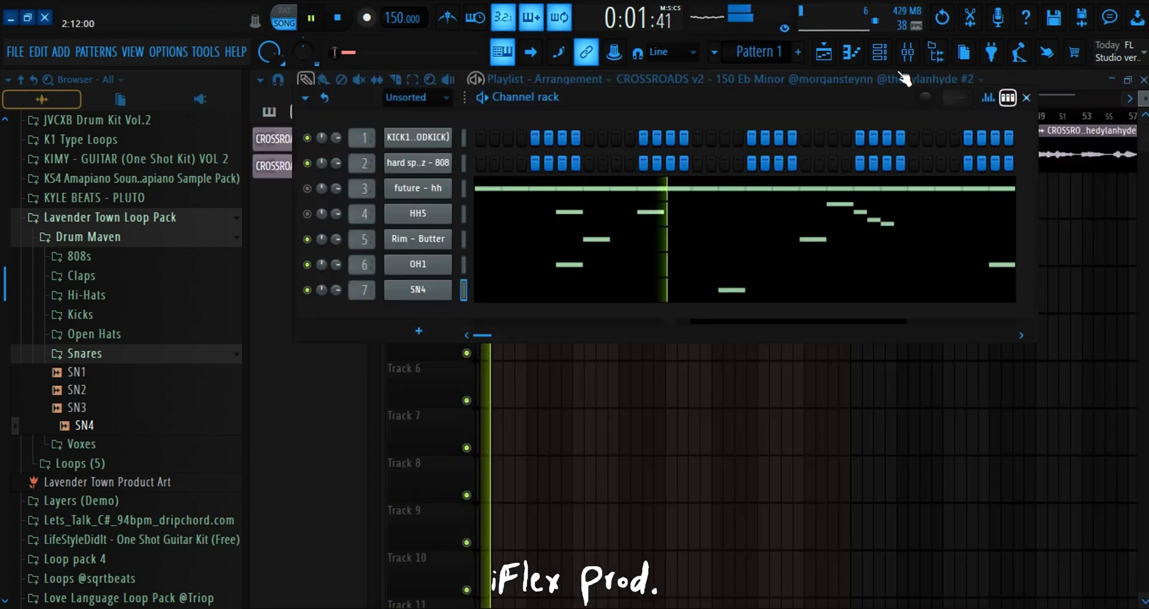
pyautogui.click(907, 52)
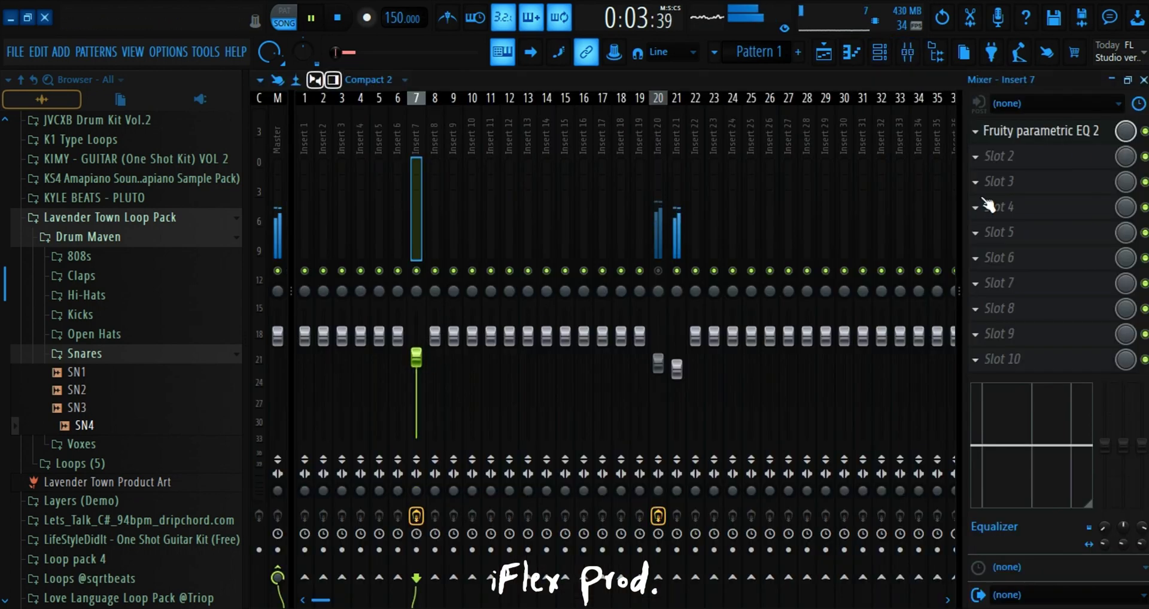
# Unmute the future - hh channel and lower its fader on mixer insert 3 to 80%.
pyautogui.click(1143, 80)
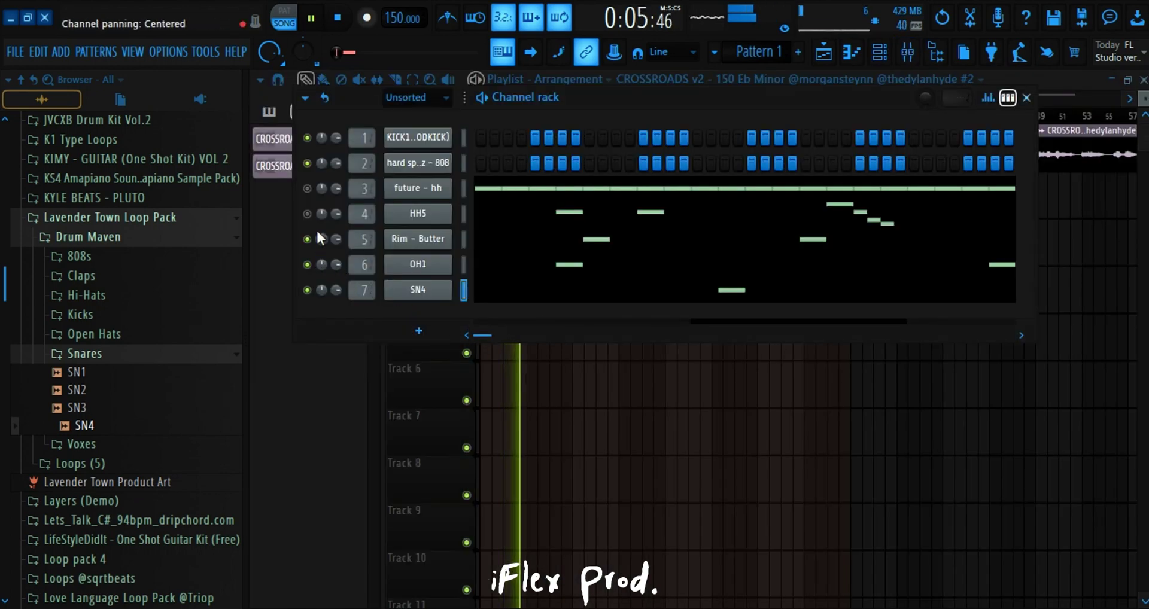
pyautogui.click(434, 189)
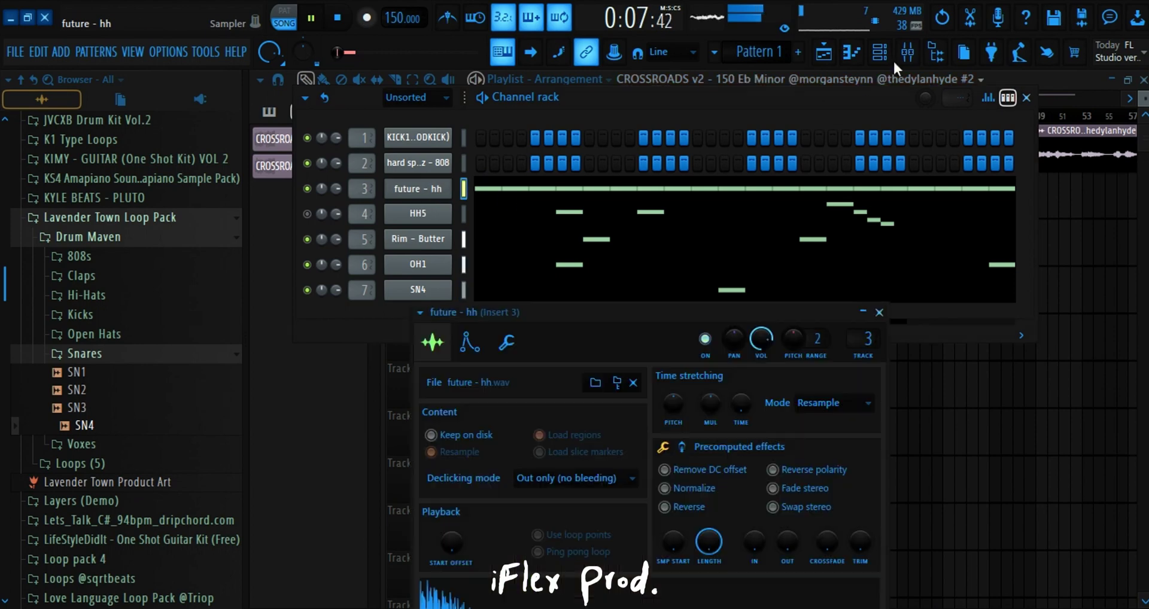
pyautogui.click(907, 52)
pyautogui.moveTo(341, 336); pyautogui.dragTo(342, 360)
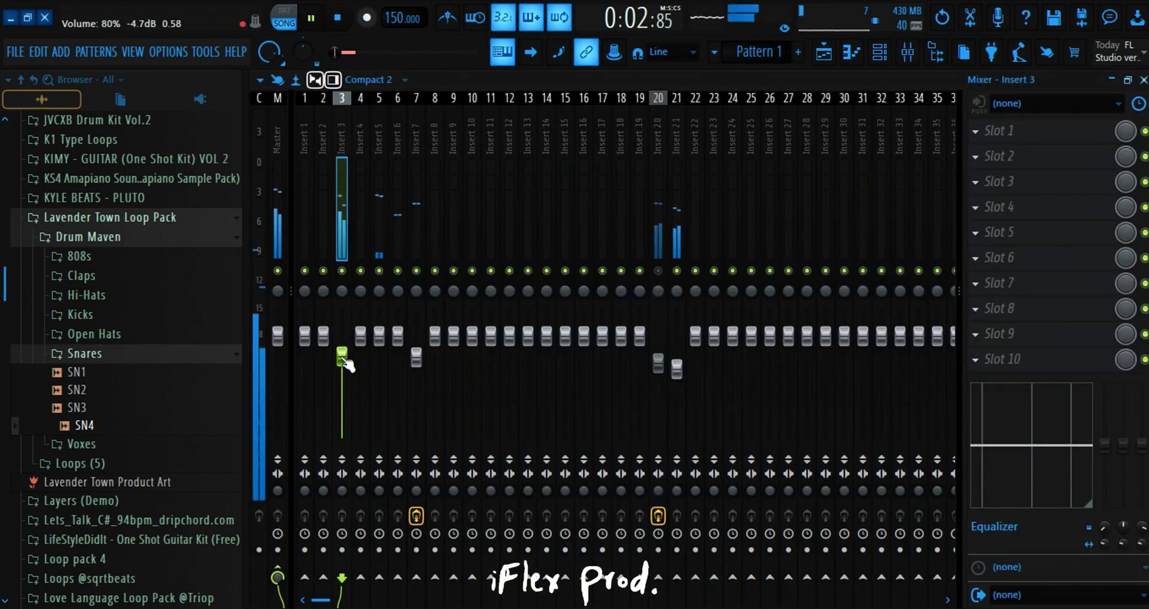
# Switch the mixer meters to the waveform view and lower the SN4 fader on insert 7 to about 70%.
pyautogui.click(296, 81)
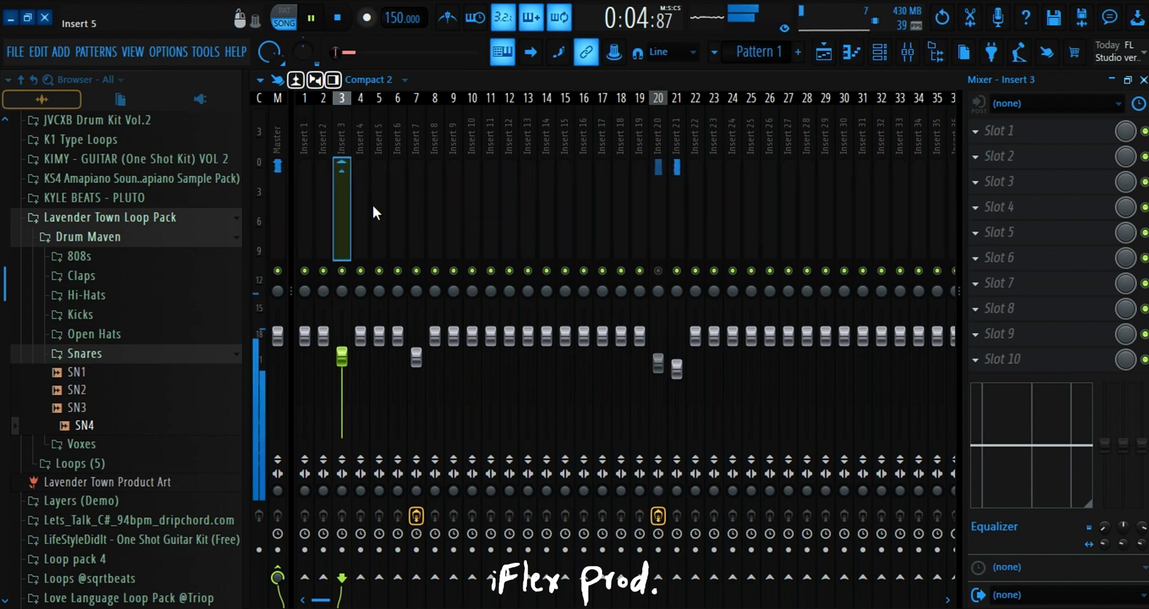
pyautogui.click(382, 278)
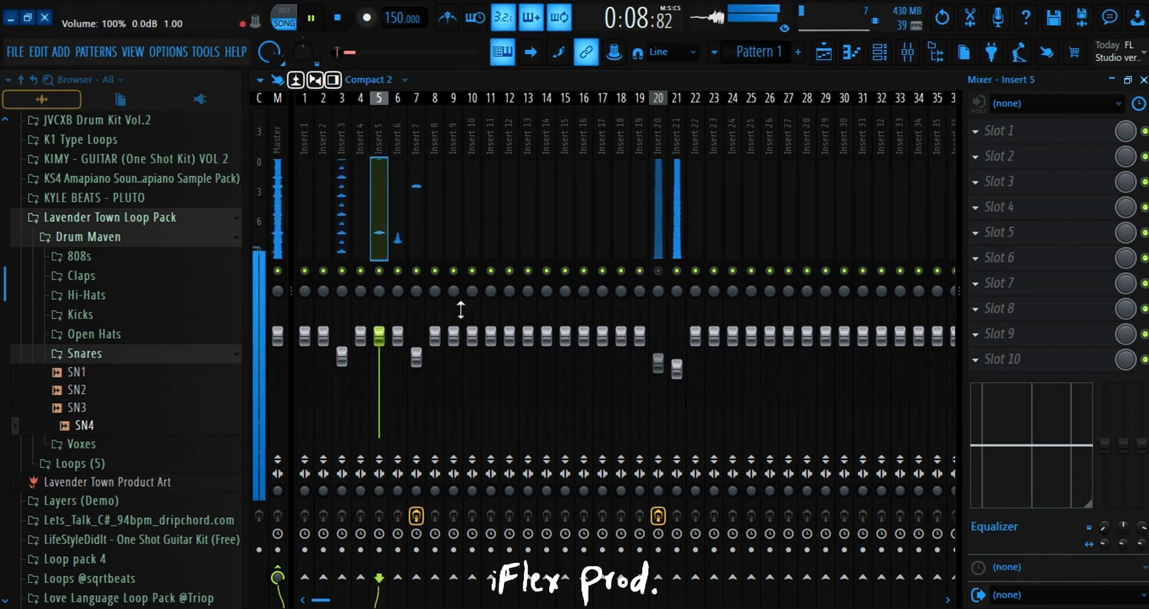
pyautogui.moveTo(417, 359); pyautogui.dragTo(417, 368)
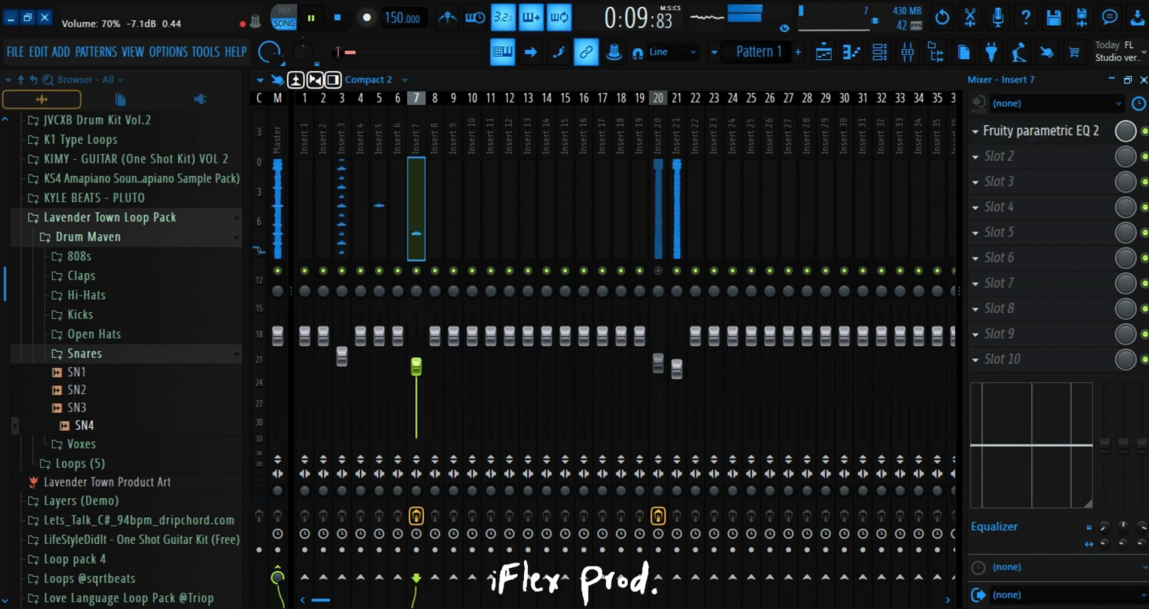
pyautogui.click(343, 359)
# Add Fruity Parametric EQ 2 to the first effect slot of the rim's mixer insert 5.
pyautogui.click(380, 240)
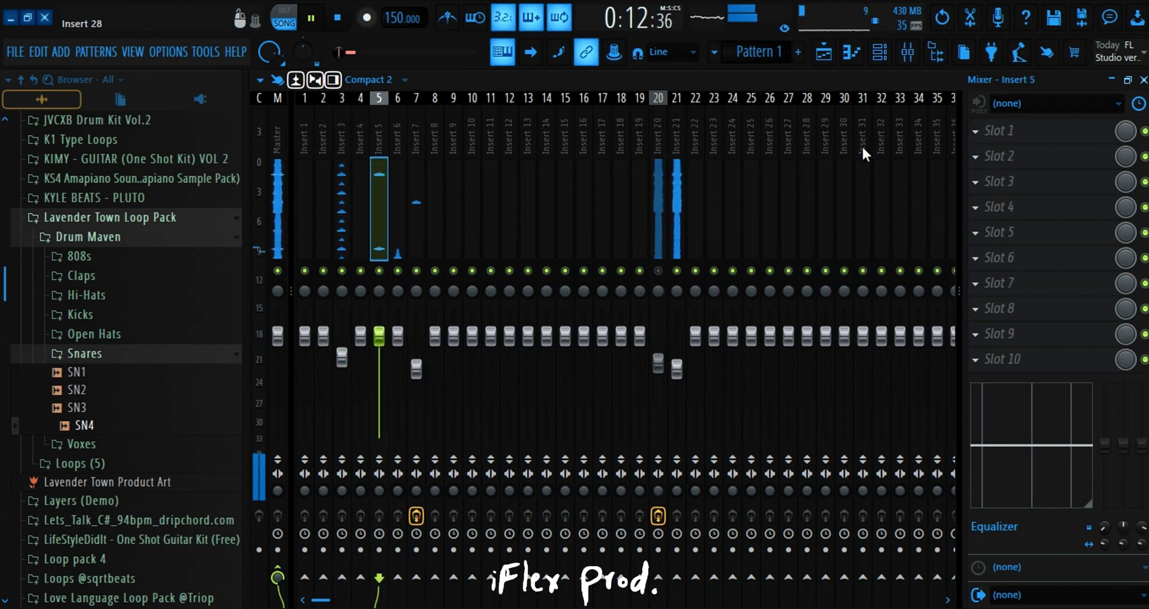
pyautogui.click(978, 142)
pyautogui.click(722, 319)
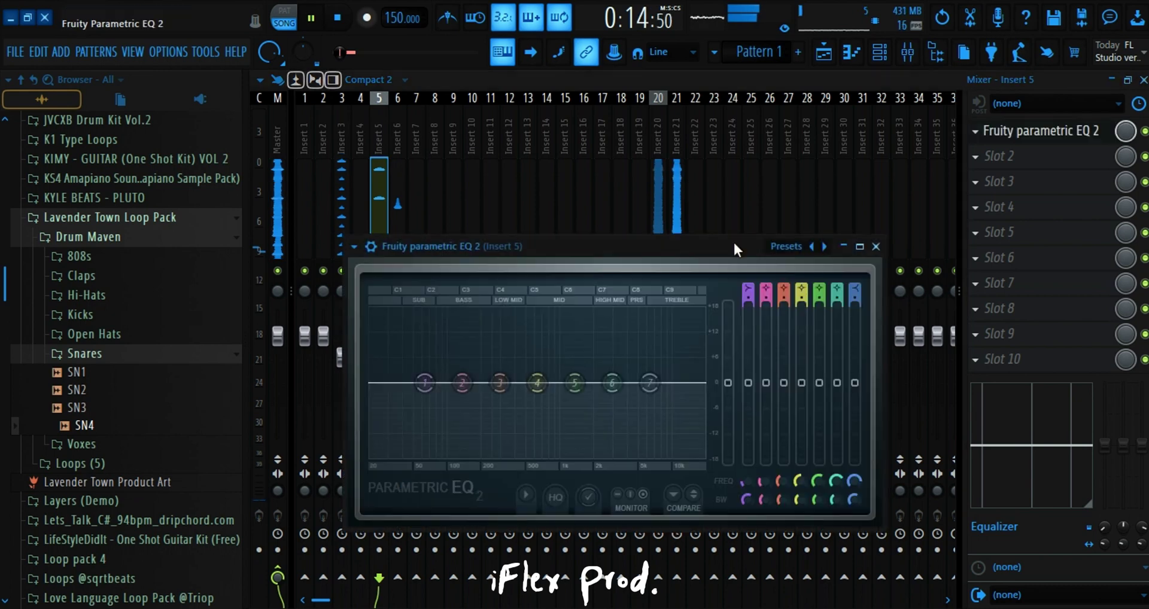
# Load the 30Hz + 18kHz cut preset in insert 5's EQ and raise its main level by about 6 dB.
pyautogui.rightClick(812, 246)
pyautogui.moveTo(881, 251)
pyautogui.click(957, 297)
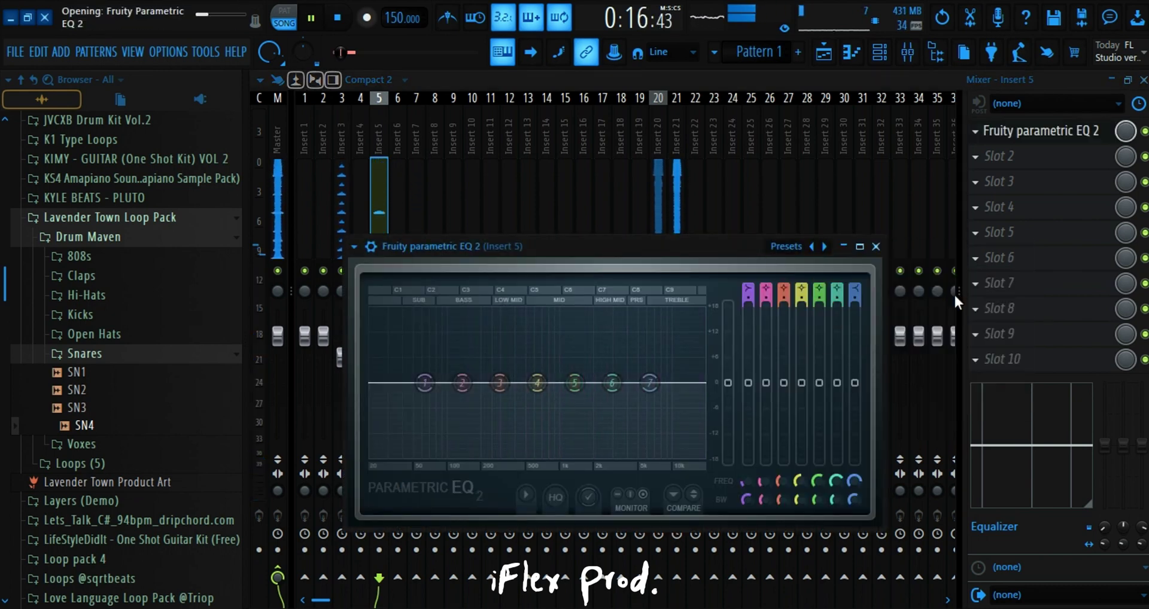
pyautogui.rightClick(815, 250)
pyautogui.click(950, 277)
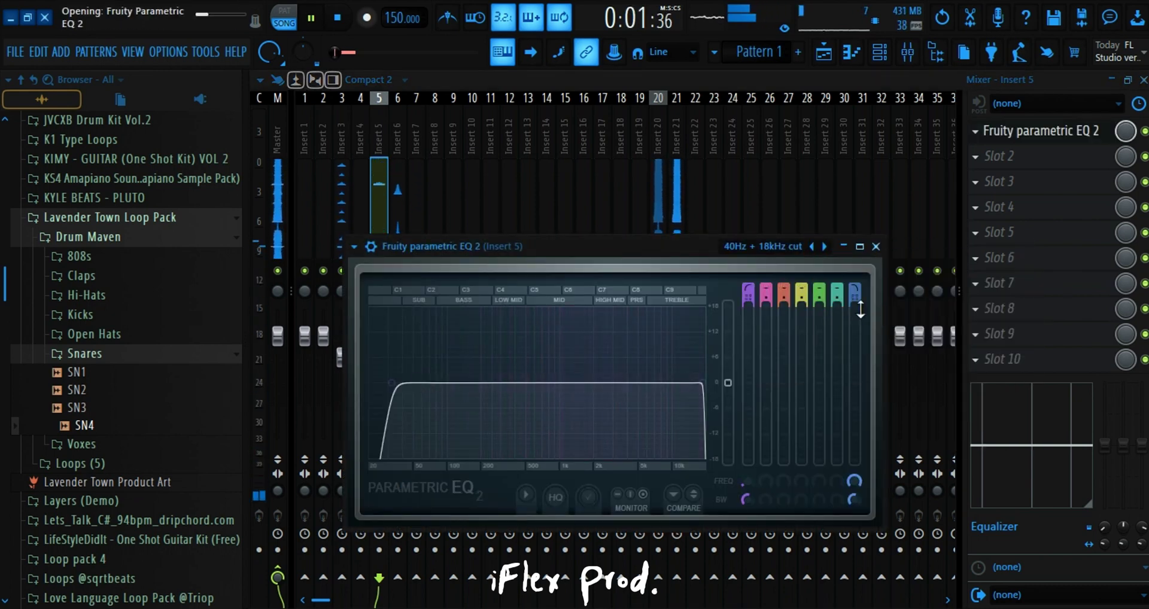
pyautogui.moveTo(728, 382); pyautogui.dragTo(728, 356)
pyautogui.press('space')
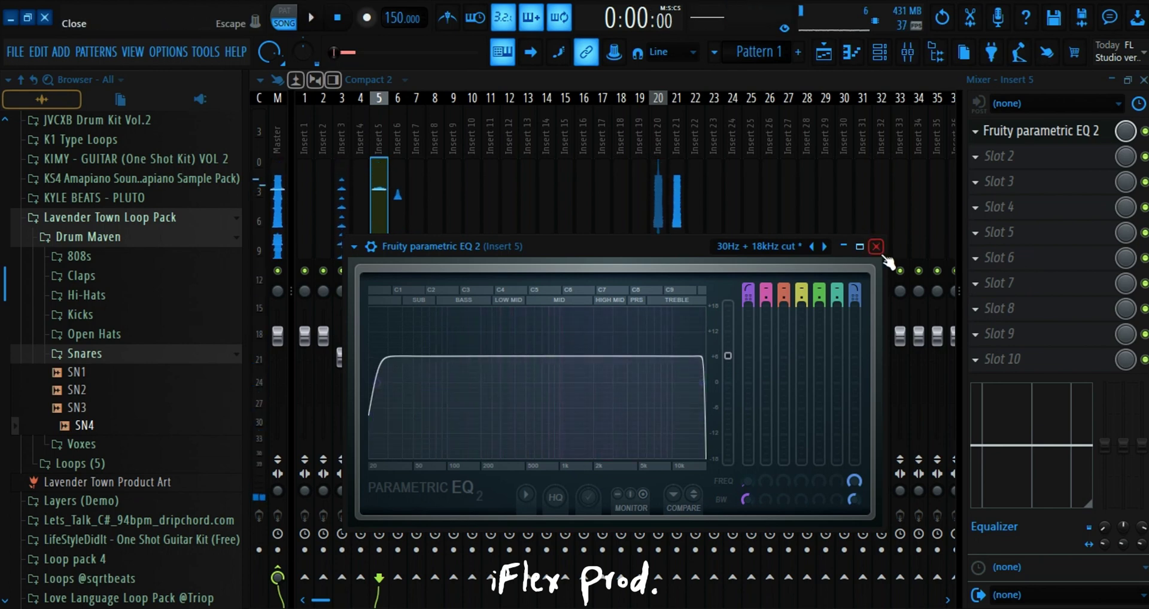
pyautogui.click(876, 246)
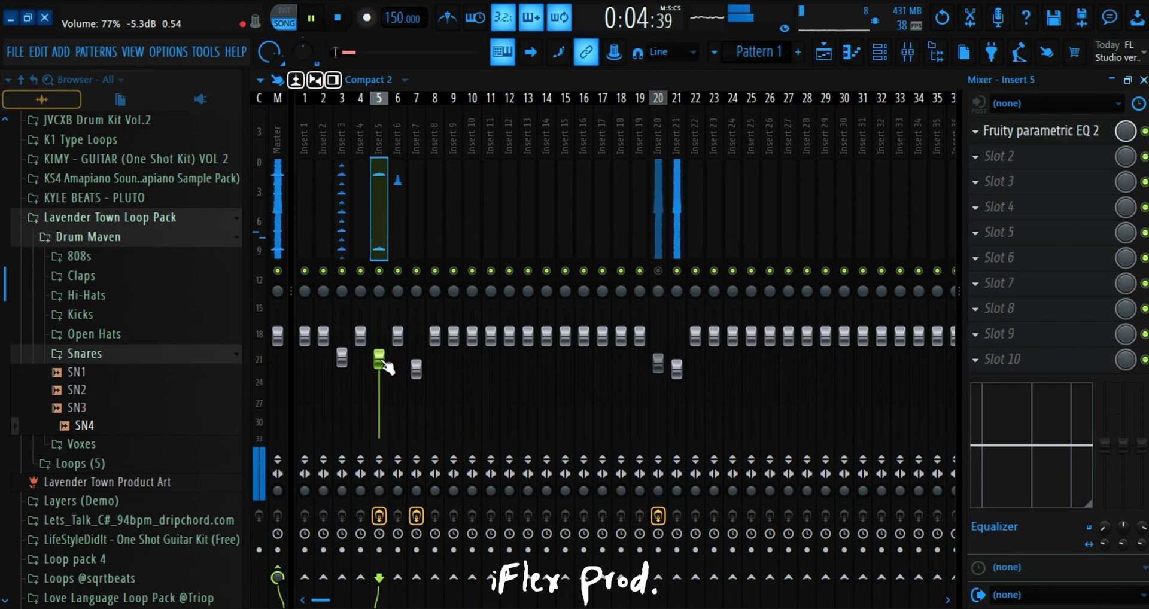
# Lower the rim's fader on mixer insert 5 to 72%.
pyautogui.click(1143, 81)
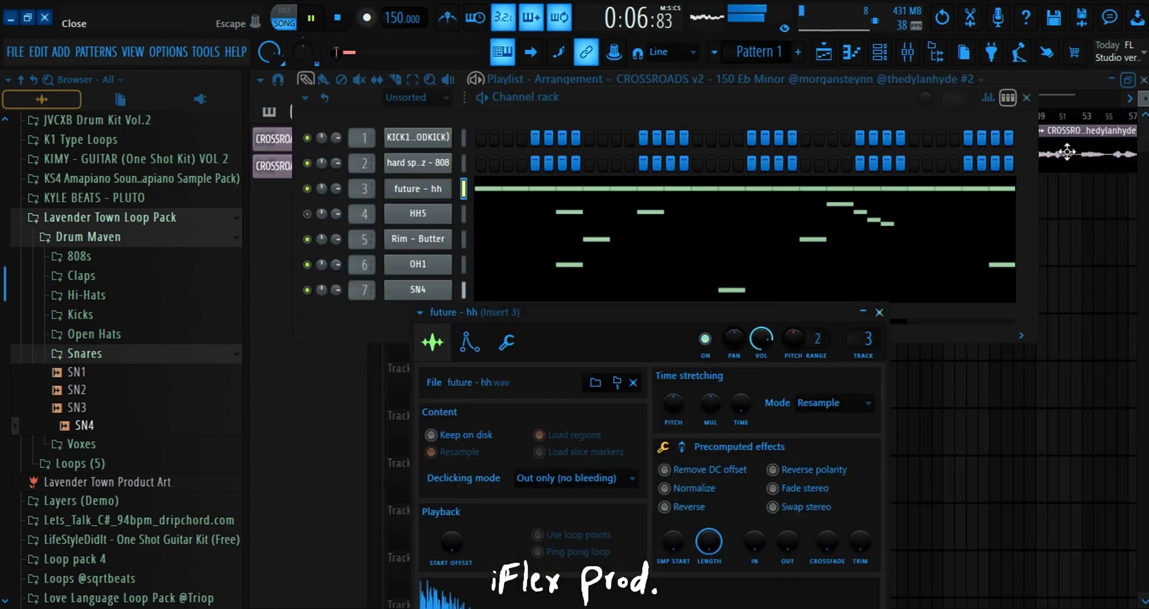
pyautogui.click(909, 52)
pyautogui.moveTo(379, 359); pyautogui.dragTo(379, 365)
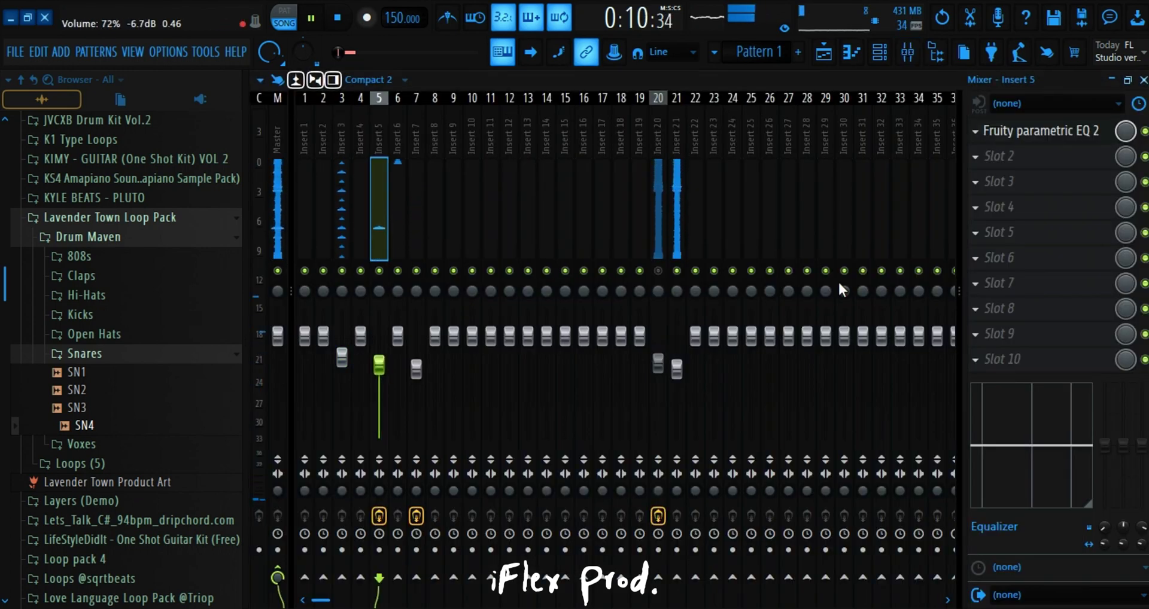
# Close the mixer and save the project as Cross Road.flp in the collaborator's folder under FL BEATS > Collabs.
pyautogui.click(1143, 80)
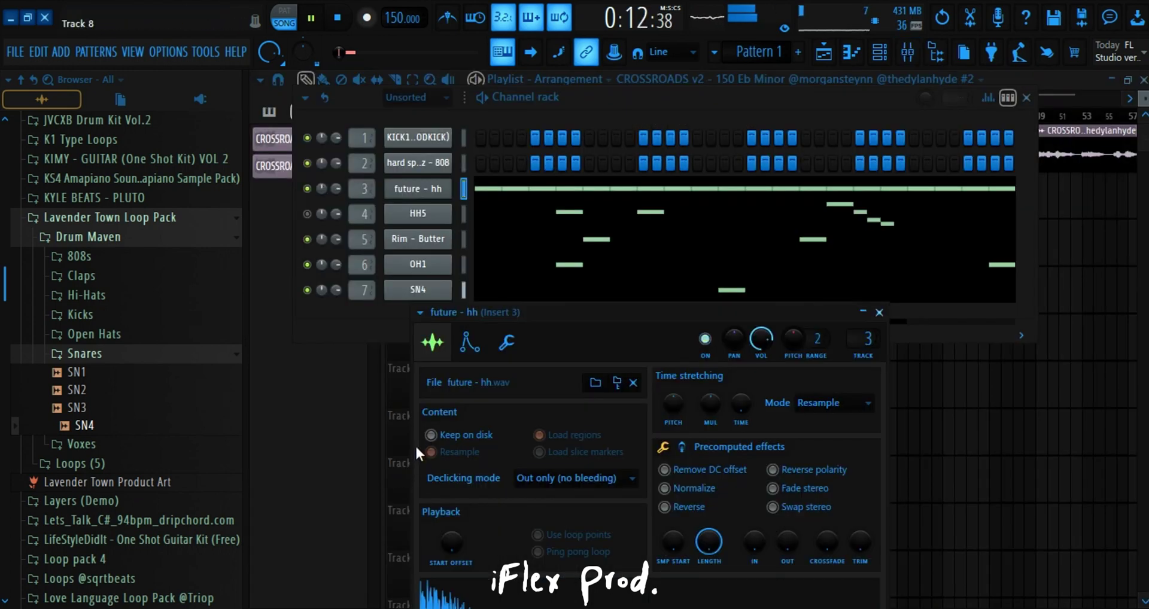
pyautogui.press('space')
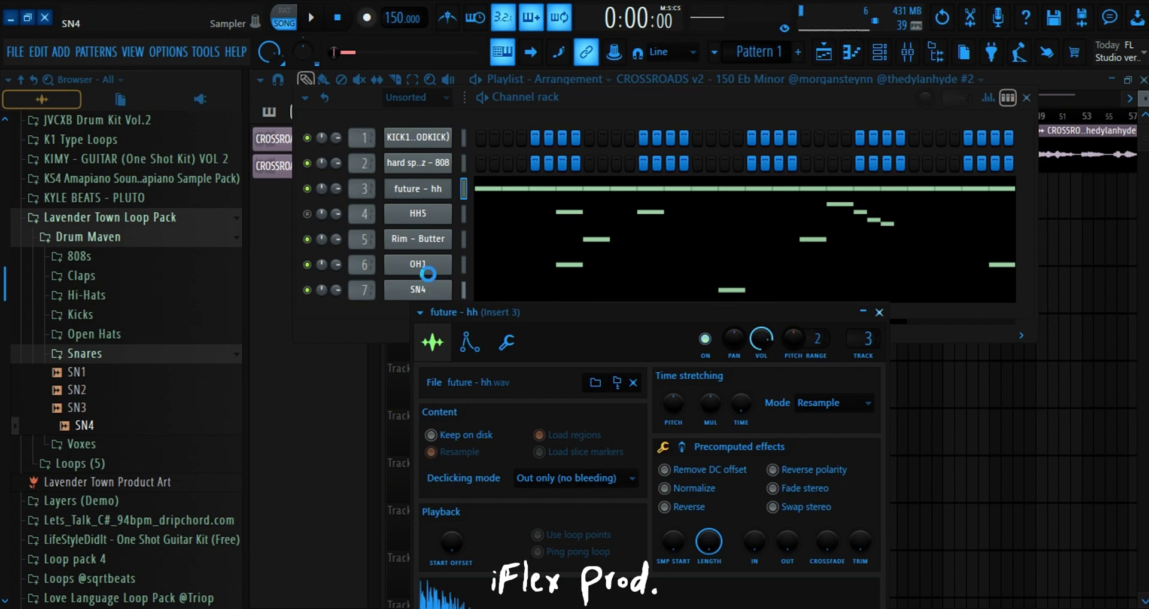
pyautogui.hotkey('ctrl', 's')
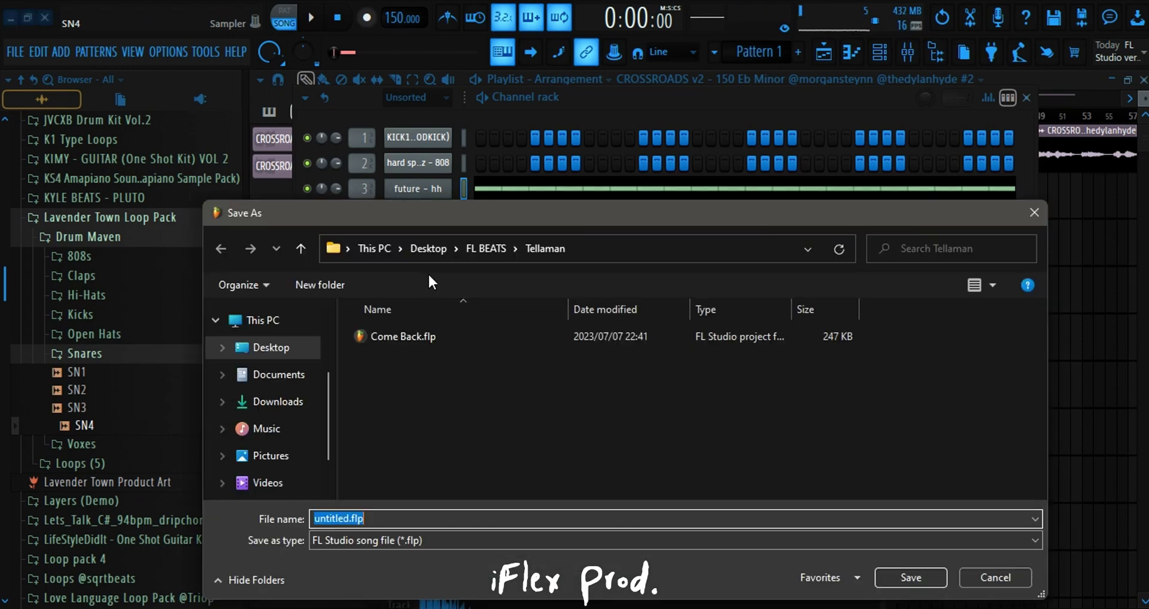
pyautogui.click(485, 252)
pyautogui.click(430, 342)
pyautogui.press('c')
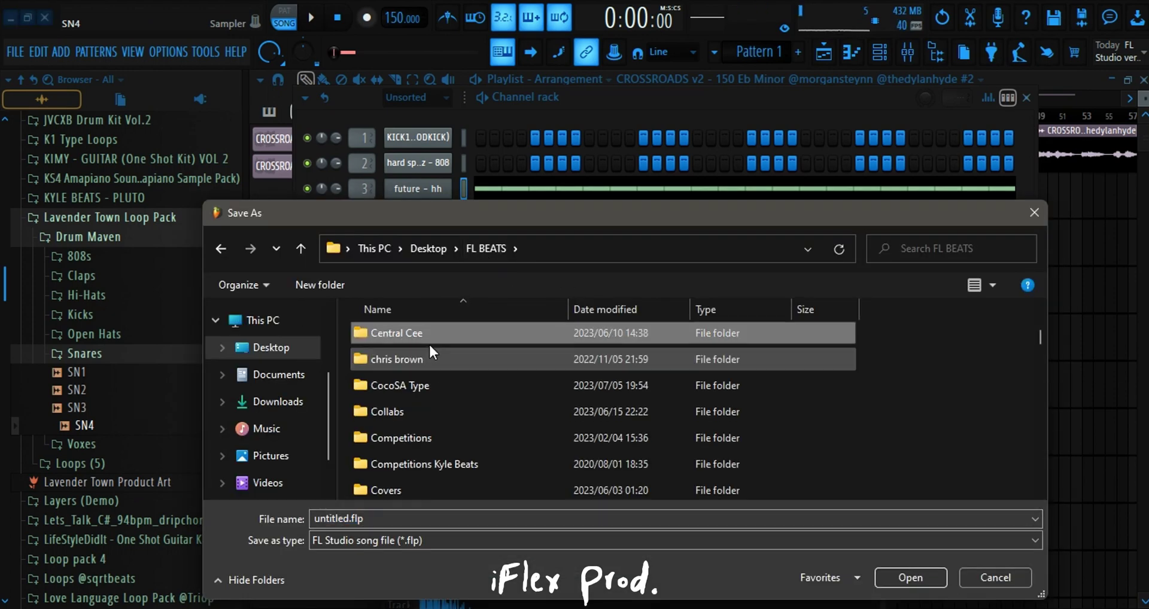
pyautogui.doubleClick(410, 410)
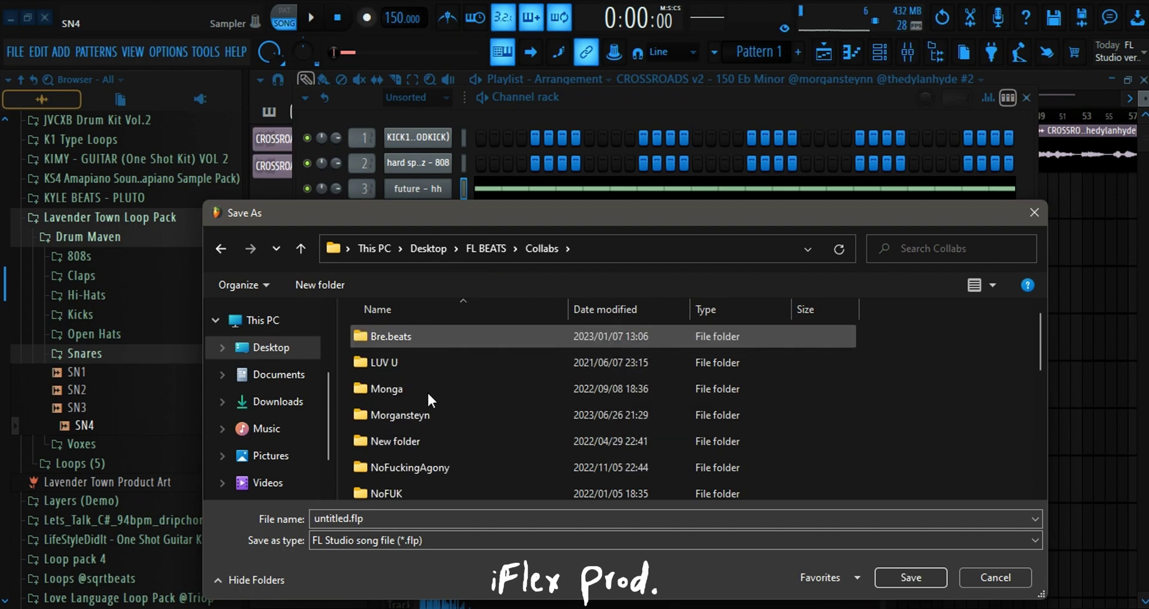
pyautogui.doubleClick(432, 417)
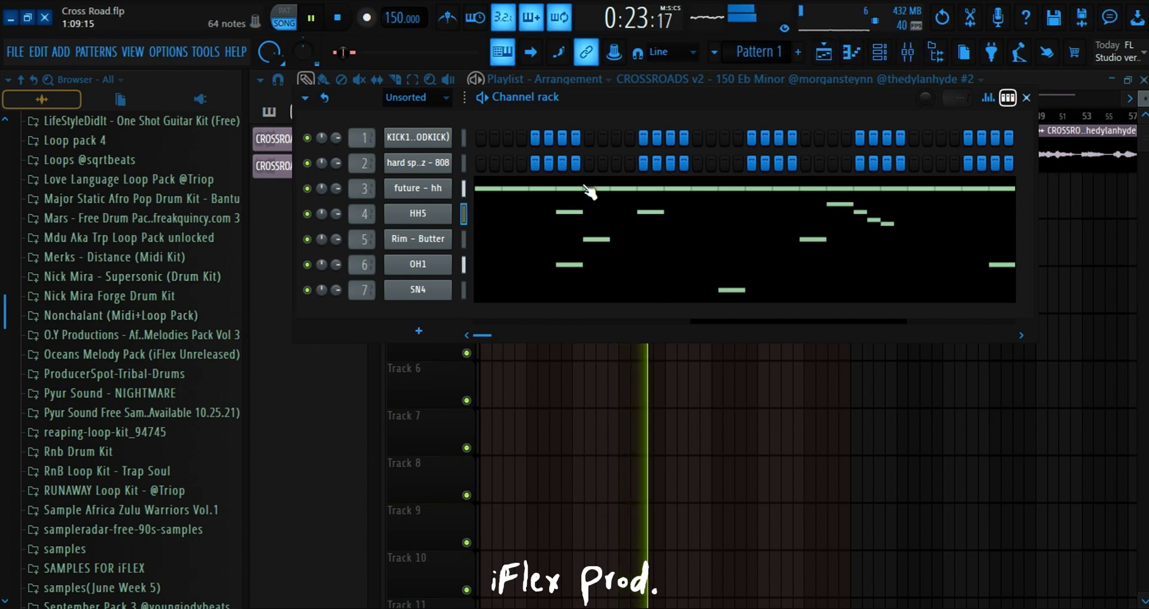
# Open KICK1 (GODKICK) in the piano roll and place kick notes on G4 across bars 1 to 3.
pyautogui.press('space')
pyautogui.rightClick(444, 136)
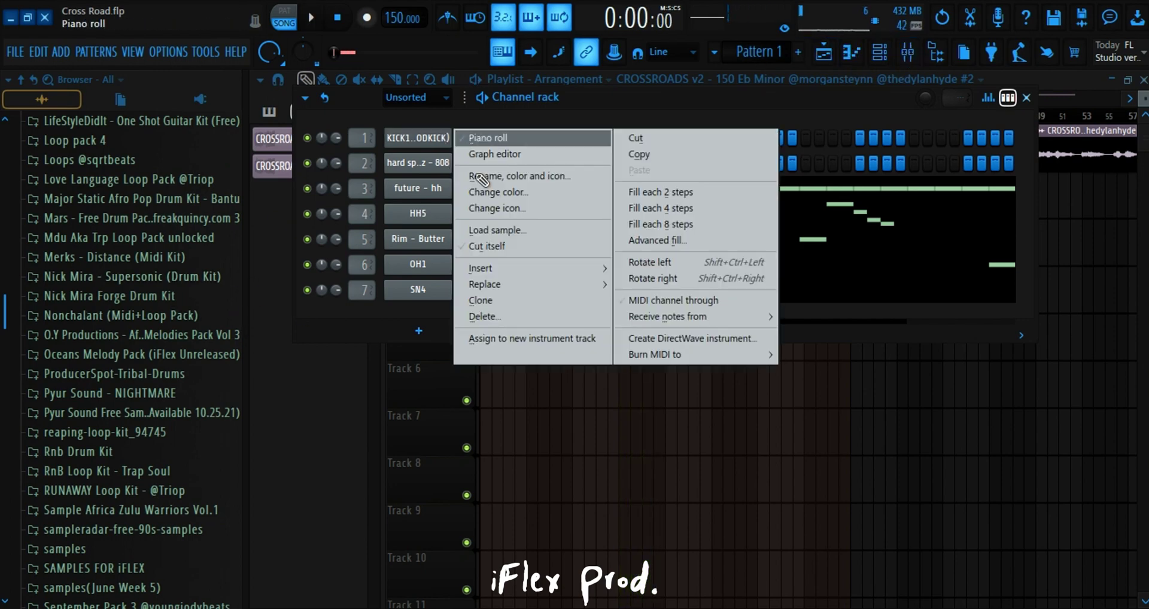
pyautogui.click(486, 140)
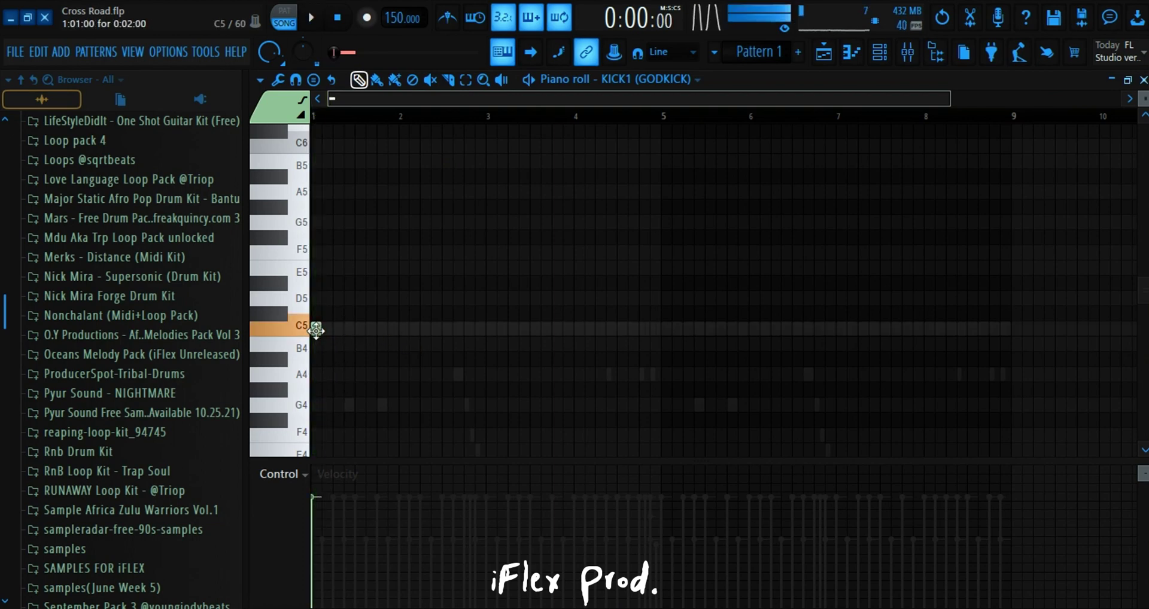
pyautogui.scroll(-2, 432, 342)
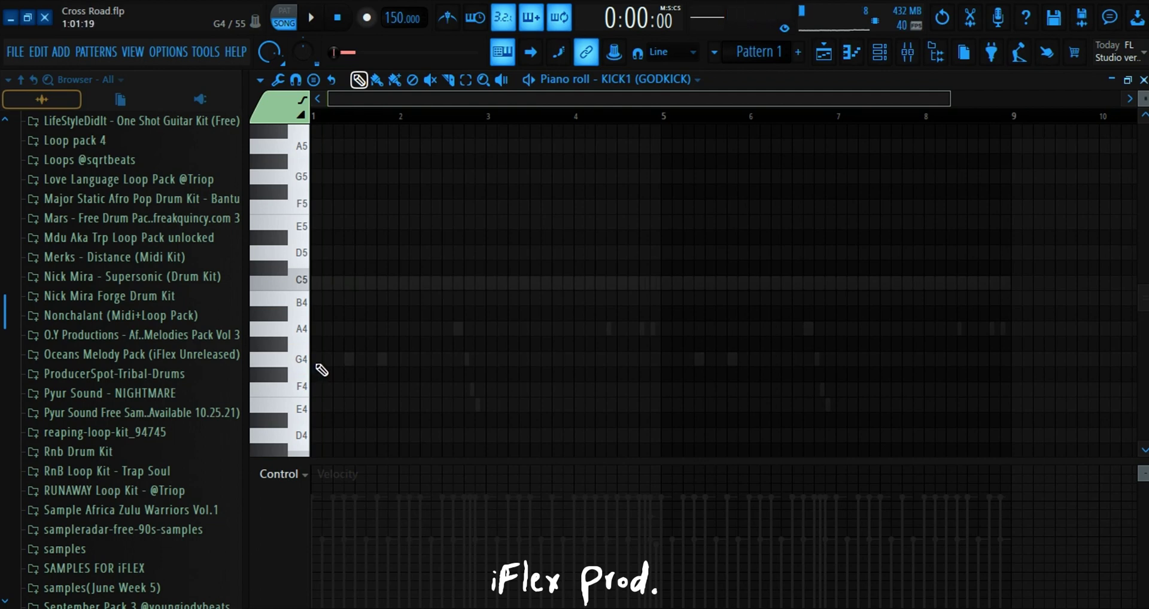
pyautogui.click(349, 359)
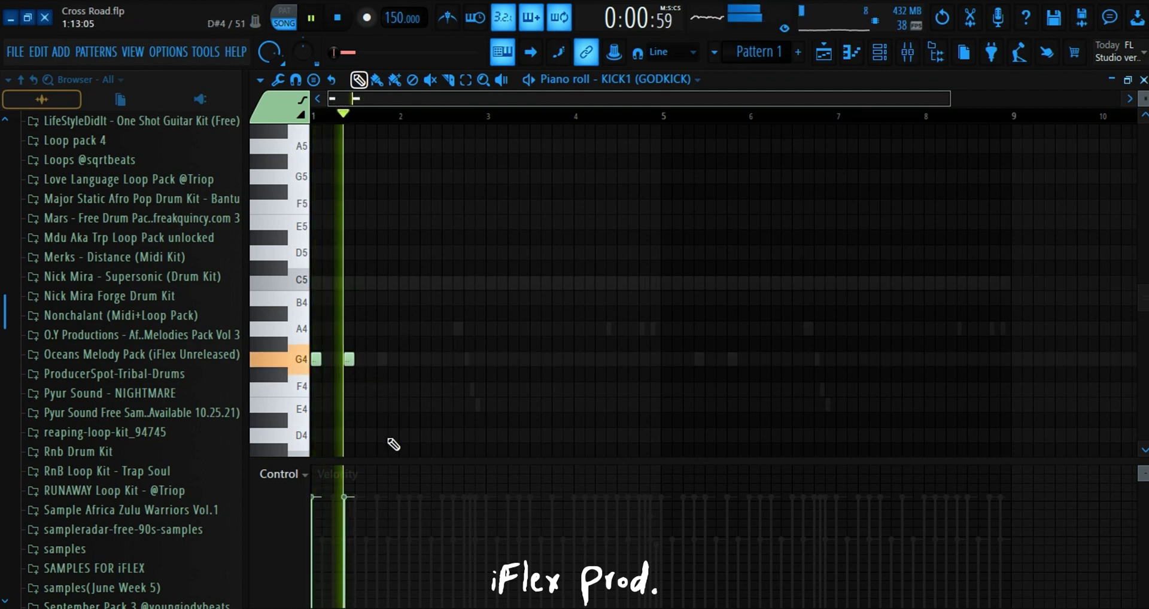
pyautogui.click(458, 359)
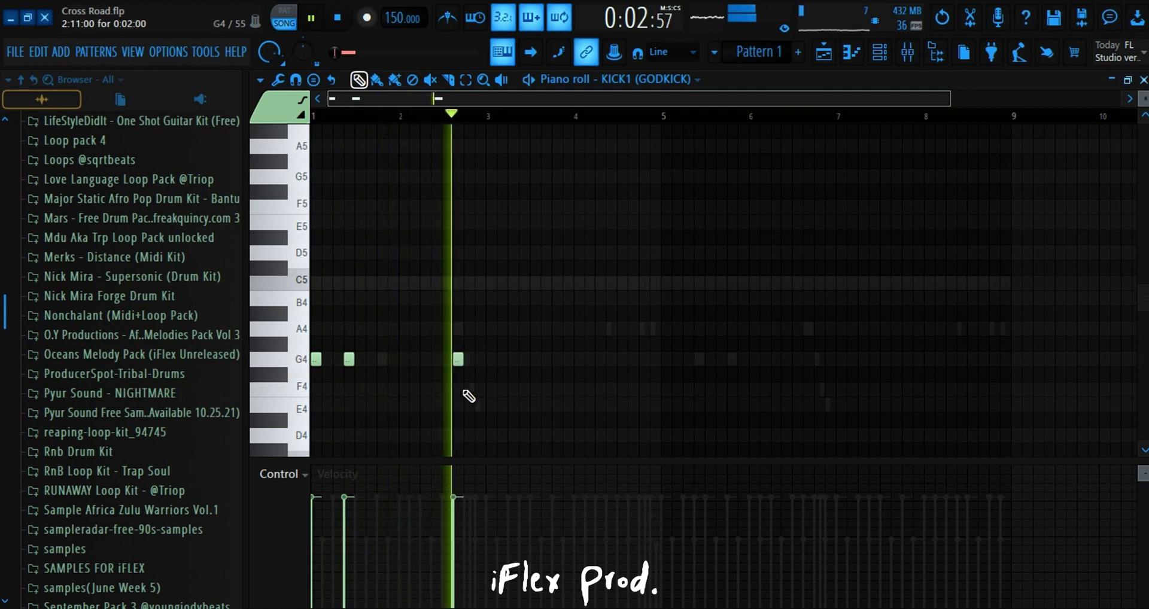
pyautogui.click(490, 359)
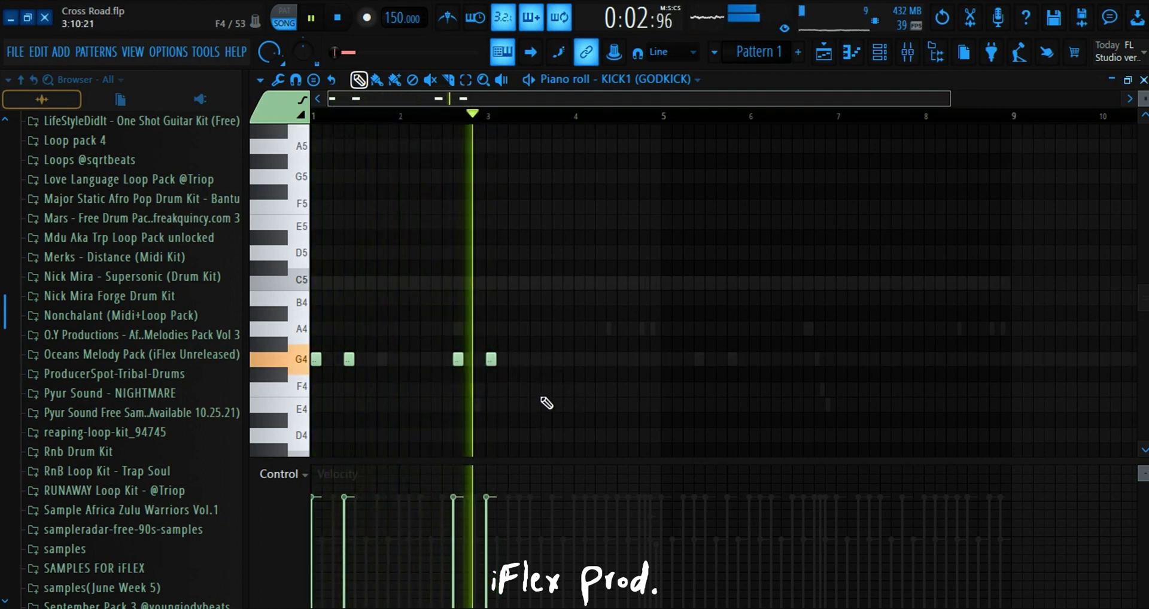
pyautogui.click(524, 359)
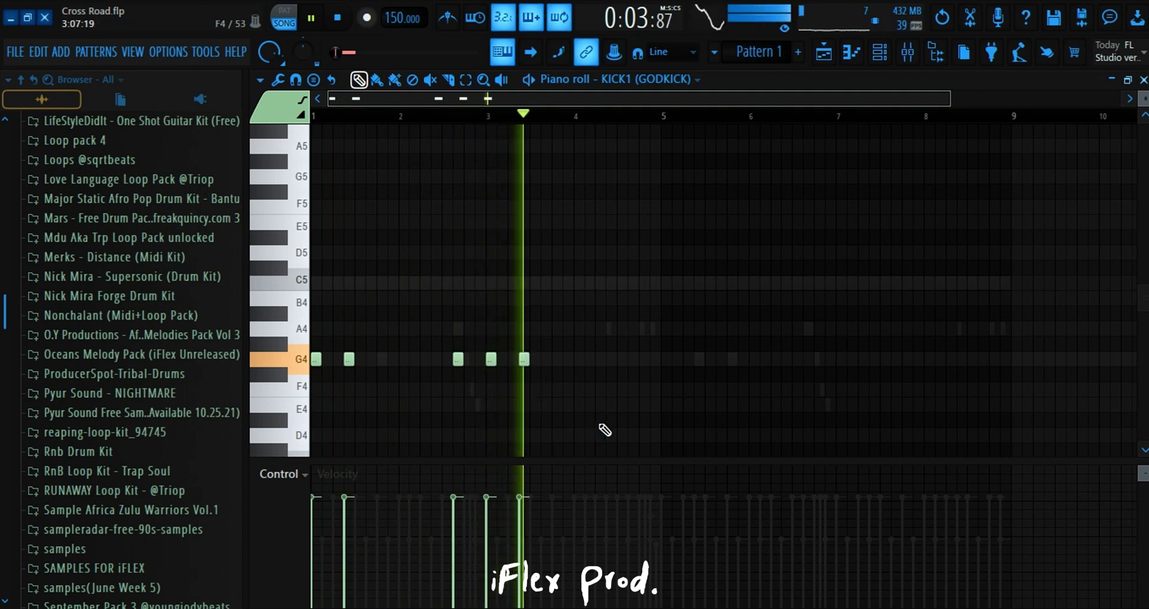
# Continue the kick pattern on G4 from bar 4 through bar 8.
pyautogui.click(600, 359)
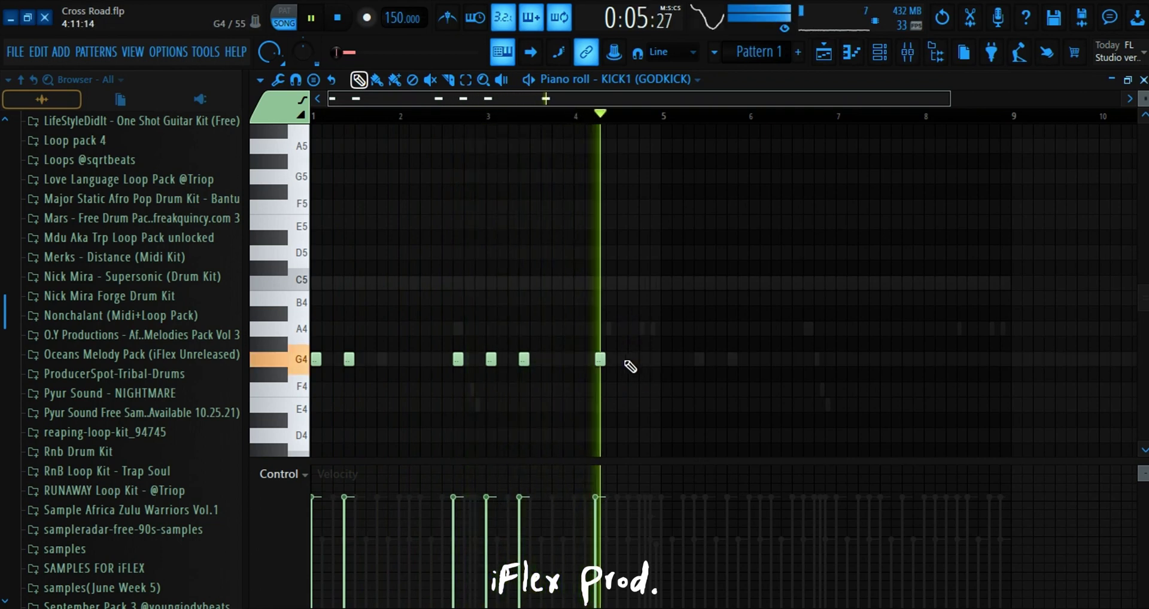
pyautogui.click(633, 359)
pyautogui.click(666, 360)
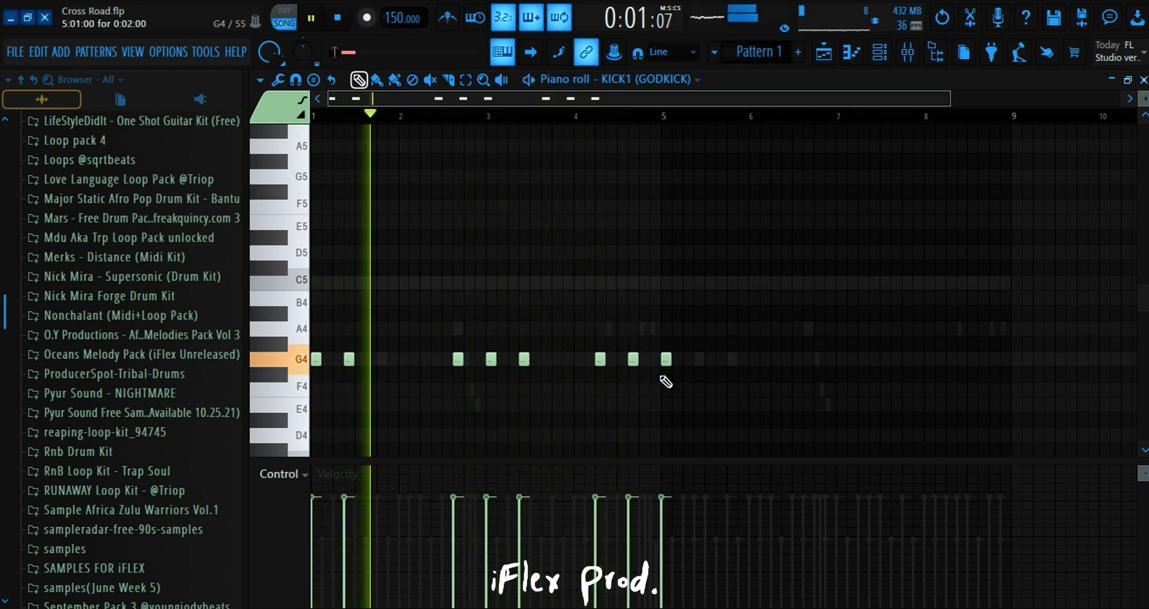
pyautogui.click(699, 359)
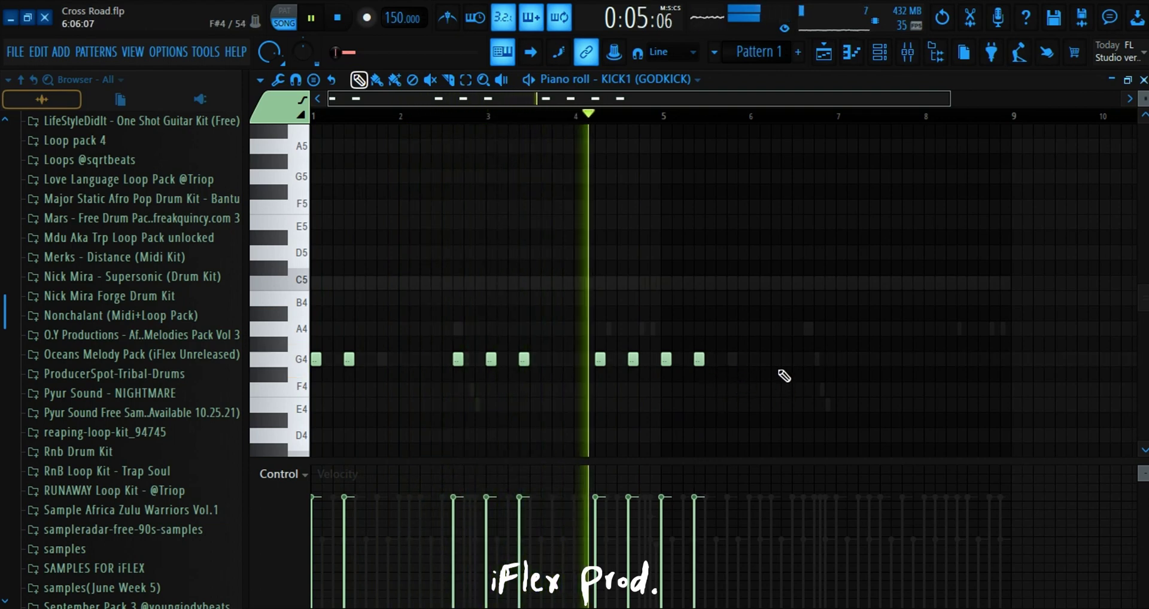
pyautogui.click(808, 359)
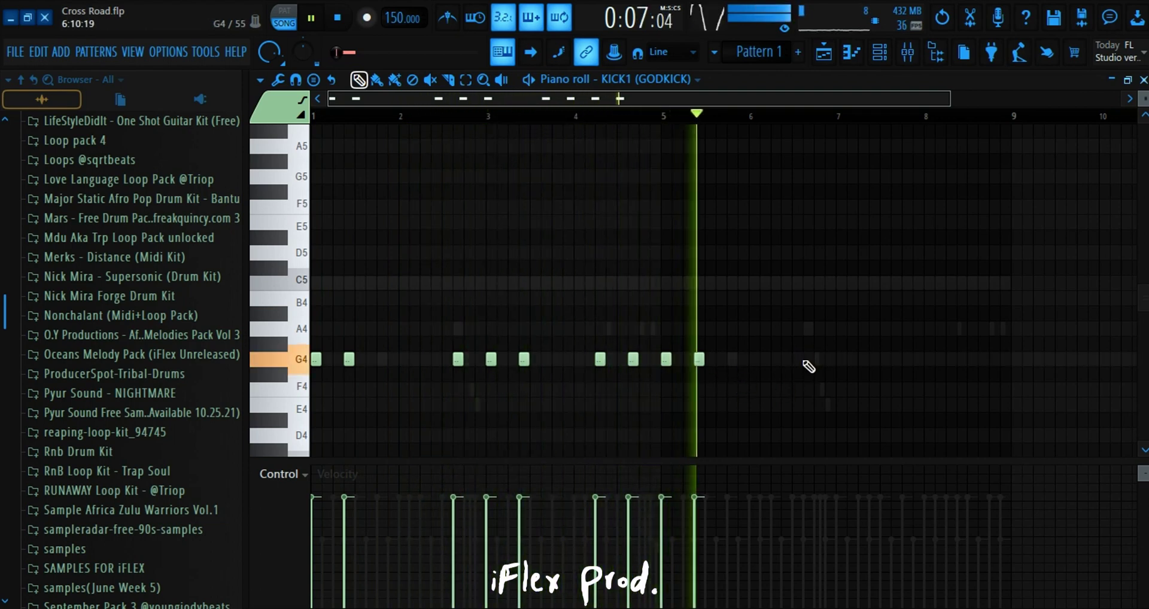
pyautogui.click(841, 359)
pyautogui.click(874, 359)
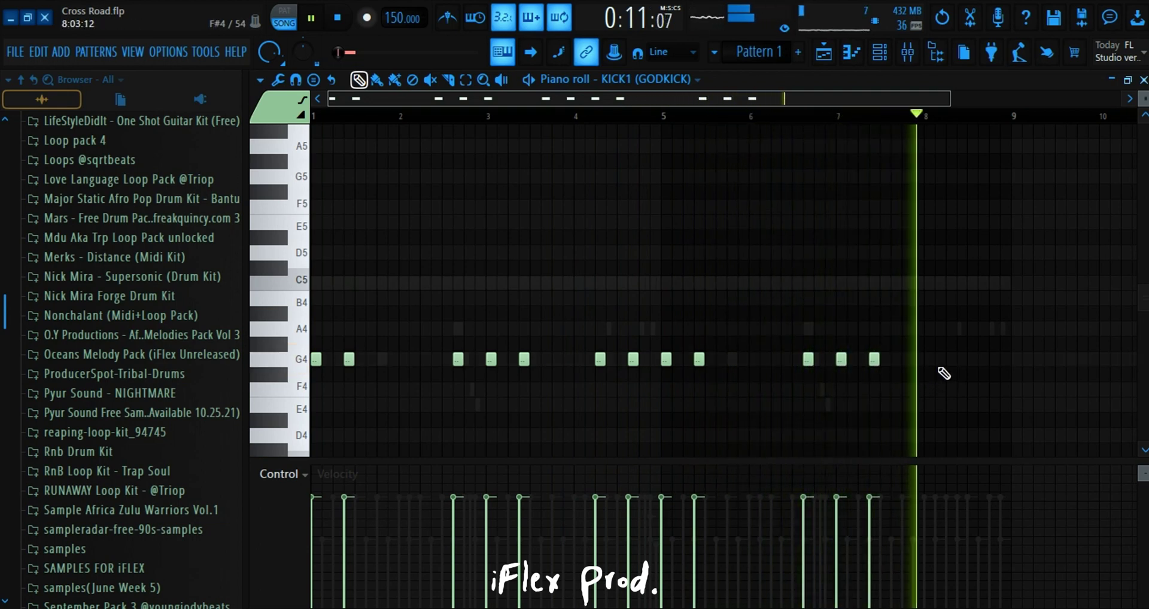
pyautogui.click(951, 359)
pyautogui.click(984, 359)
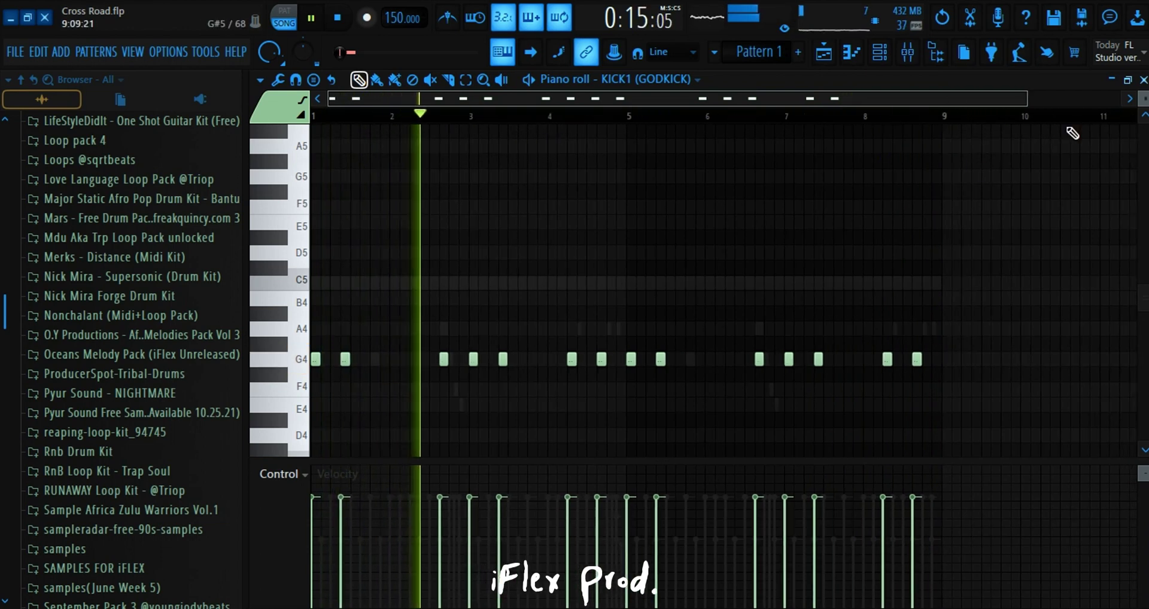
# Add the nm - stingz perc sample as a new channel and route it to mixer insert 8.
pyautogui.press('F7')
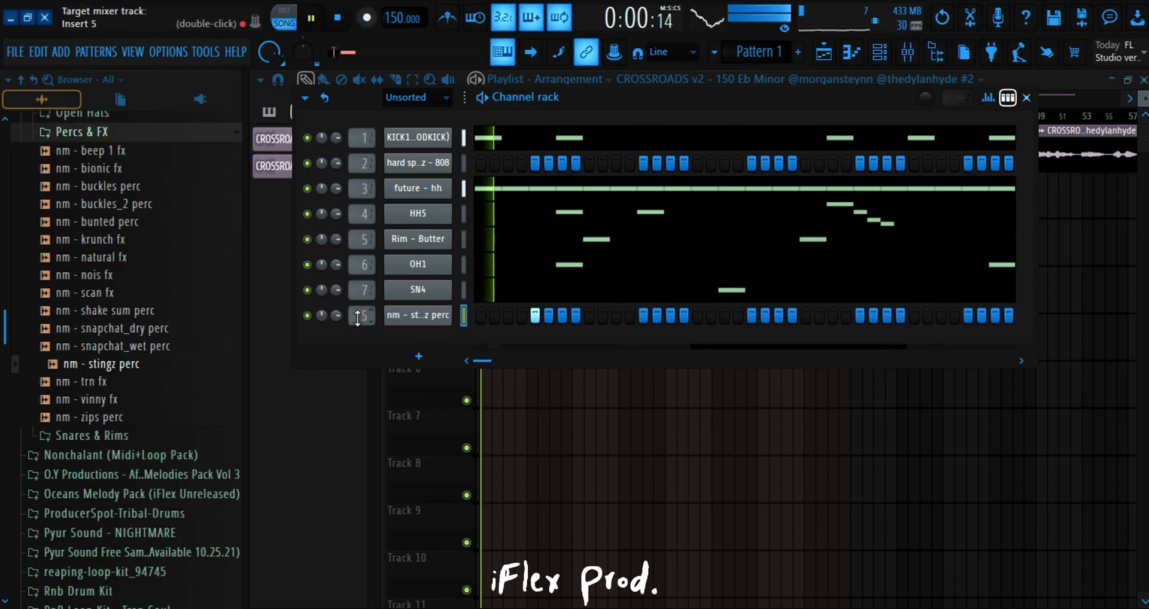
pyautogui.scroll(1, 357, 318)
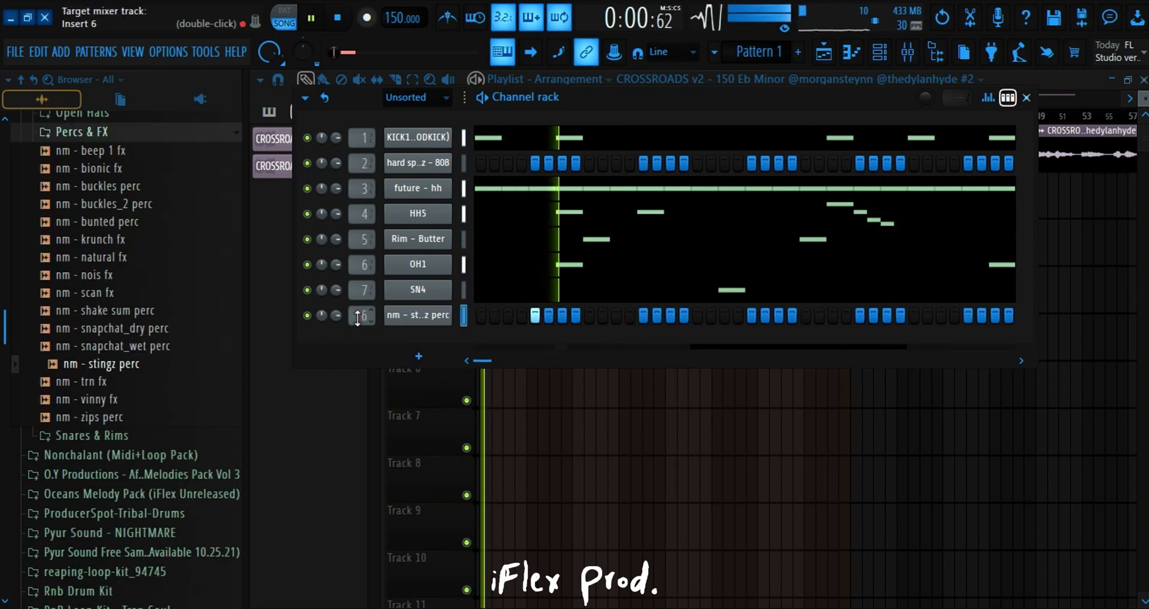
pyautogui.press('space')
pyautogui.click(448, 315)
pyautogui.moveTo(558, 325); pyautogui.dragTo(522, 119)
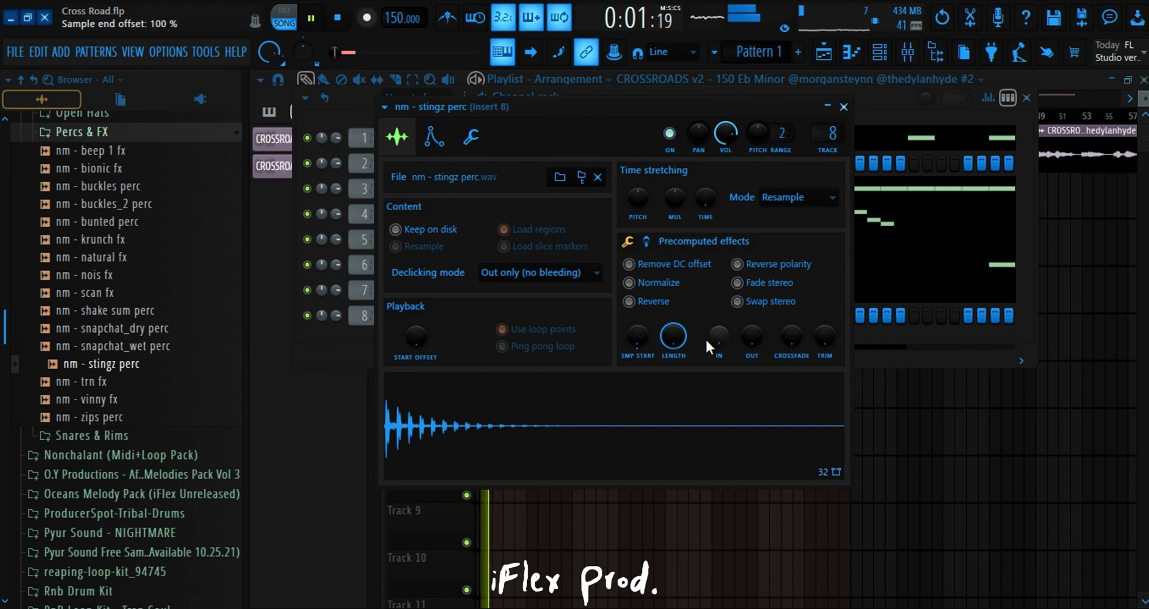
pyautogui.click(443, 318)
# Place the stingz perc on C5 early in bars 1 and 3 and duplicate the notes into the following bars.
pyautogui.rightClick(444, 318)
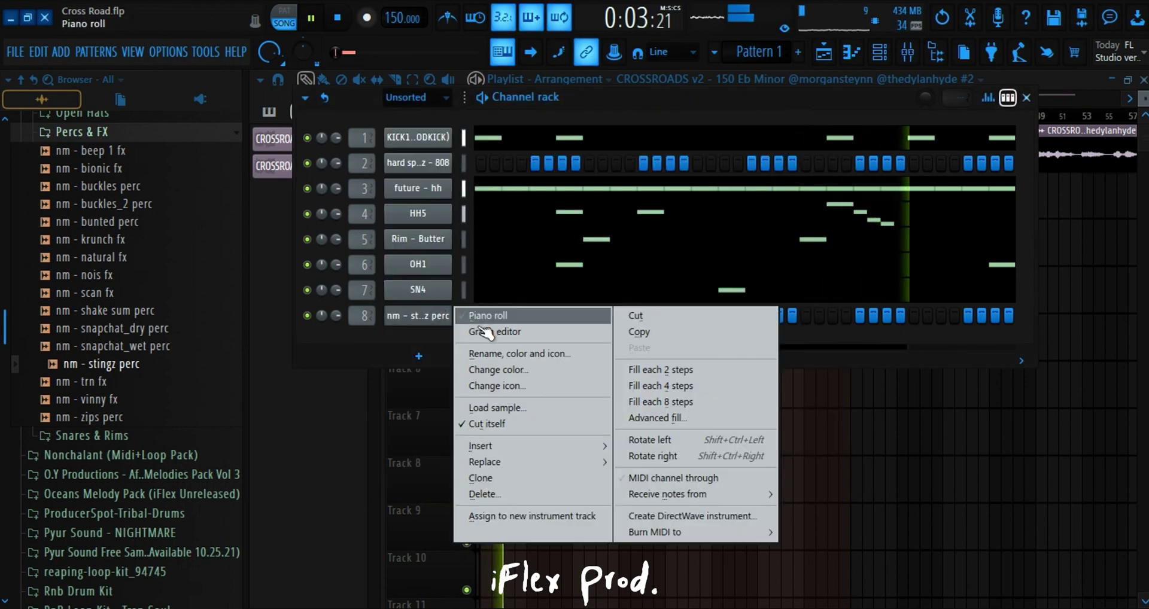
pyautogui.click(479, 313)
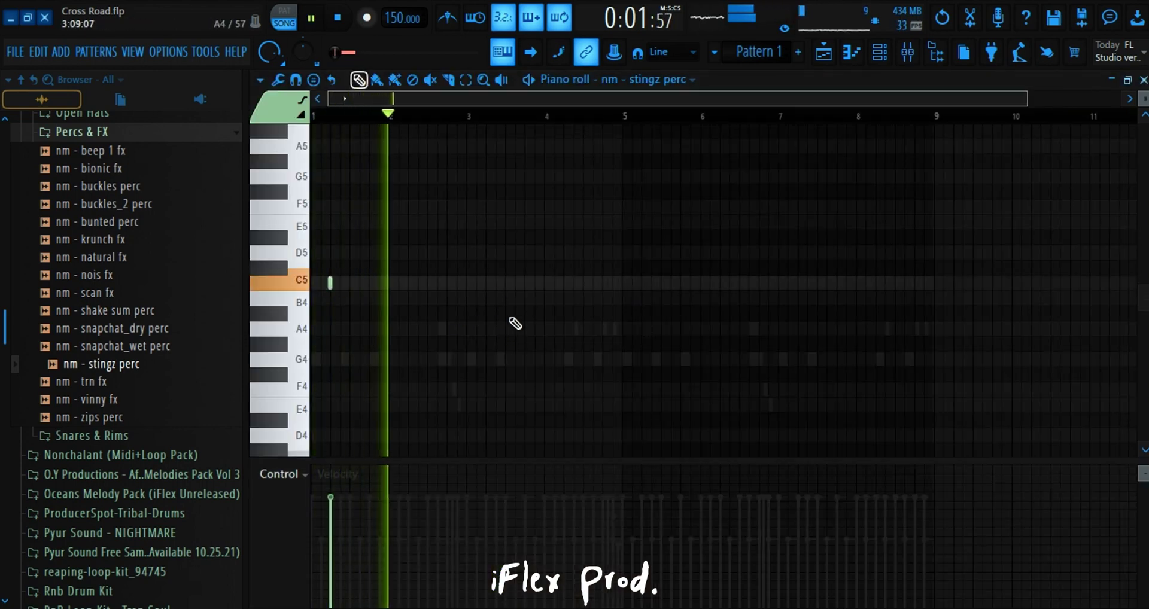
pyautogui.click(485, 283)
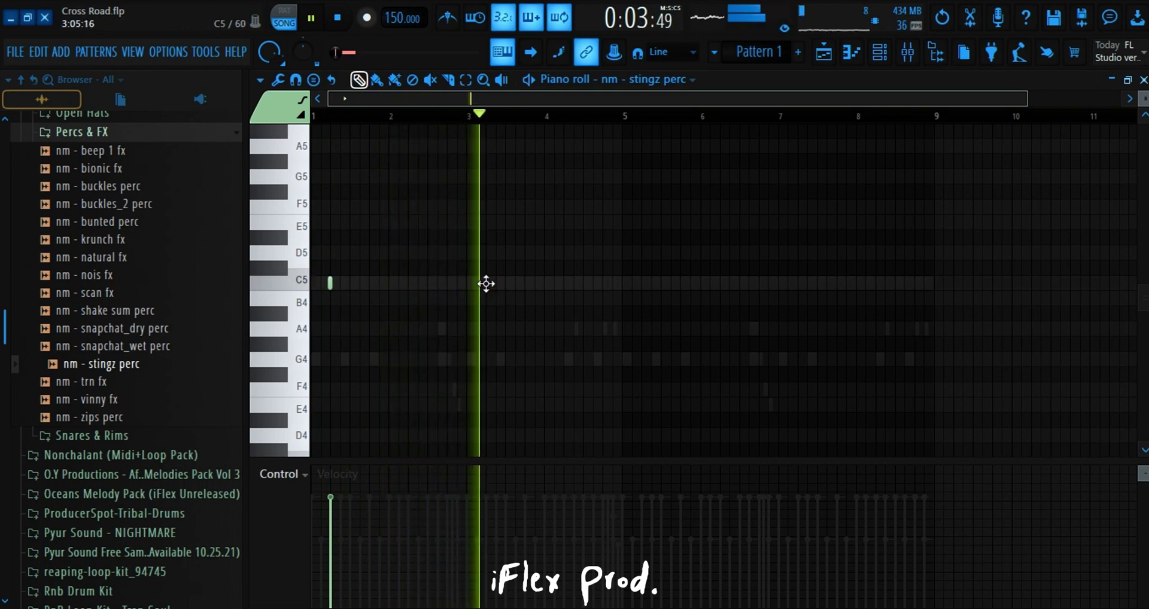
pyautogui.click(466, 80)
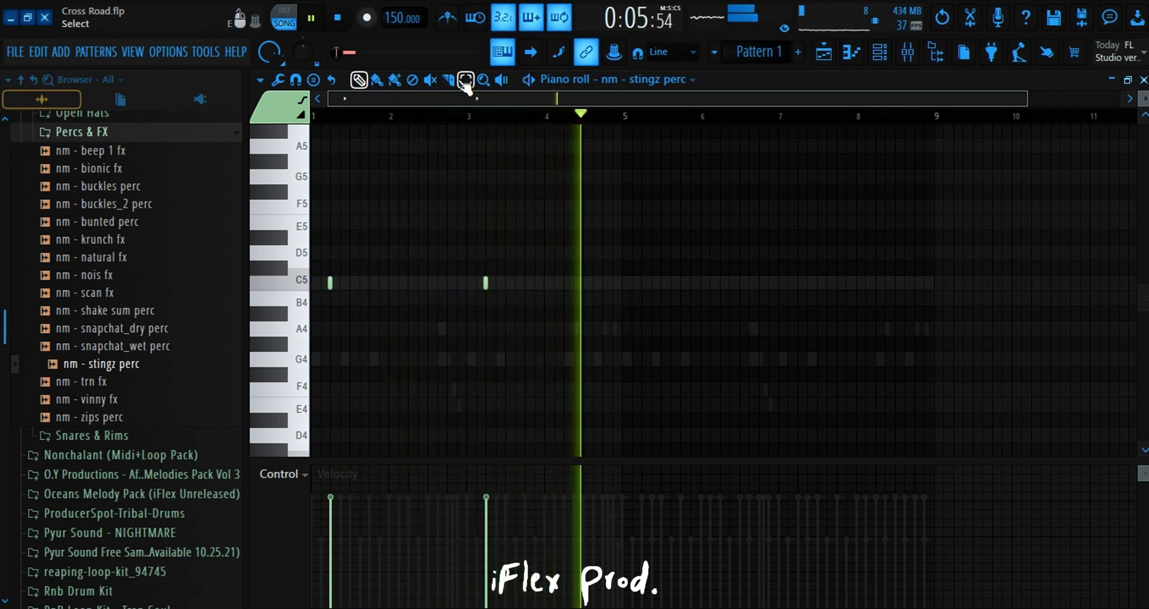
pyautogui.hotkey('ctrl', 'a')
pyautogui.hotkey('ctrl', 'b')
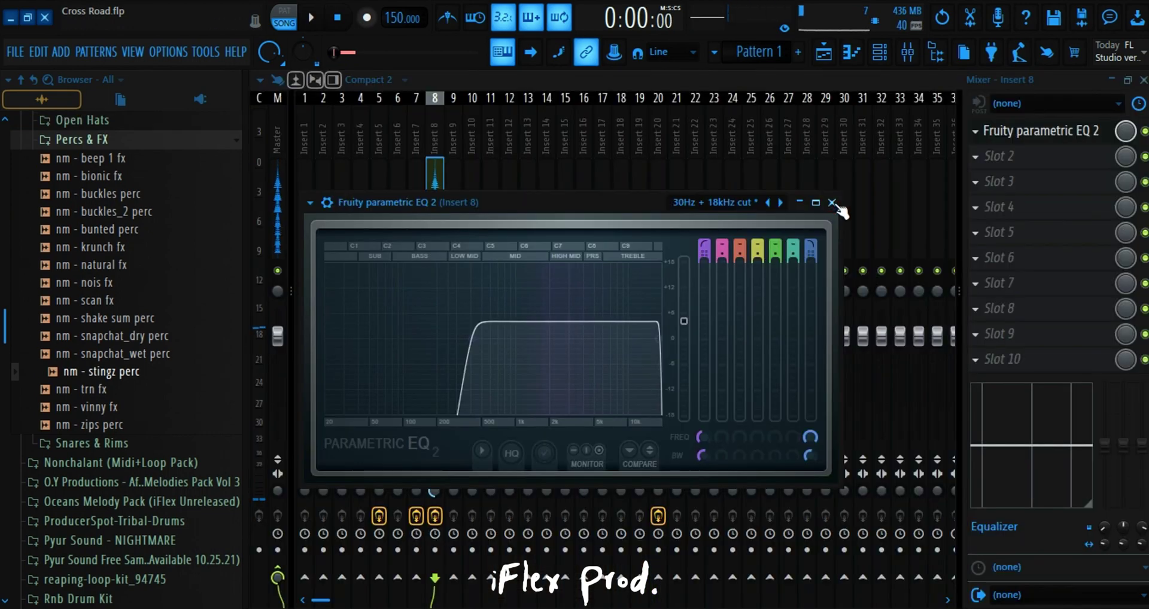
# Close the perc's EQ and add Fruity Stereo Shaper to the second effect slot of mixer insert 8.
pyautogui.click(840, 204)
pyautogui.click(970, 156)
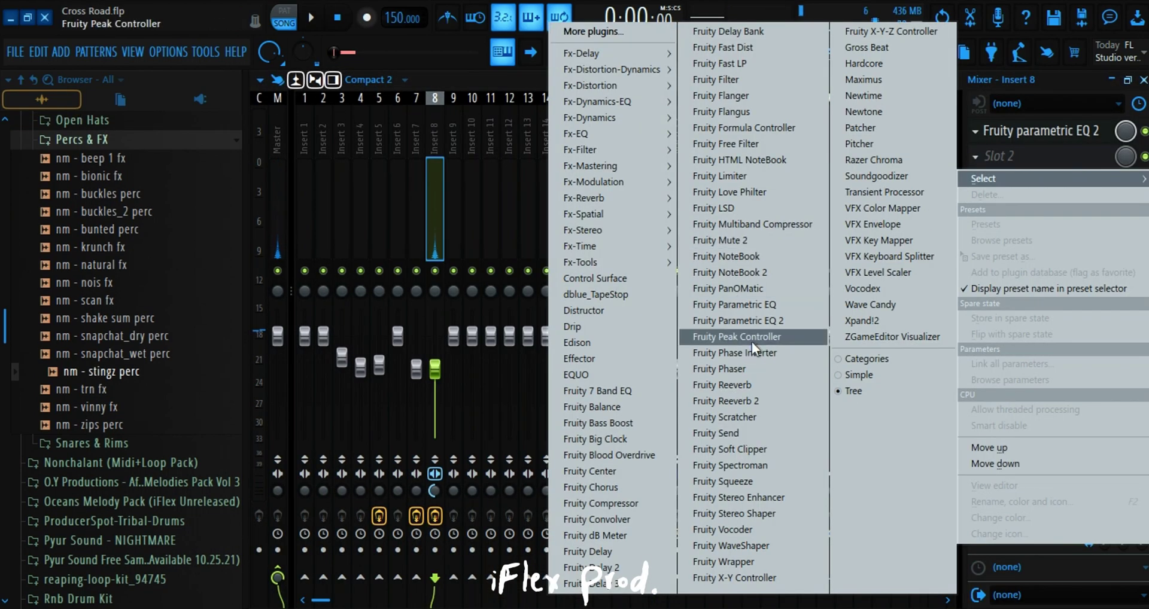
pyautogui.click(762, 501)
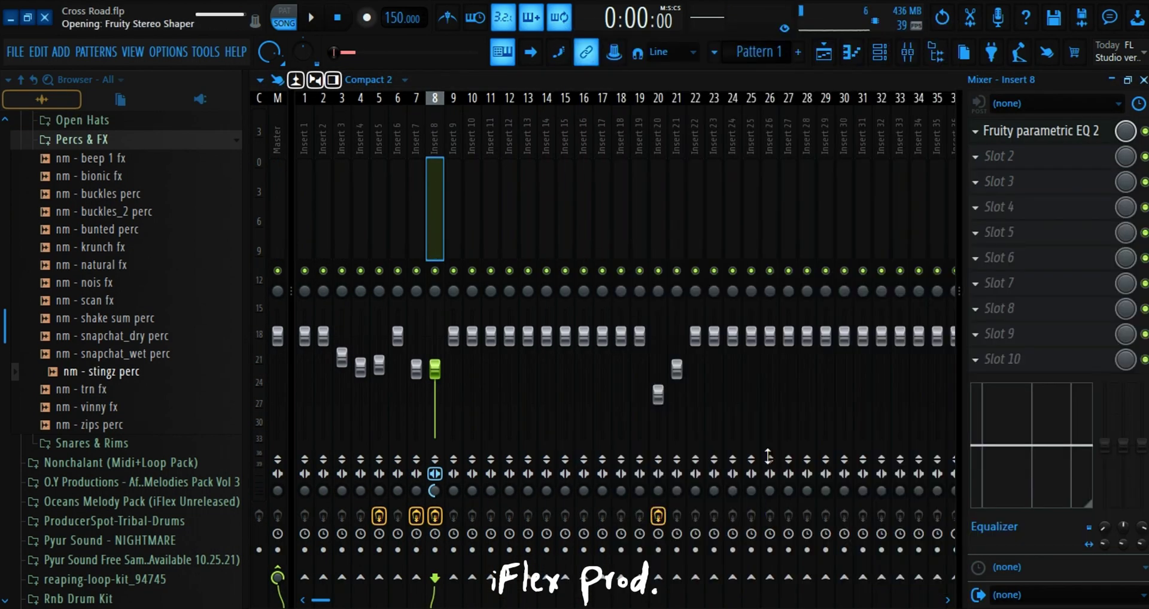
# Load a delay-based Effects preset in insert 8's Fruity Stereo Shaper and reduce the plugin's mix level.
pyautogui.click(513, 224)
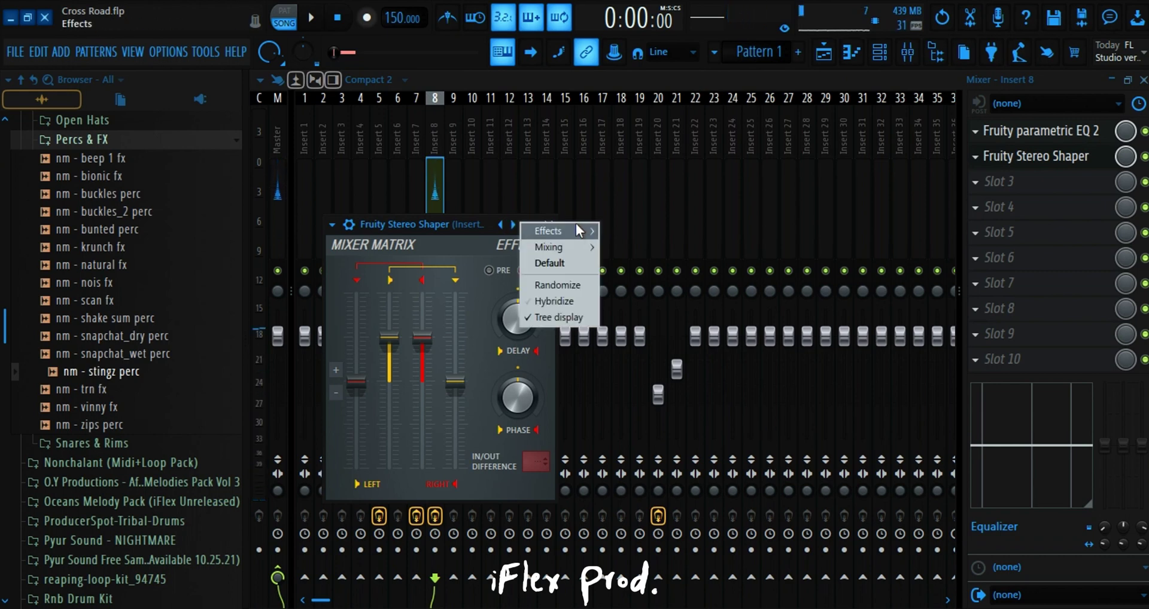
pyautogui.moveTo(576, 226)
pyautogui.click(617, 245)
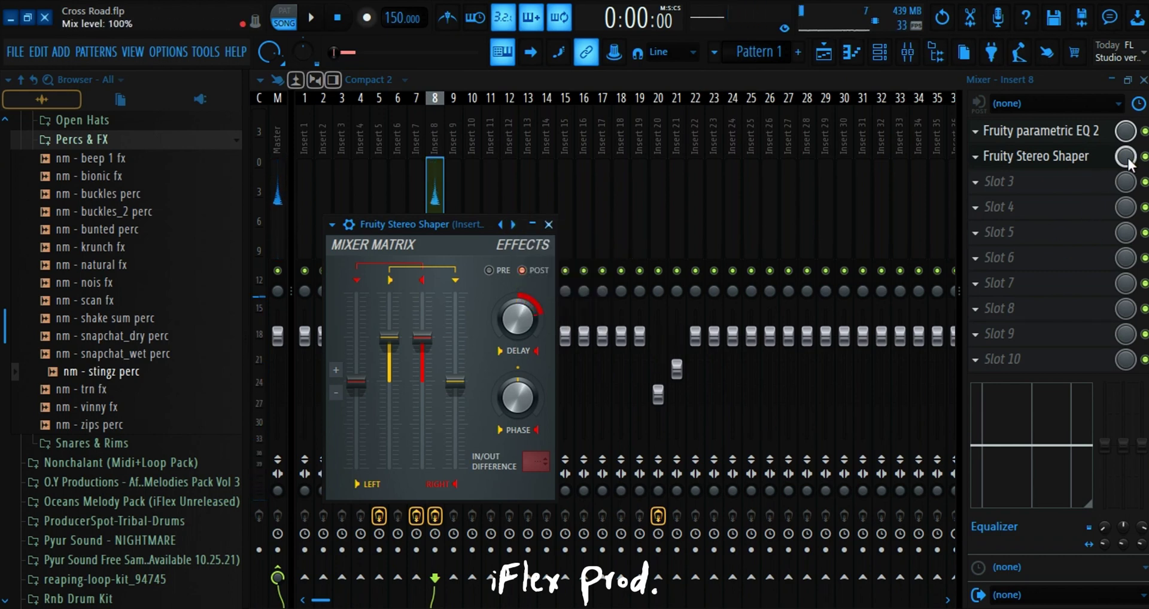
pyautogui.moveTo(1127, 158); pyautogui.dragTo(1127, 179)
# Lower the perc's fader on mixer insert 8 to 48% during playback and close the mixer and Stereo Shaper windows.
pyautogui.press('q')
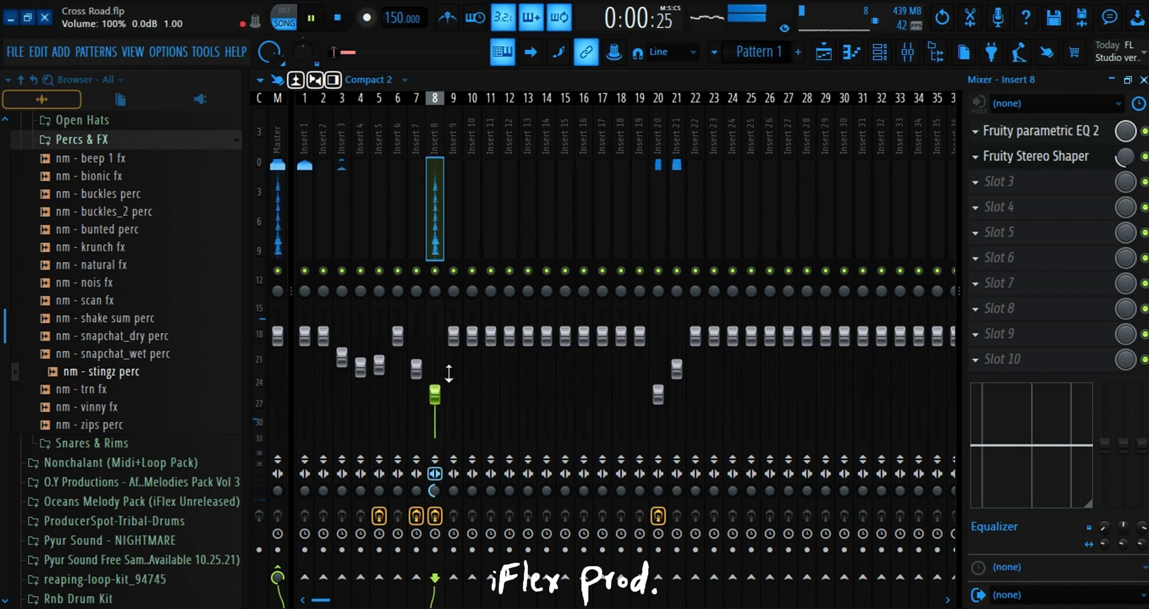
pyautogui.press('space')
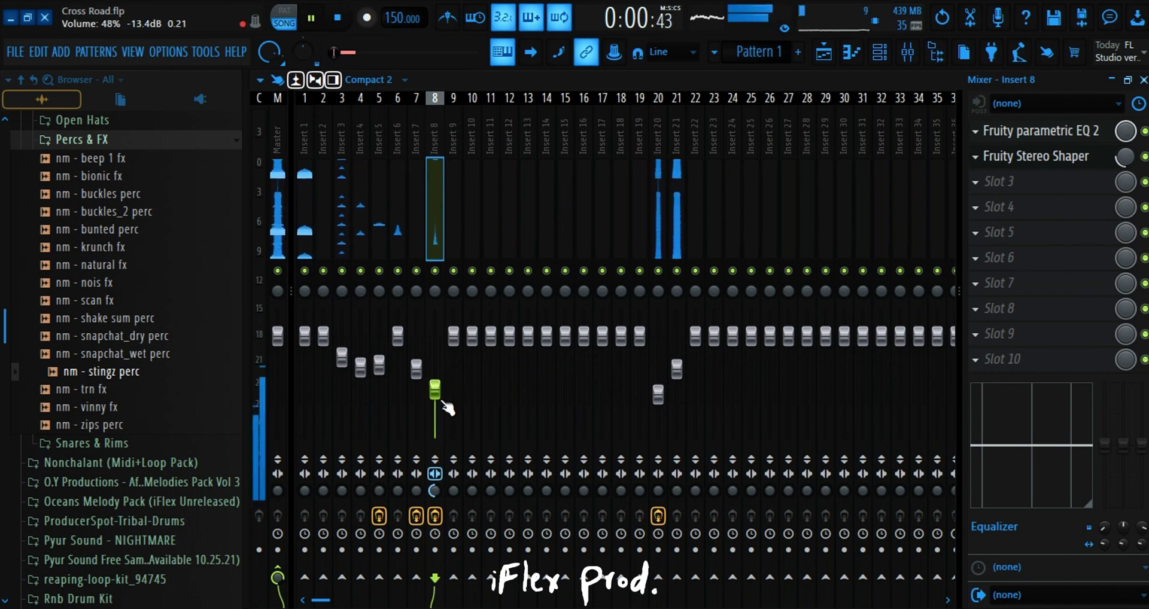
pyautogui.click(1143, 79)
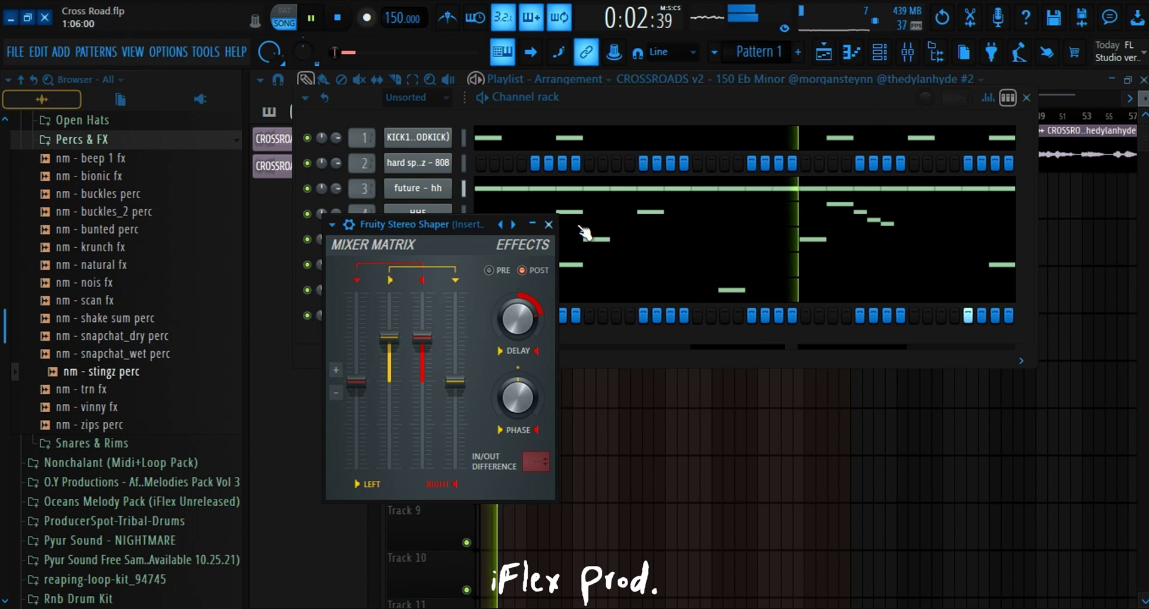
pyautogui.click(545, 225)
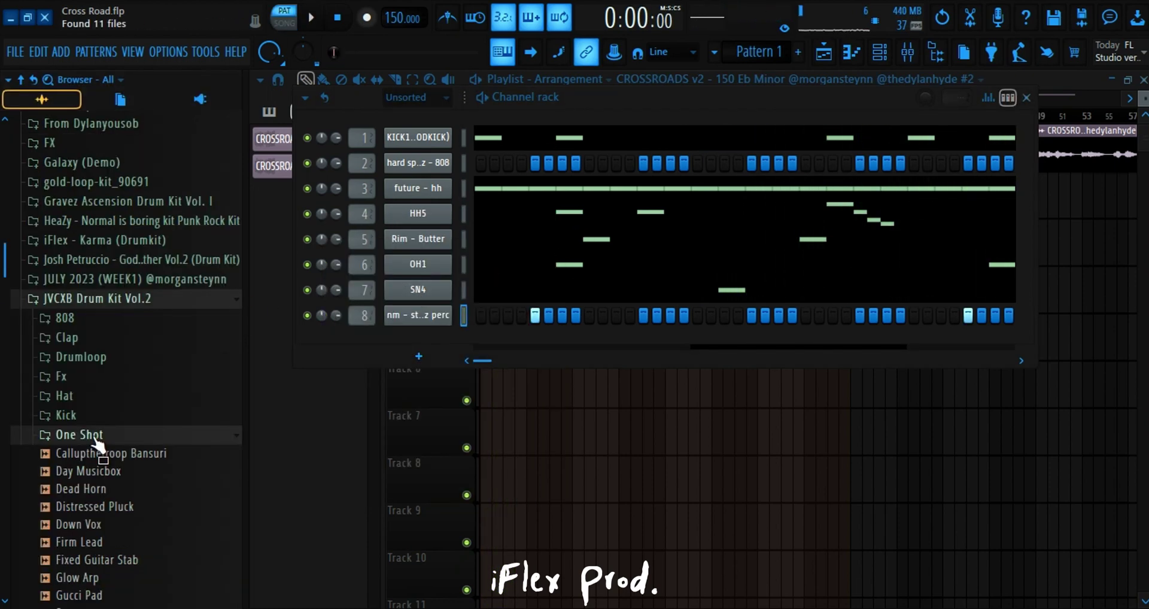
# Add Cymatics - Diamonds Perc from the Cymatics - Trap Starter Pack's Percussion folder as a new channel with a hit on step 11.
pyautogui.click(94, 436)
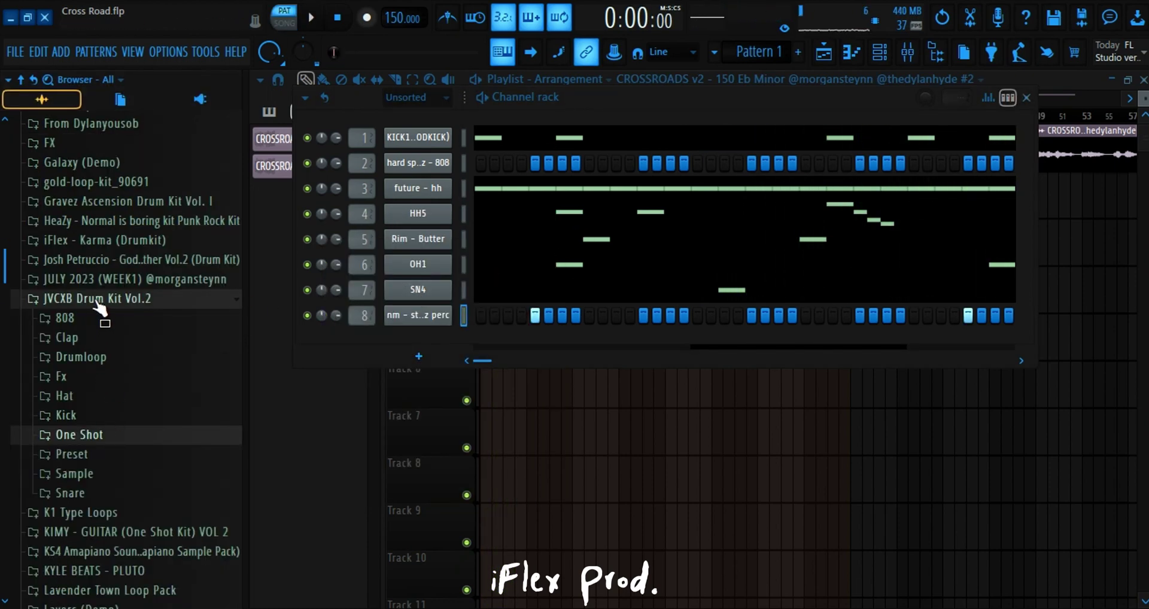
pyautogui.click(97, 299)
pyautogui.scroll(5, 163, 320)
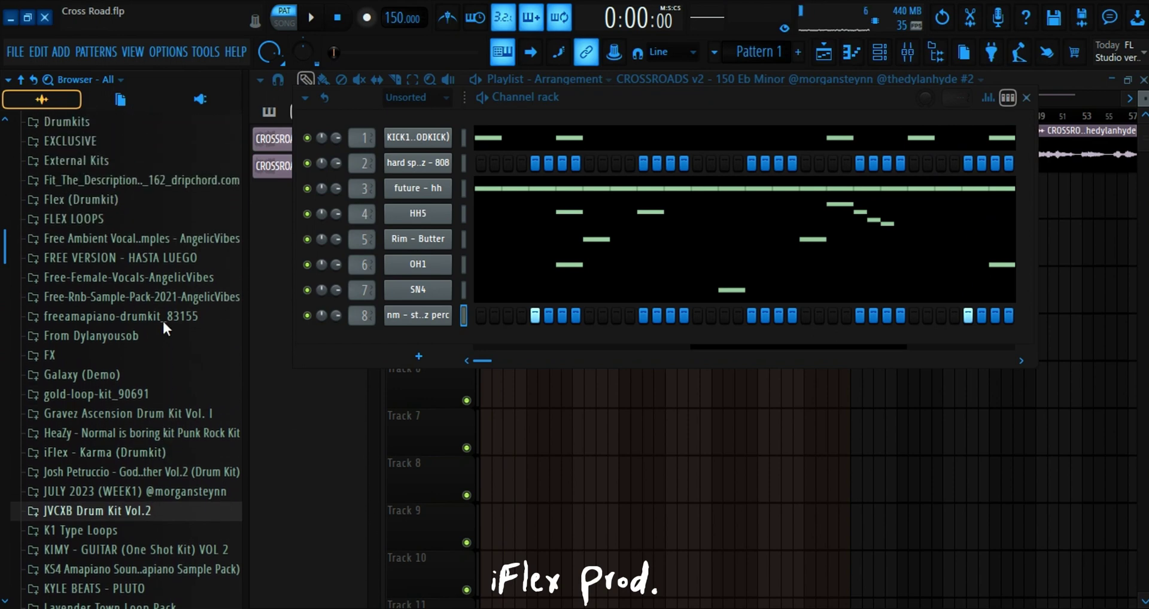
pyautogui.scroll(5, 163, 329)
pyautogui.click(125, 305)
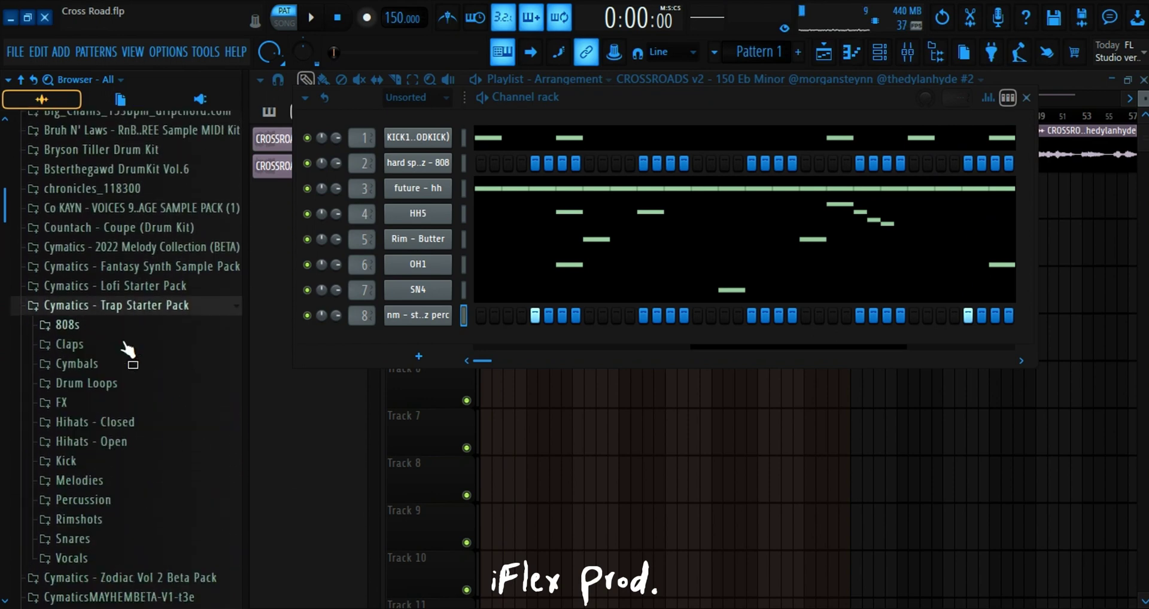
pyautogui.click(96, 502)
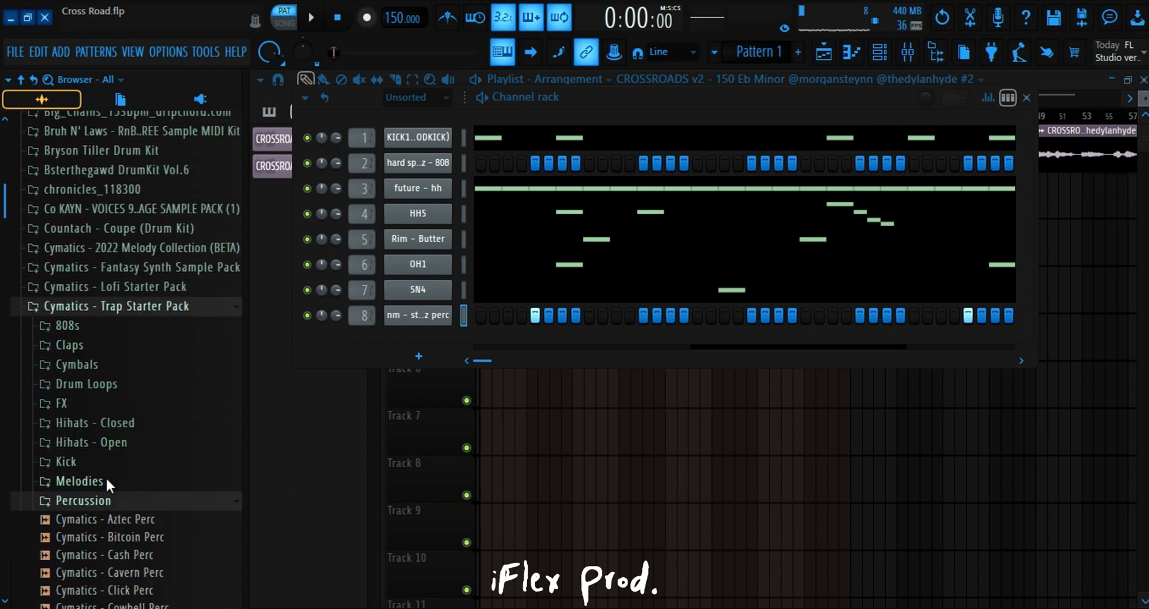
pyautogui.scroll(-5, 114, 375)
pyautogui.moveTo(142, 310); pyautogui.dragTo(186, 325)
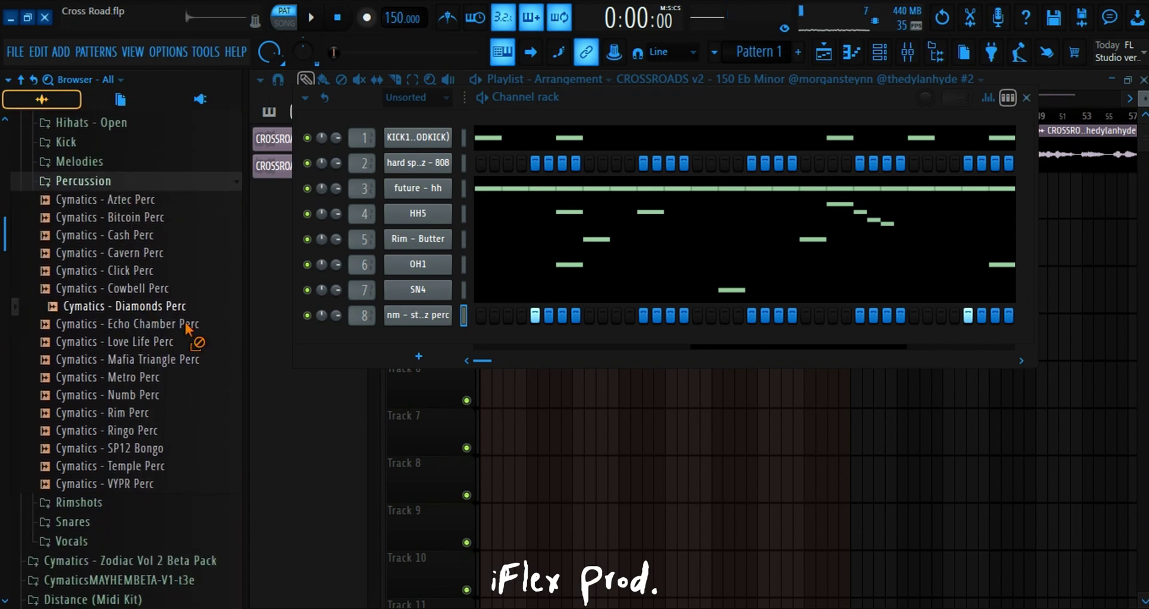
pyautogui.moveTo(335, 353); pyautogui.dragTo(413, 383)
pyautogui.press('space')
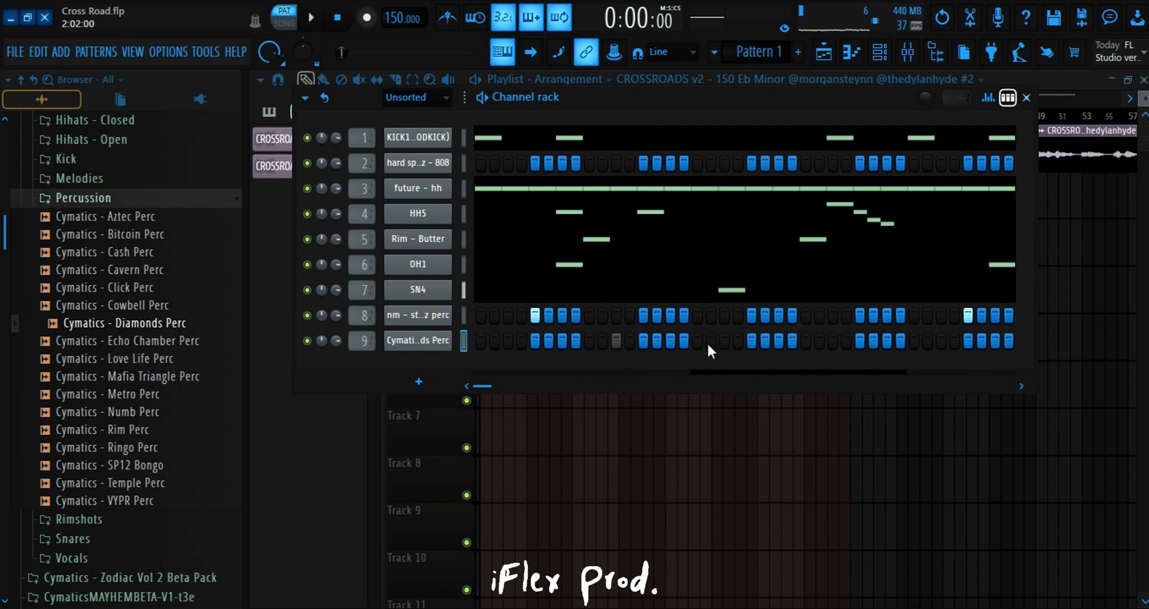
# Try Diamonds Perc hits on steps 17 and 18 while the pattern plays.
pyautogui.press('space')
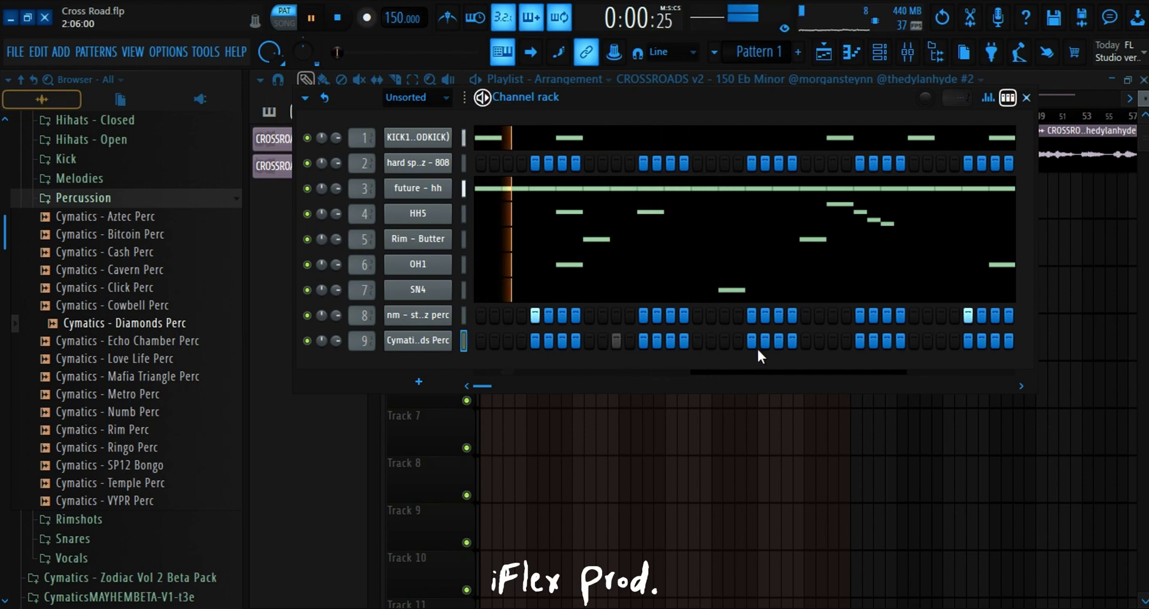
pyautogui.click(699, 340)
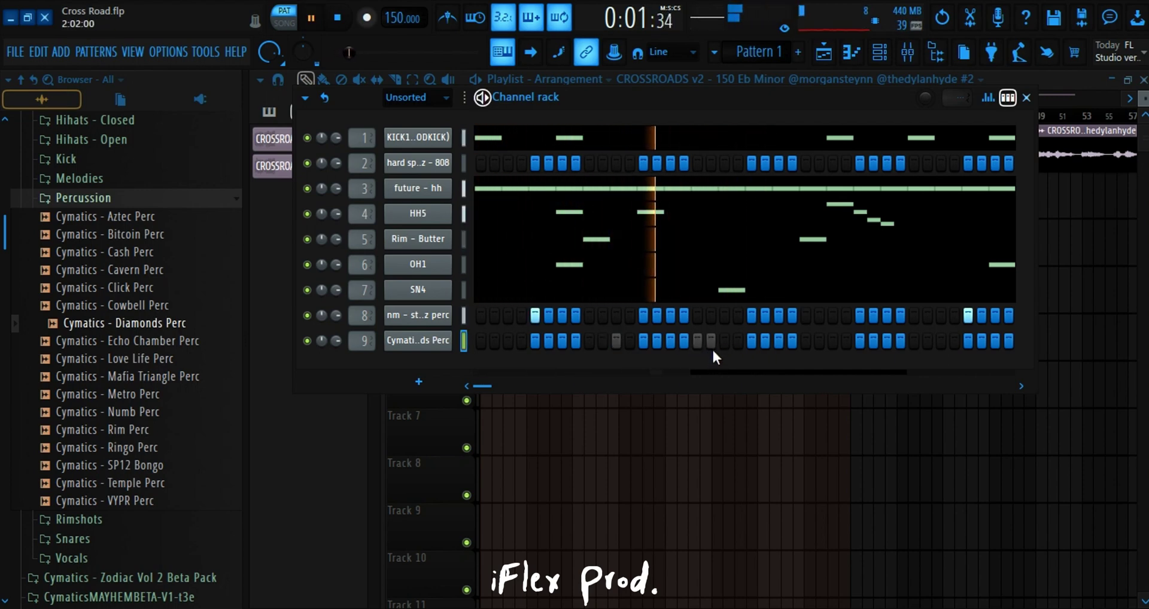
pyautogui.click(712, 341)
pyautogui.click(698, 342)
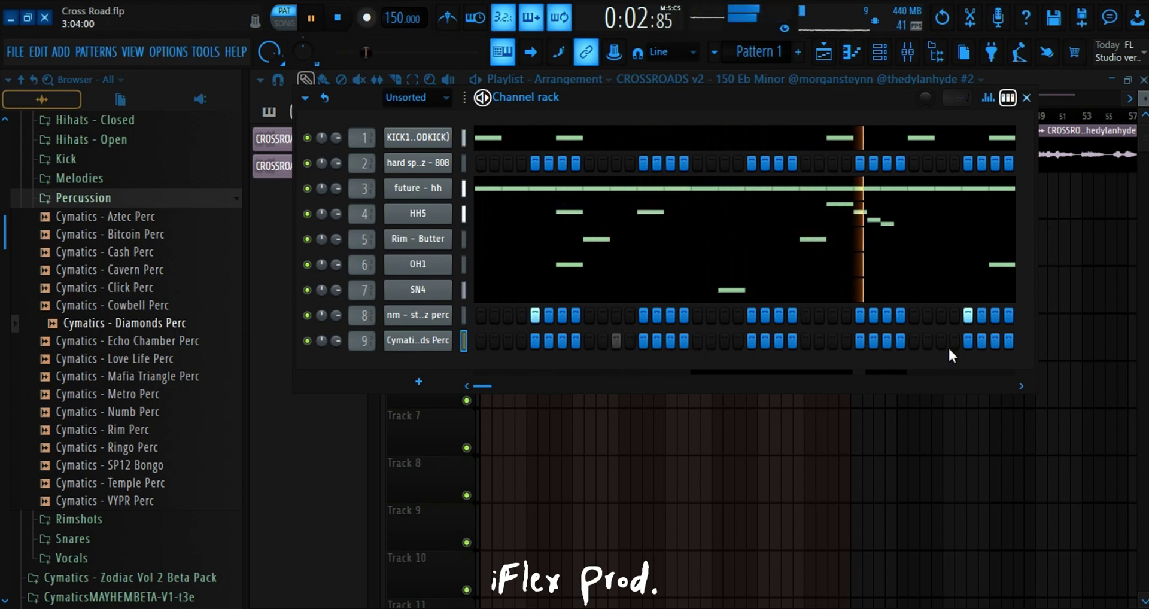
# In the Diamonds Perc piano roll, add one C5 note in the second half of bar 3 and four in the second half of bar 4.
pyautogui.rightClick(453, 338)
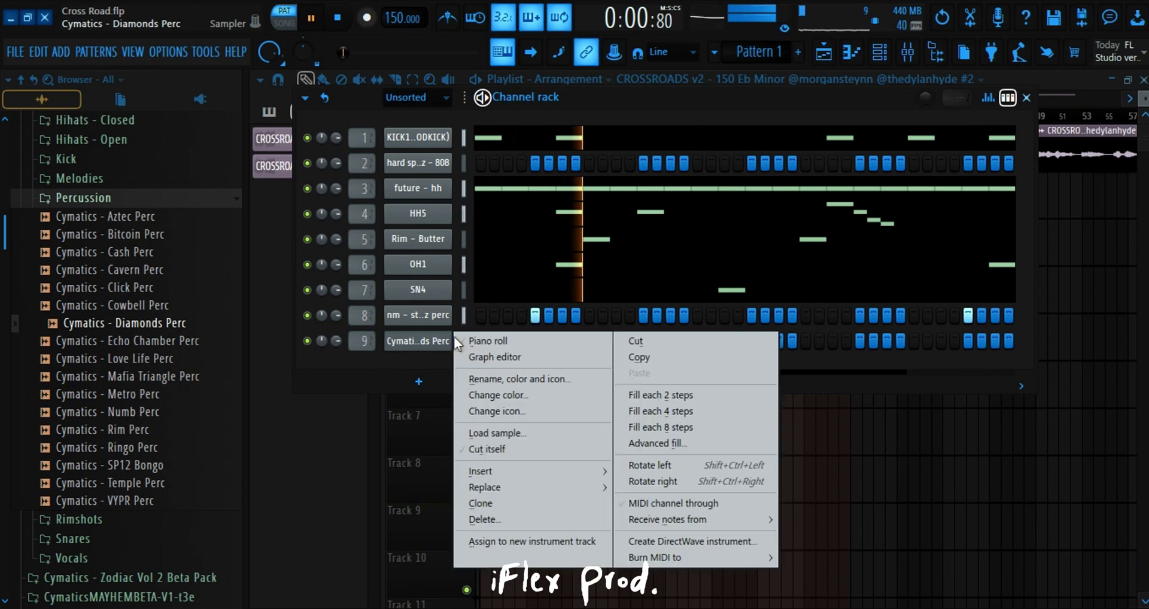
pyautogui.click(462, 341)
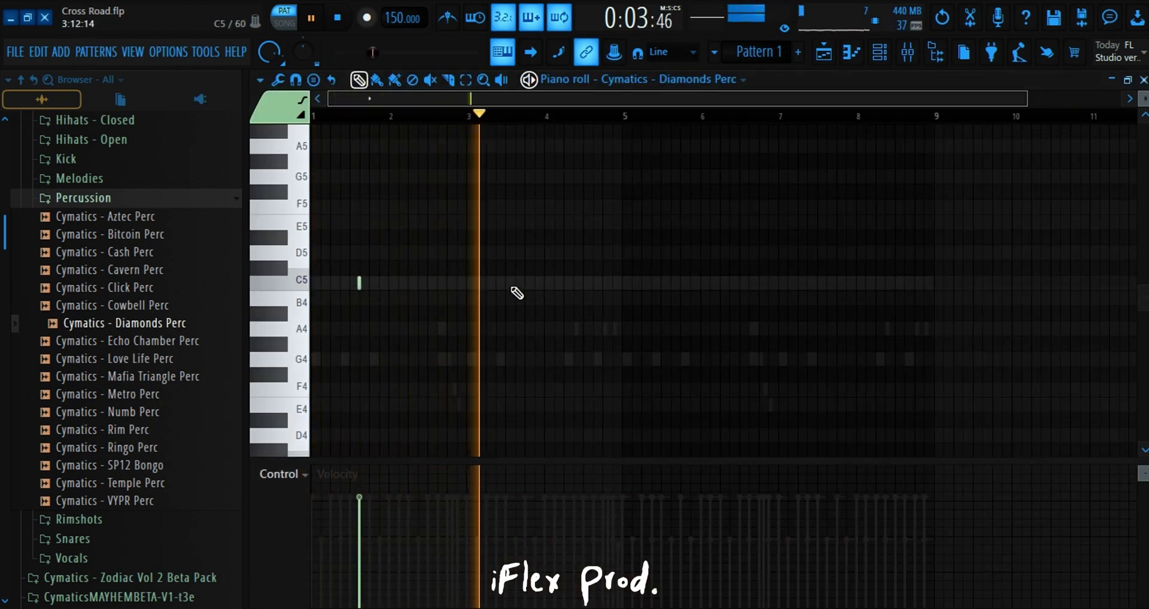
pyautogui.click(515, 283)
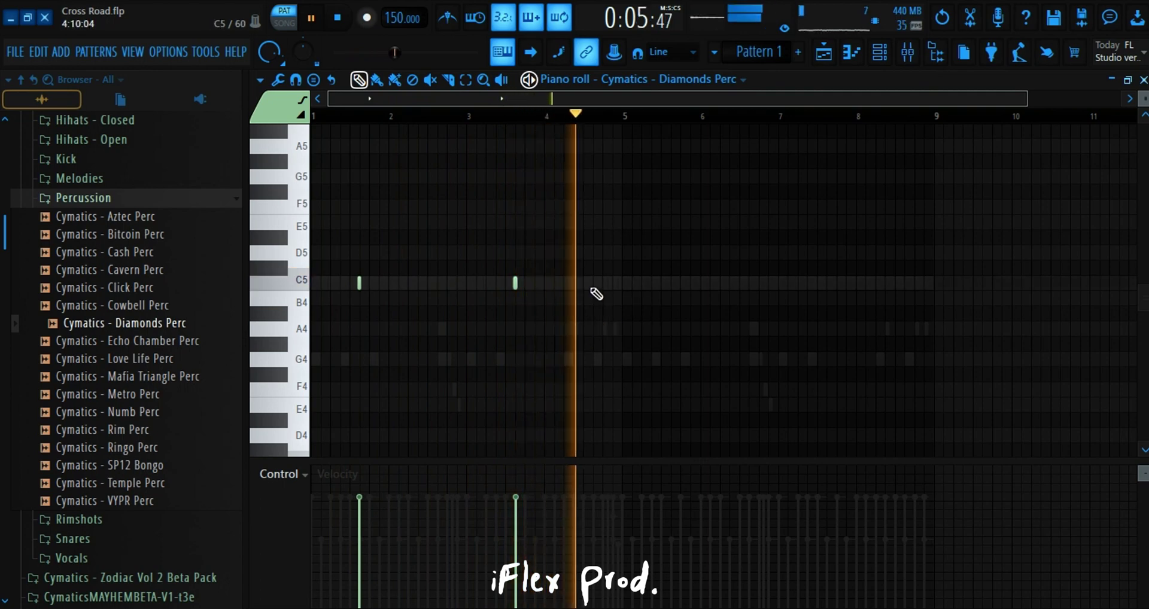
pyautogui.click(594, 283)
pyautogui.click(613, 283)
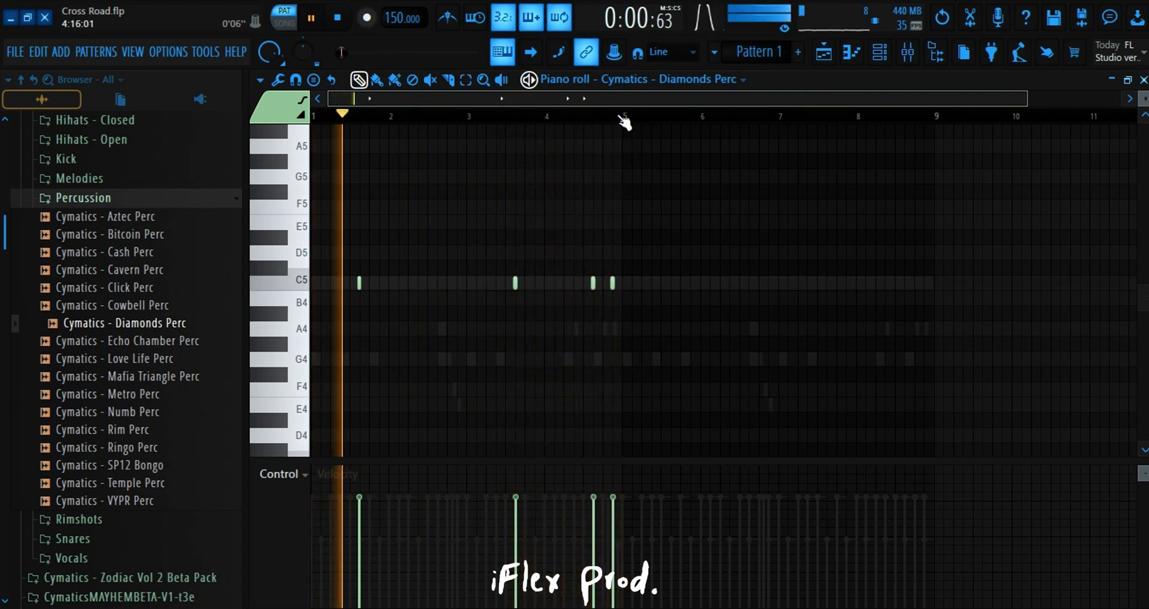
pyautogui.scroll(5, 624, 123)
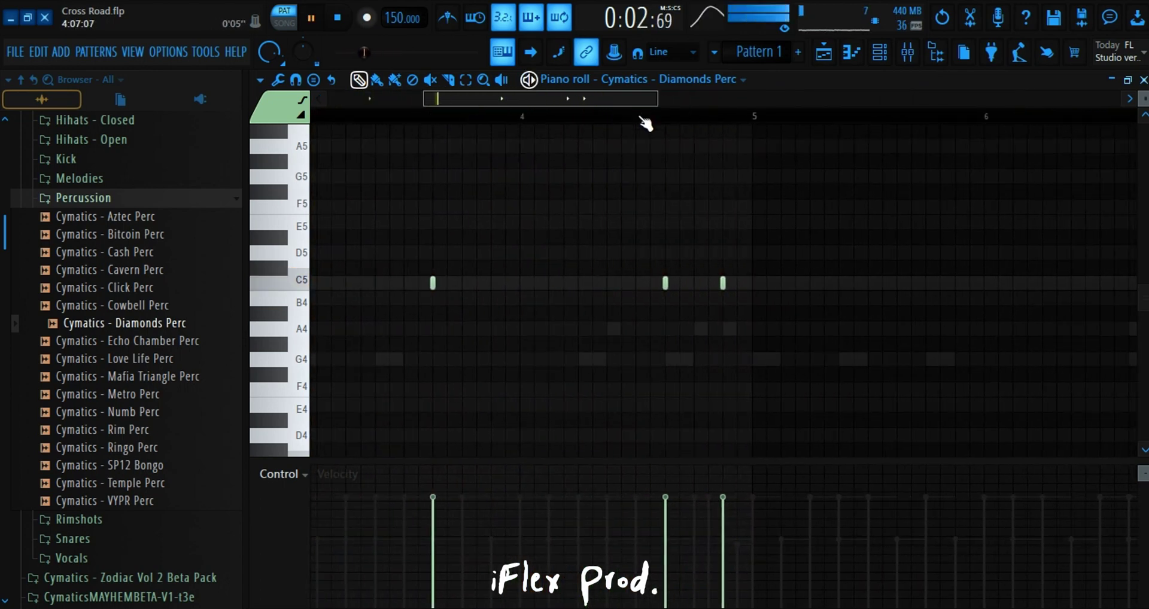
pyautogui.scroll(2, 868, 122)
pyautogui.click(855, 284)
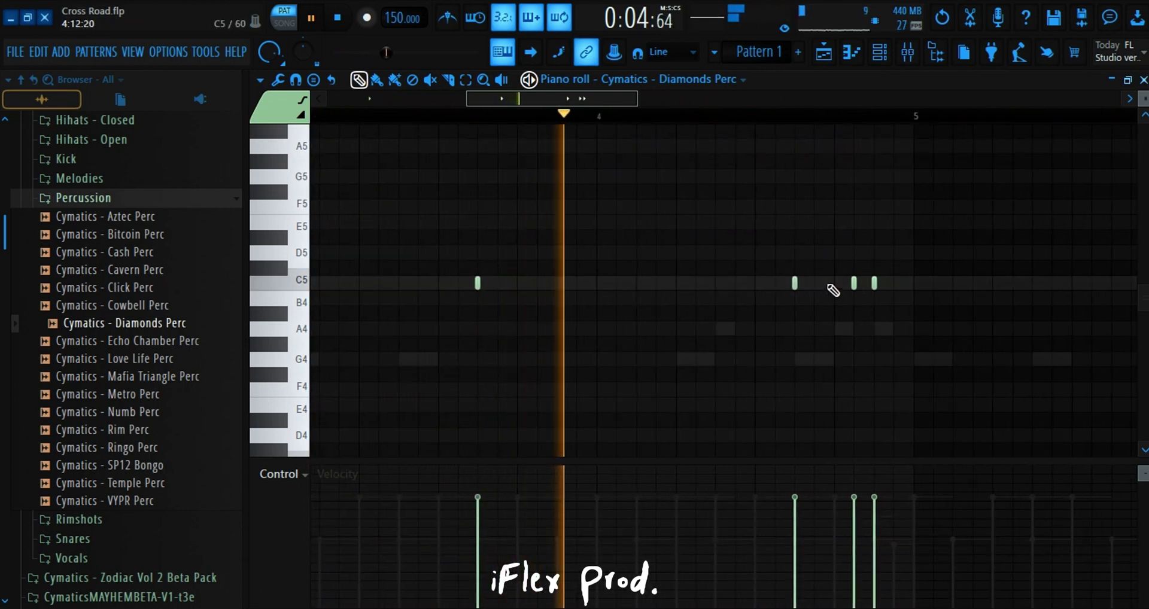
pyautogui.click(834, 283)
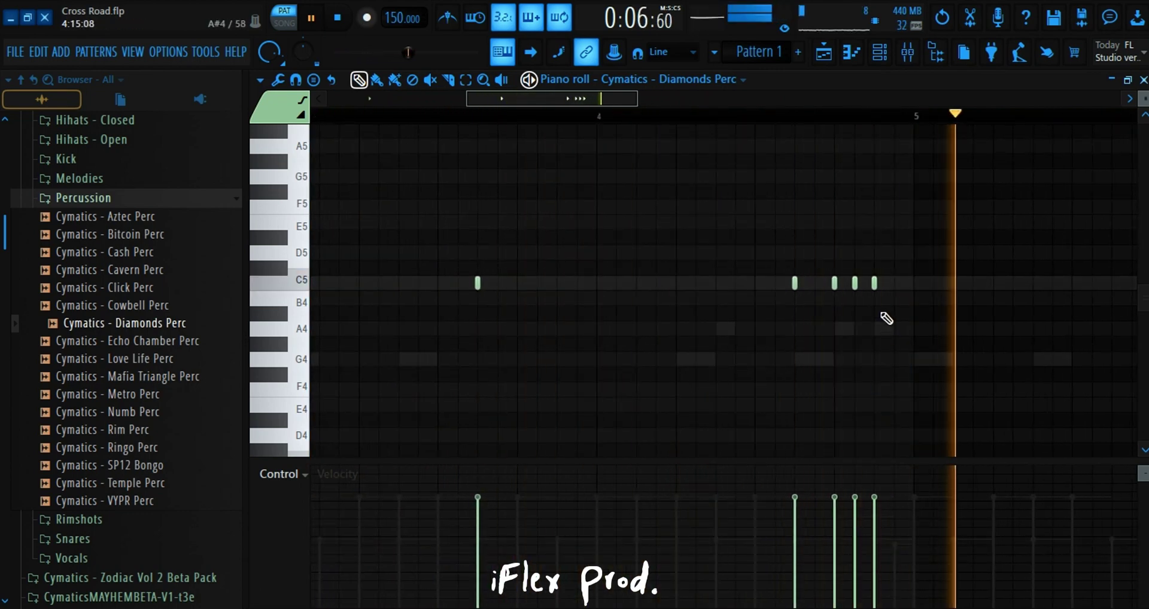
# Show note panning in the piano roll's control lane for the Diamonds Perc.
pyautogui.press('space')
pyautogui.click(303, 533)
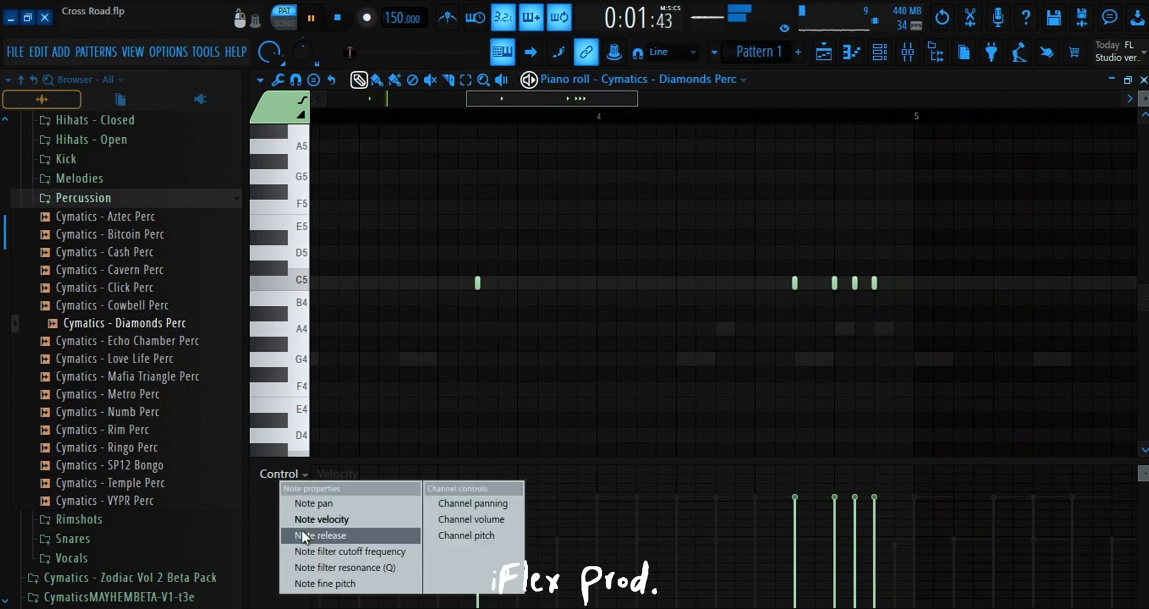
pyautogui.click(309, 506)
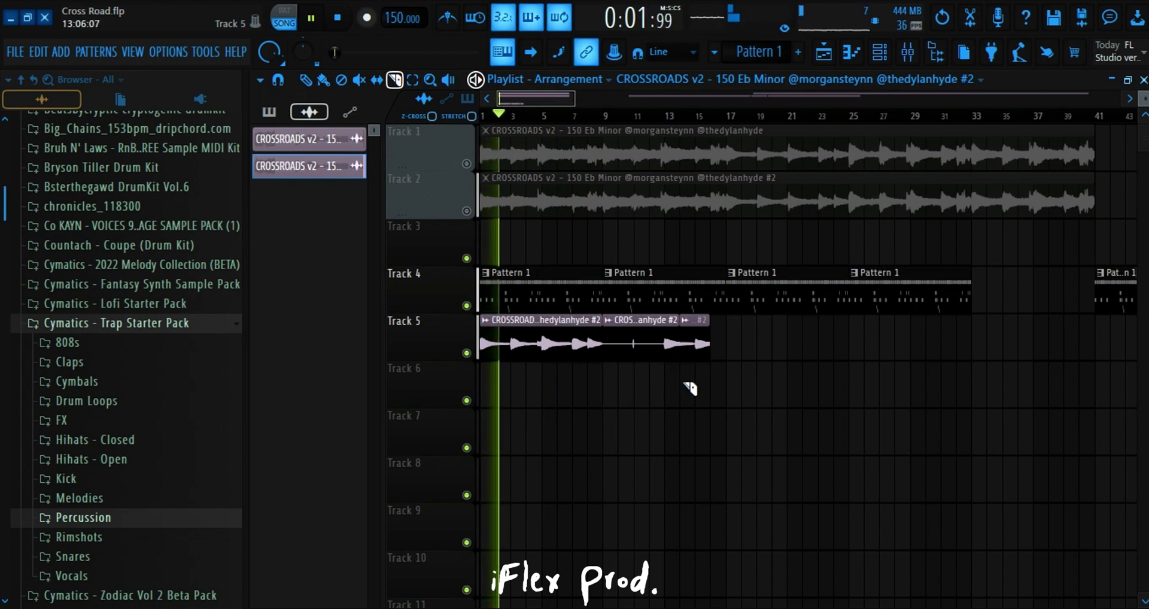
# Slice the CROSSROADS sample clip on Track 5 at bar 13 and delete the piece between bars 9 and 13.
pyautogui.click(675, 345)
pyautogui.press('space')
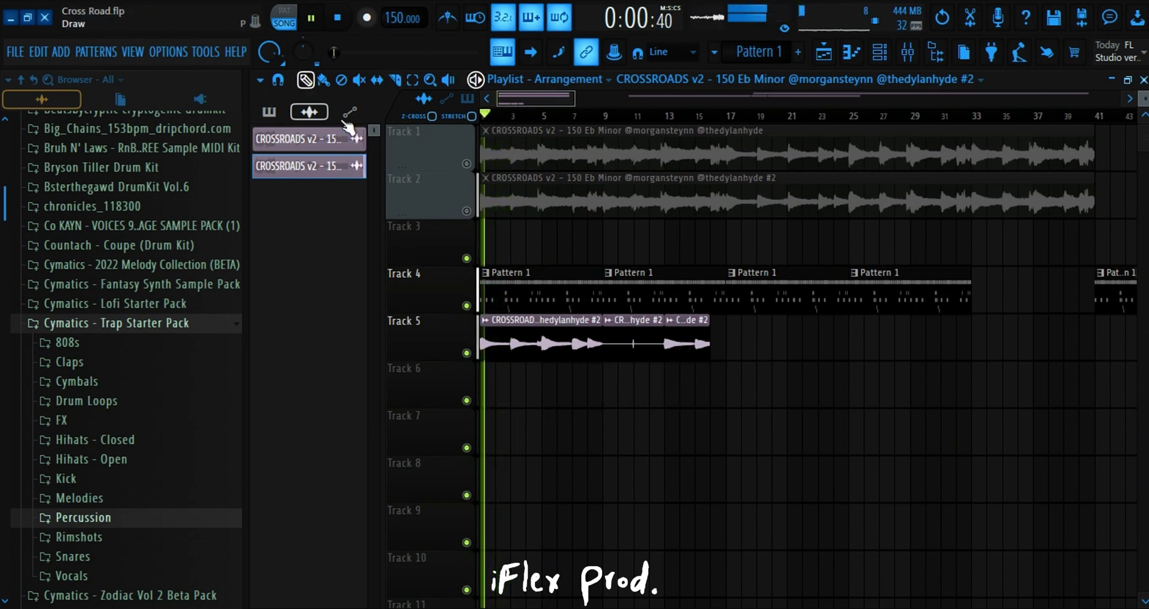
pyautogui.rightClick(634, 345)
pyautogui.press('space')
pyautogui.moveTo(671, 343); pyautogui.dragTo(365, 372)
pyautogui.moveTo(583, 404); pyautogui.dragTo(851, 422)
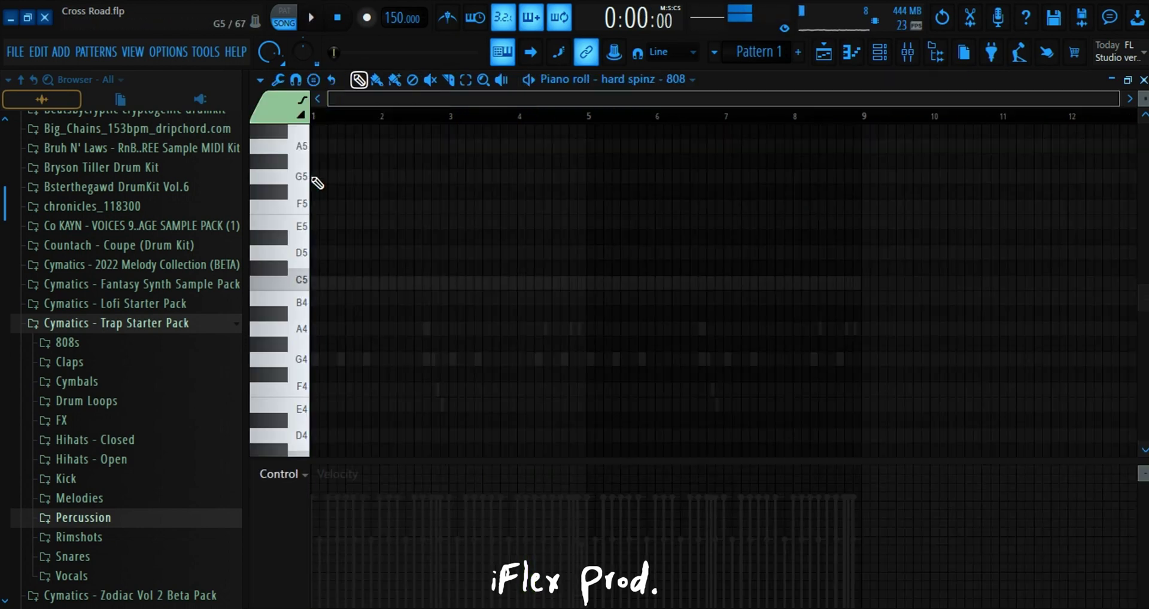
# Draw a hard spinz - 808 note at the start of bar 1, raise it to G#6 and shorten it to about six steps.
pyautogui.press('space')
pyautogui.press('space')
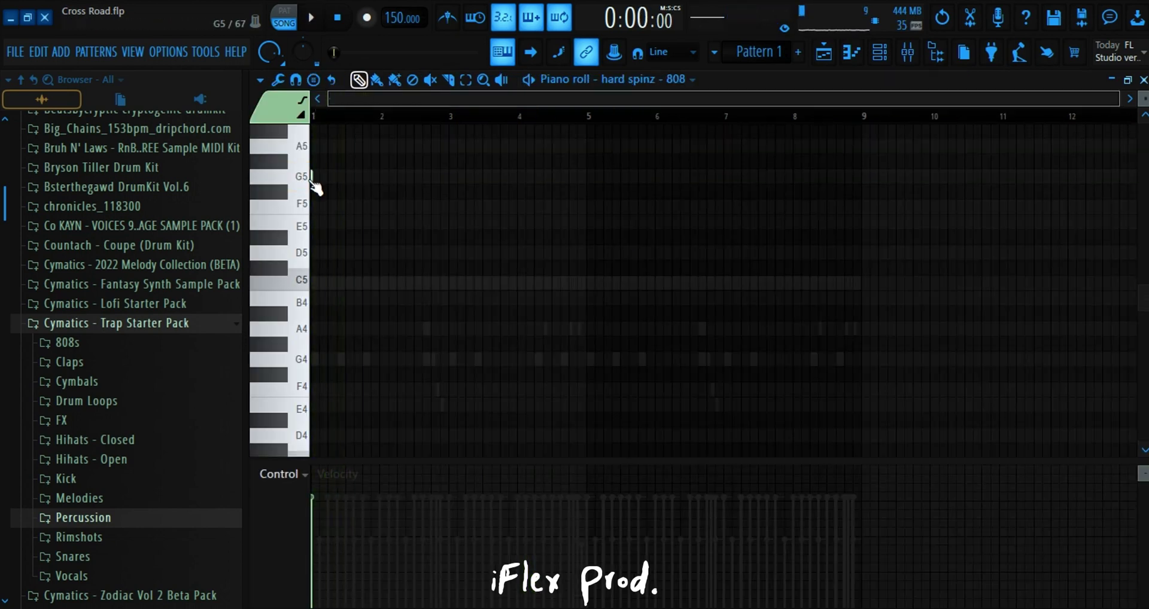
pyautogui.click(445, 174)
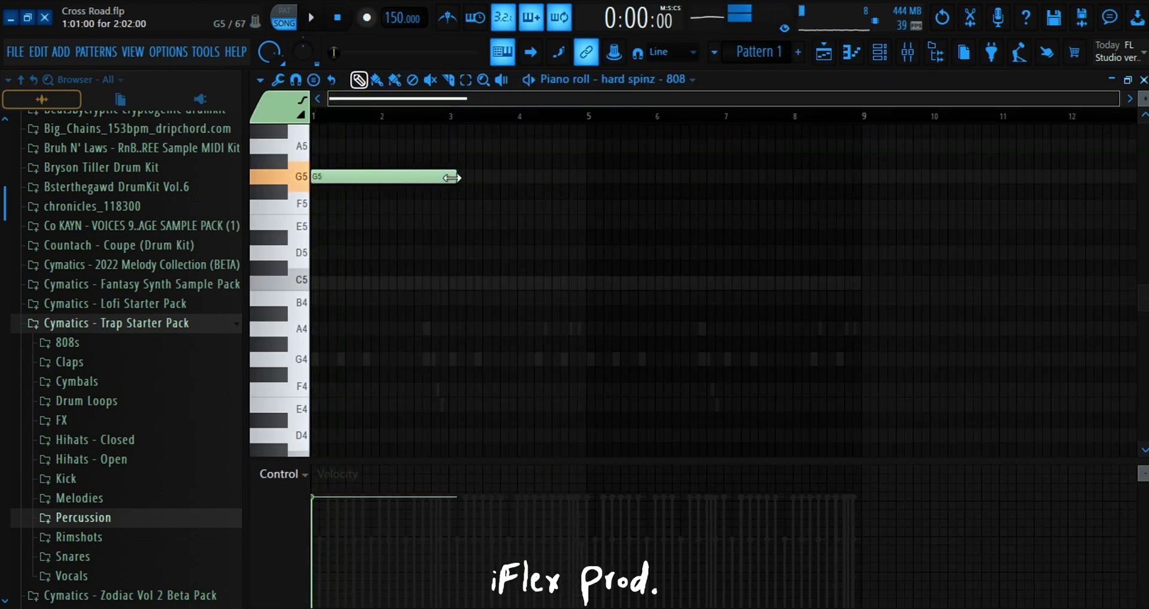
pyautogui.hotkey('ctrl', 'Up')
pyautogui.press('space')
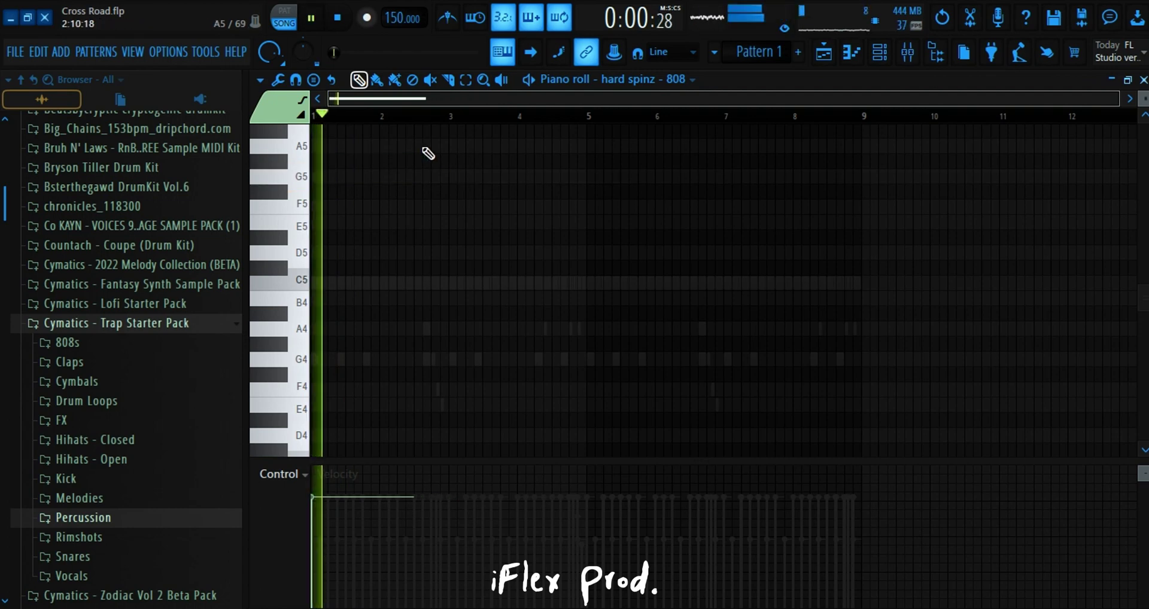
pyautogui.scroll(6, 443, 138)
pyautogui.scroll(3, 427, 218)
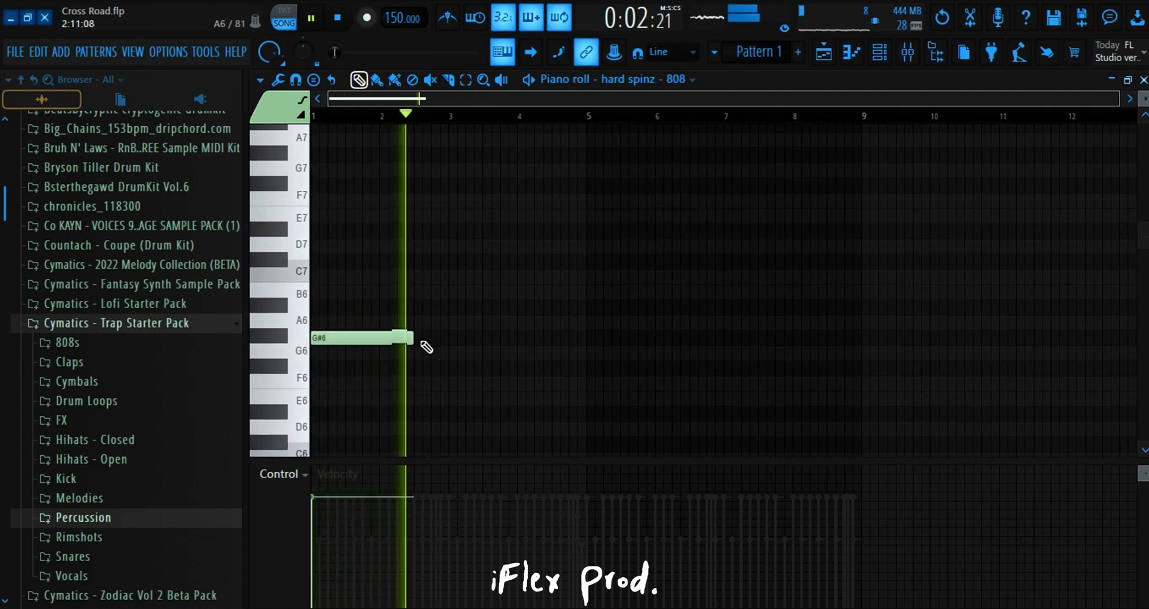
pyautogui.press('space')
pyautogui.moveTo(371, 345); pyautogui.dragTo(336, 345)
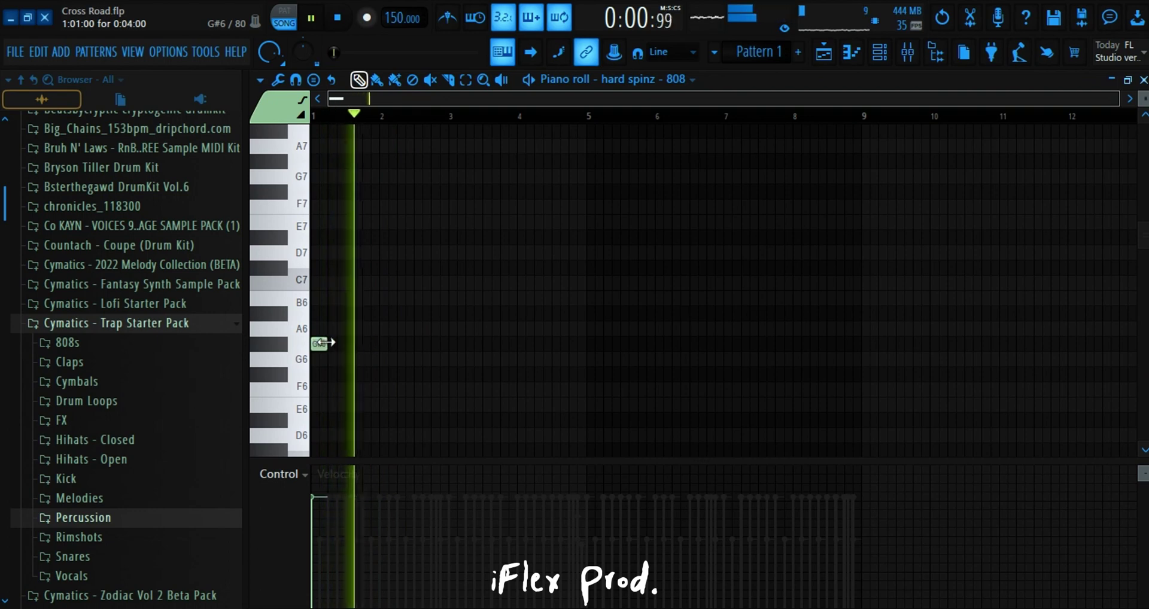
# Add an 808 note on F#6 at the start of bar 3, shorten it to about four steps and replay that section.
pyautogui.click(458, 374)
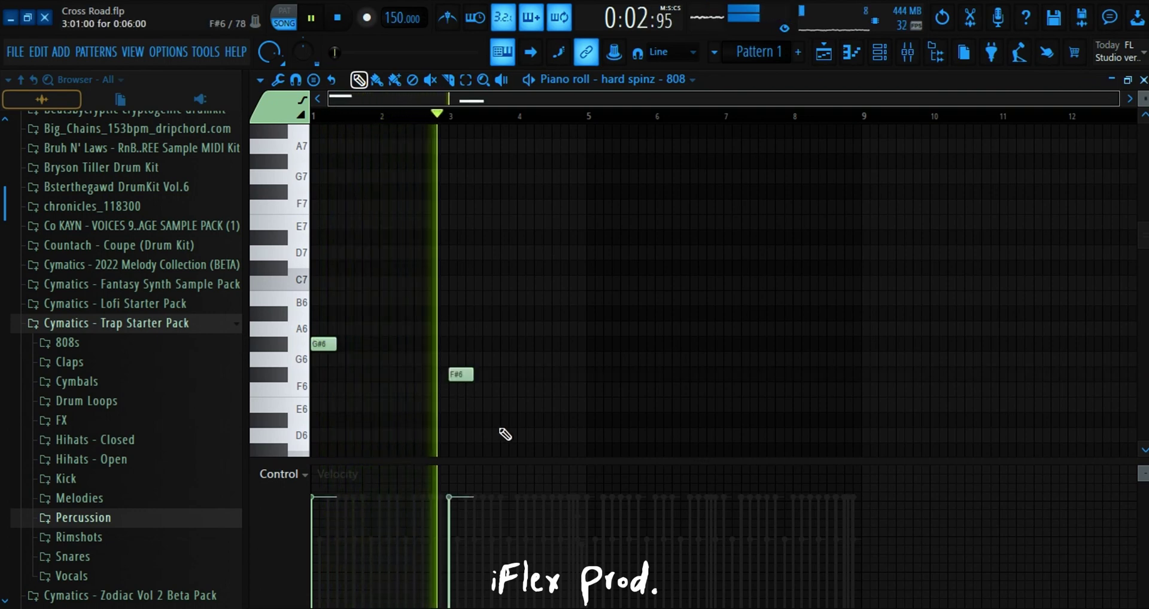
pyautogui.press('space')
pyautogui.press('space')
pyautogui.moveTo(462, 375)
pyautogui.mouseDown()
pyautogui.moveTo(448, 374)
pyautogui.moveTo(462, 380)
pyautogui.mouseUp()
pyautogui.click(440, 116)
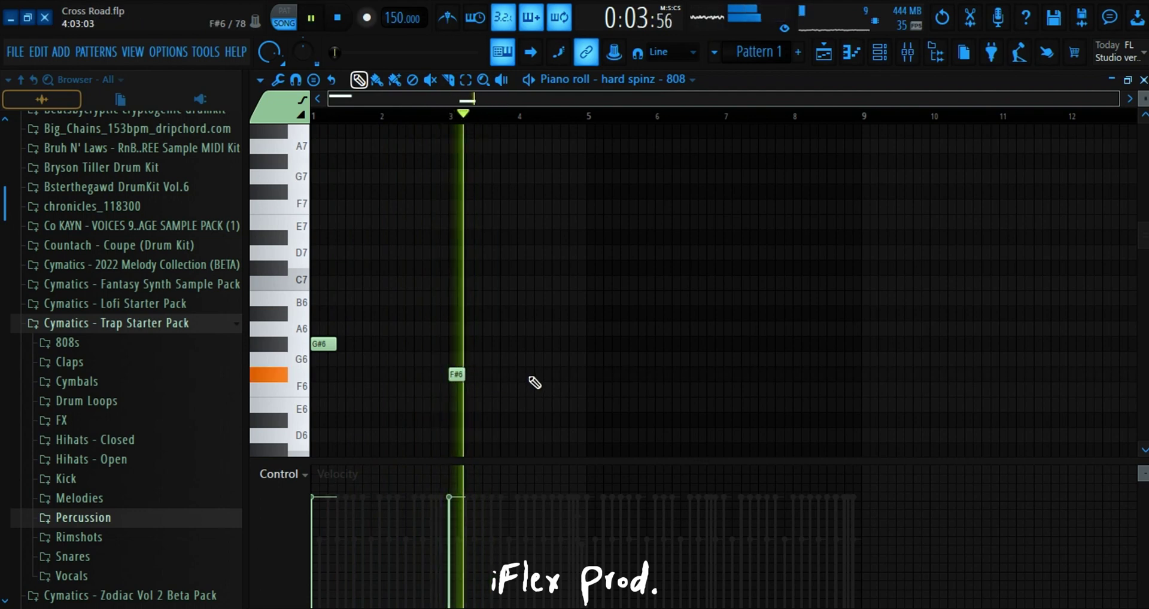
# Try different pitches, including B5 and E6, for an 808 note at the start of bar 5 while playing the song.
pyautogui.scroll(-3, 571, 366)
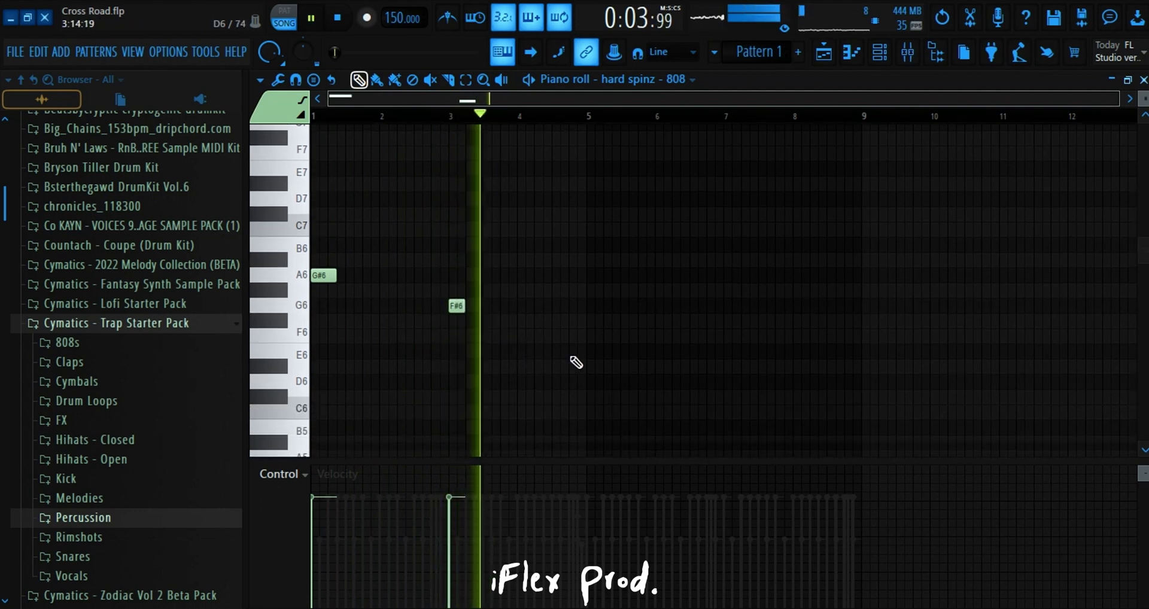
pyautogui.click(587, 331)
pyautogui.moveTo(594, 330); pyautogui.dragTo(598, 407)
pyautogui.rightClick(603, 395)
pyautogui.press('space')
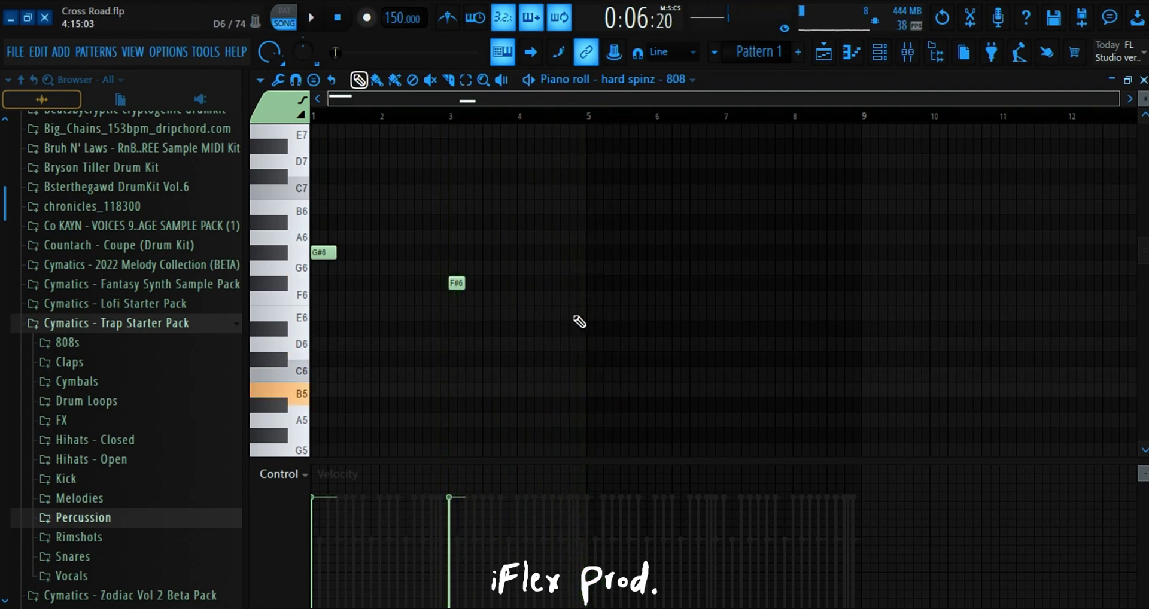
pyautogui.click(582, 316)
pyautogui.press('space')
pyautogui.rightClick(589, 317)
pyautogui.press('space')
pyautogui.press('space')
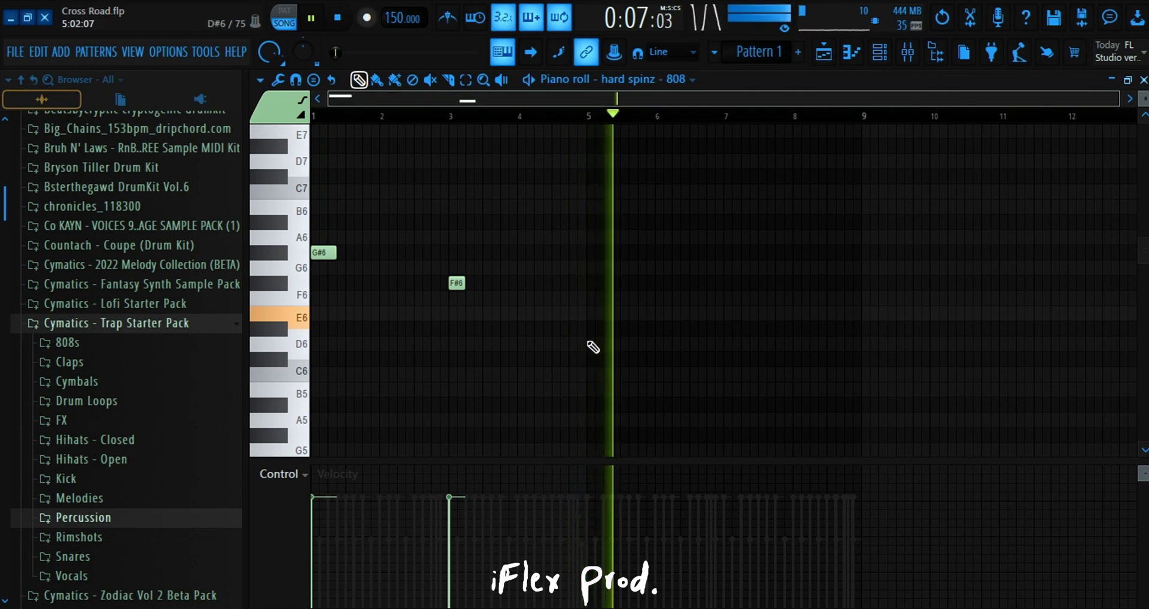
pyautogui.press('space')
# Place an 808 note on D at the start of bar 5 and raise all three 808 notes by one octave.
pyautogui.click(593, 344)
pyautogui.press('space')
pyautogui.press('space')
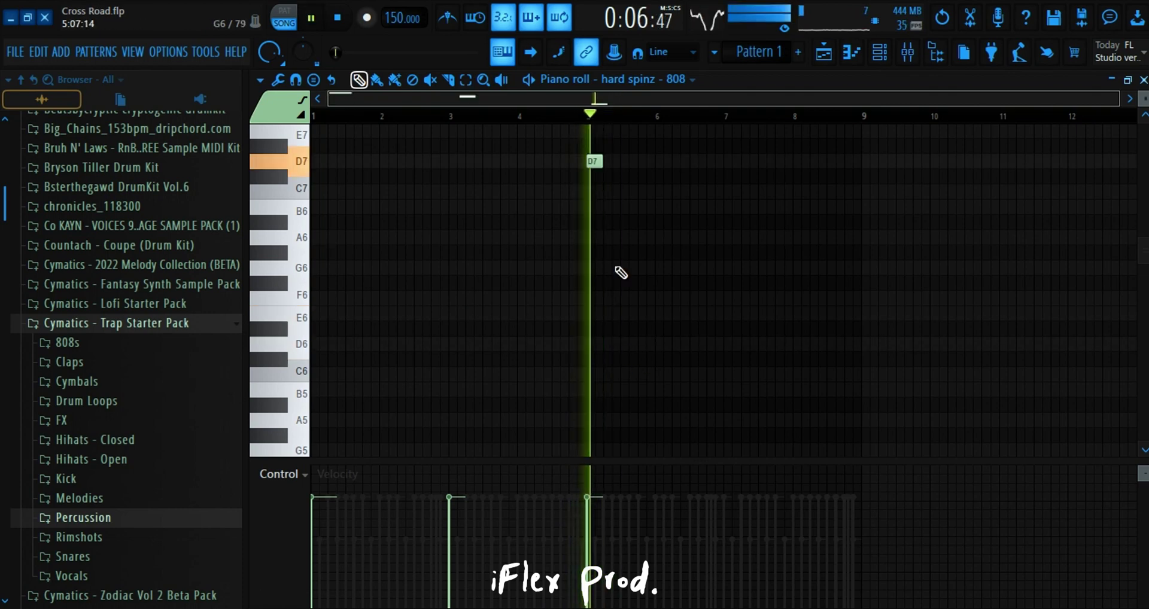
pyautogui.press('space')
pyautogui.press('space')
pyautogui.scroll(5, 598, 204)
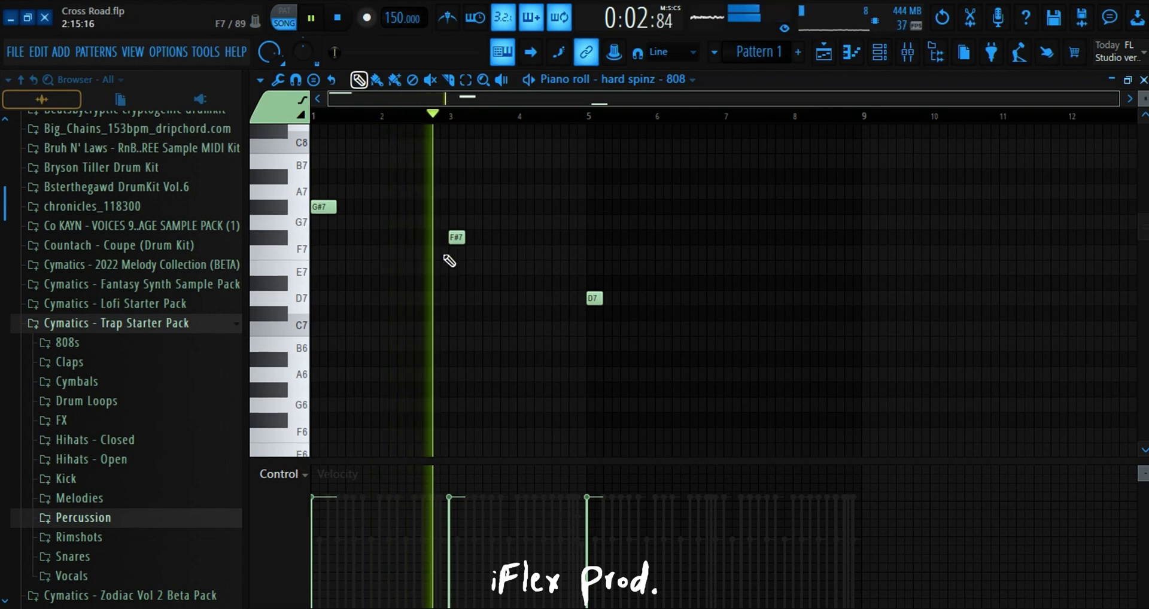
# Replace the 808 note at bar 5 with one on E7, comparing it with D#7, and replay from just before bar 5.
pyautogui.rightClick(596, 299)
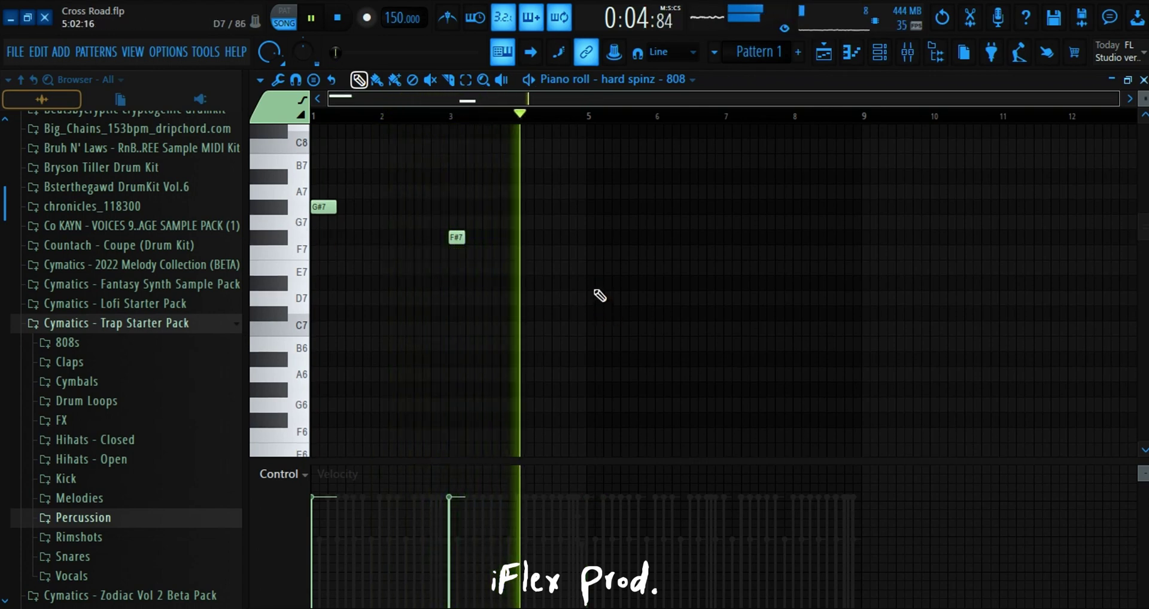
pyautogui.click(590, 269)
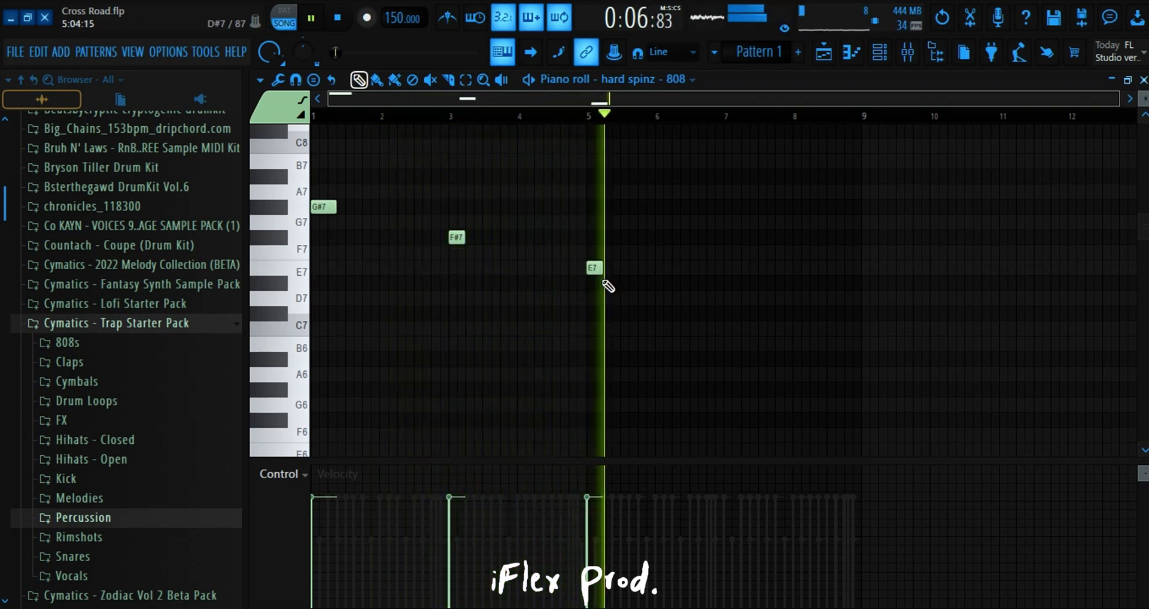
pyautogui.rightClick(595, 269)
pyautogui.click(599, 283)
pyautogui.click(578, 116)
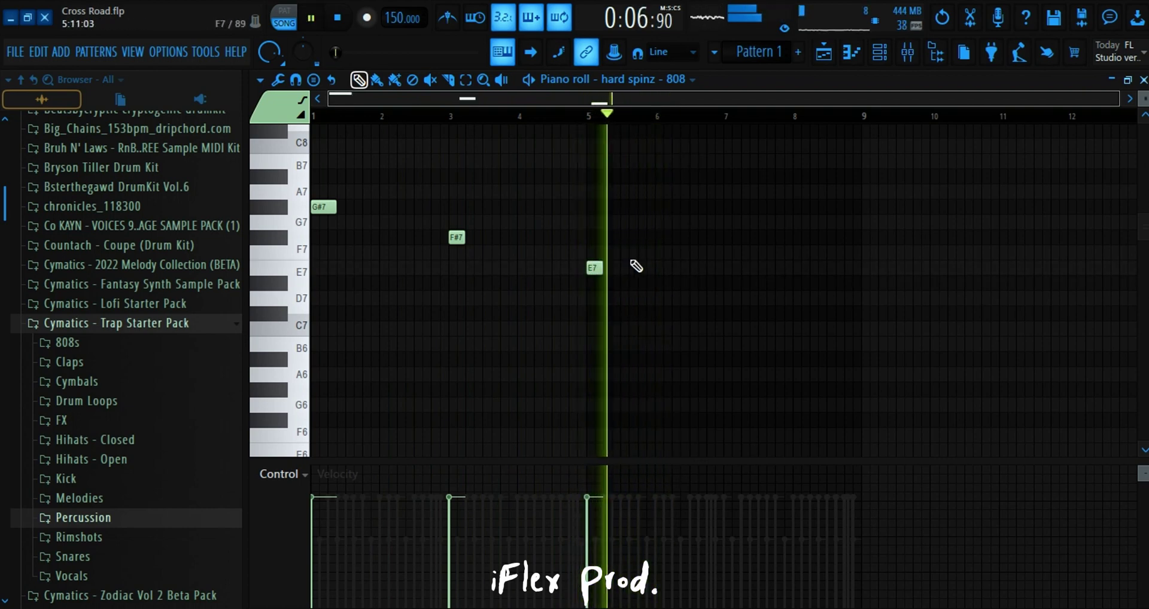
# Lower the bar 5 808 note to D#7 and add notes on D#7 at bar 7 and F#7 at bar 8.
pyautogui.moveTo(595, 268); pyautogui.dragTo(596, 283)
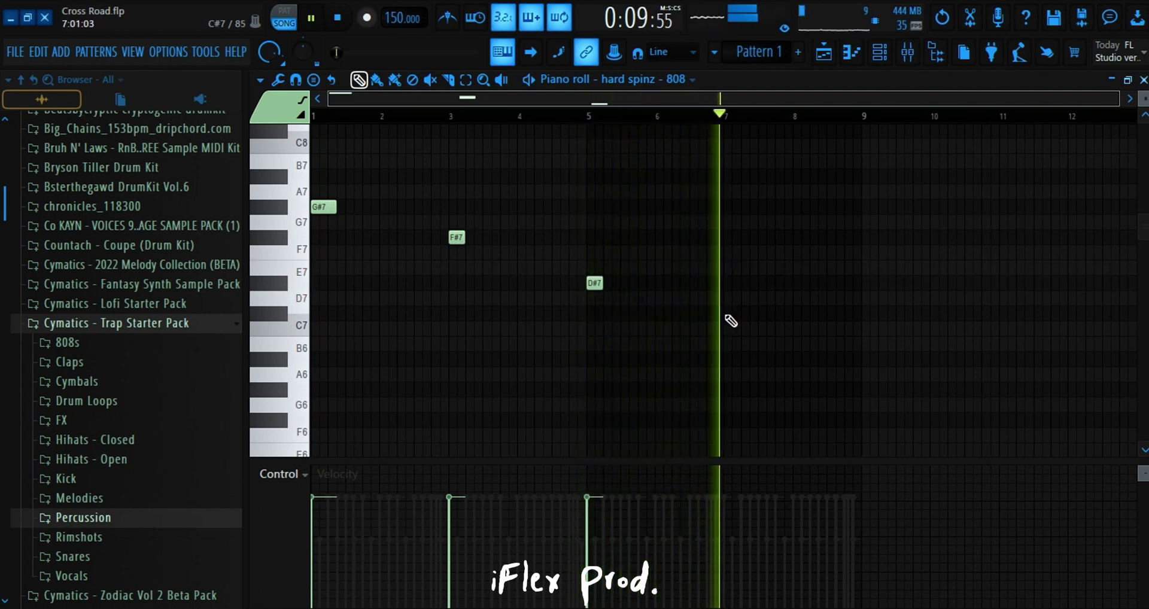
pyautogui.click(731, 284)
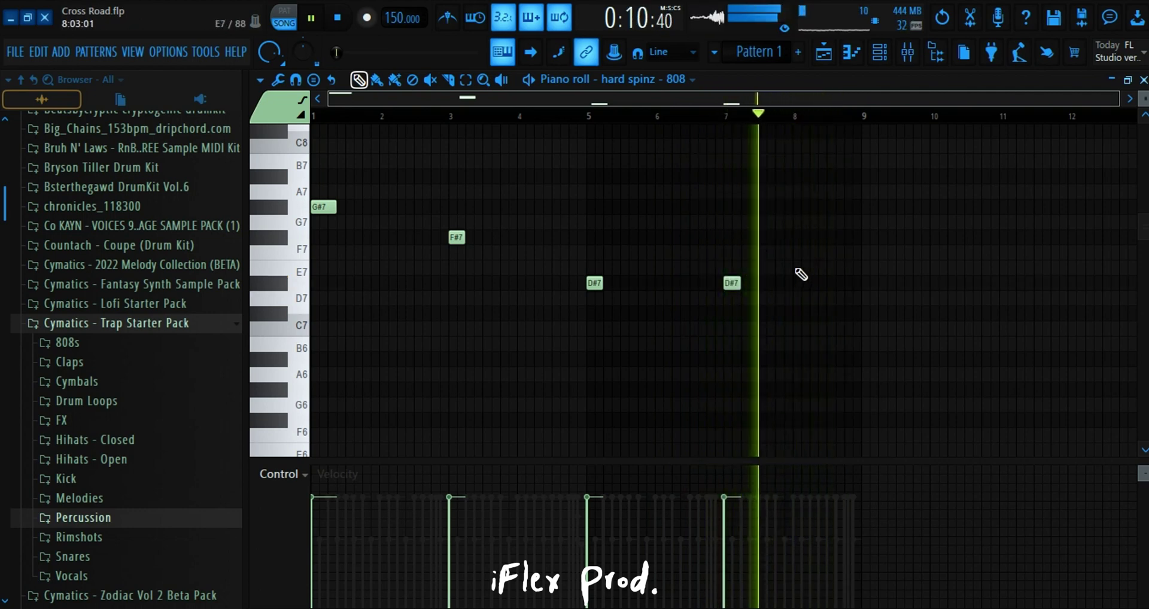
pyautogui.click(791, 253)
pyautogui.rightClick(793, 255)
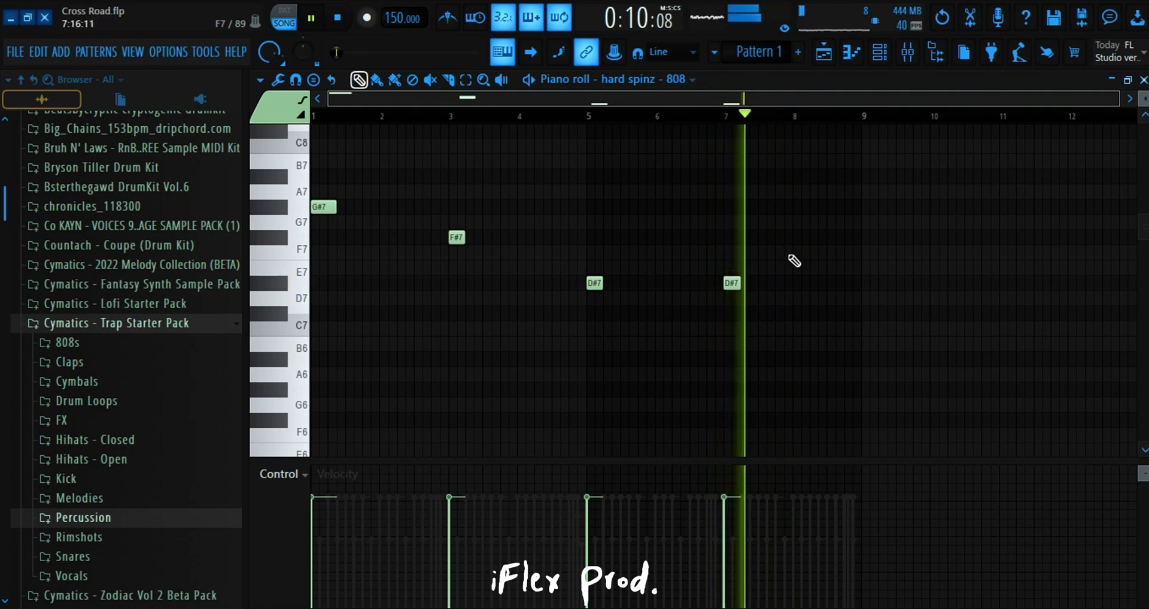
pyautogui.press('space')
pyautogui.press('space')
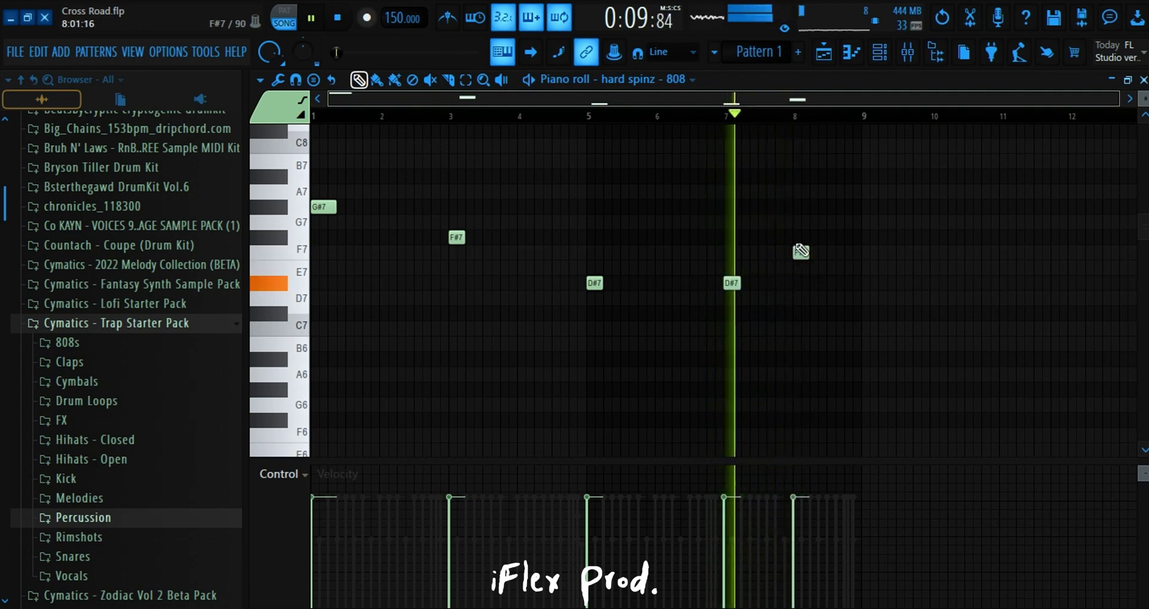
pyautogui.click(796, 237)
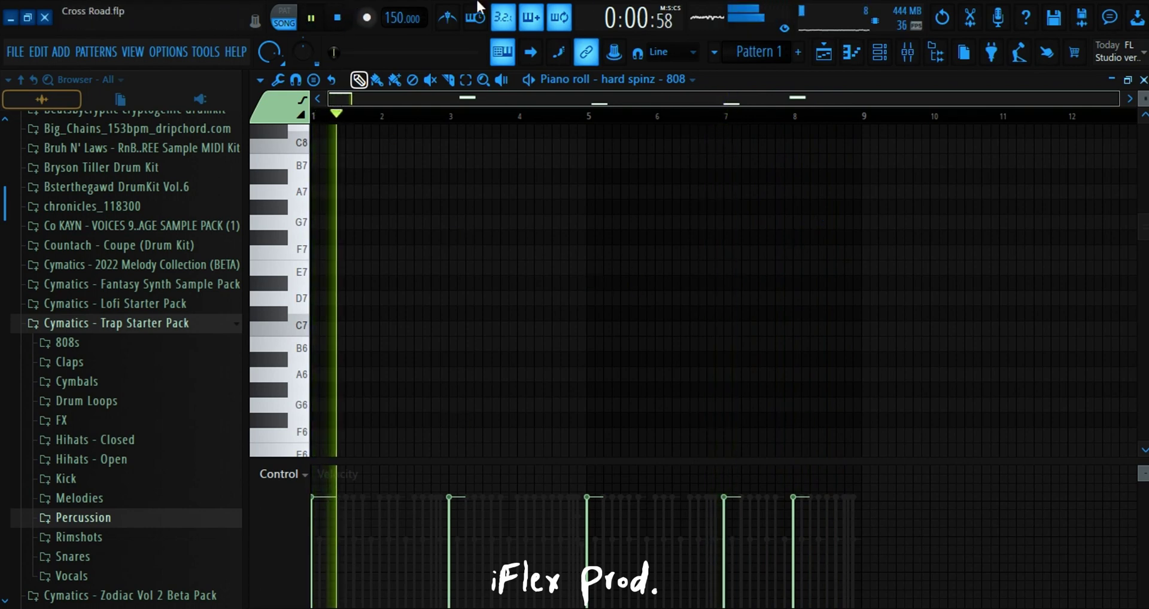
# Lower the 808 melody by two octaves and add extra notes on G#5 in bar 2 and on F#5 in bars 3 and 4.
pyautogui.scroll(-5, 398, 308)
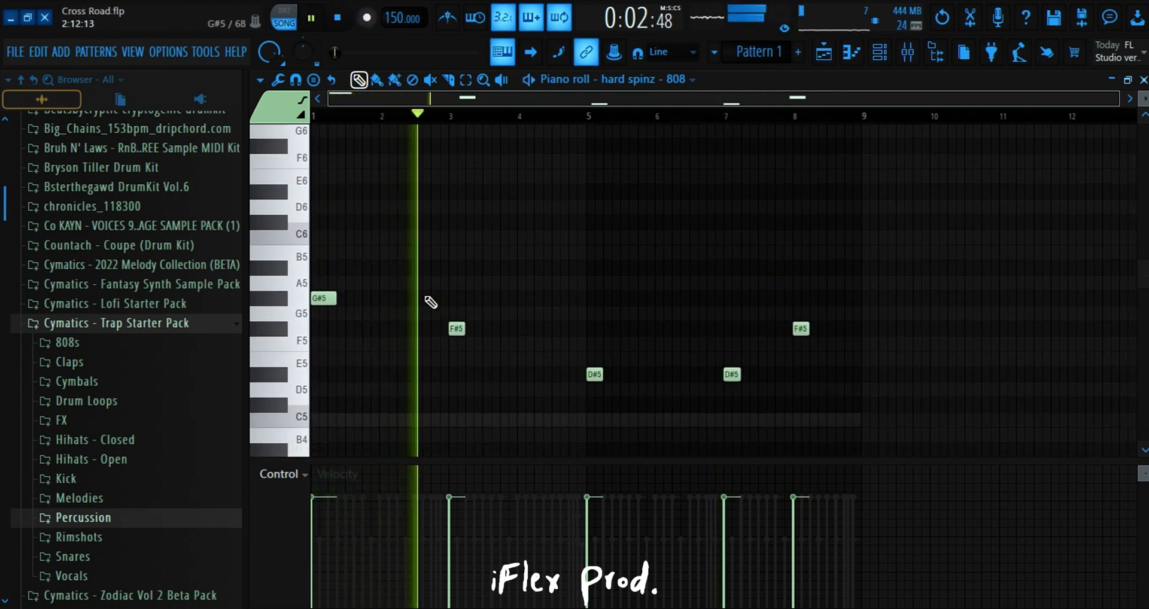
pyautogui.click(439, 299)
pyautogui.click(388, 298)
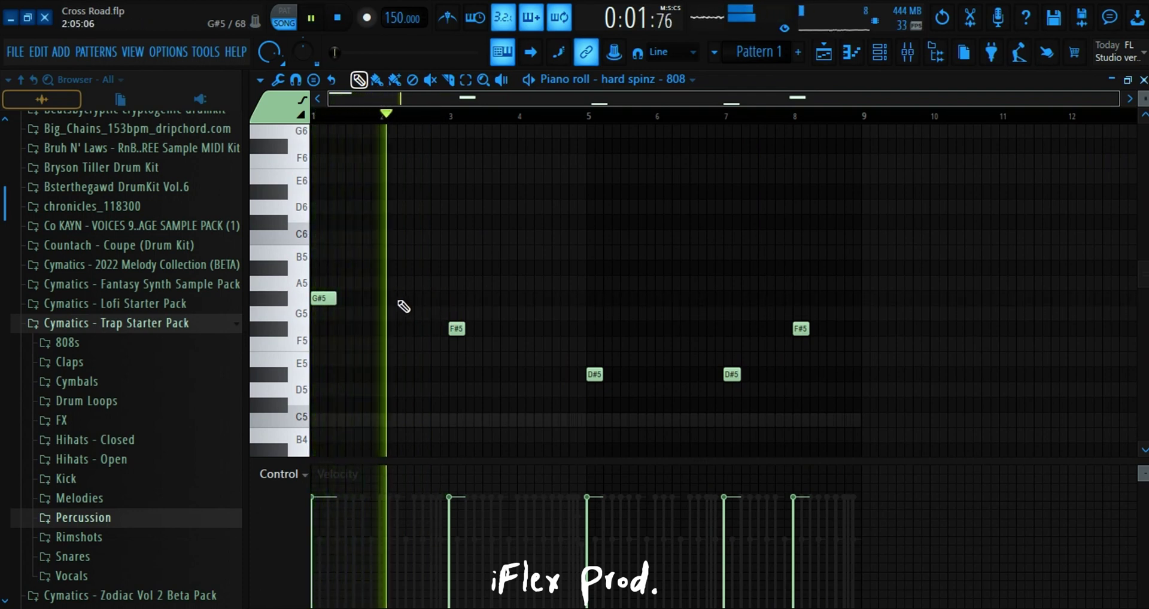
pyautogui.click(403, 299)
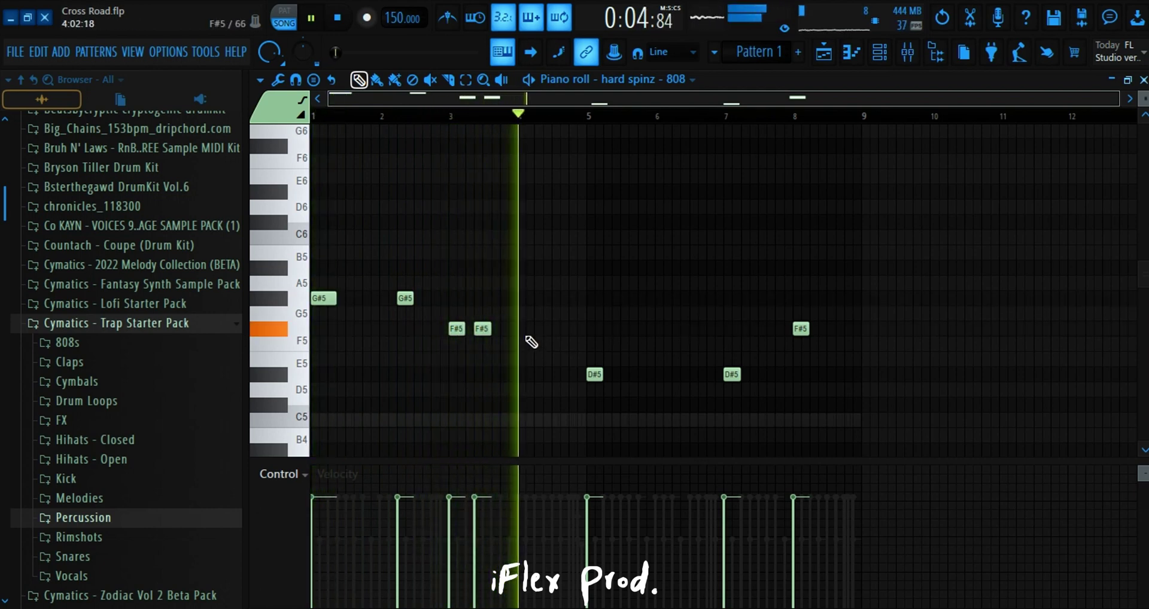
pyautogui.click(551, 329)
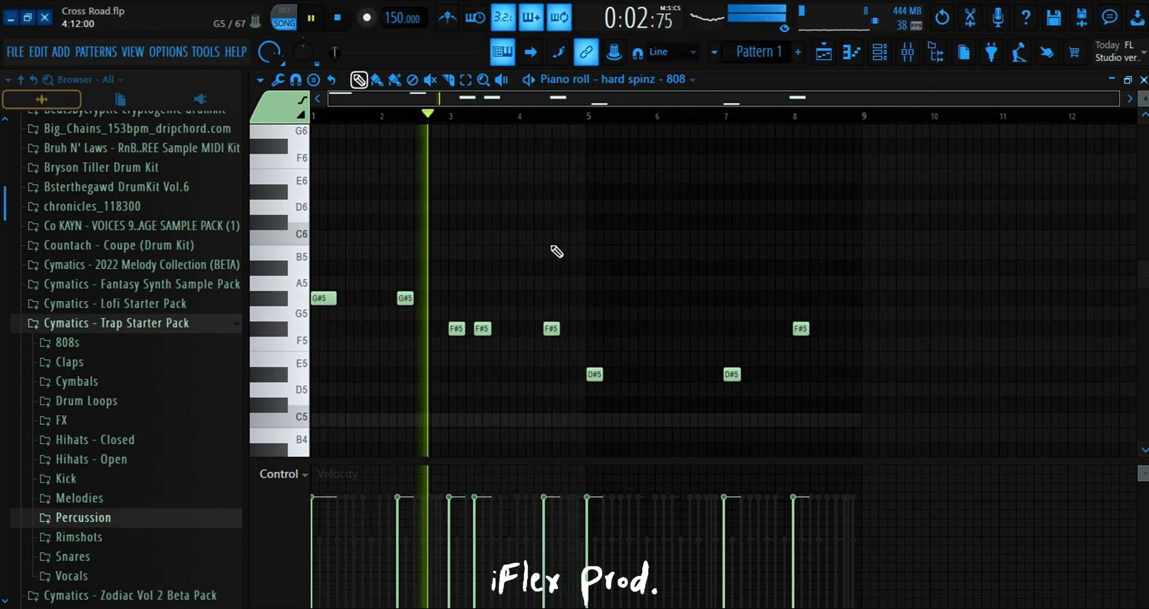
pyautogui.scroll(3, 554, 251)
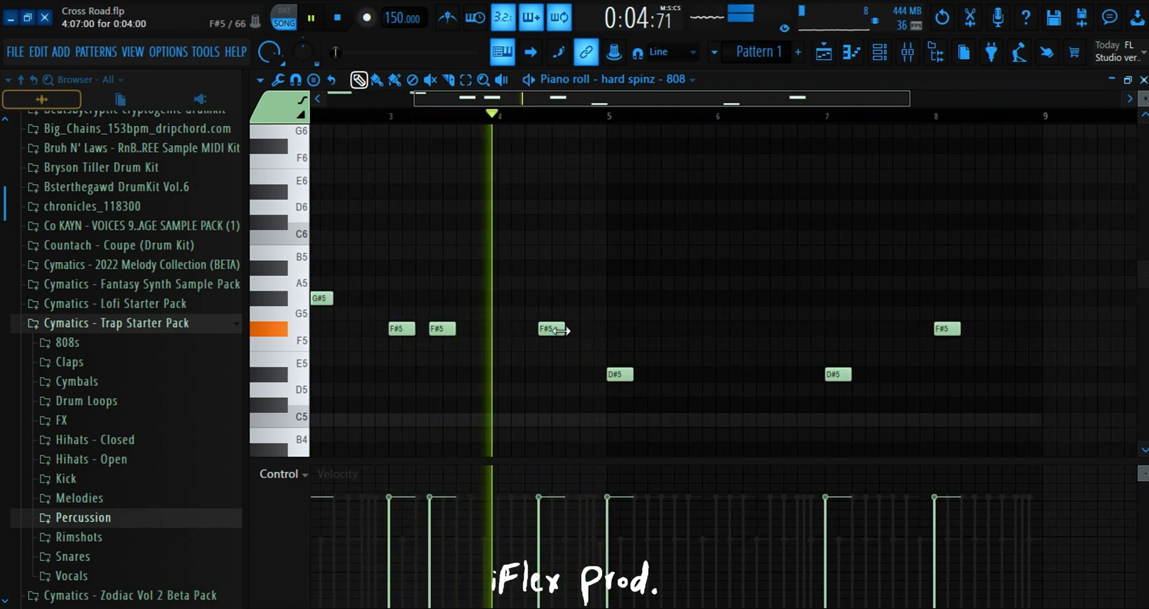
pyautogui.click(586, 328)
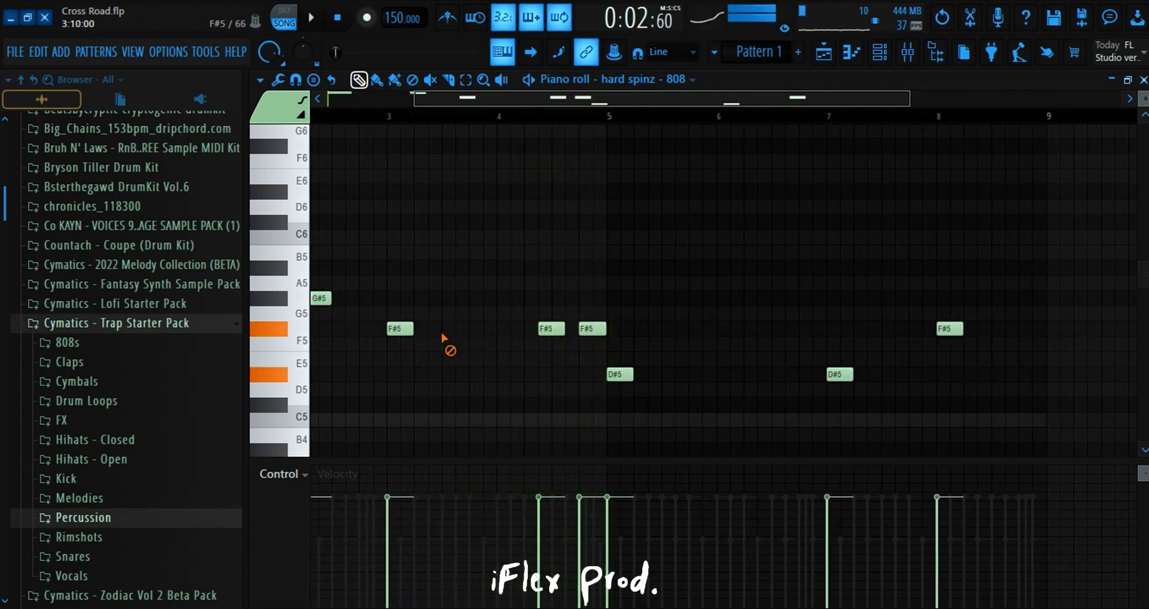
# Try D5 for the 808 note at bar 5, replay from just before it, and place the note on D#5.
pyautogui.press('space')
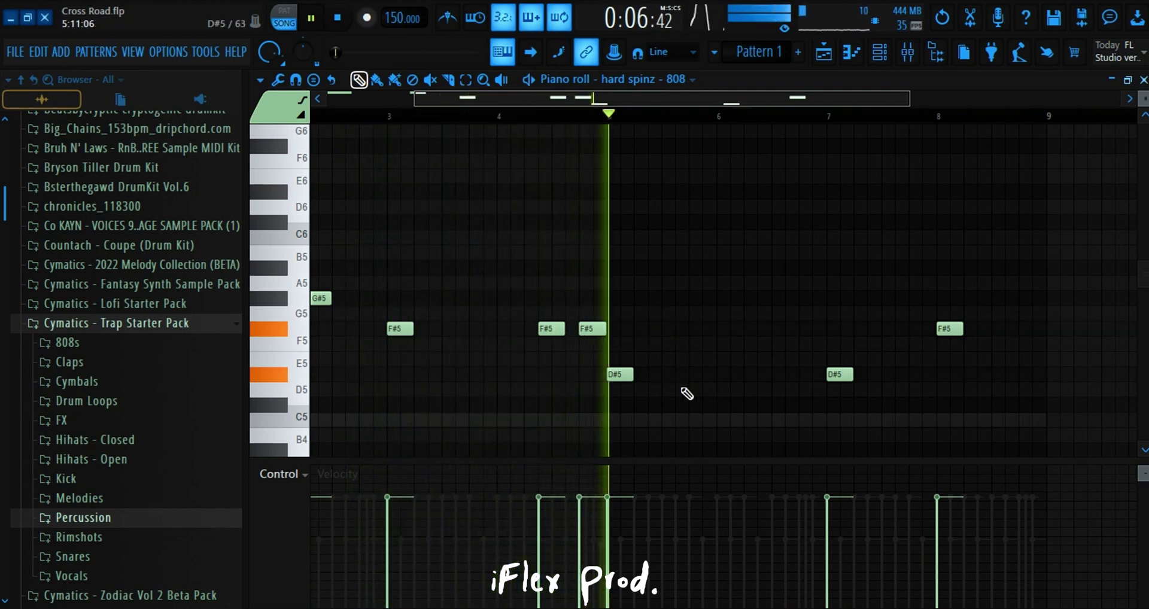
pyautogui.press('space')
pyautogui.moveTo(617, 376); pyautogui.dragTo(612, 389)
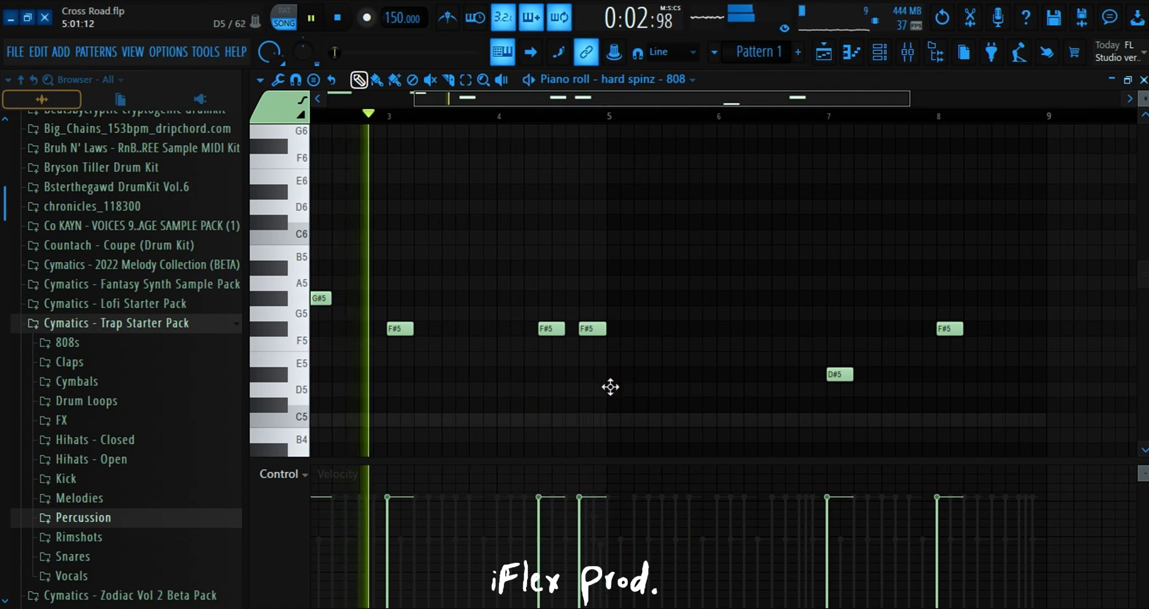
pyautogui.click(580, 116)
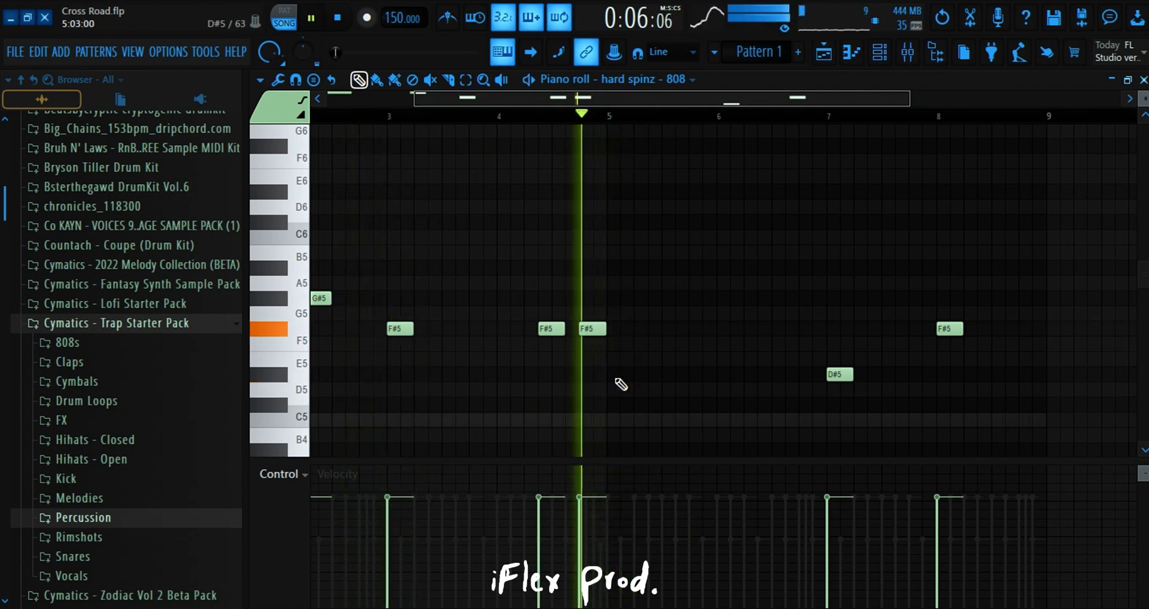
pyautogui.click(626, 374)
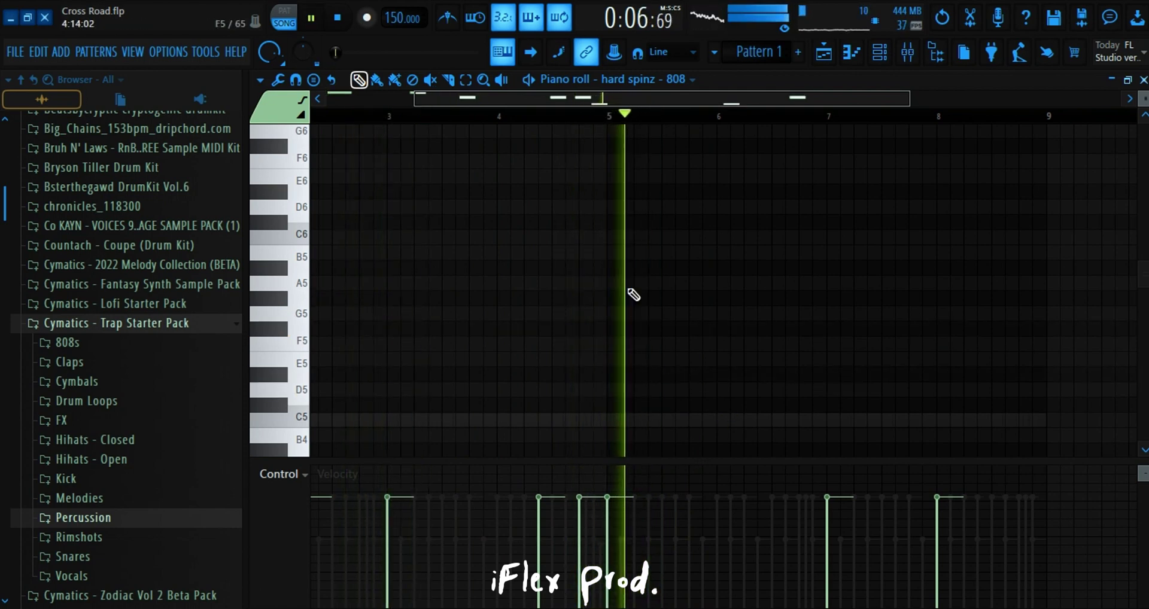
# Replace the hard spinz 808 sound with SW 808 Sub 001 from the 808s folder of the Summer Walker Drum Kit.
pyautogui.scroll(-4, 634, 294)
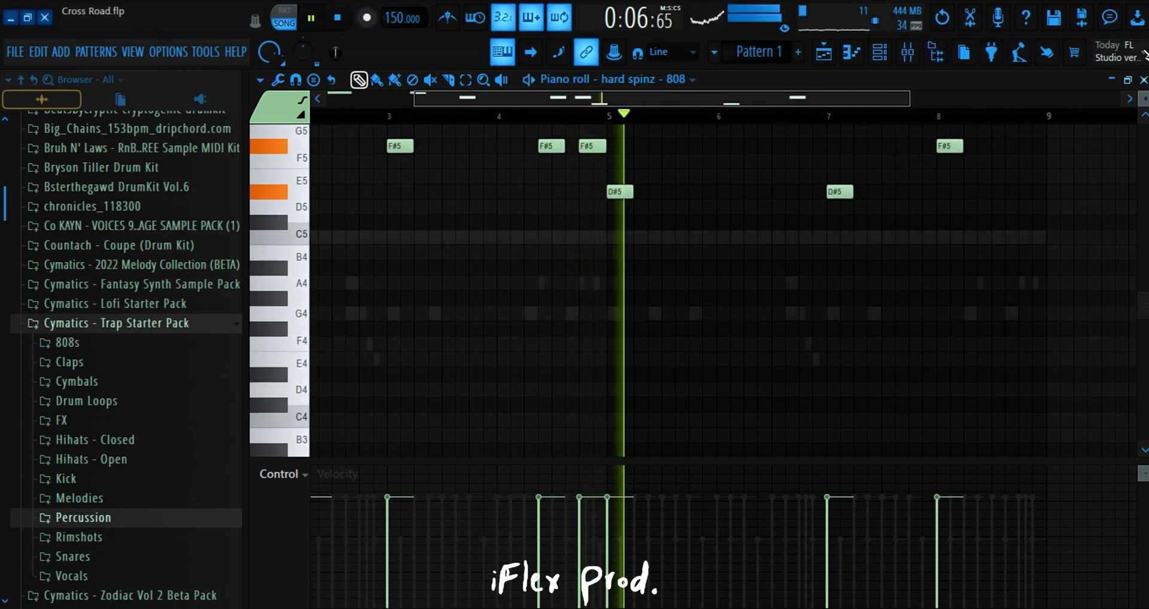
pyautogui.click(1144, 81)
pyautogui.scroll(-10, 113, 359)
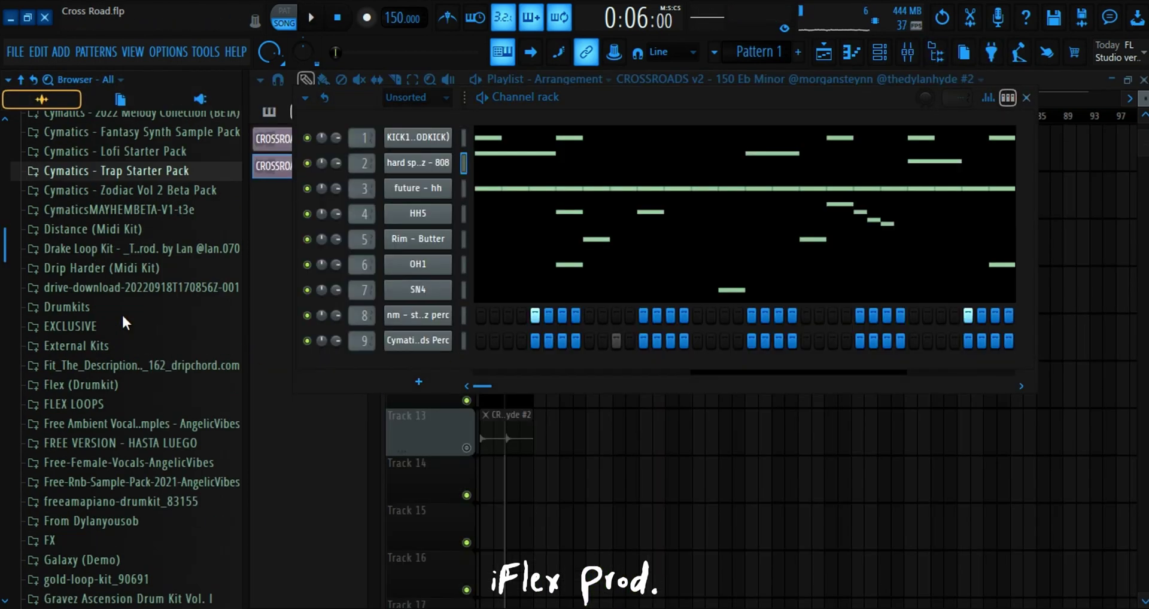
pyautogui.press('space')
pyautogui.press('space')
pyautogui.scroll(-9, 145, 332)
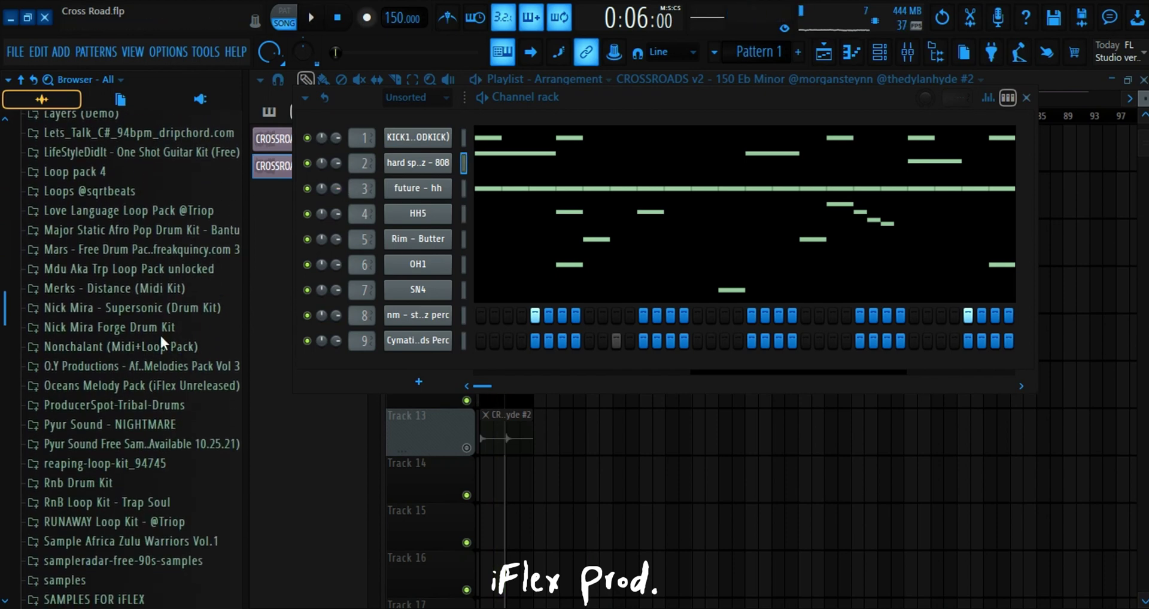
pyautogui.scroll(-6, 159, 333)
pyautogui.scroll(-4, 190, 353)
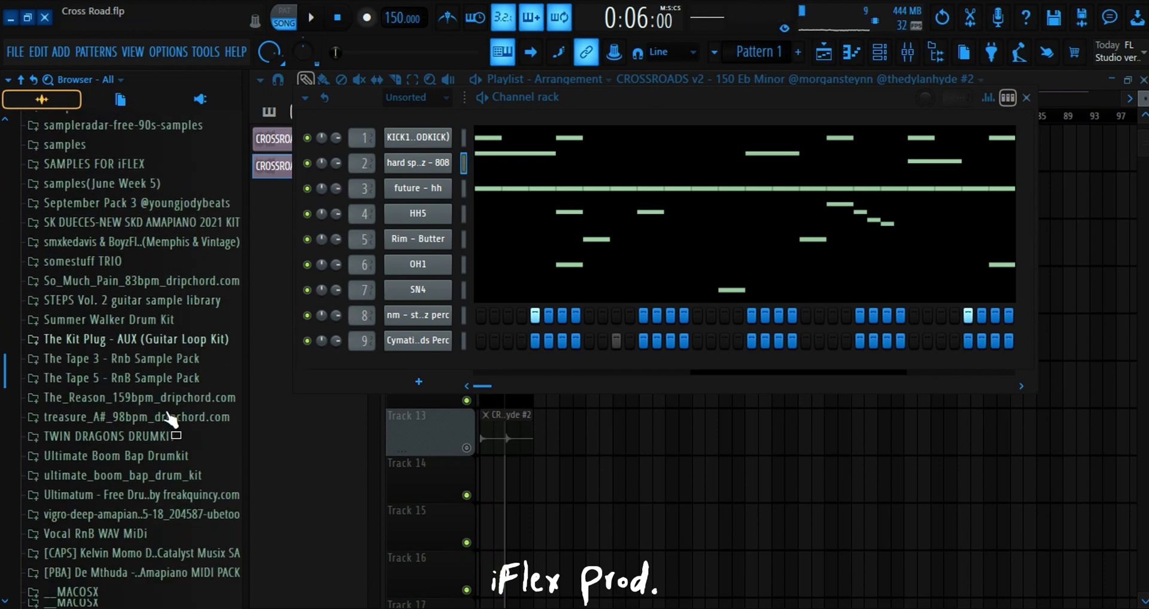
pyautogui.click(88, 226)
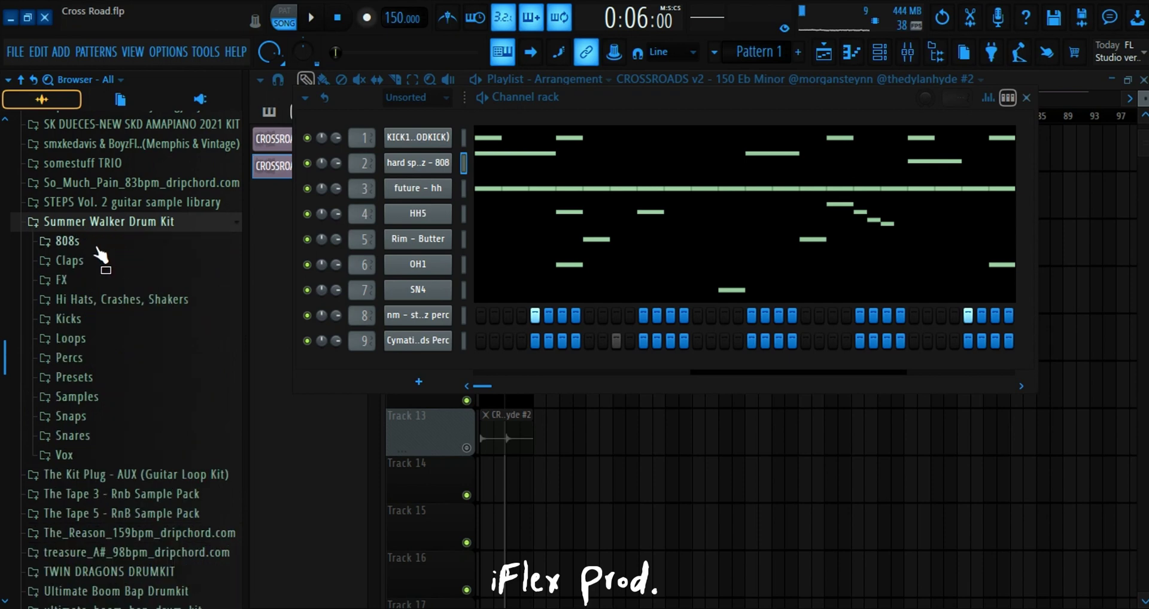
pyautogui.click(96, 242)
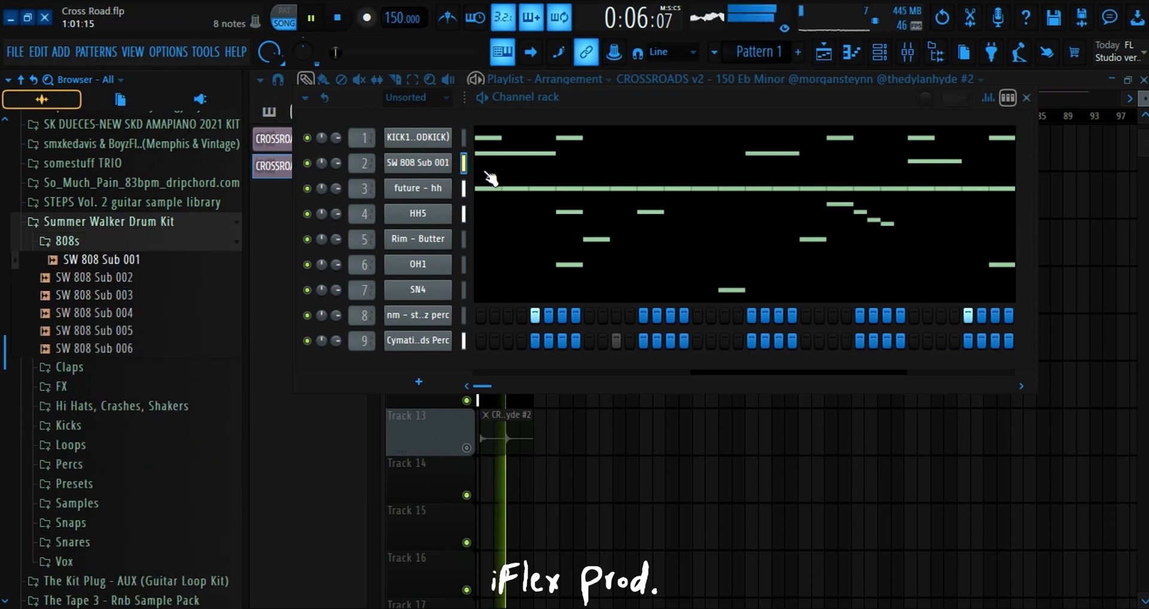
# Delete the two F#5 notes in bar 4 of the SW 808 Sub 001 melody.
pyautogui.rightClick(440, 162)
pyautogui.click(419, 159)
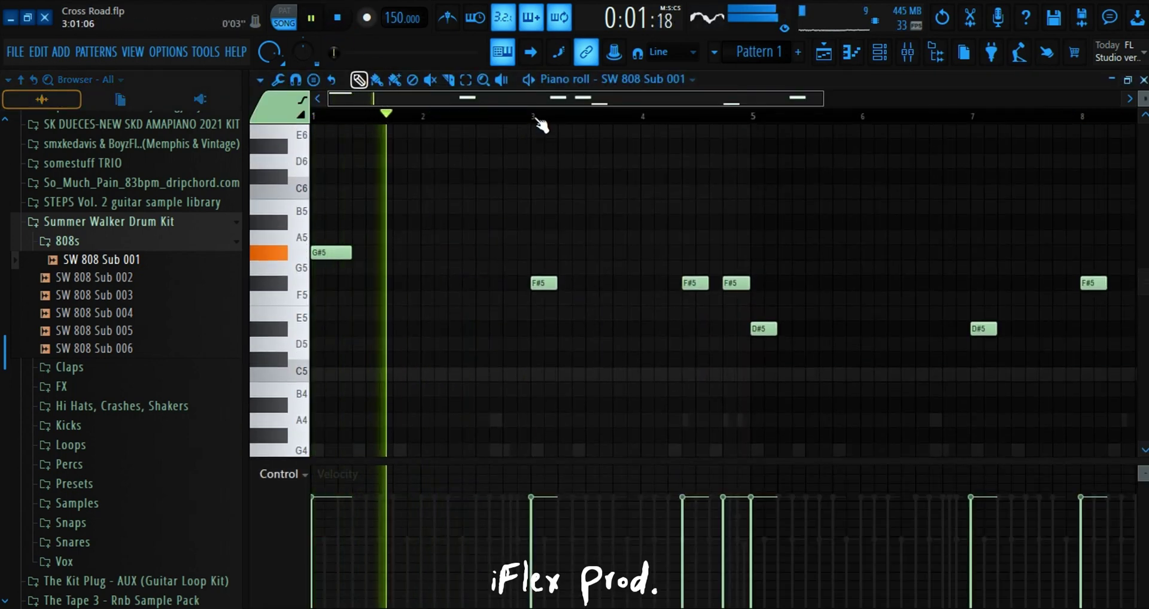
pyautogui.scroll(-1, 537, 119)
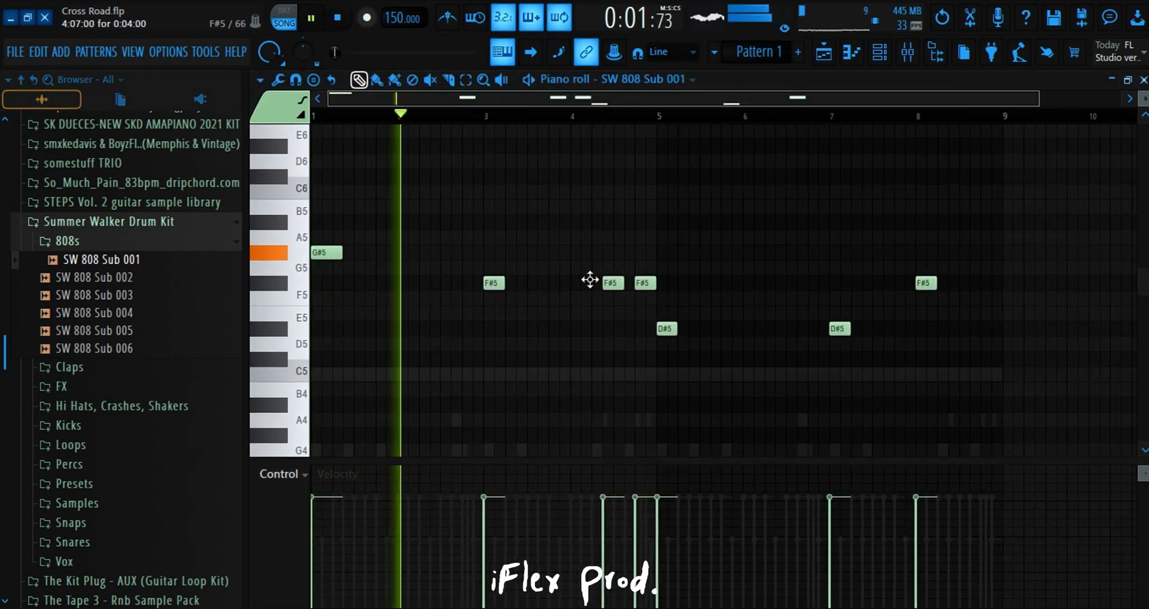
pyautogui.rightClick(613, 283)
pyautogui.rightClick(645, 282)
pyautogui.scroll(-1, 657, 277)
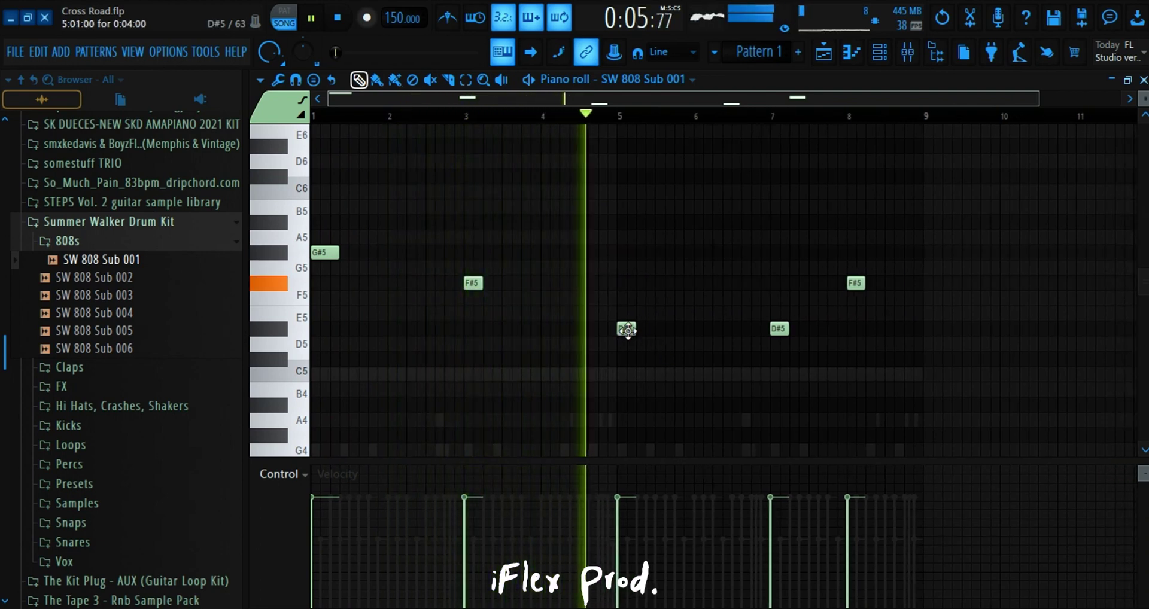
# Try D5 and E5 for the 808 note at the start of bar 5 during playback, and settle on G#5.
pyautogui.rightClick(626, 329)
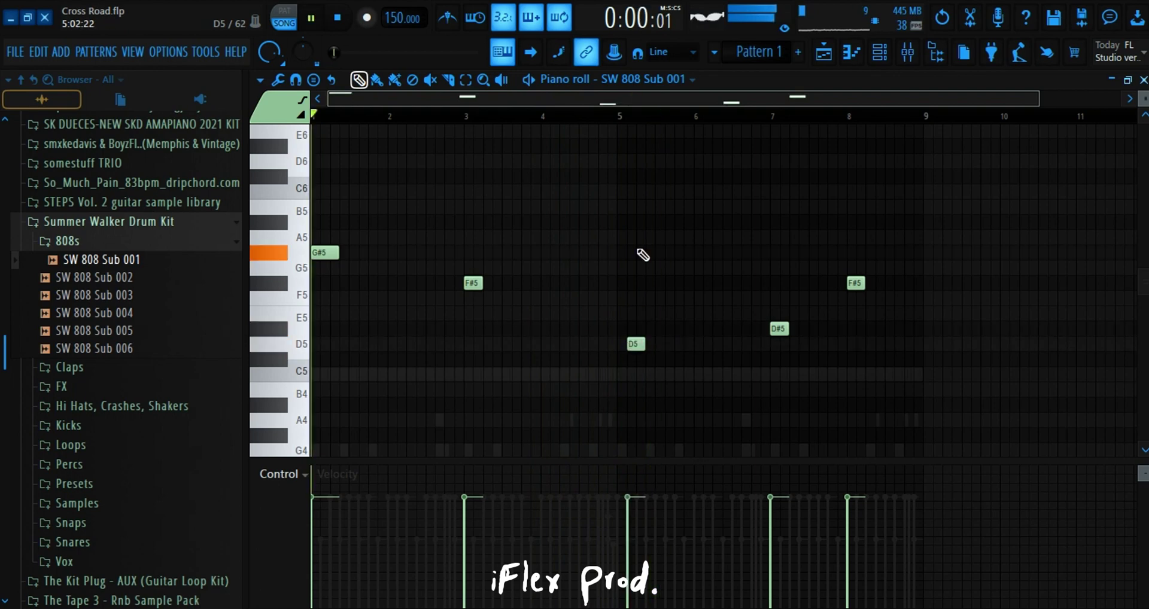
pyautogui.click(601, 116)
pyautogui.rightClick(632, 344)
pyautogui.click(620, 345)
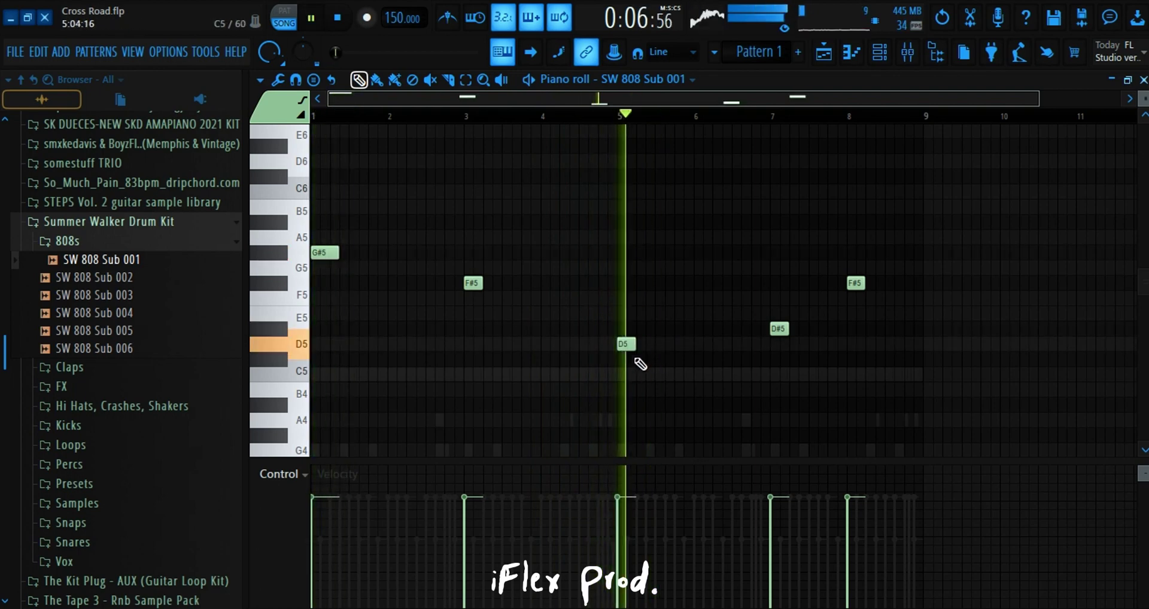
pyautogui.click(627, 314)
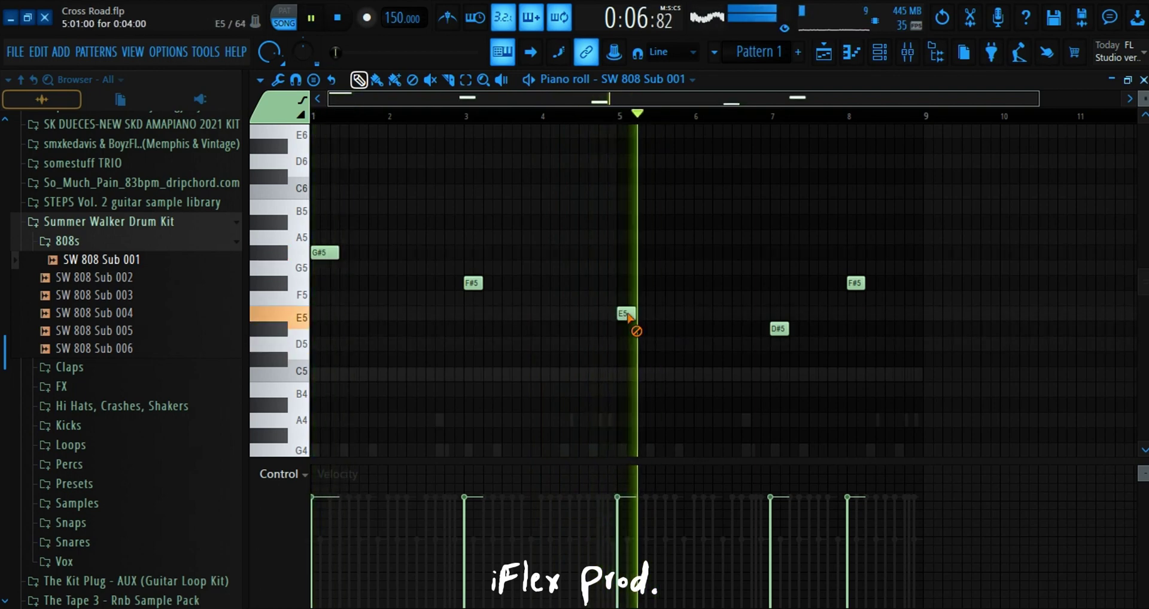
pyautogui.moveTo(626, 314); pyautogui.dragTo(621, 256)
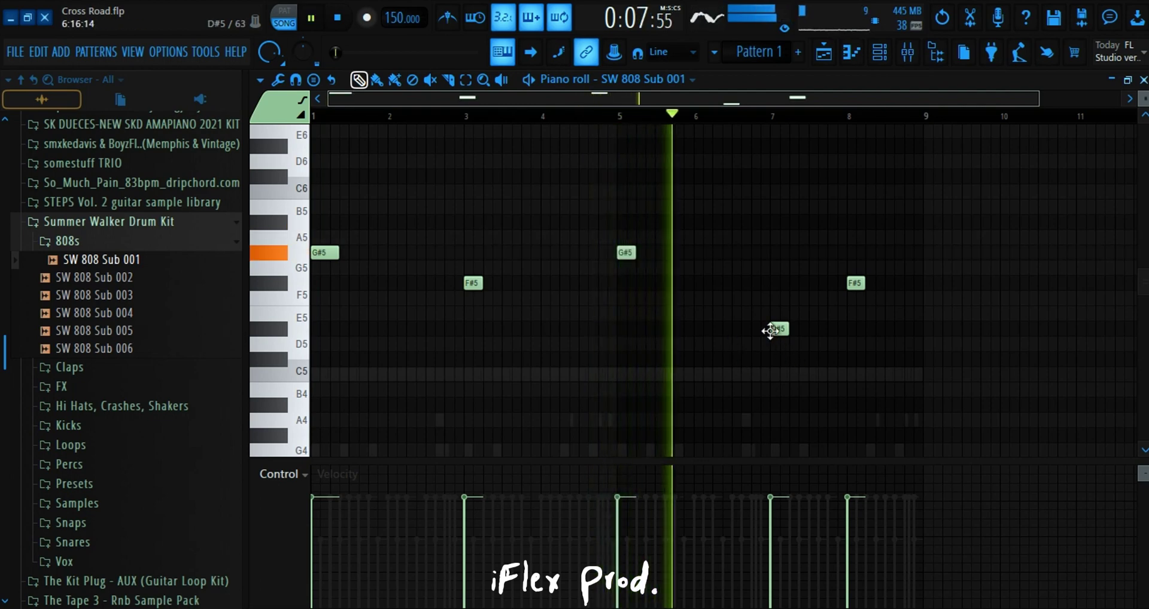
# Try D5 for the 808 note at the start of bar 7 and replace it with one on A#4.
pyautogui.moveTo(771, 330); pyautogui.dragTo(777, 347)
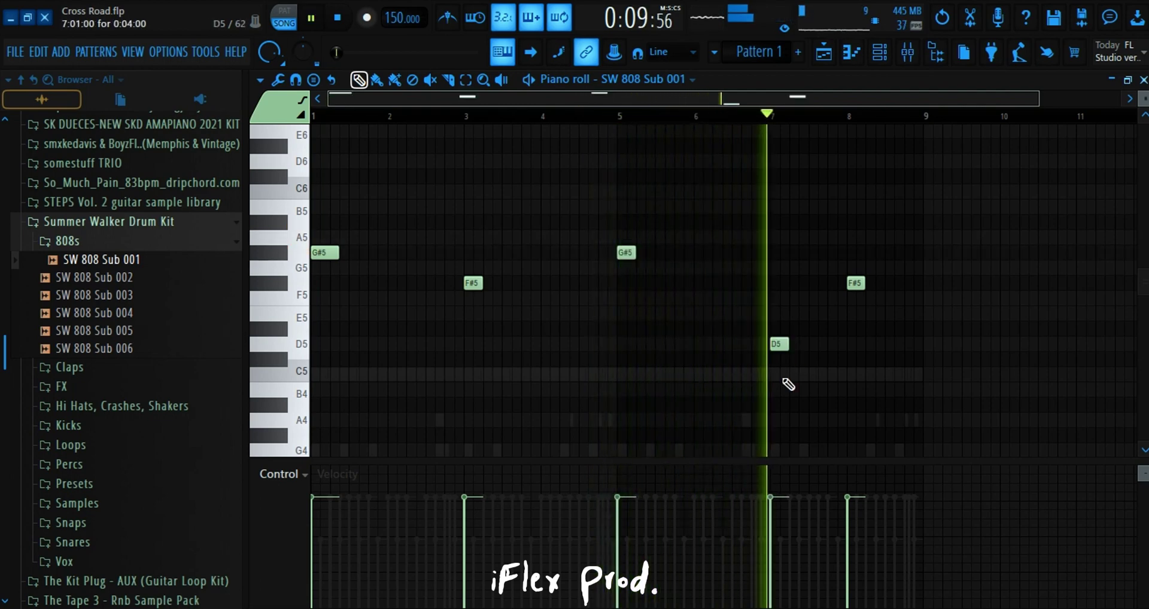
pyautogui.rightClick(780, 346)
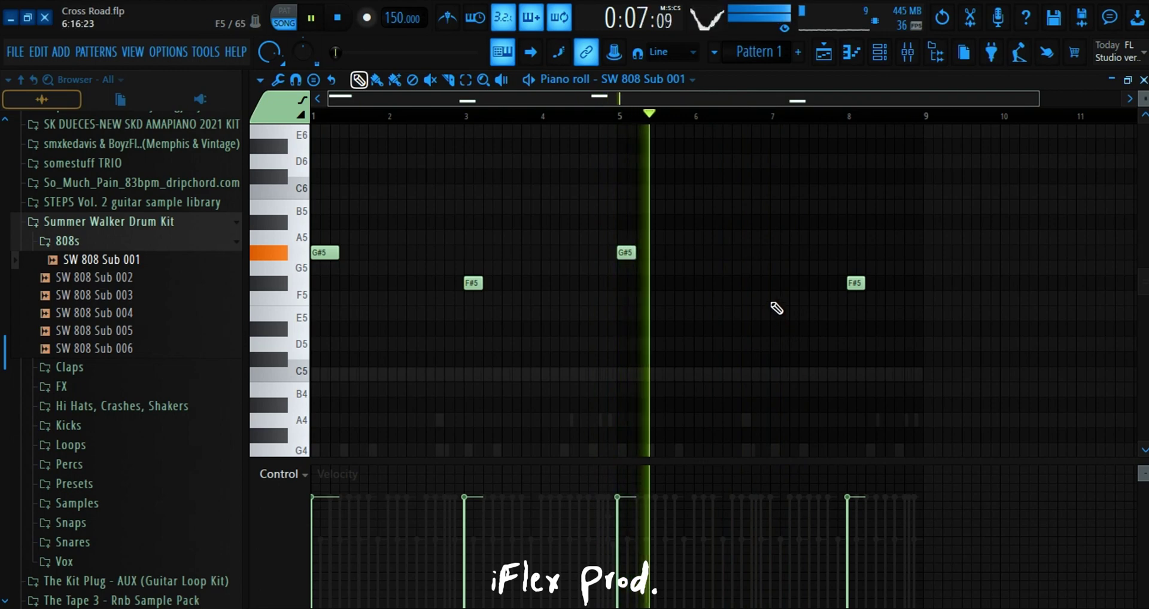
pyautogui.moveTo(780, 390); pyautogui.dragTo(778, 407)
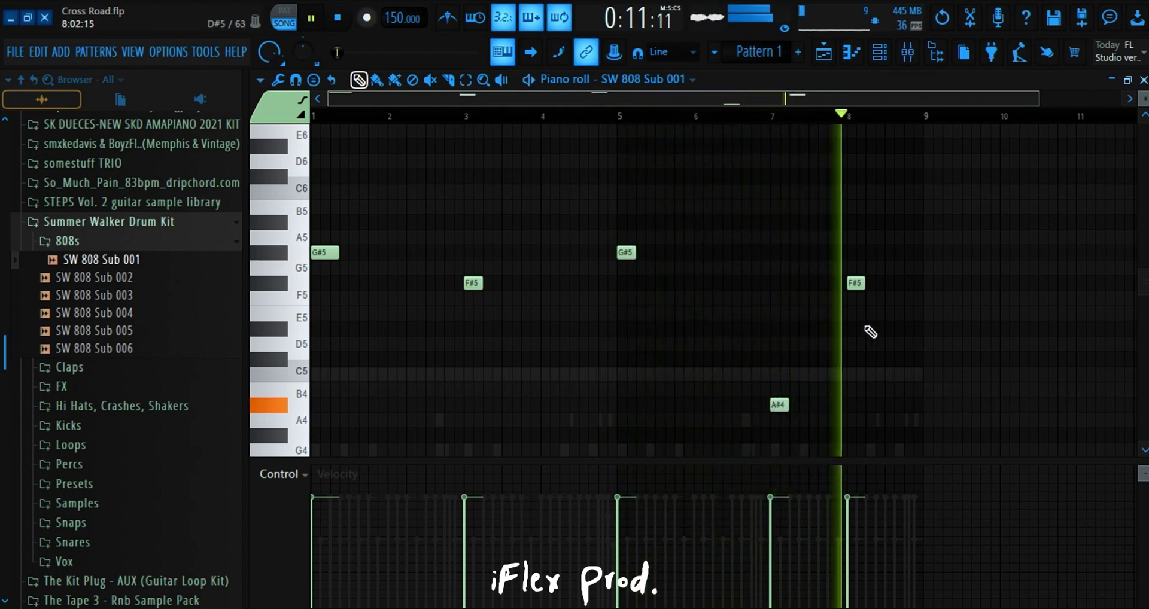
# Check the miscellaneous channel settings of SW 808 Sub 001 and lower all its notes by one octave.
pyautogui.rightClick(676, 81)
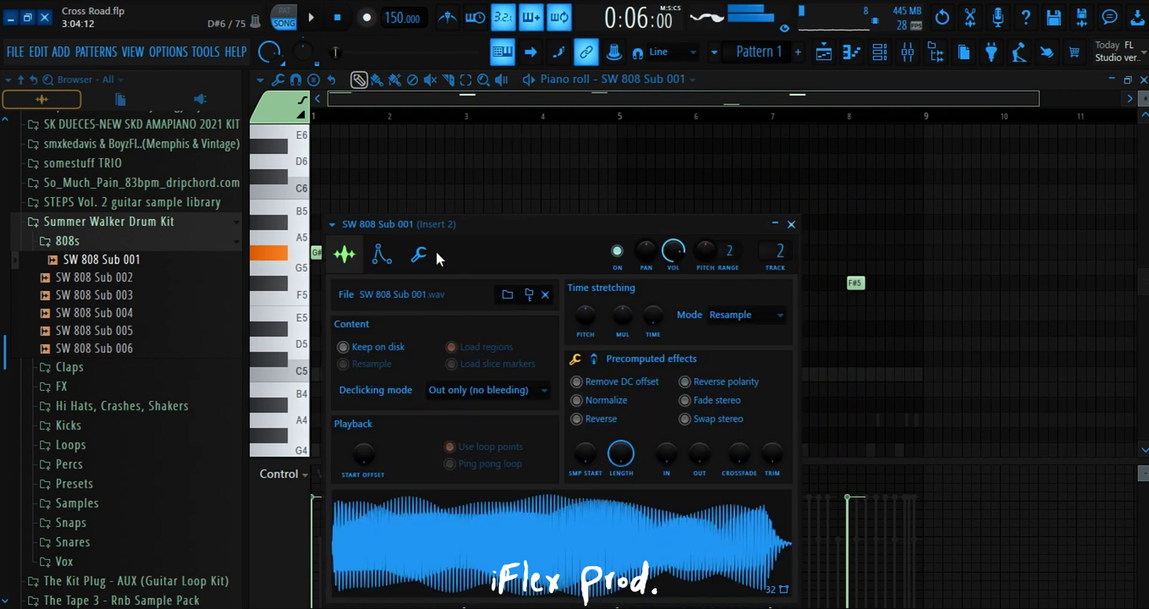
pyautogui.click(434, 252)
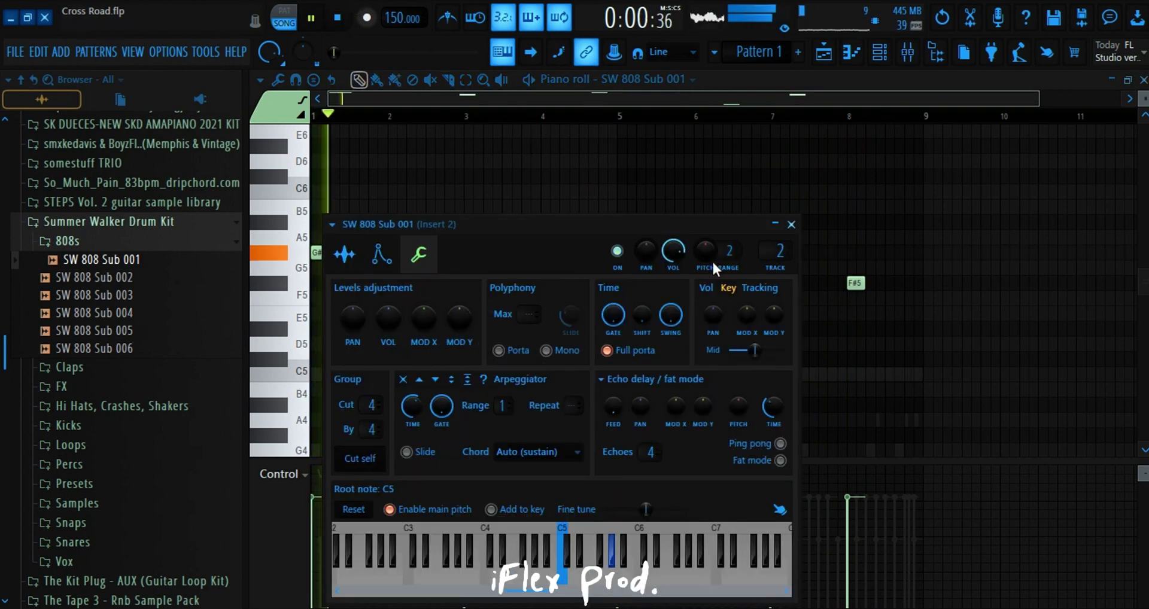
pyautogui.click(791, 225)
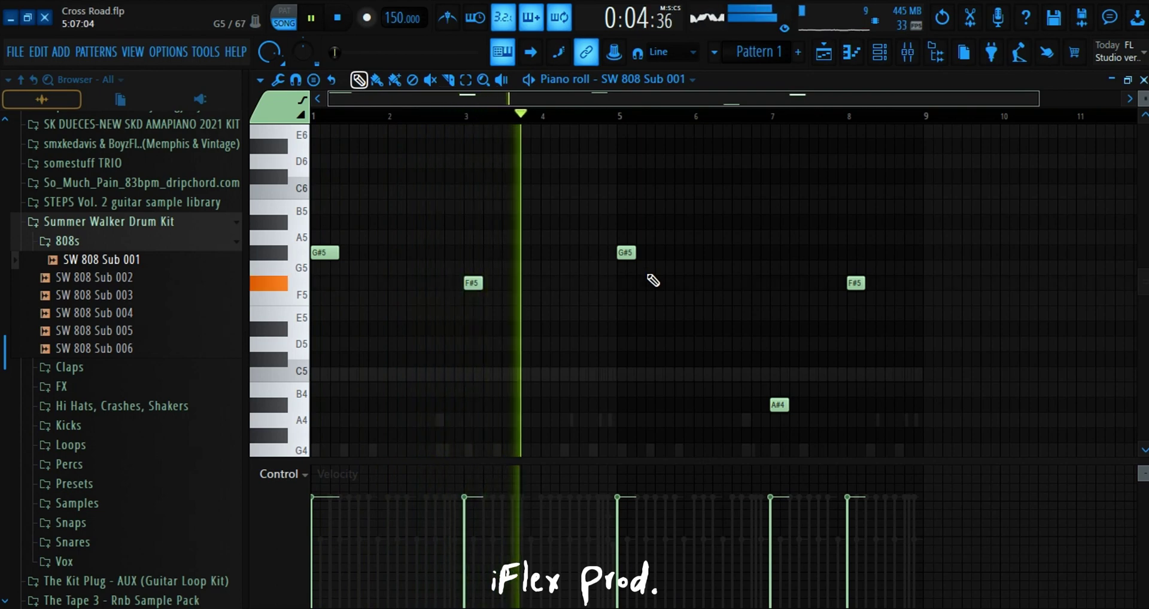
pyautogui.hotkey('ctrl', 'Down')
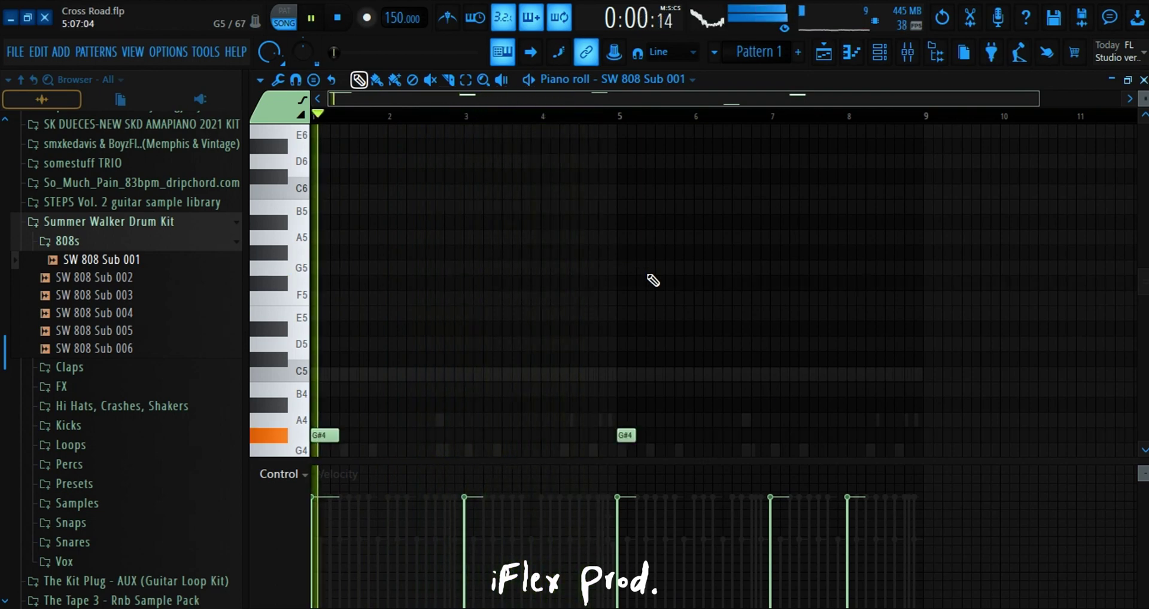
# Select the A#3 note at the start of bar 7 and raise it one octave to A#4.
pyautogui.scroll(-5, 681, 369)
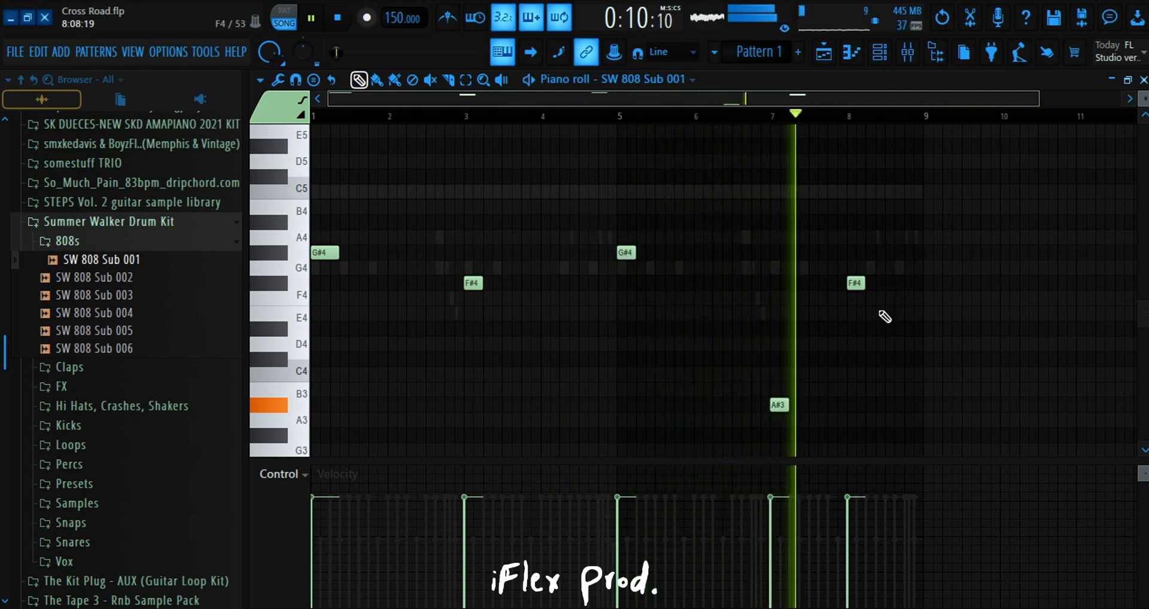
pyautogui.click(466, 79)
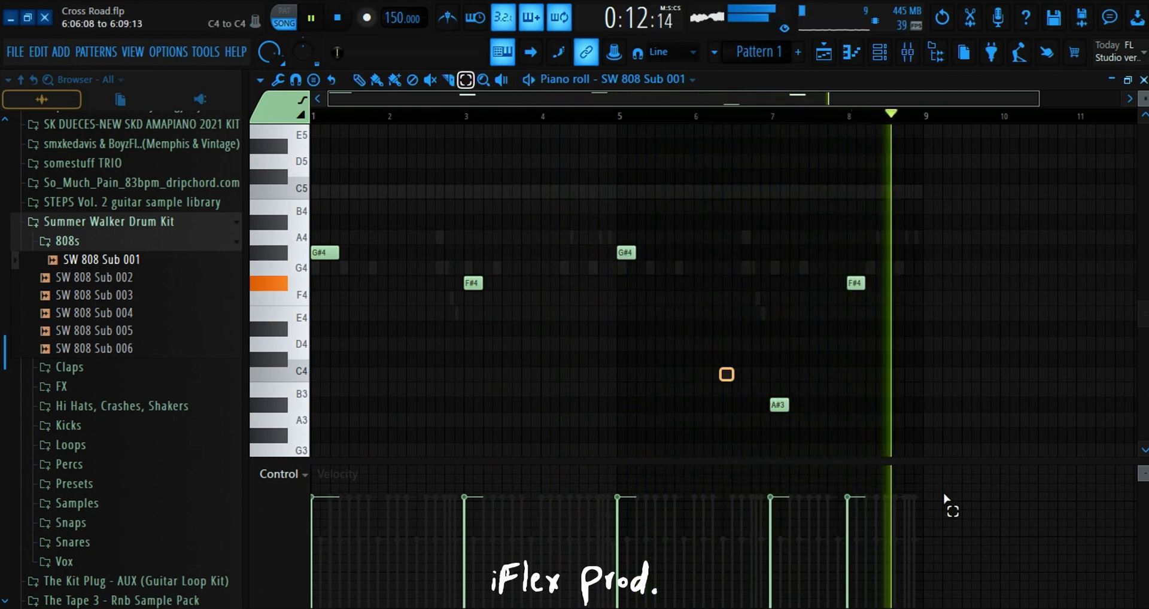
pyautogui.moveTo(946, 498); pyautogui.dragTo(934, 424)
pyautogui.hotkey('ctrl', 'Up')
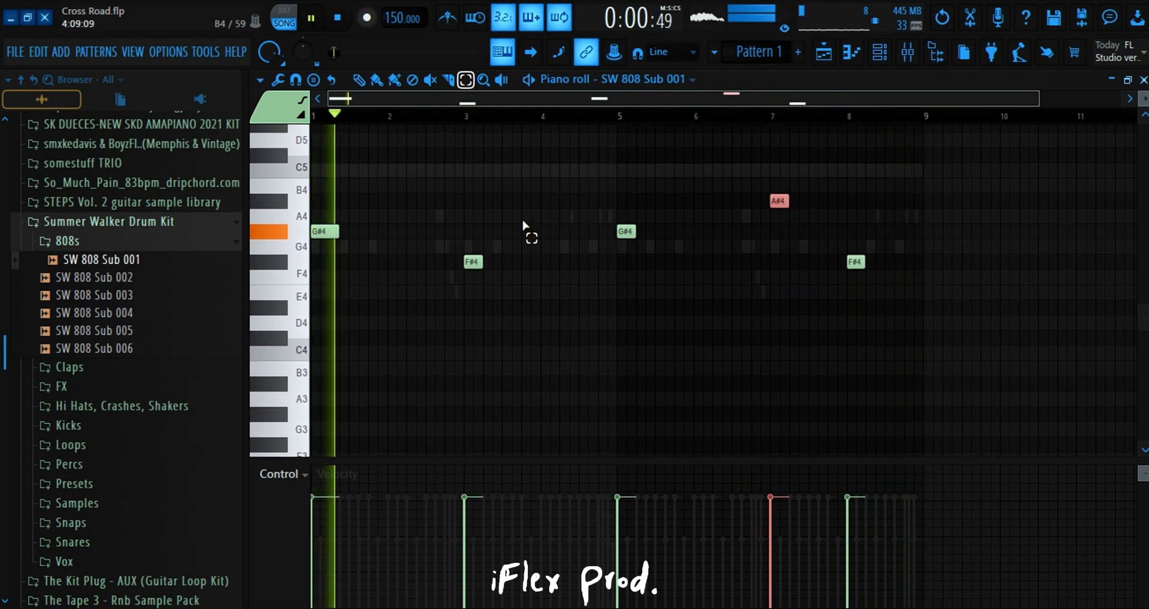
pyautogui.click(359, 79)
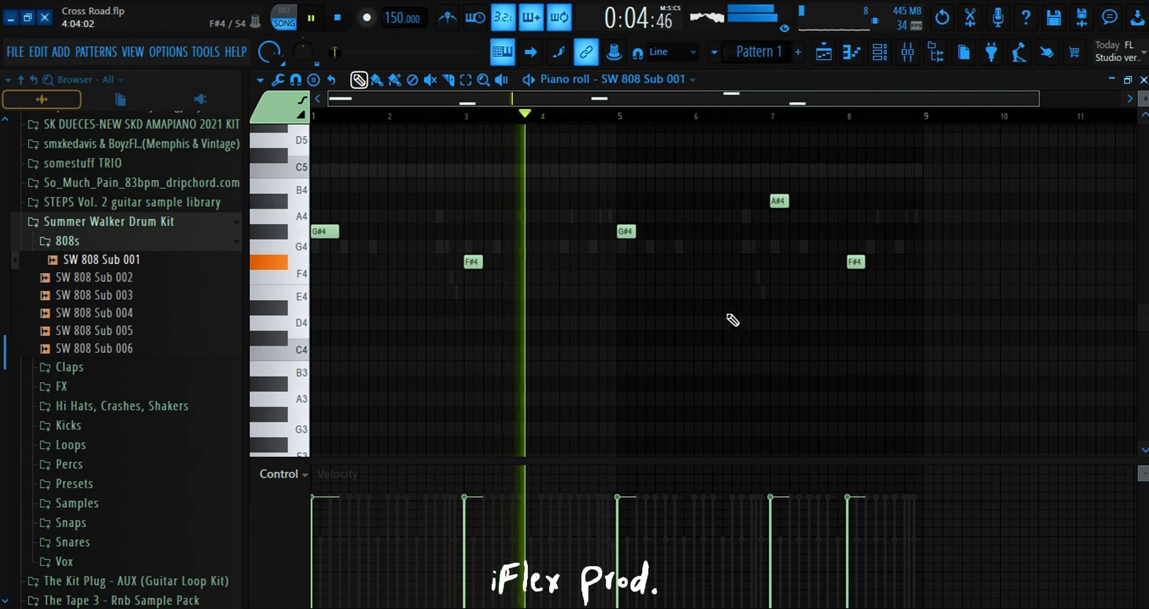
# Stop playback and open the 808s folder of the Juicy Jules - Stardust kit in the sample library.
pyautogui.click(167, 224)
pyautogui.press('space')
pyautogui.scroll(-2, 129, 292)
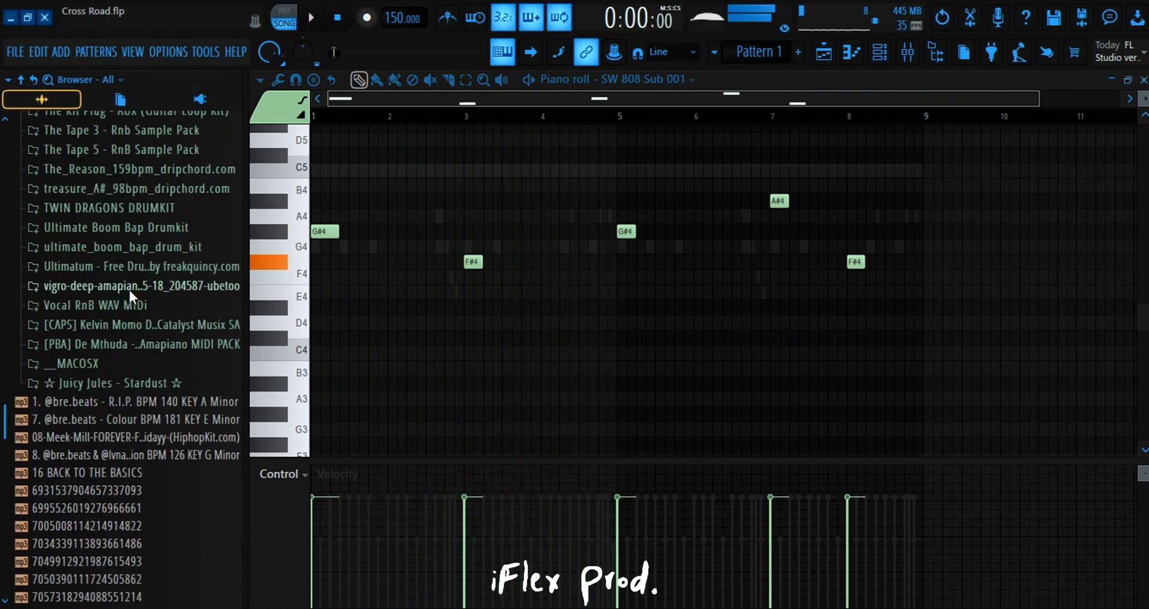
pyautogui.scroll(-3, 130, 290)
pyautogui.press('space')
pyautogui.click(337, 18)
pyautogui.scroll(2, 171, 256)
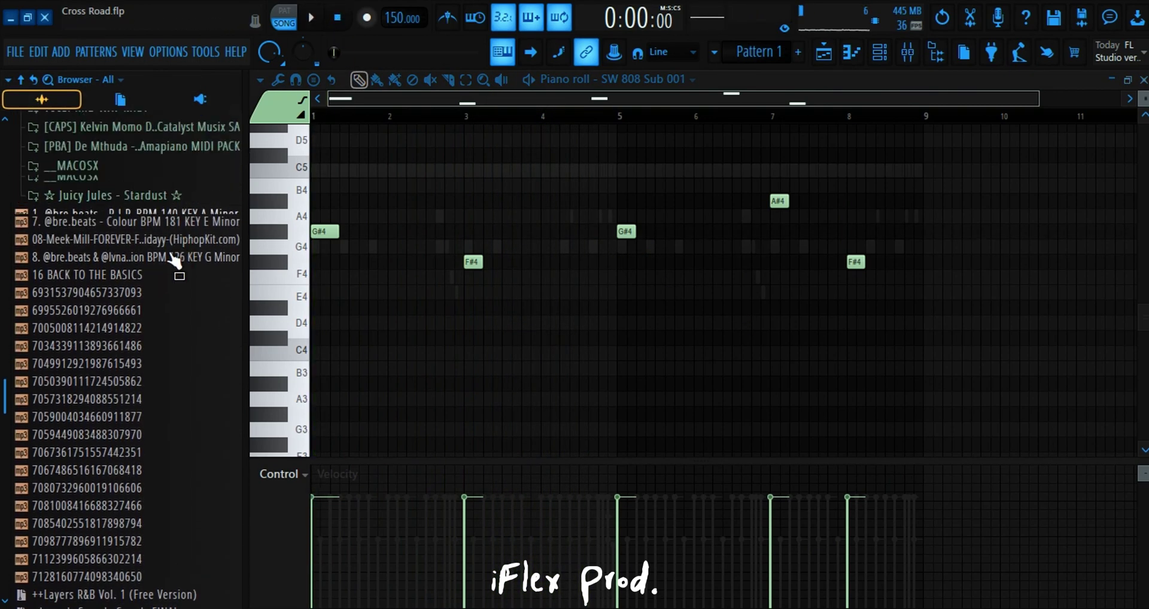
pyautogui.scroll(2, 167, 275)
pyautogui.click(145, 298)
pyautogui.click(147, 321)
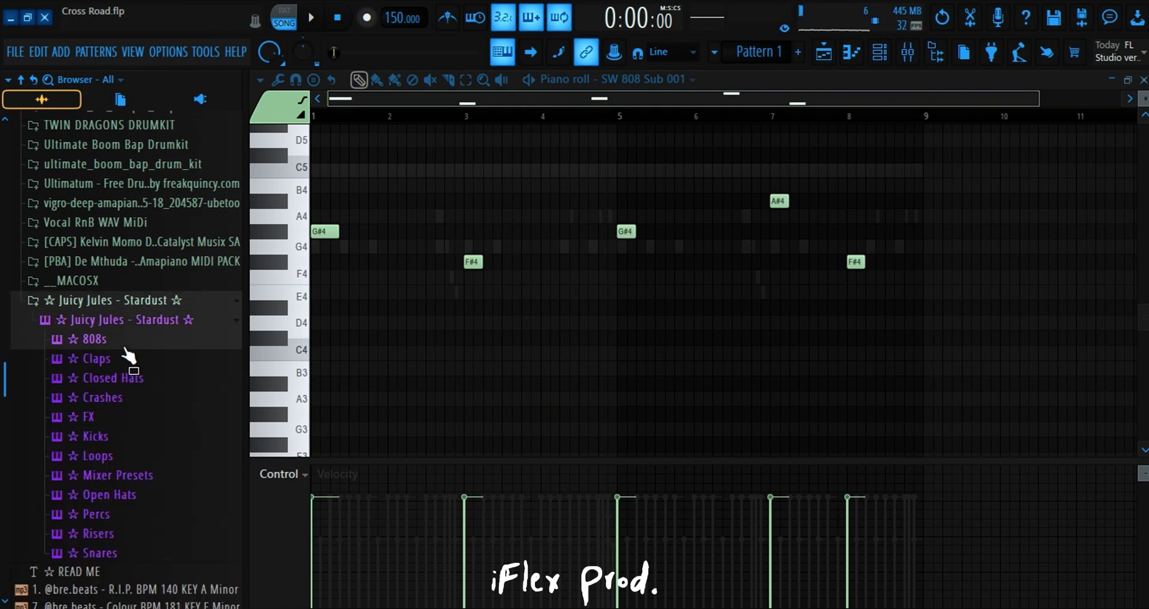
pyautogui.click(124, 346)
# Find Bass - Mood among the kit's 808 samples and load it in place of SW 808 Sub 001.
pyautogui.scroll(-7, 132, 395)
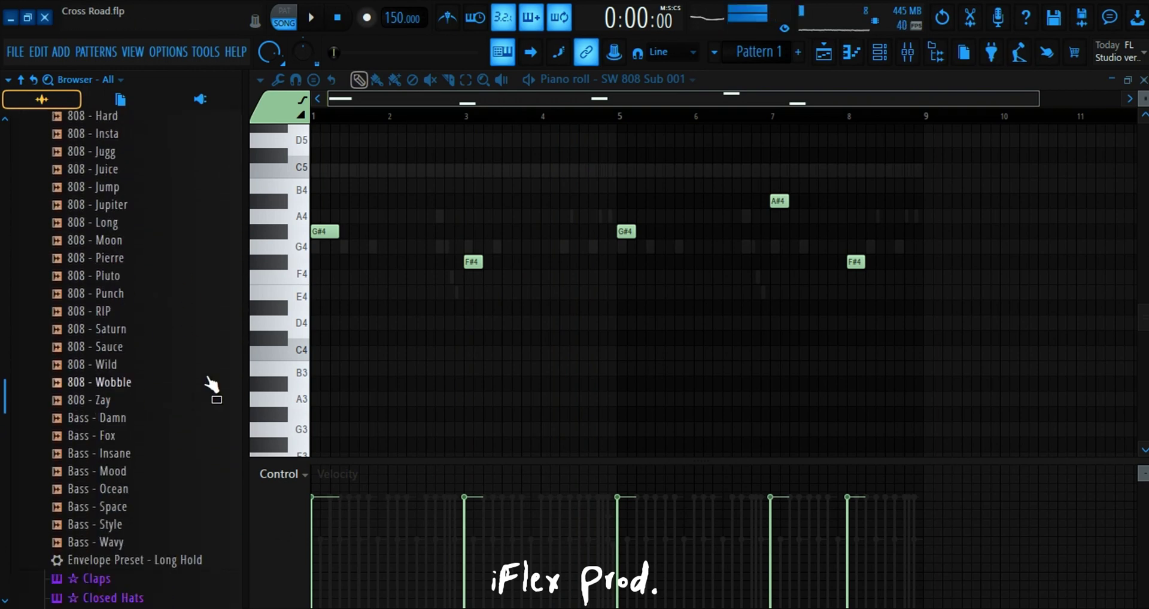
pyautogui.scroll(-2, 150, 396)
pyautogui.click(113, 342)
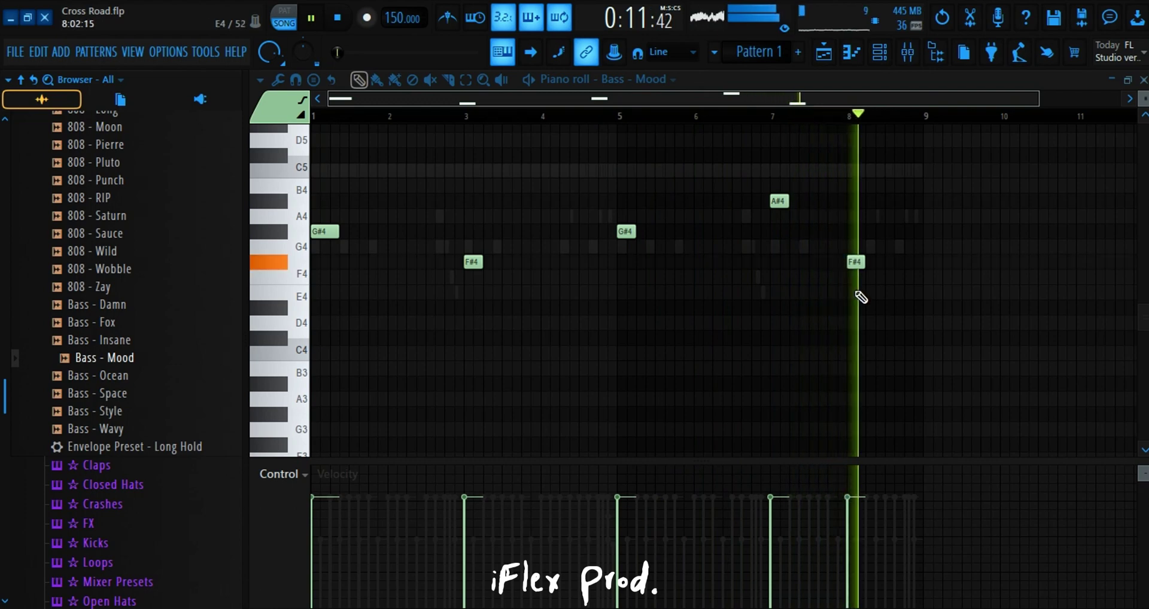
# Try the Bass - Mood melody one octave lower during playback, and raise all its notes back by one octave.
pyautogui.press('space')
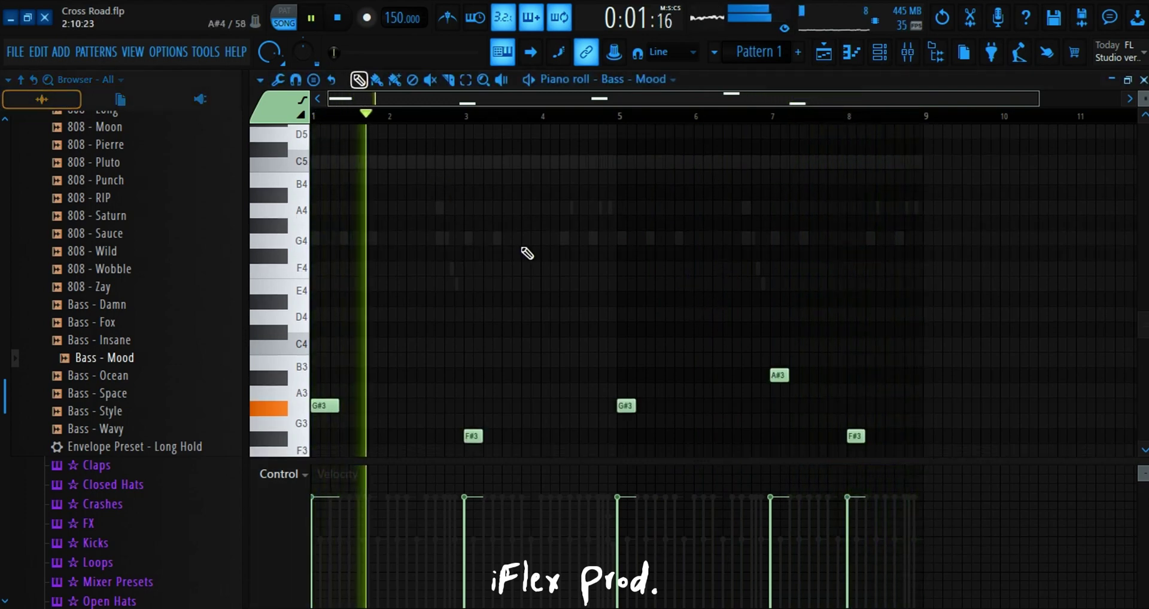
pyautogui.scroll(-2, 503, 259)
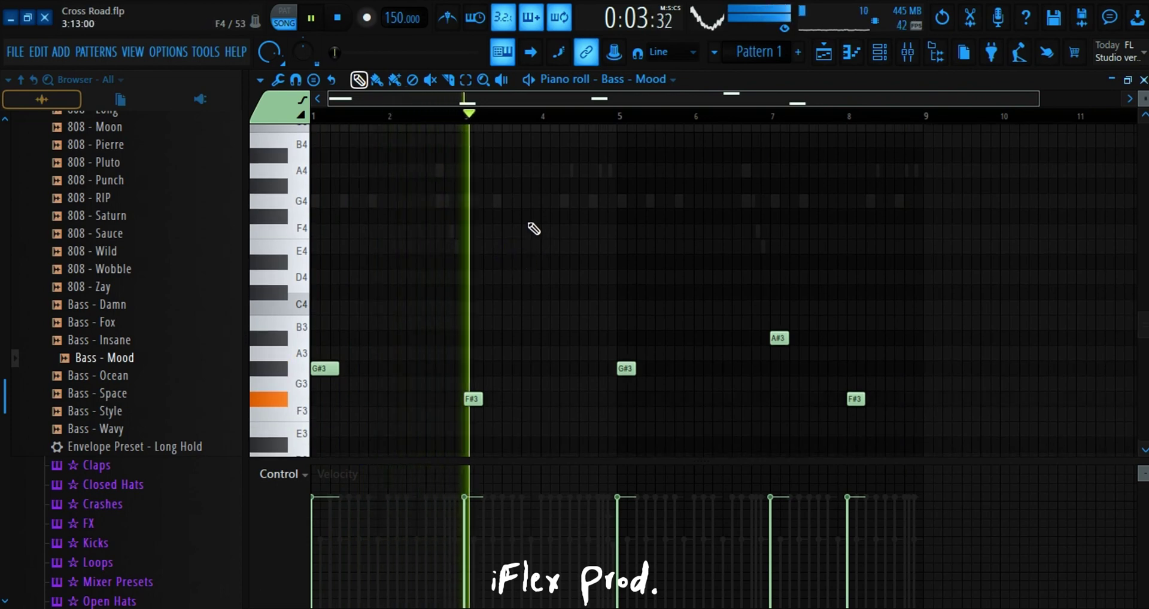
pyautogui.press('space')
pyautogui.hotkey('ctrl', 'Up')
pyautogui.press('space')
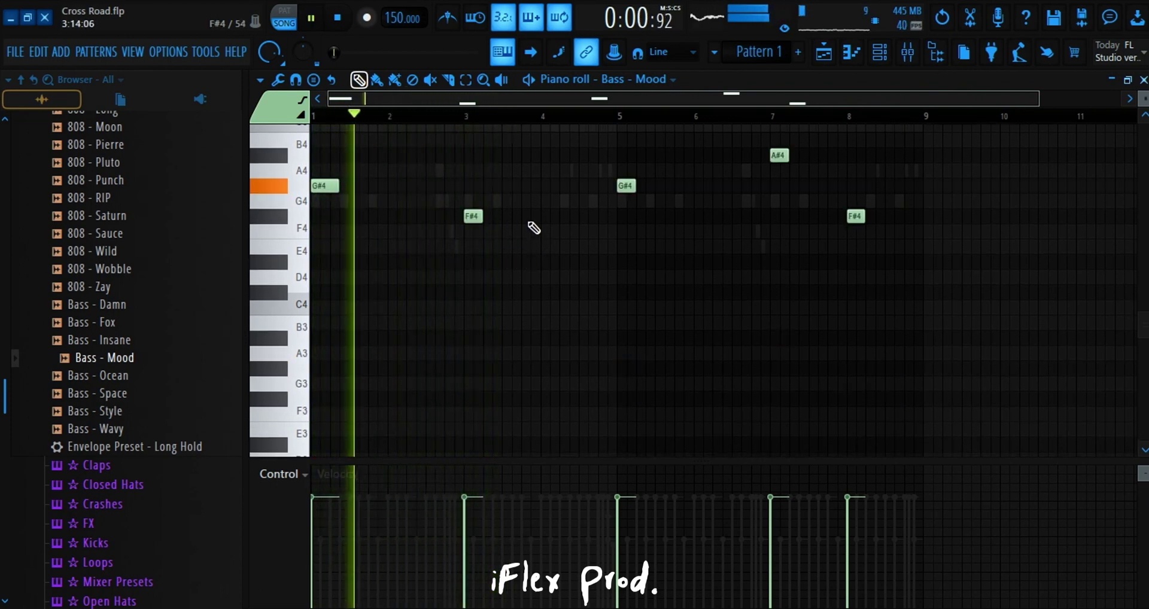
# Try Bass - Space with the melody one octave higher, and return to Bass - Mood with the notes back in the previous octave.
pyautogui.press('space')
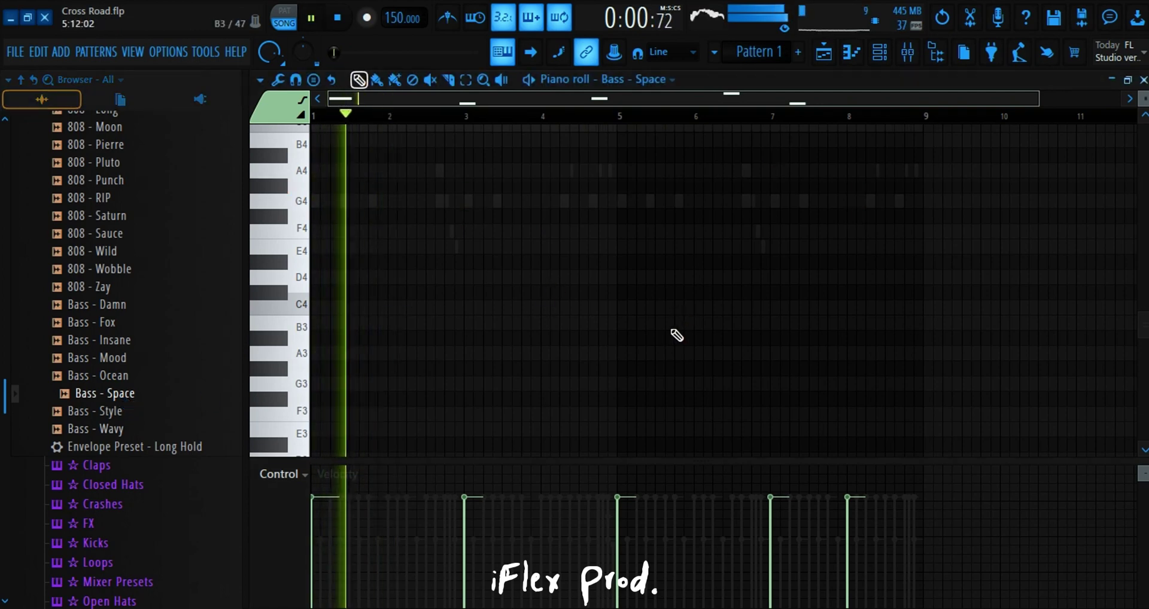
pyautogui.scroll(5, 677, 336)
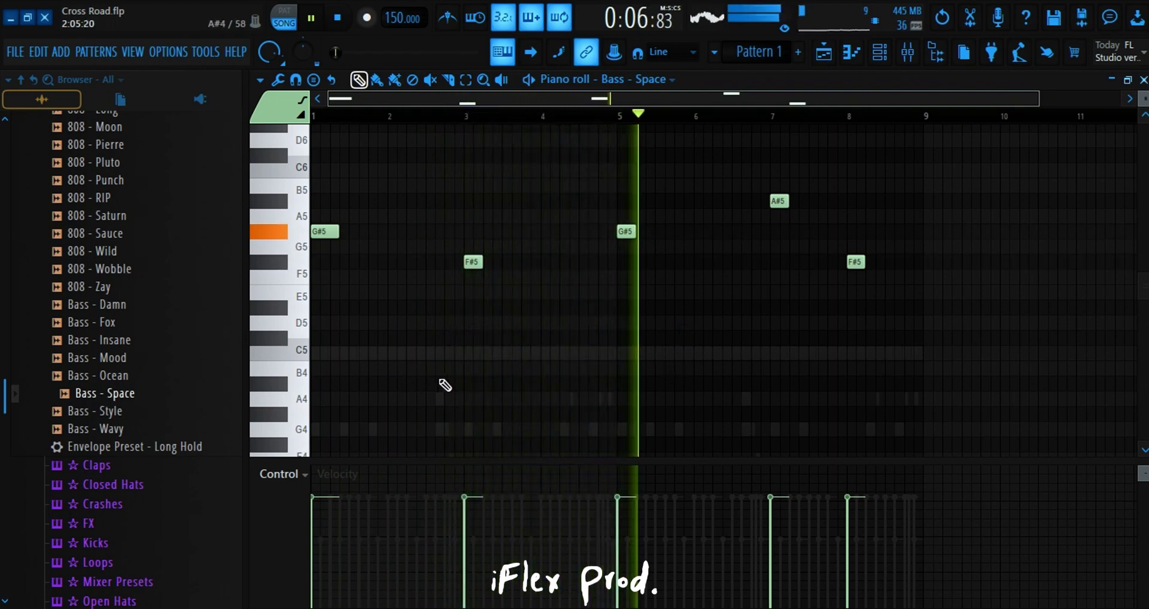
pyautogui.click(123, 358)
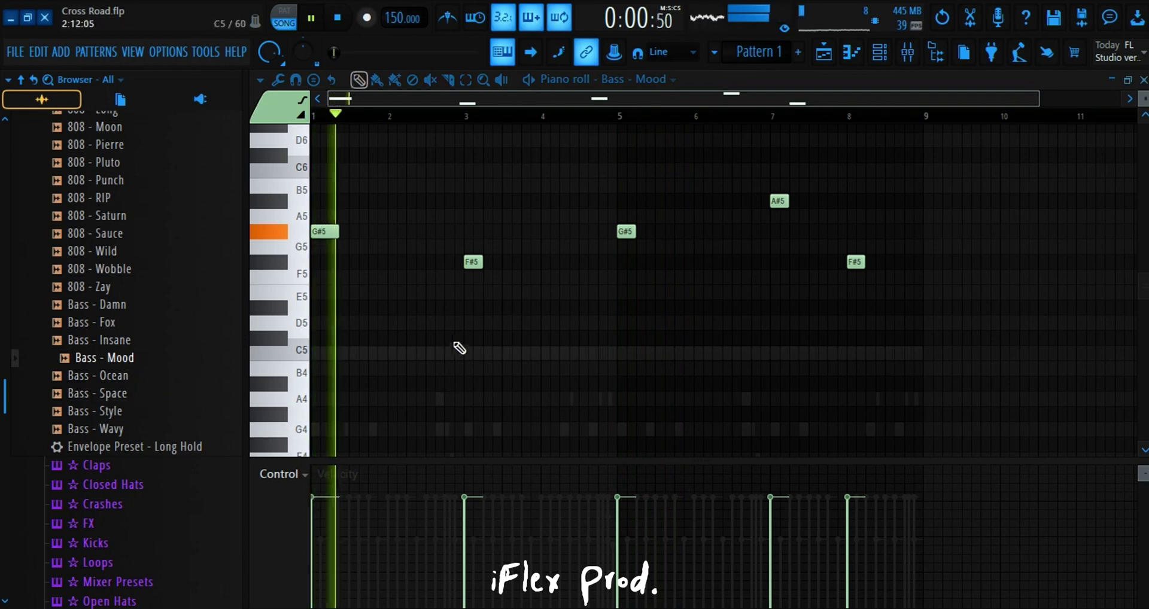
pyautogui.scroll(-1, 460, 300)
pyautogui.press('space')
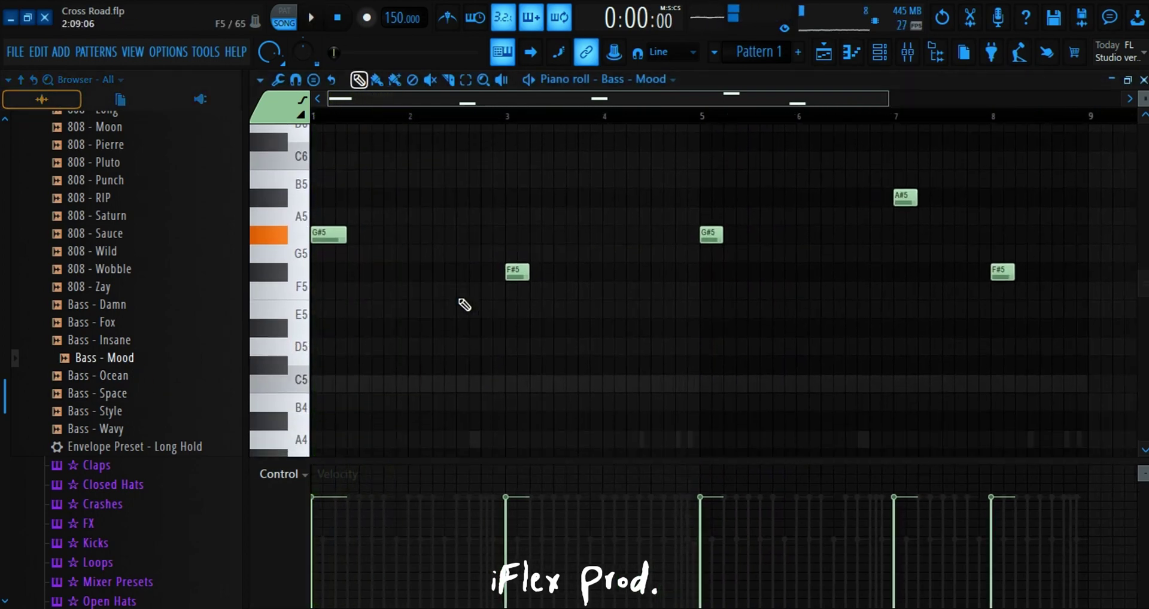
pyautogui.press('space')
pyautogui.hotkey('ctrl', 'Down')
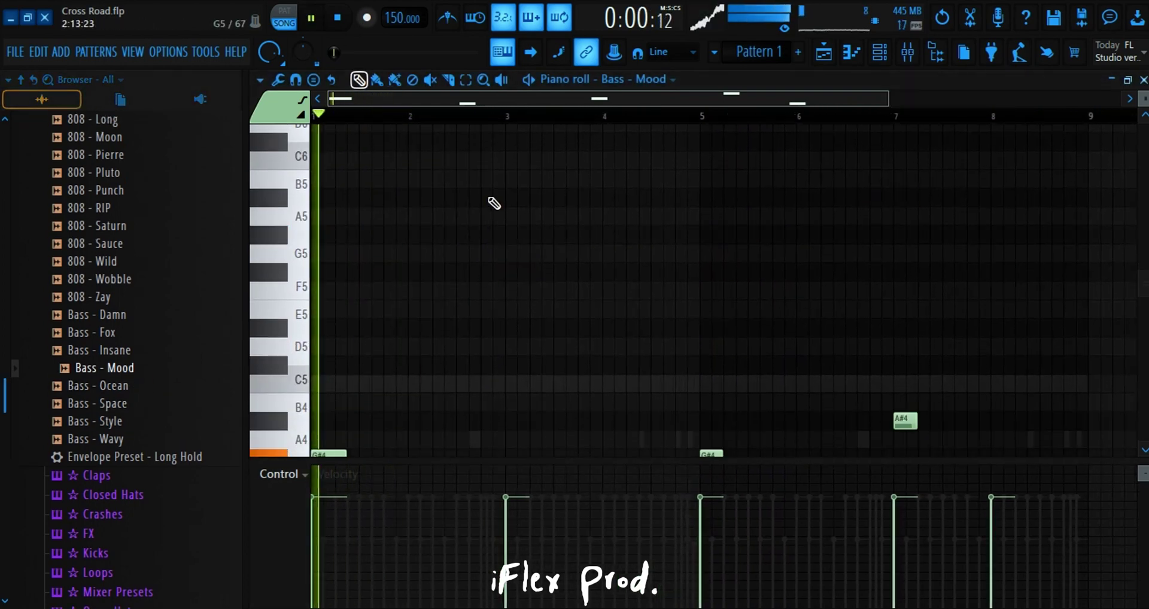
pyautogui.scroll(-1, 954, 120)
# Close the piano roll and collapse the 808s folder of the Juicy Jules - Stardust kit.
pyautogui.click(1143, 79)
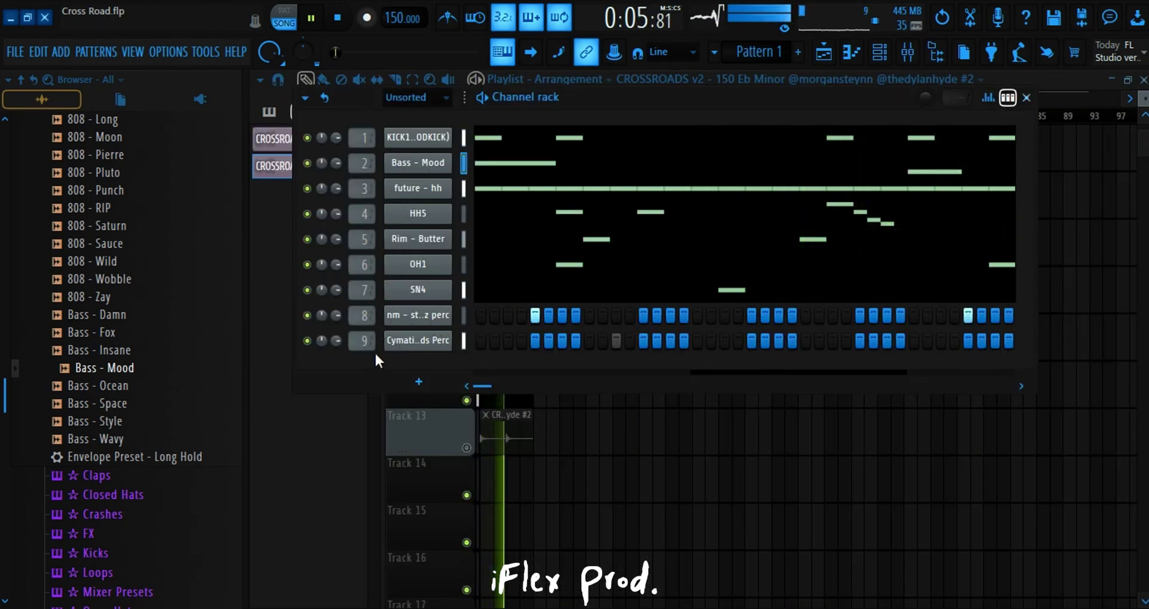
pyautogui.scroll(10, 90, 359)
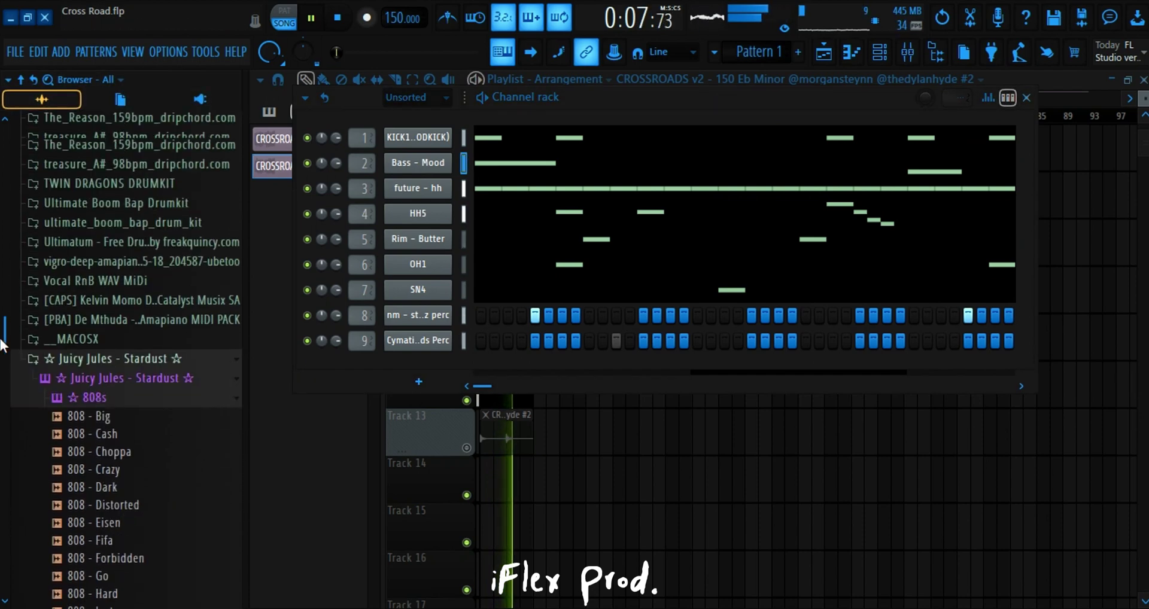
pyautogui.moveTo(129, 358); pyautogui.dragTo(153, 418)
pyautogui.scroll(-1, 144, 407)
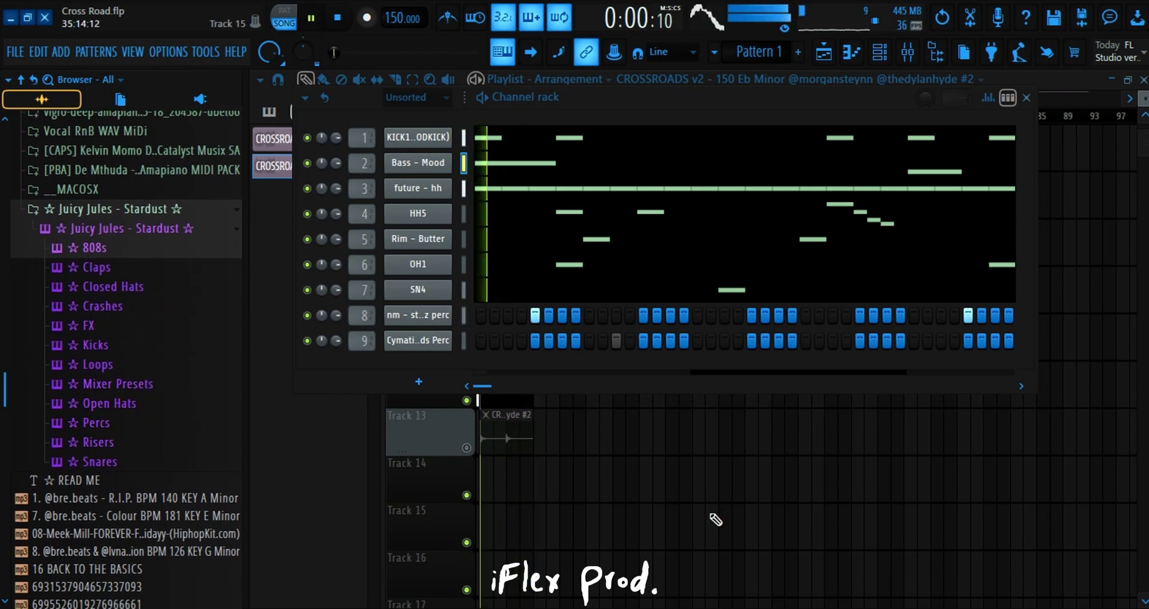
# Hide the channel rack and restart playback with the playlist tracks in view.
pyautogui.press('F6')
pyautogui.press('space')
pyautogui.press('space')
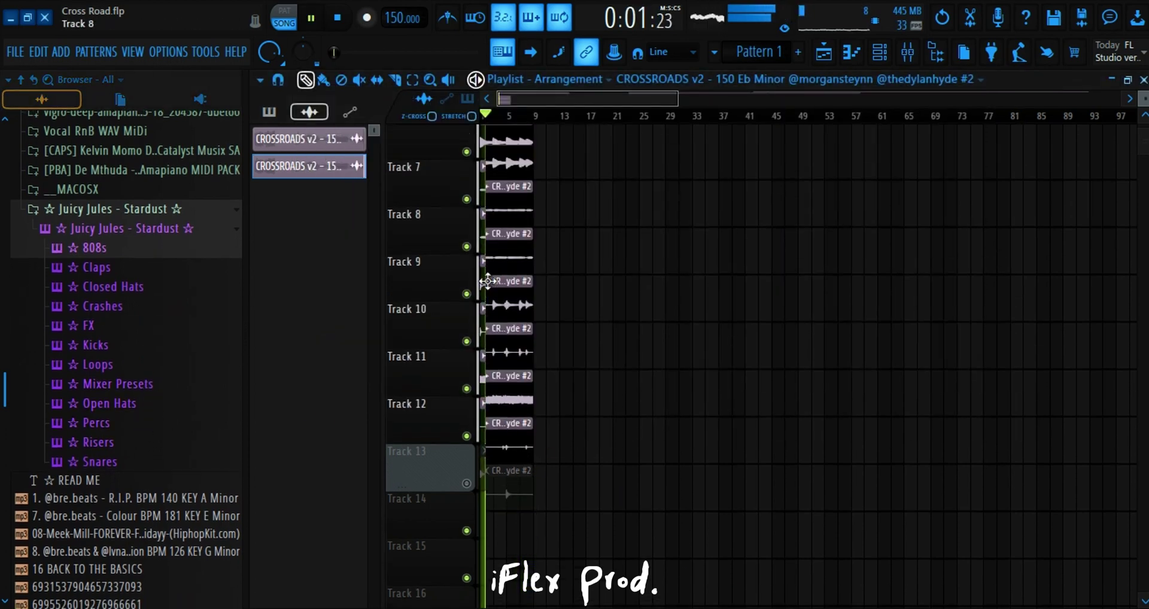
pyautogui.scroll(2, 526, 236)
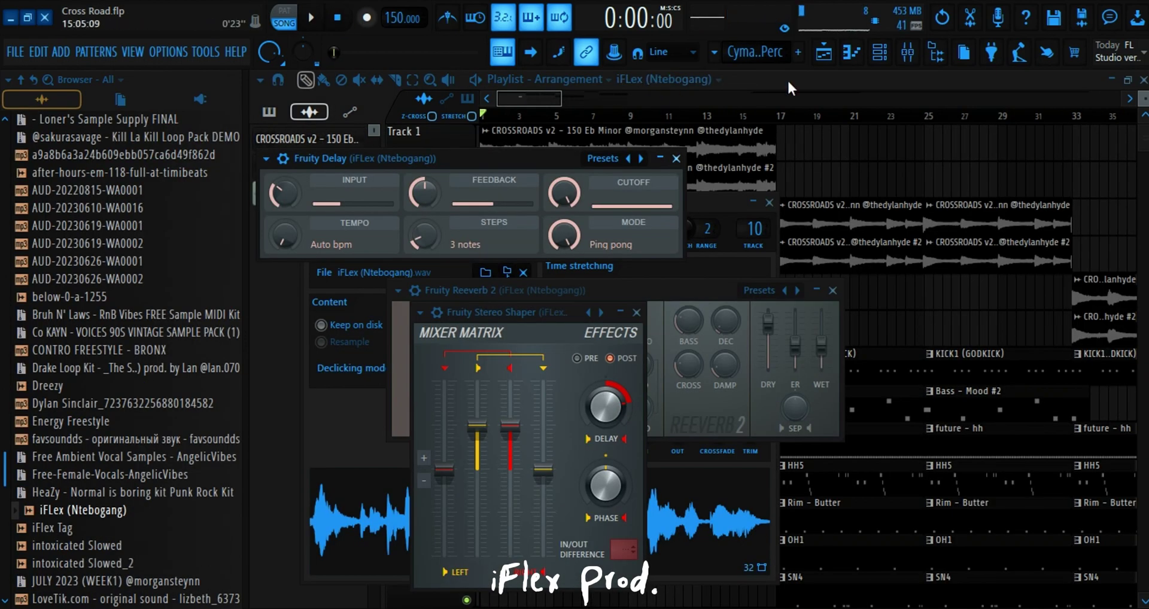
# Start playback of the arrangement and change the iFLex tag clip's color to black (#0F0F0F).
pyautogui.press('space')
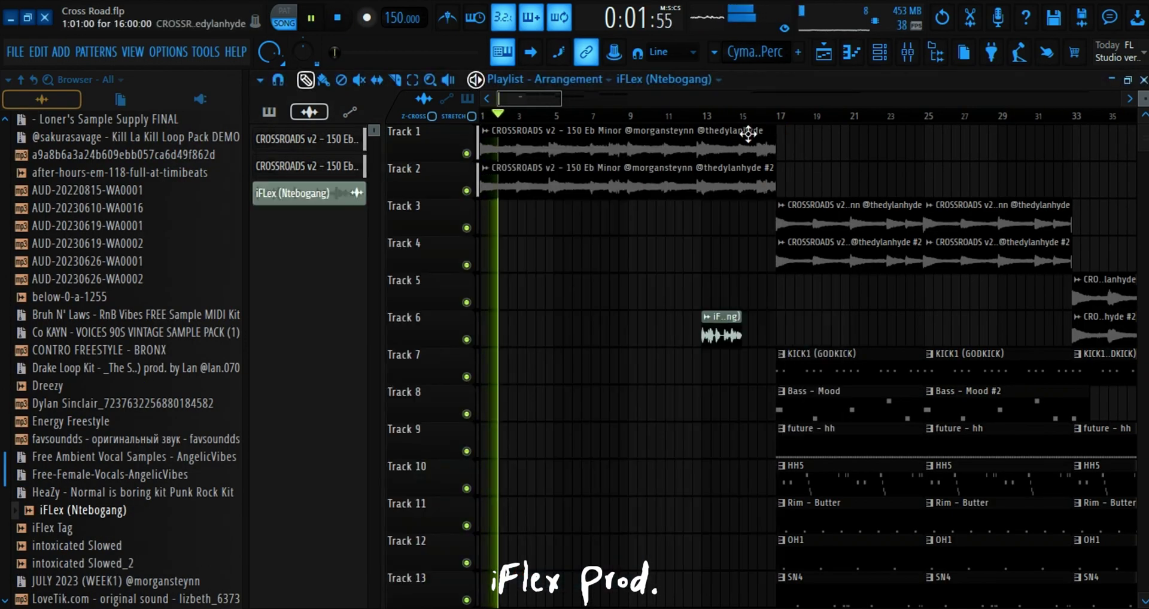
pyautogui.rightClick(314, 195)
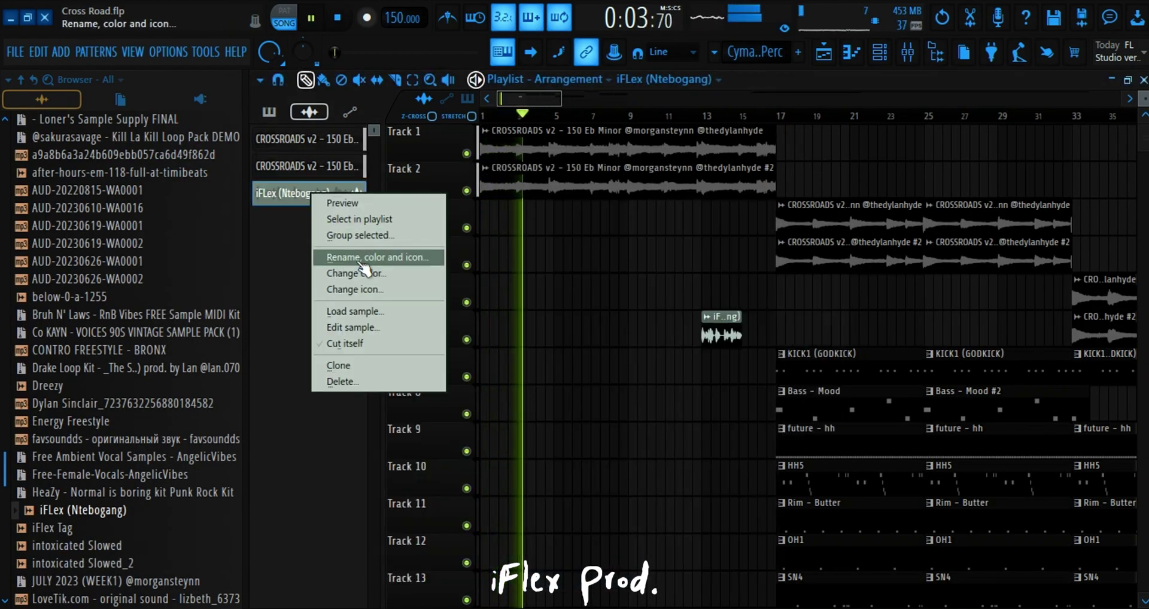
pyautogui.click(363, 257)
pyautogui.click(358, 246)
pyautogui.click(405, 442)
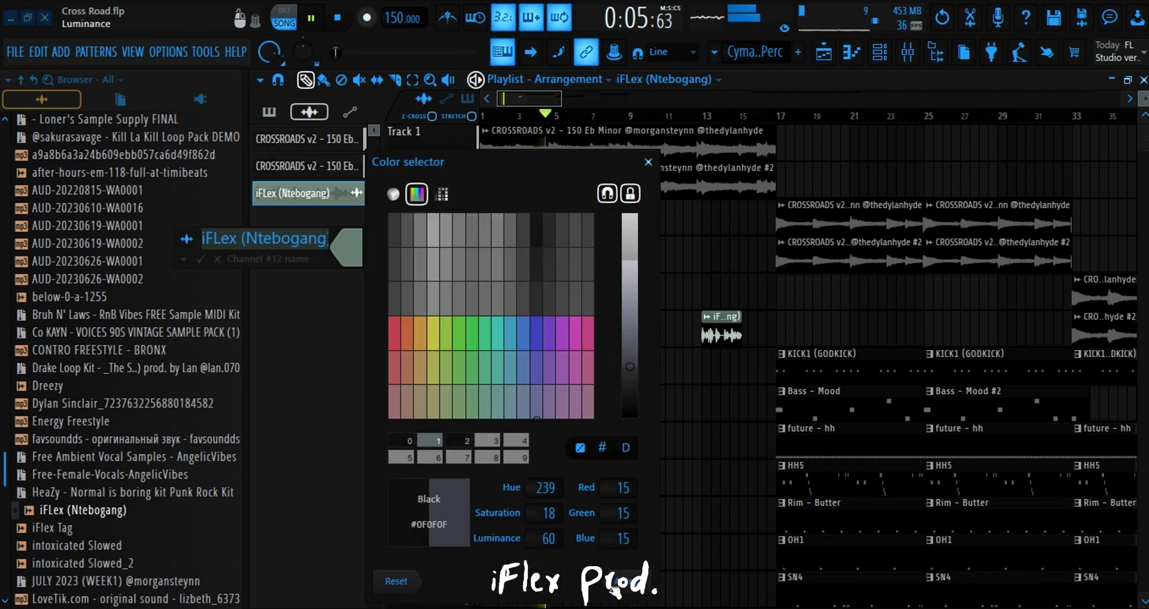
pyautogui.click(200, 258)
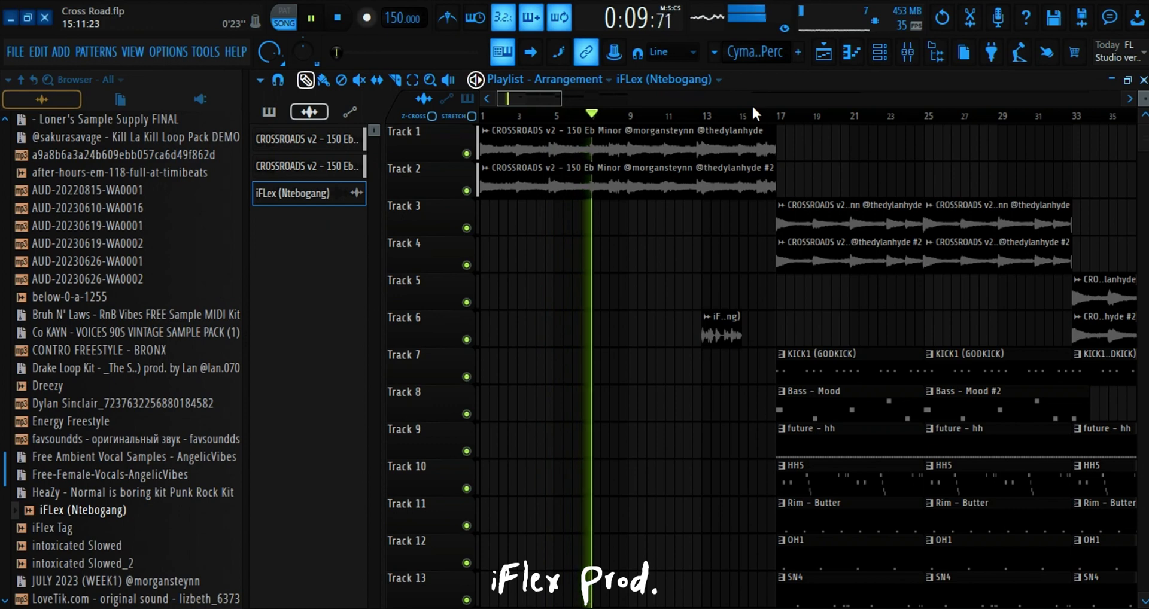
# Play through the arrangement and examine how the sample, drum and bass clips are laid out across the playlist tracks.
pyautogui.scroll(-3, 754, 118)
pyautogui.scroll(-2, 674, 198)
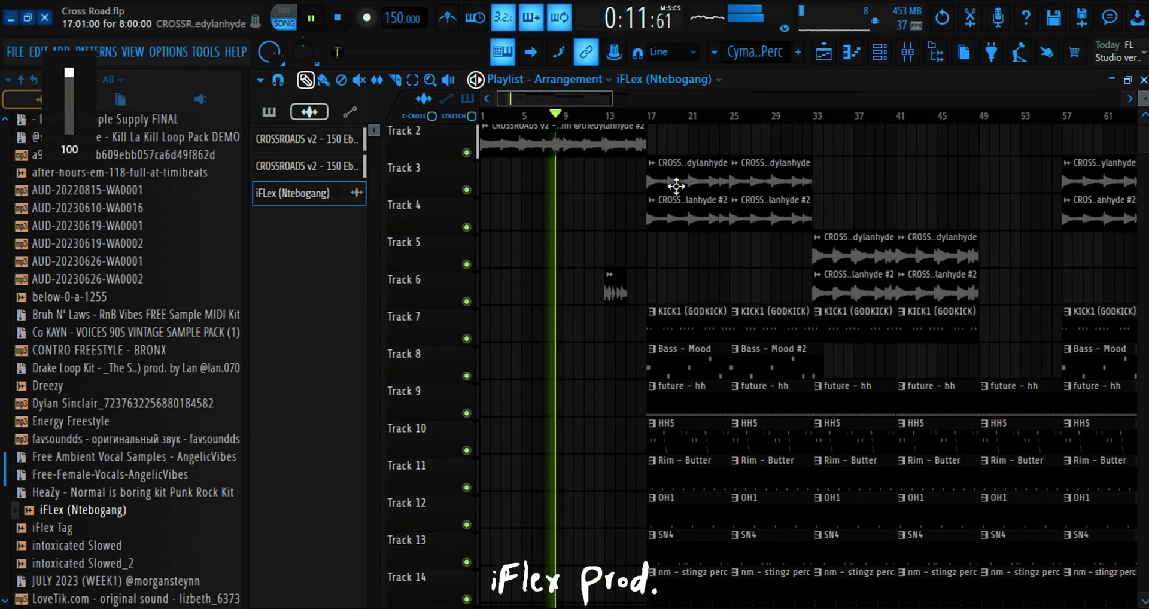
pyautogui.scroll(2, 671, 179)
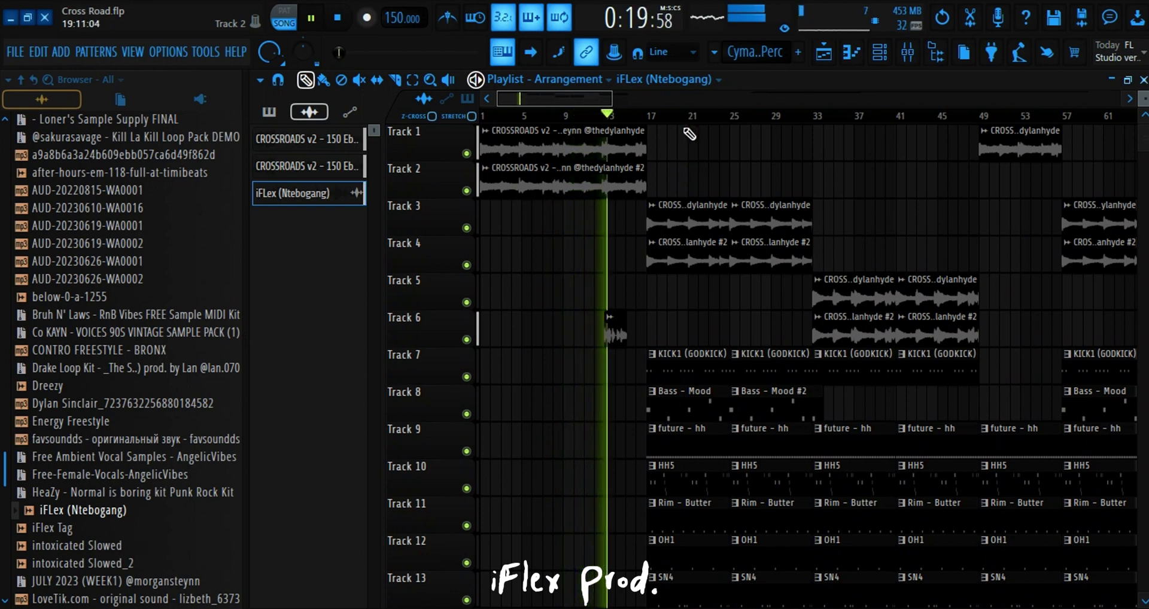
pyautogui.press('F9')
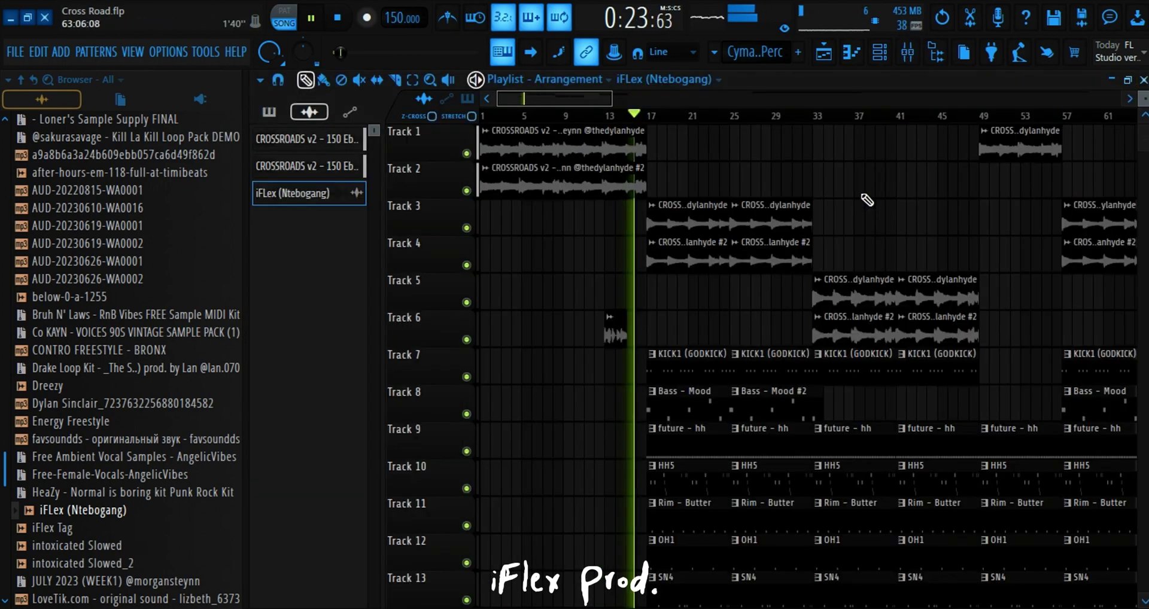
pyautogui.press('F9')
pyautogui.scroll(-2, 823, 131)
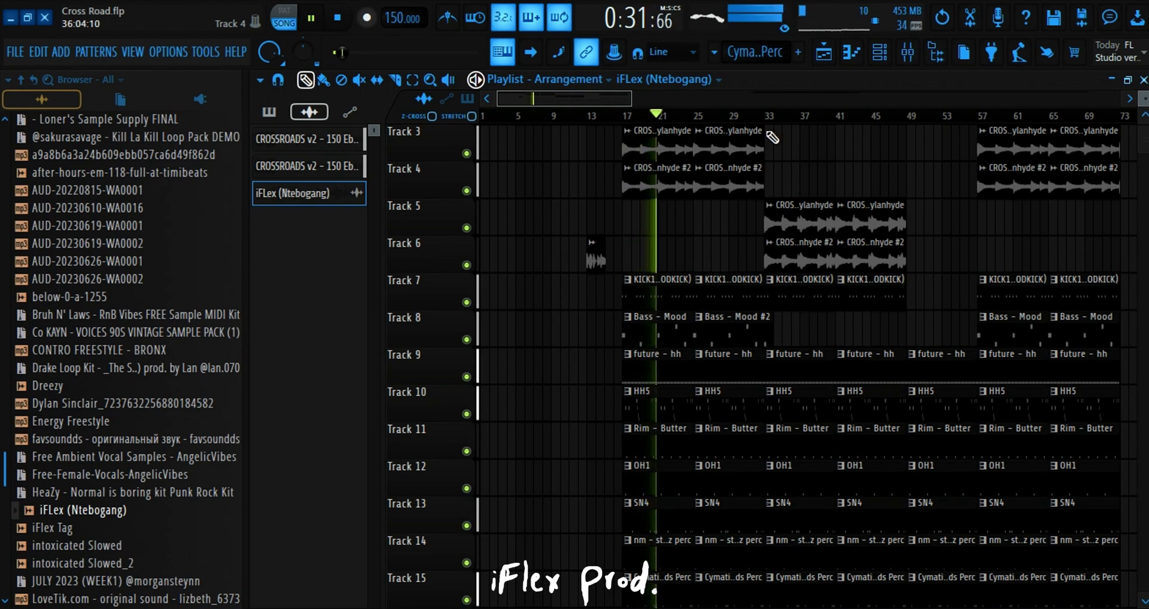
pyautogui.scroll(5, 551, 120)
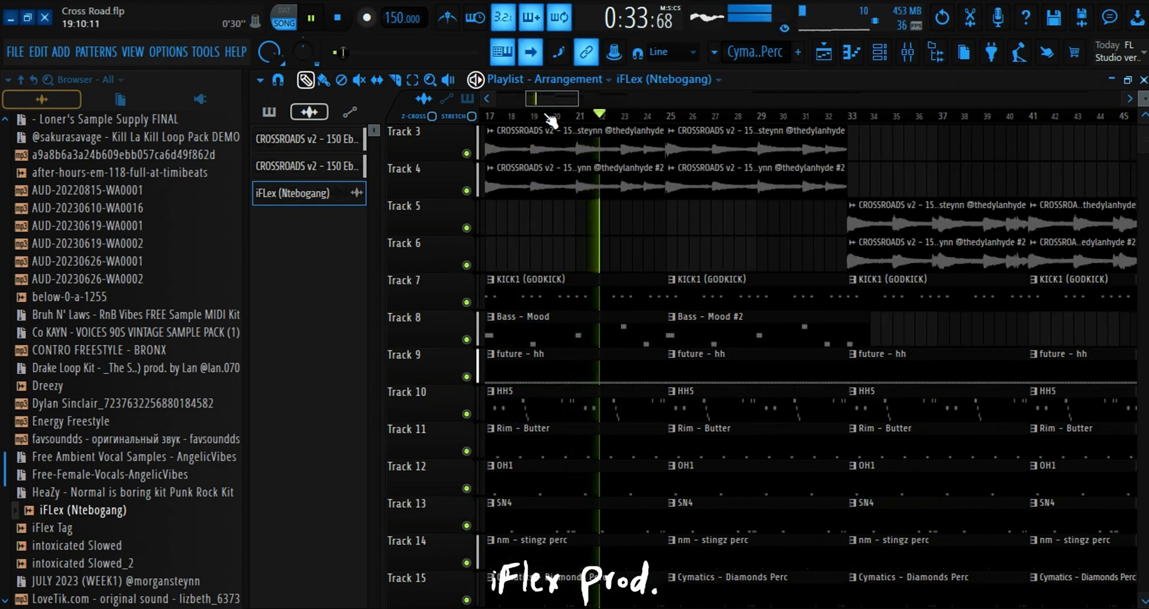
pyautogui.scroll(4, 551, 120)
pyautogui.scroll(-1, 692, 195)
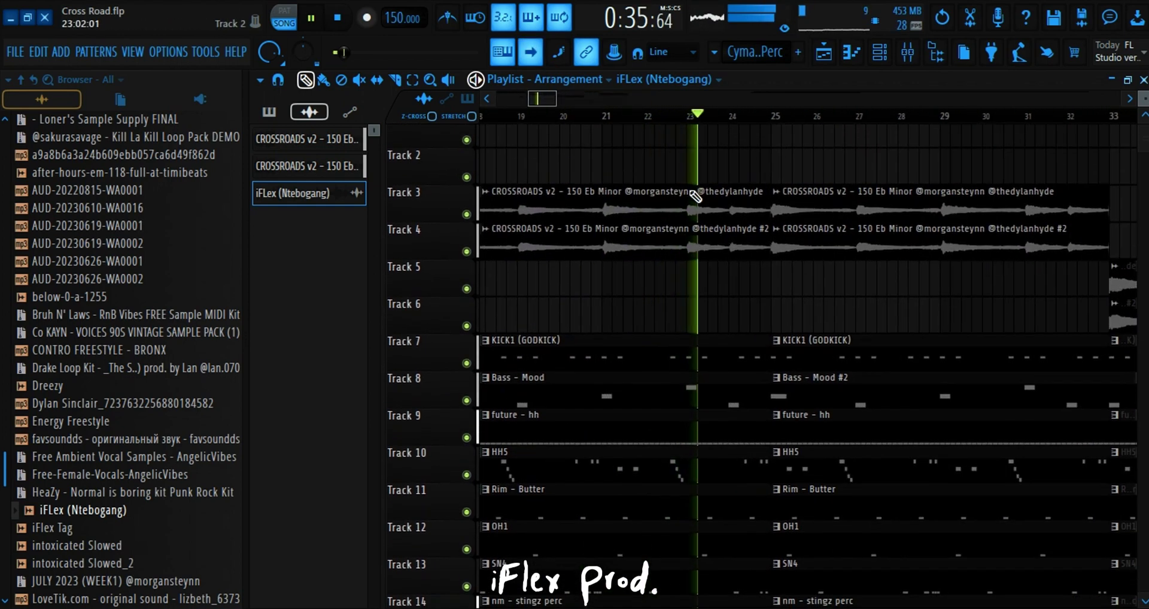
pyautogui.scroll(-1, 695, 195)
pyautogui.scroll(2, 649, 116)
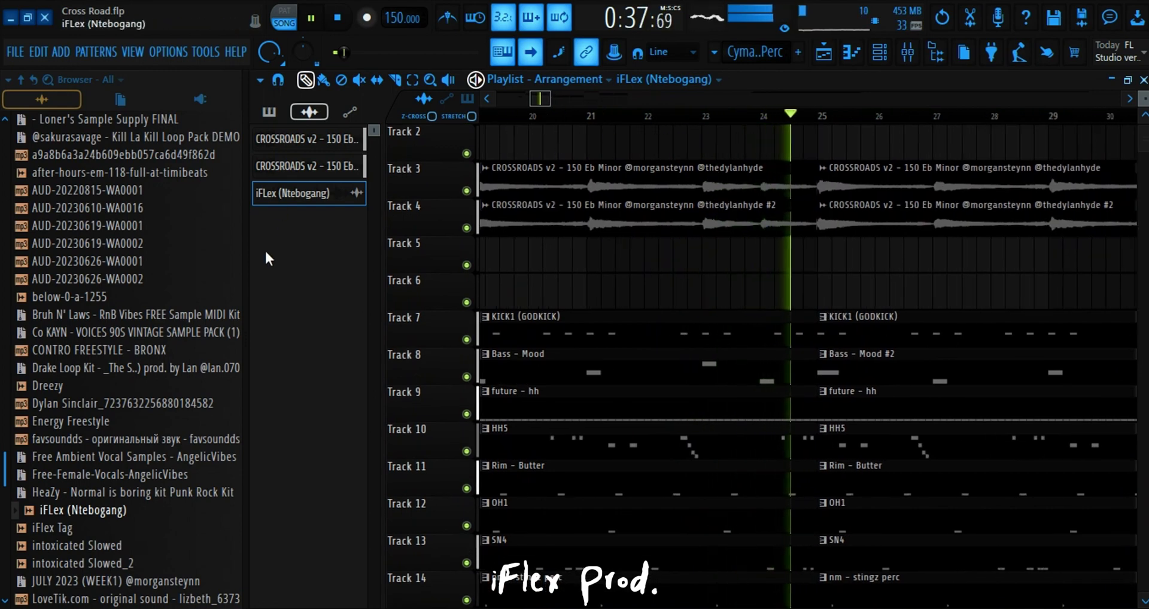
# Collapse the sample browser to widen the playlist and focus on the clips around bar 25.
pyautogui.moveTo(244, 275); pyautogui.dragTo(8, 290)
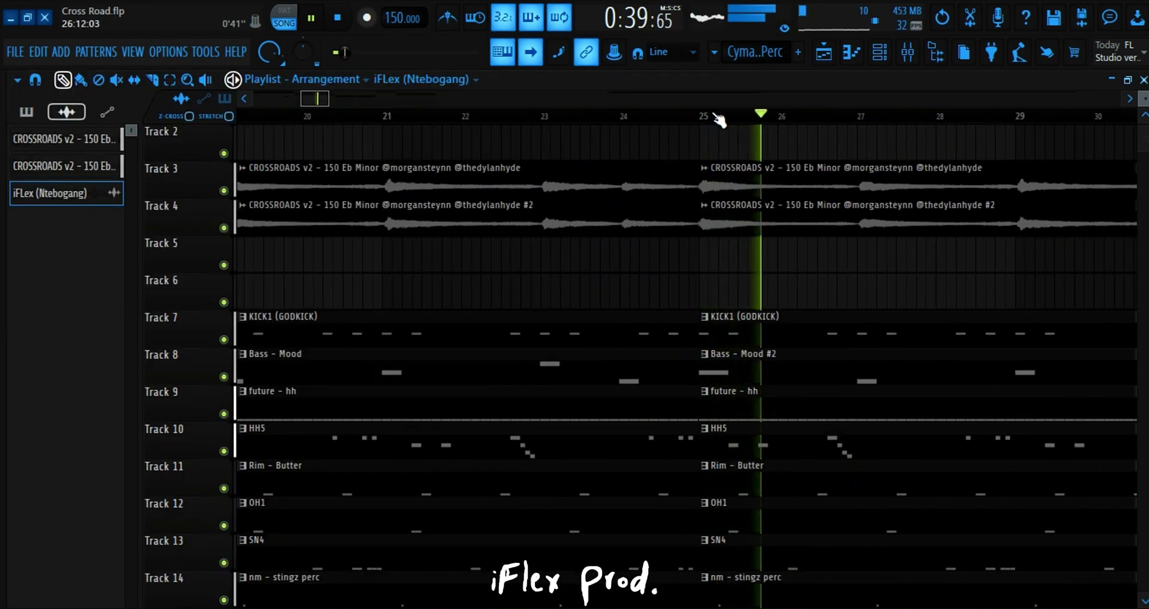
pyautogui.scroll(3, 619, 119)
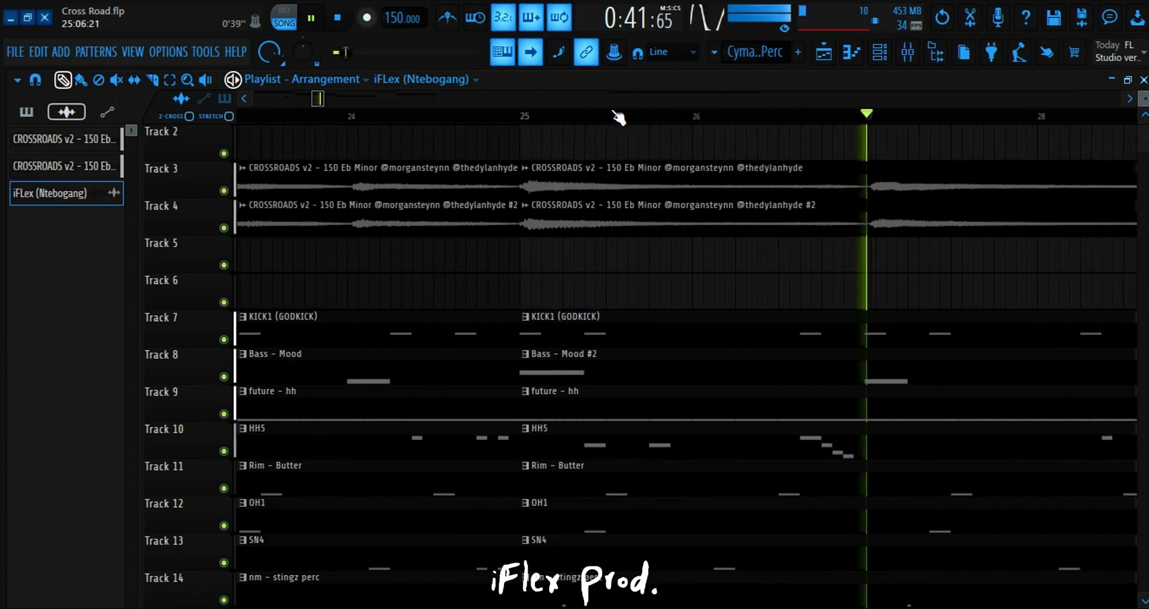
# Follow the playback from bar 25 and examine the sample, kick, bass, hi-hat and percussion clips up to about bar 38.
pyautogui.moveTo(1144, 95); pyautogui.dragTo(1129, 200)
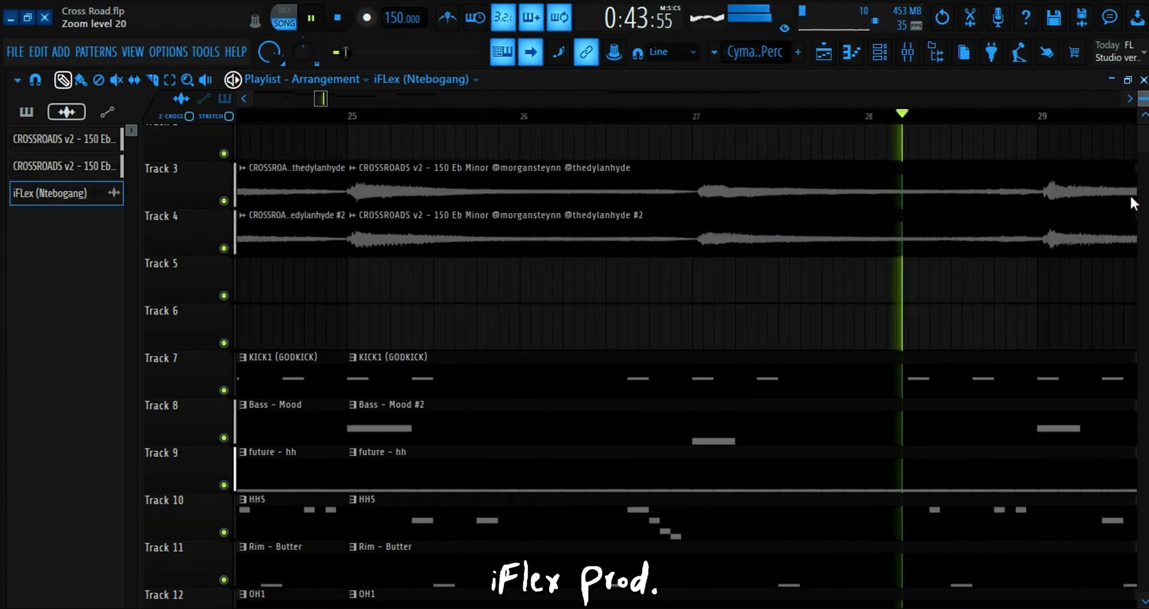
pyautogui.scroll(-1, 1086, 256)
pyautogui.scroll(-1, 1090, 261)
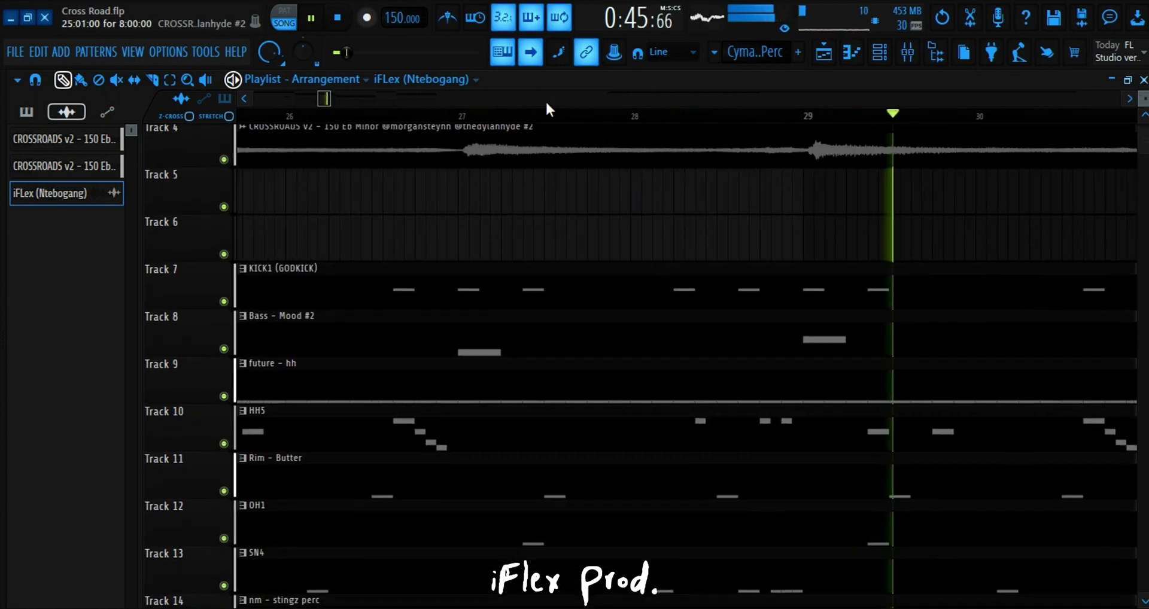
pyautogui.scroll(3, 436, 119)
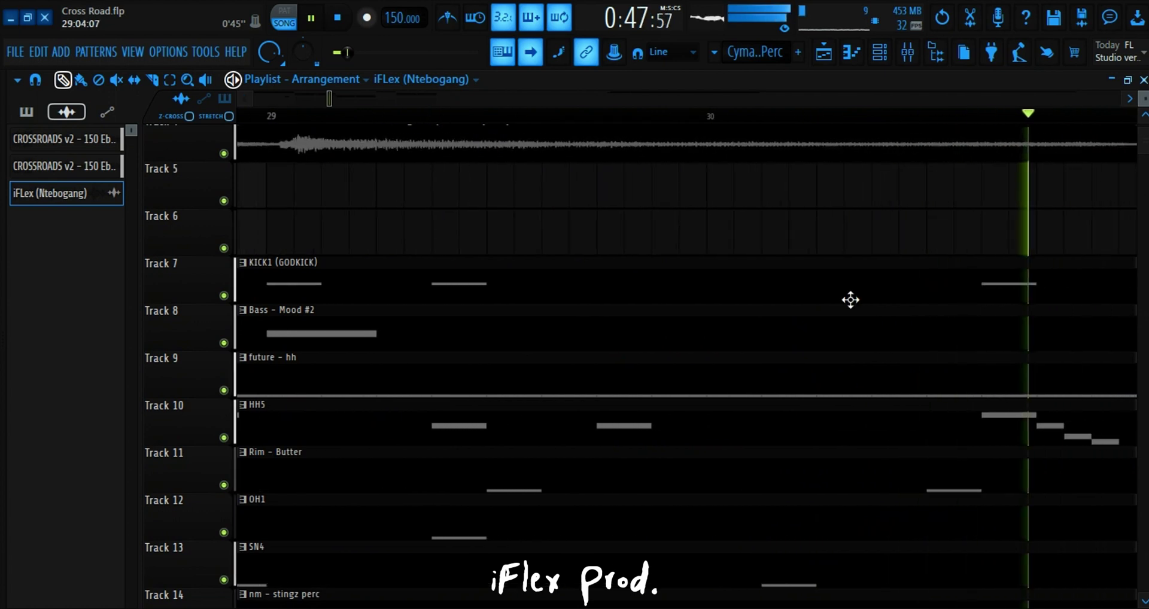
pyautogui.scroll(-3, 850, 300)
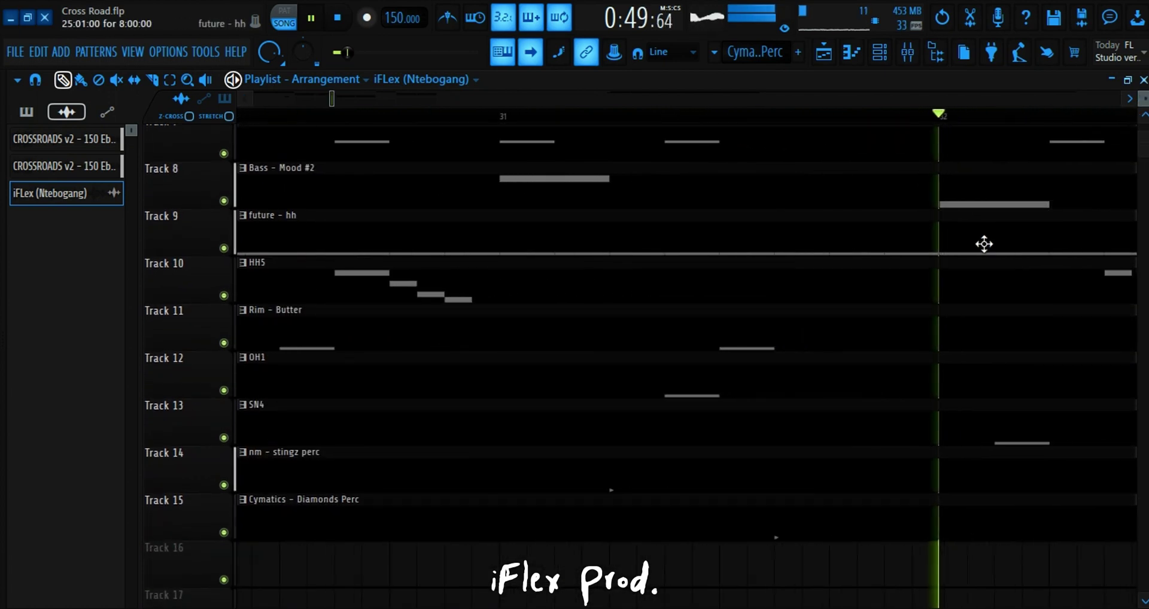
pyautogui.scroll(2, 958, 263)
pyautogui.scroll(-4, 1052, 120)
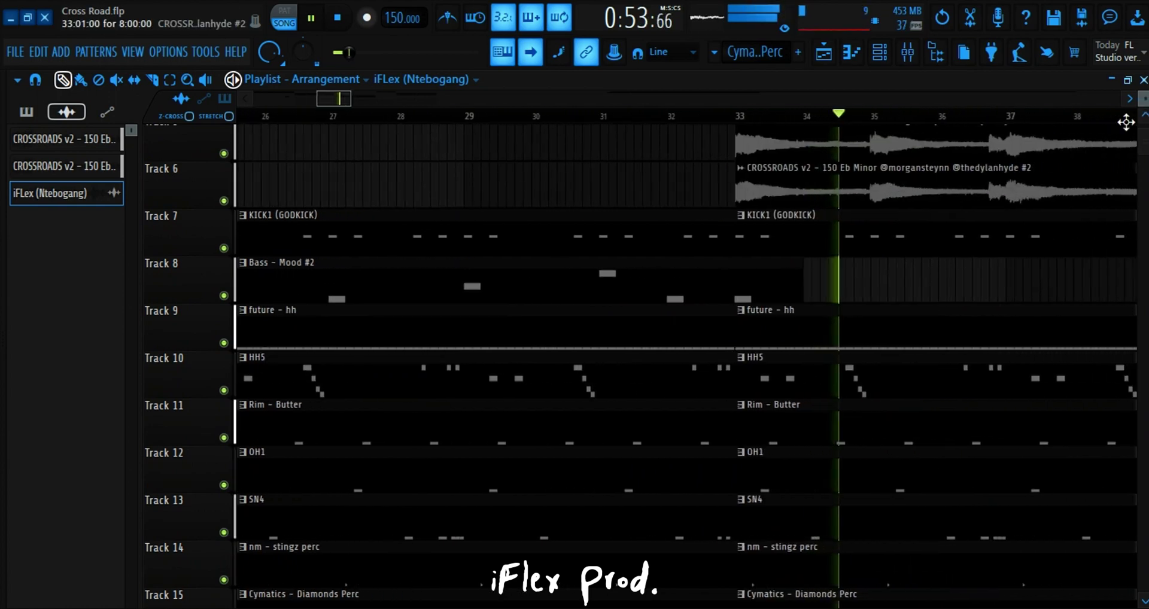
pyautogui.scroll(-5, 1108, 113)
pyautogui.scroll(1, 1116, 129)
pyautogui.scroll(3, 1116, 129)
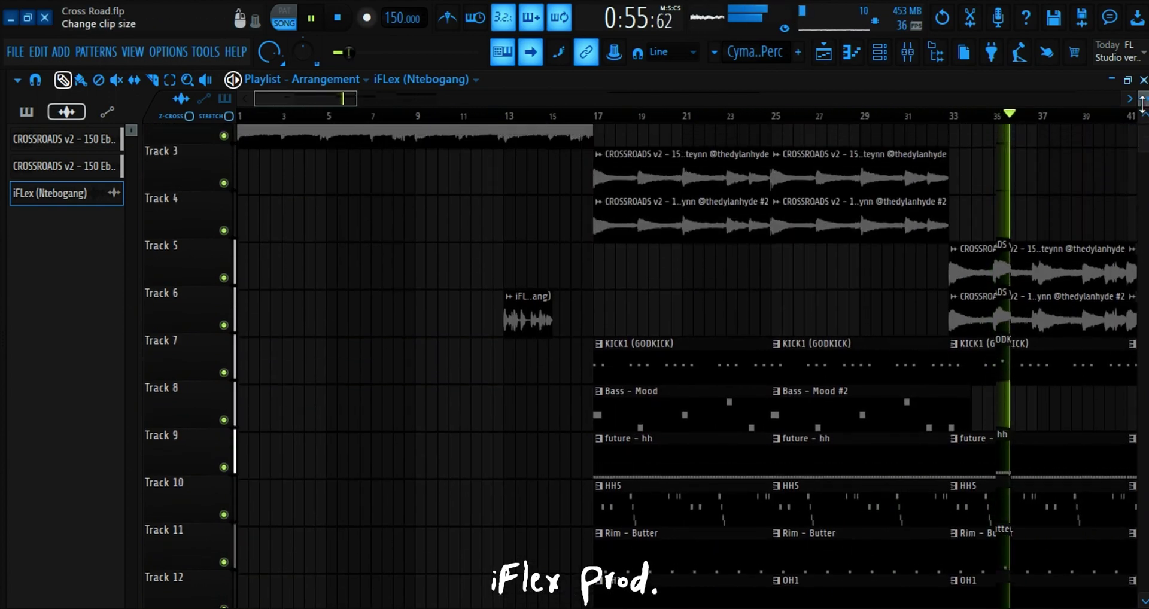
# Place another iFLex (Ntebogang) tag clip on Track 6 at bar 53, in the gap before the second drop.
pyautogui.scroll(-1, 371, 95)
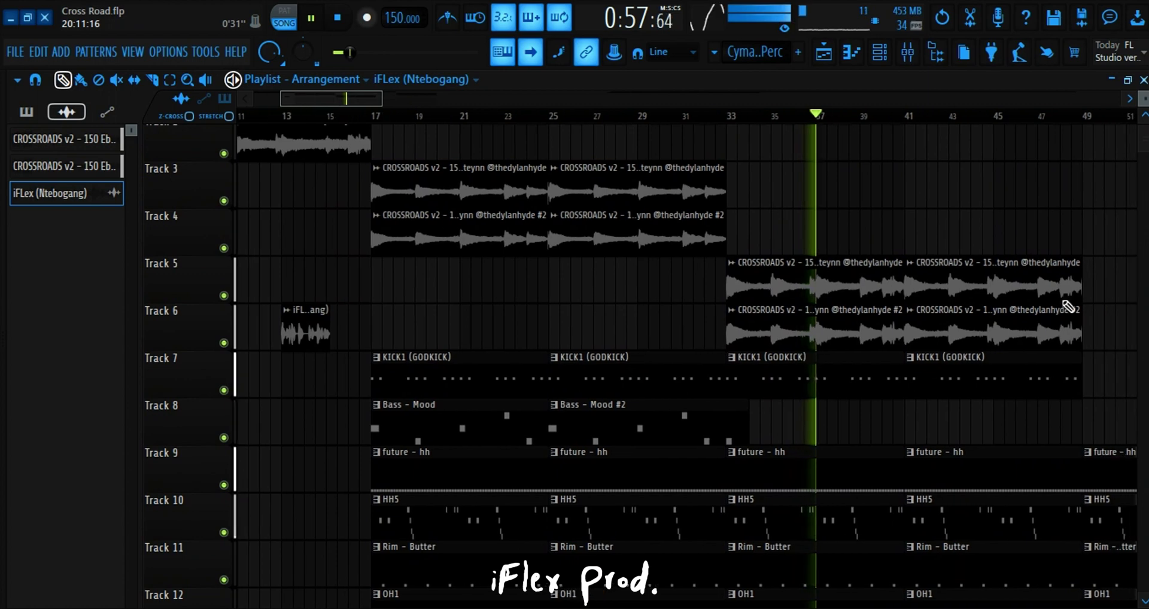
pyautogui.scroll(-1, 482, 132)
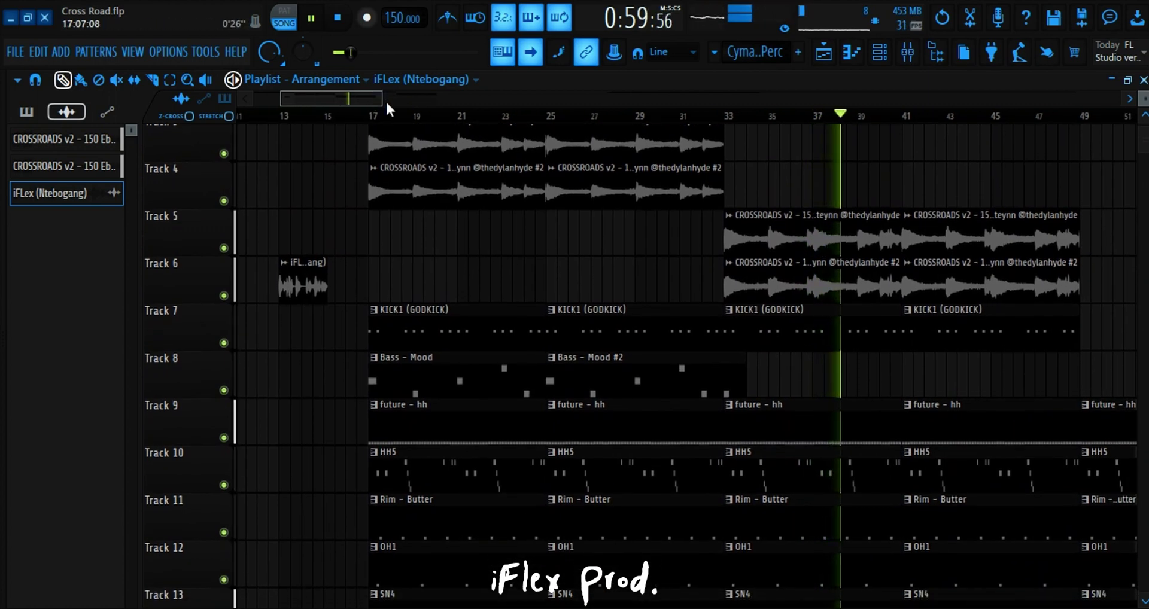
pyautogui.scroll(-3, 389, 100)
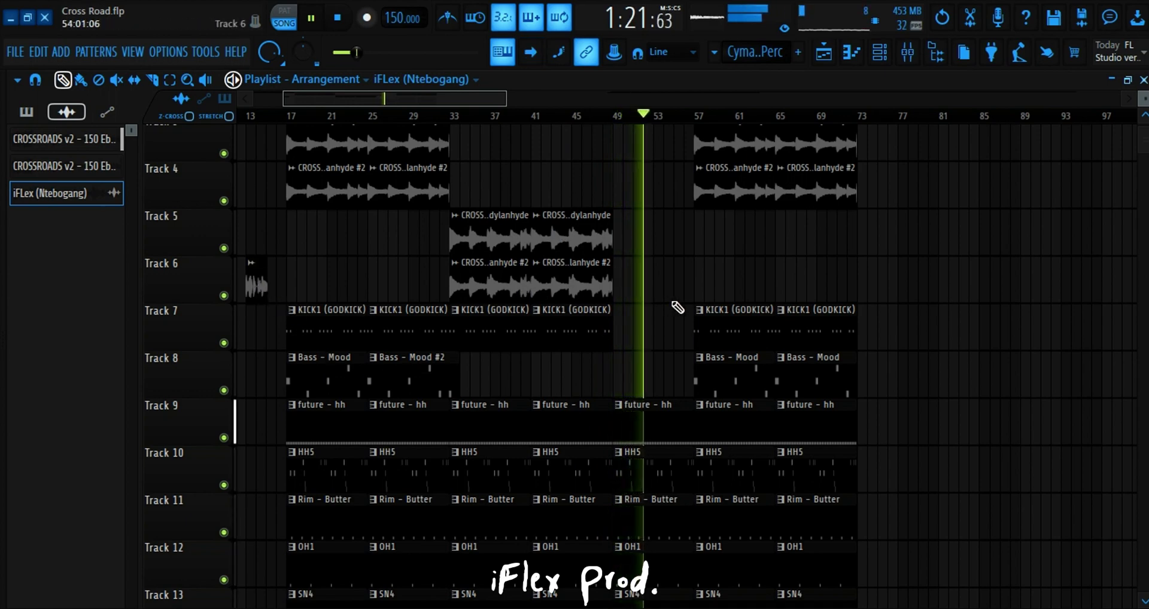
pyautogui.click(666, 291)
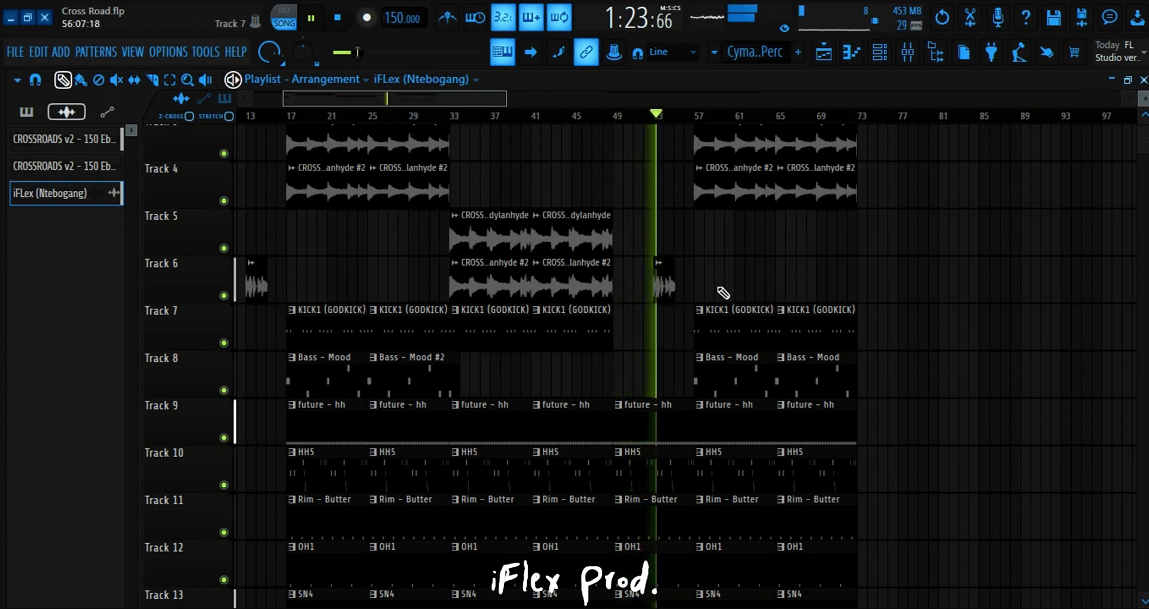